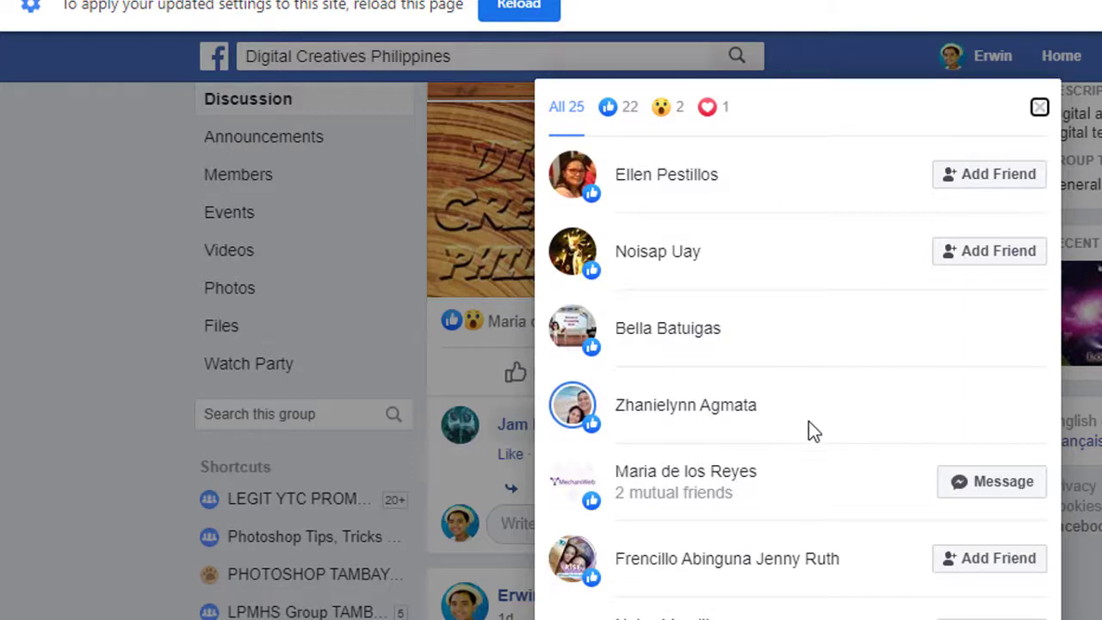
# - Scroll through the list of people who reacted to the post, then close it
pyautogui.scroll(-1, 808, 421)
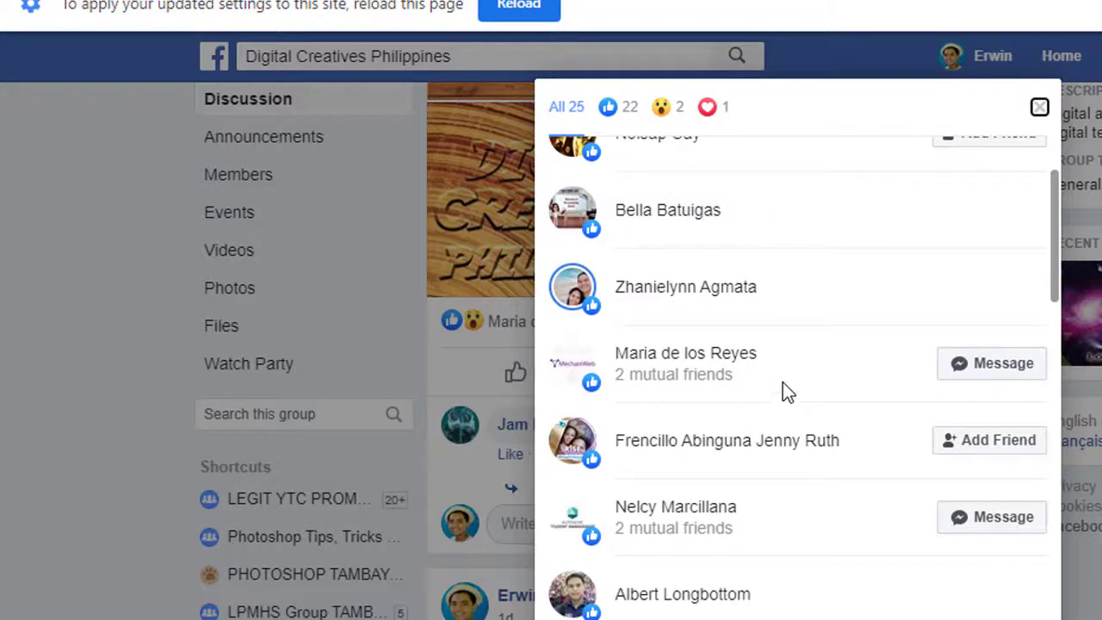
pyautogui.scroll(-1, 787, 397)
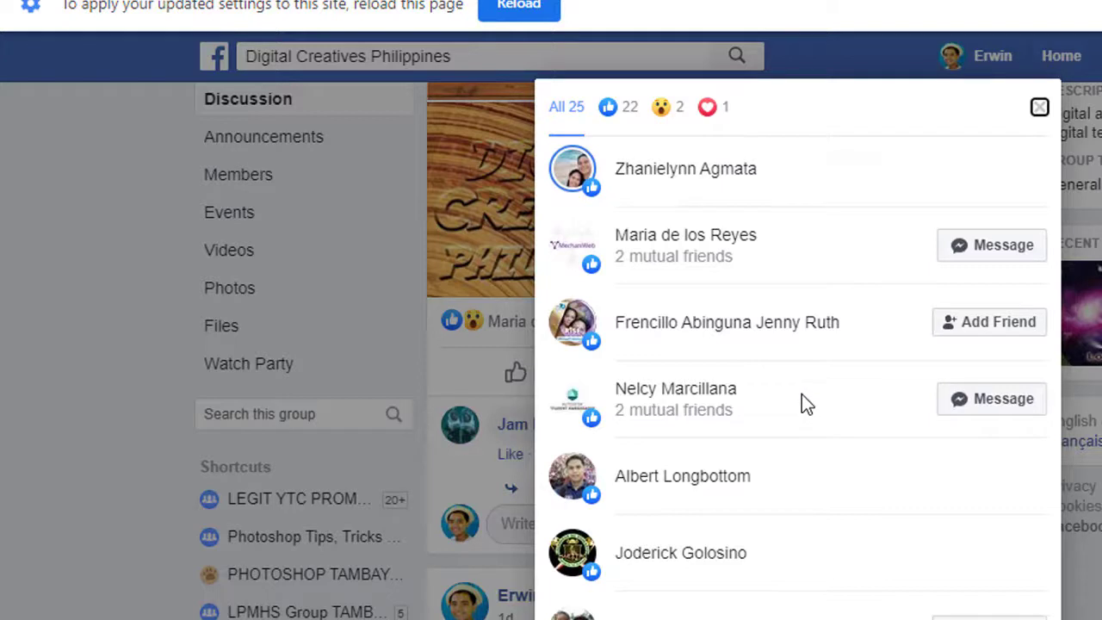
pyautogui.scroll(-1, 802, 402)
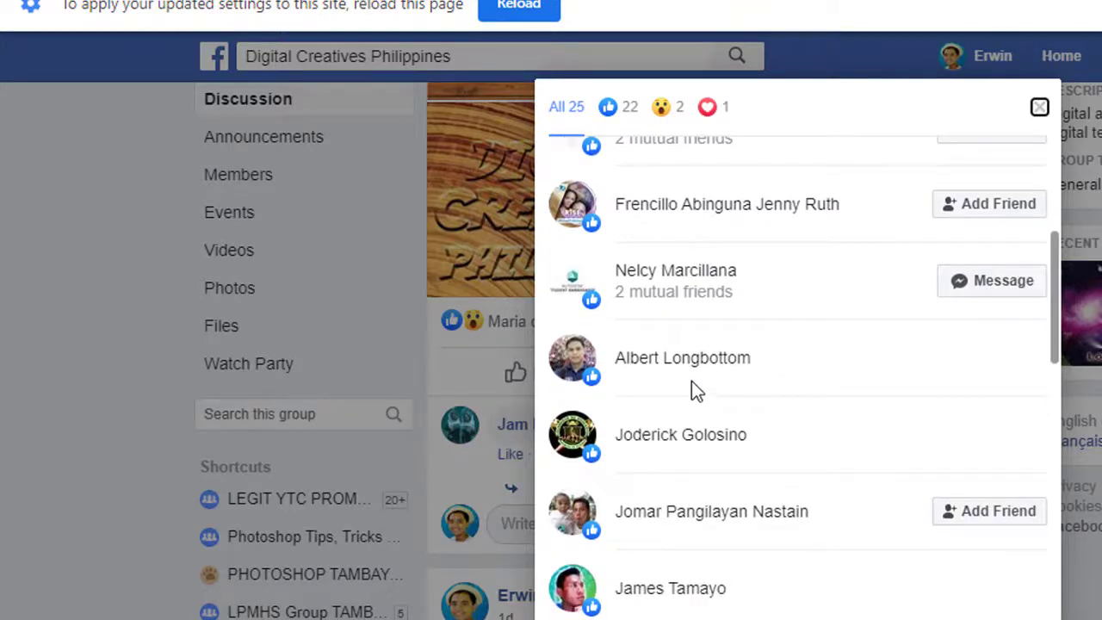
pyautogui.scroll(-1, 758, 392)
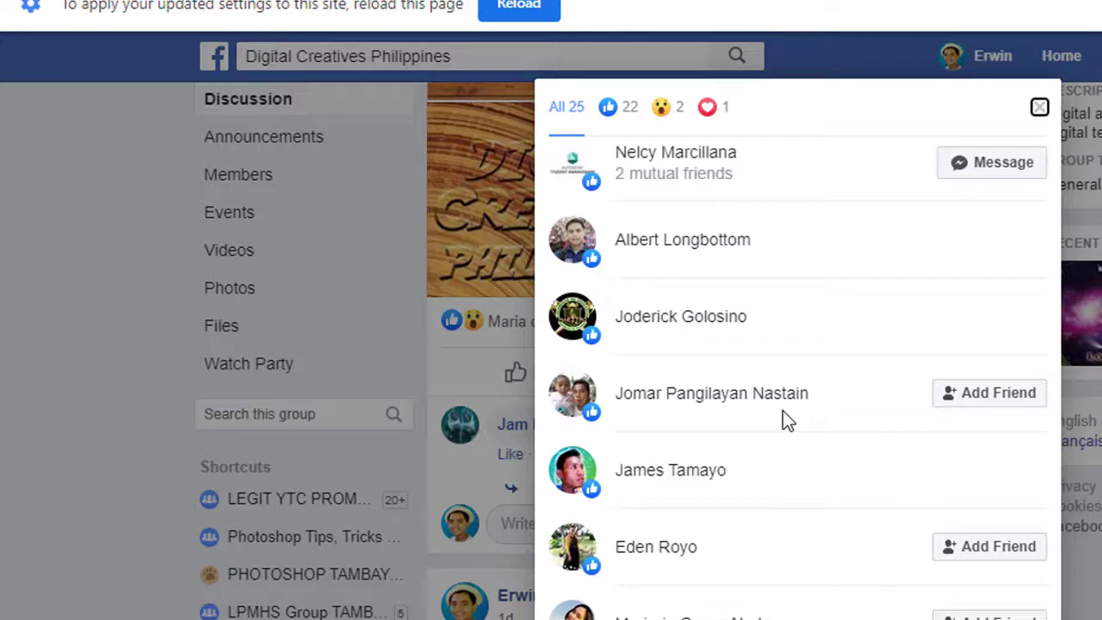
pyautogui.scroll(-1, 771, 409)
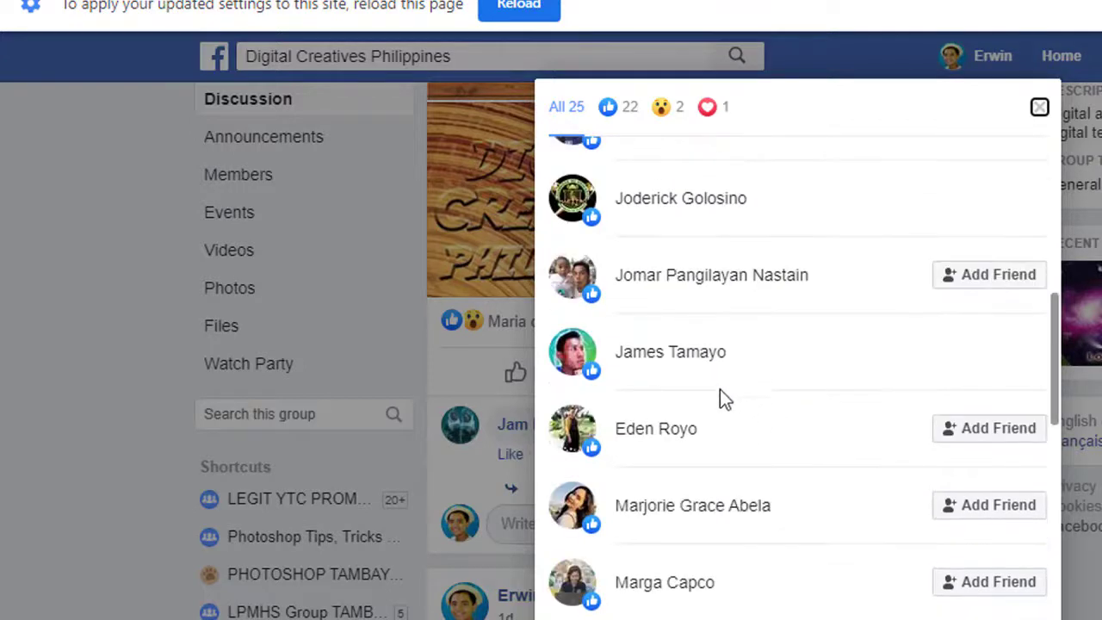
pyautogui.scroll(-1, 754, 439)
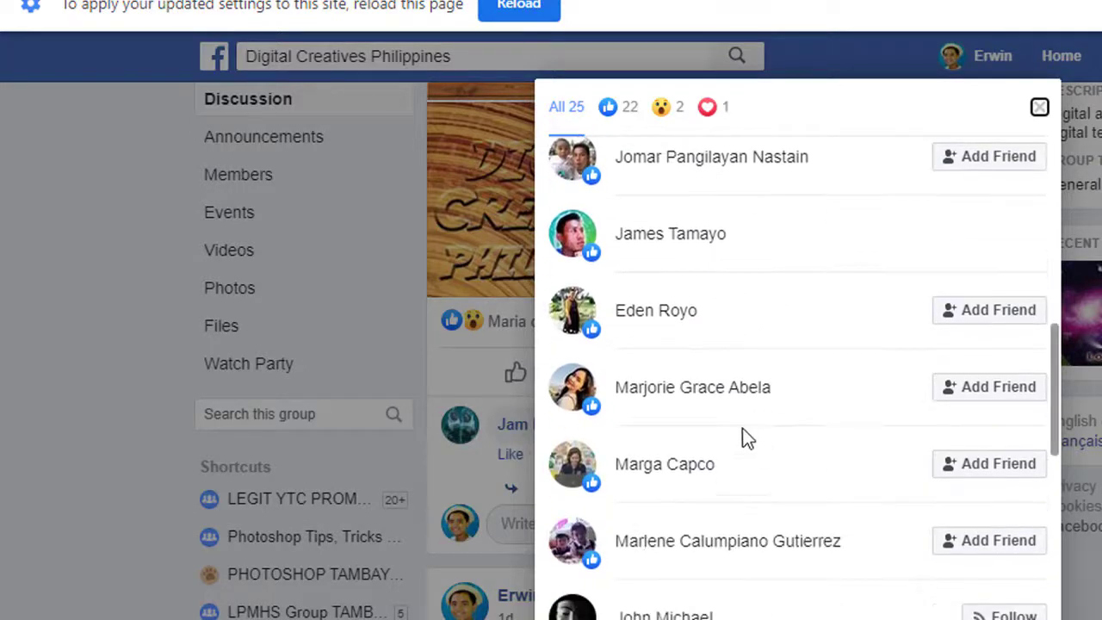
pyautogui.scroll(-1, 755, 430)
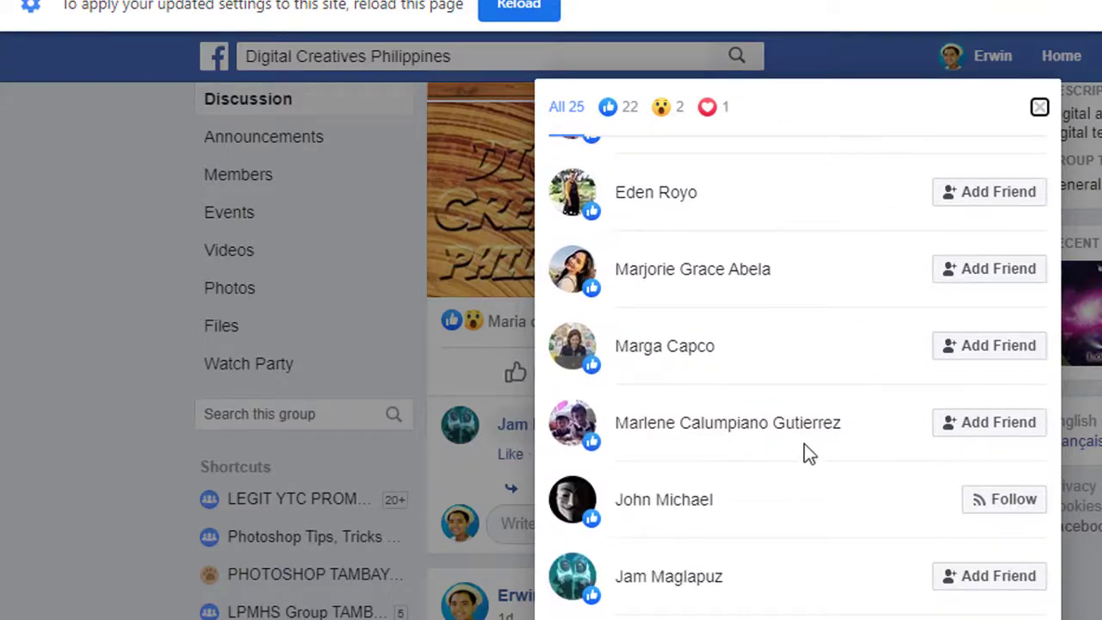
pyautogui.scroll(-1, 809, 445)
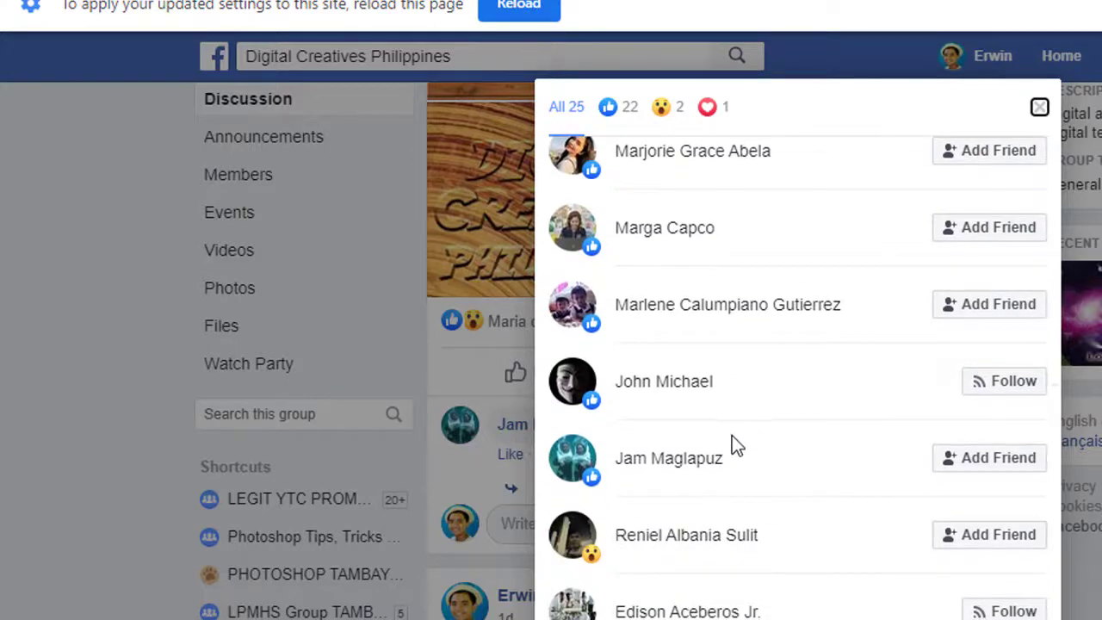
pyautogui.scroll(-1, 745, 456)
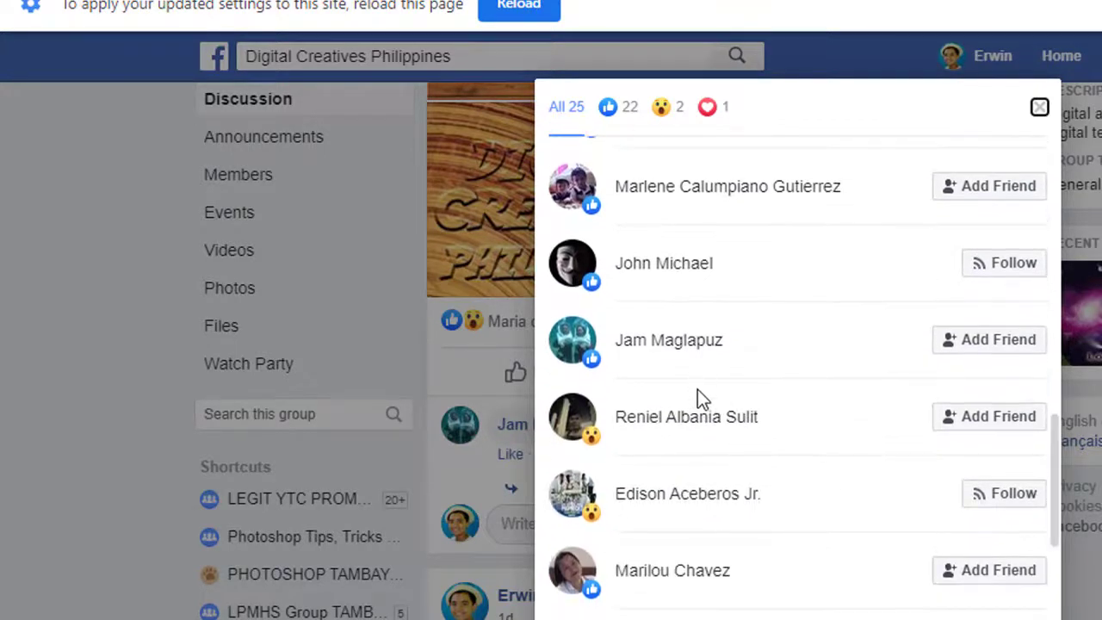
pyautogui.scroll(-1, 761, 456)
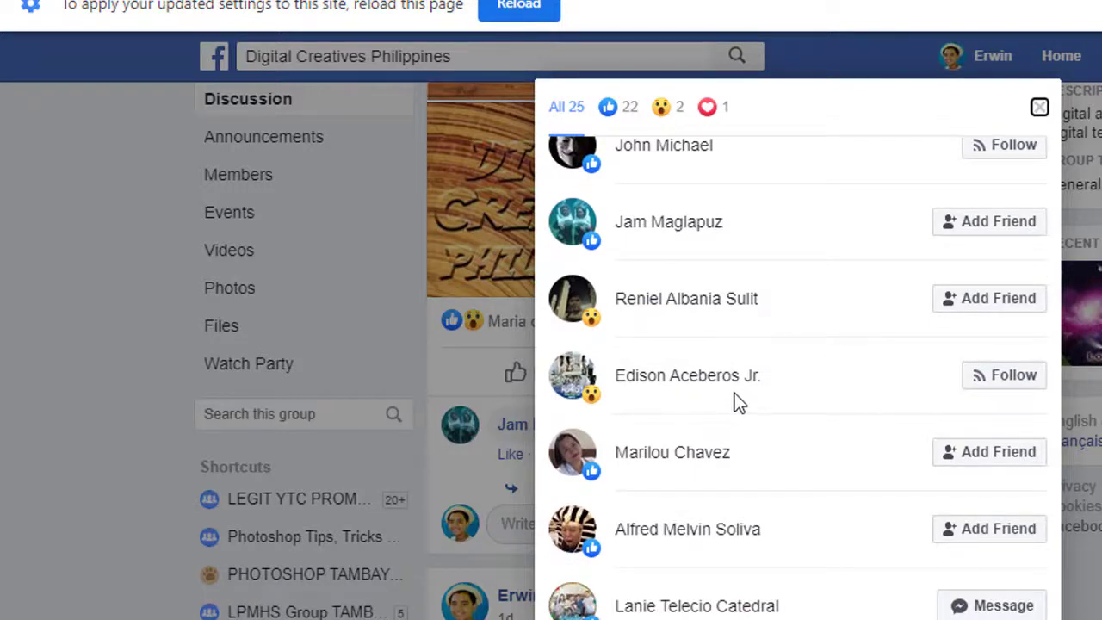
pyautogui.scroll(-1, 762, 398)
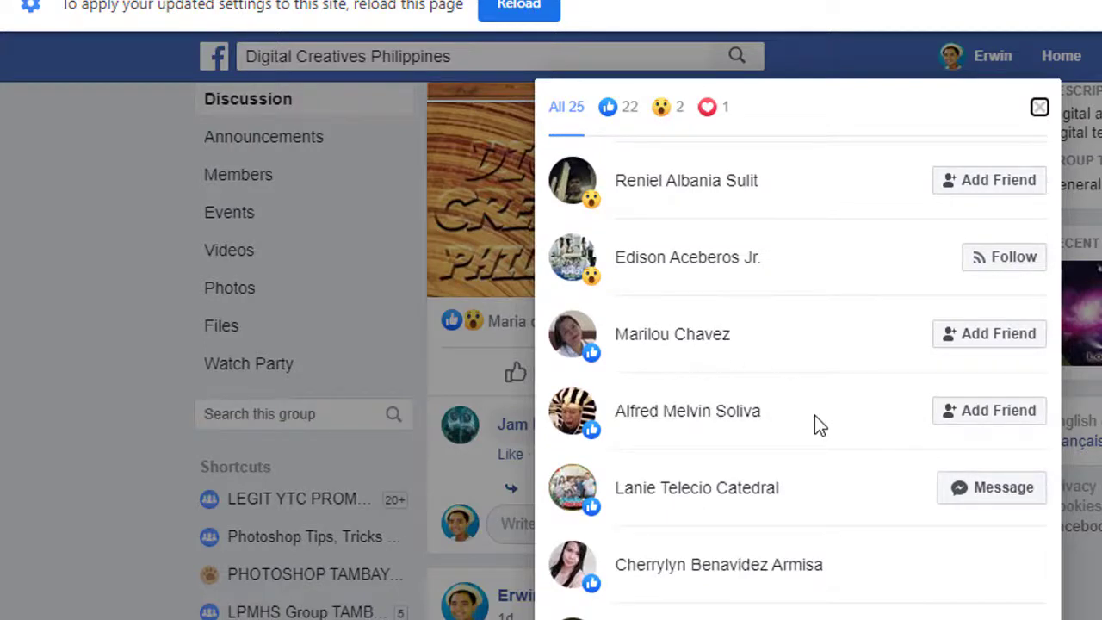
pyautogui.scroll(-1, 742, 338)
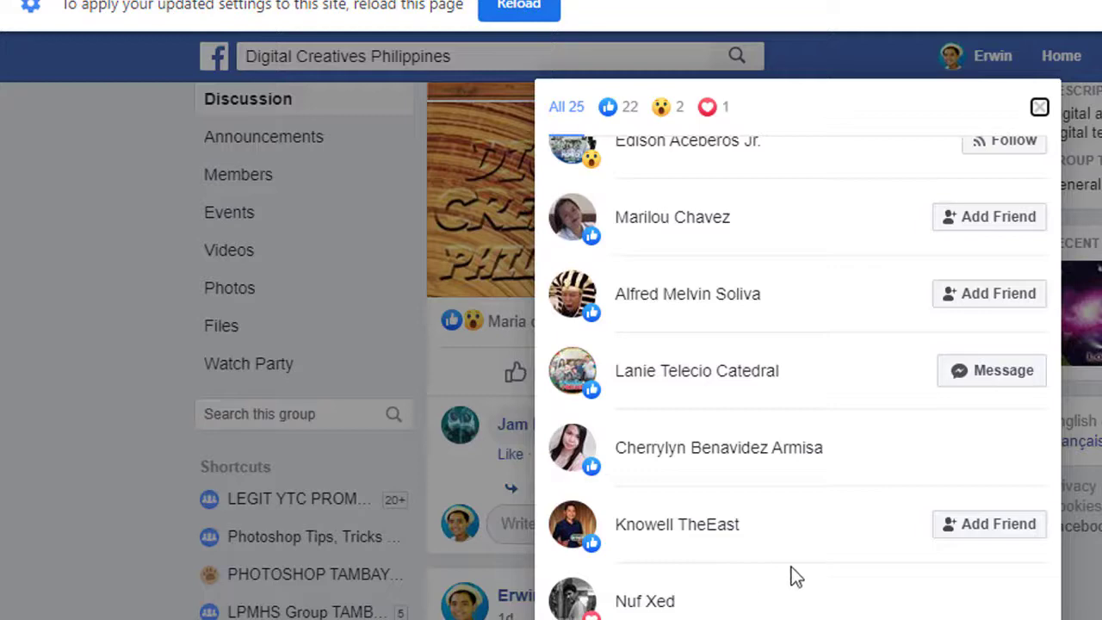
pyautogui.scroll(2, 793, 569)
pyautogui.scroll(2, 794, 570)
pyautogui.scroll(1, 793, 561)
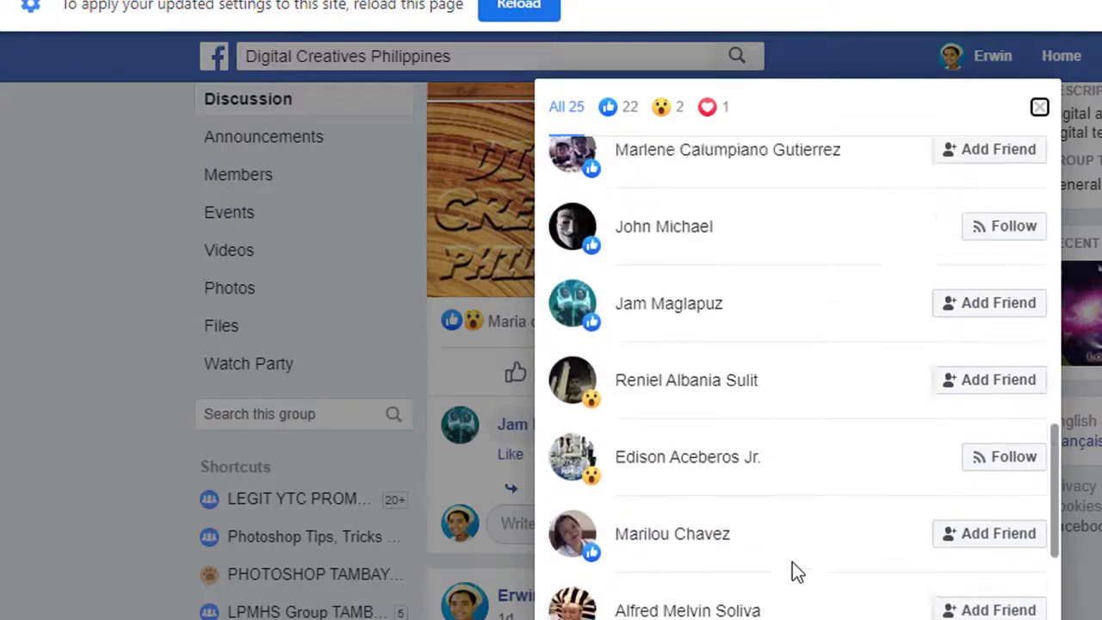
pyautogui.scroll(4, 793, 561)
pyautogui.scroll(2, 793, 561)
pyautogui.scroll(4, 792, 558)
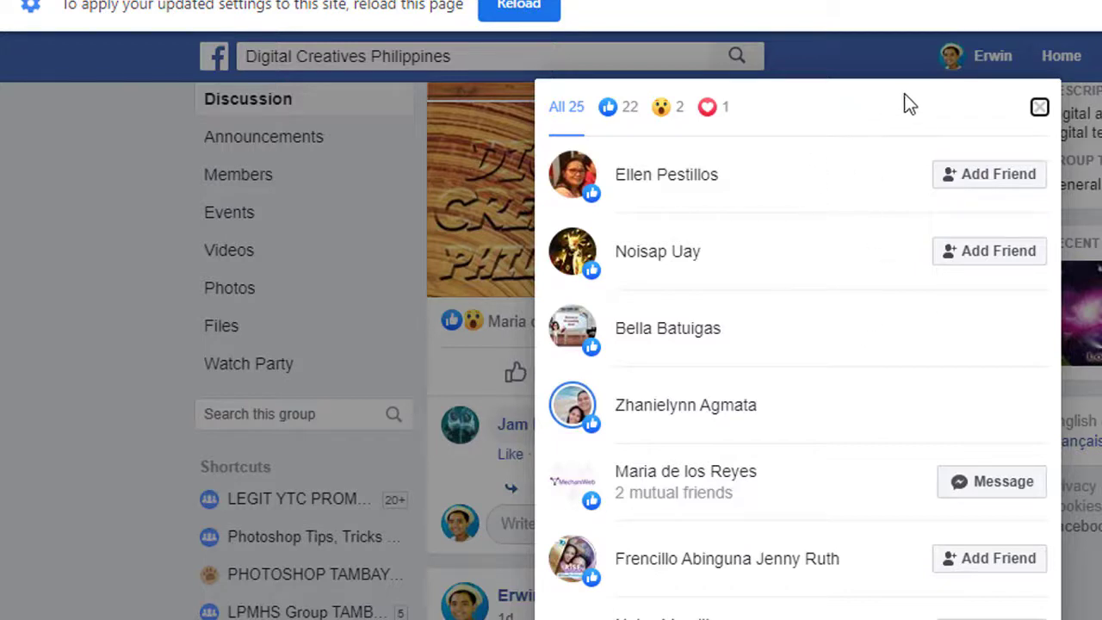
pyautogui.click(1040, 109)
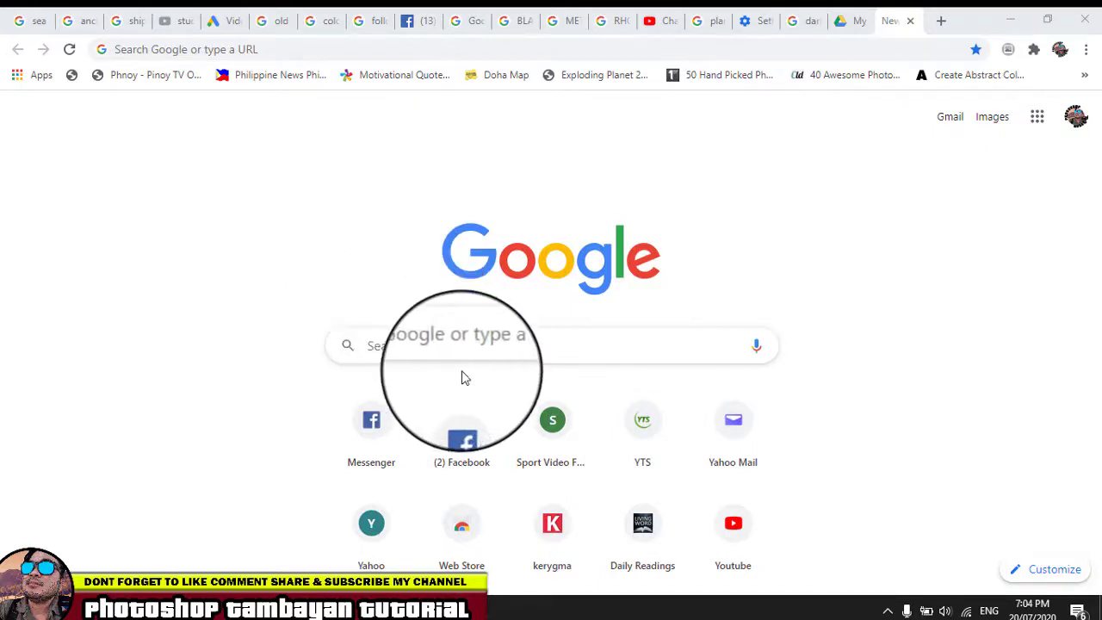
# - Search Google for 'wood'
pyautogui.click(487, 345)
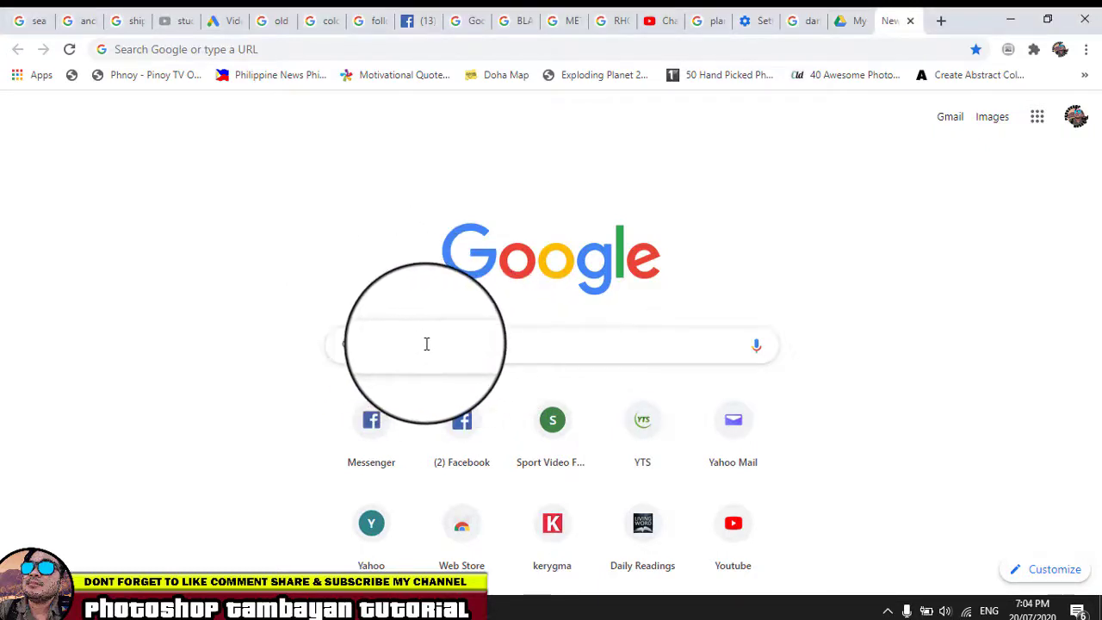
pyautogui.write('w')
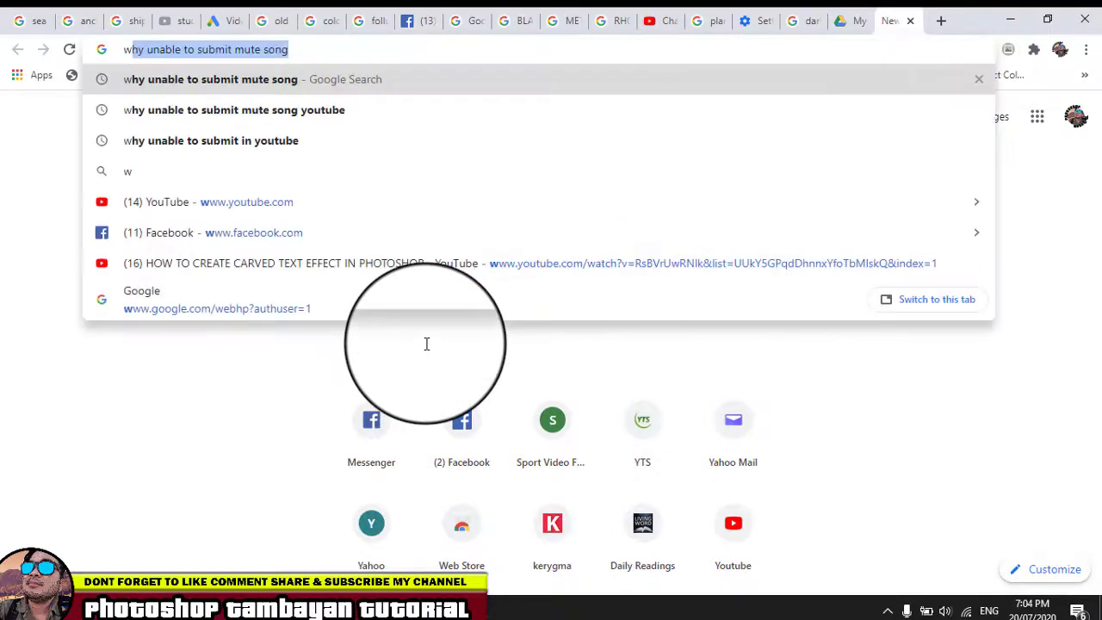
pyautogui.write('ood')
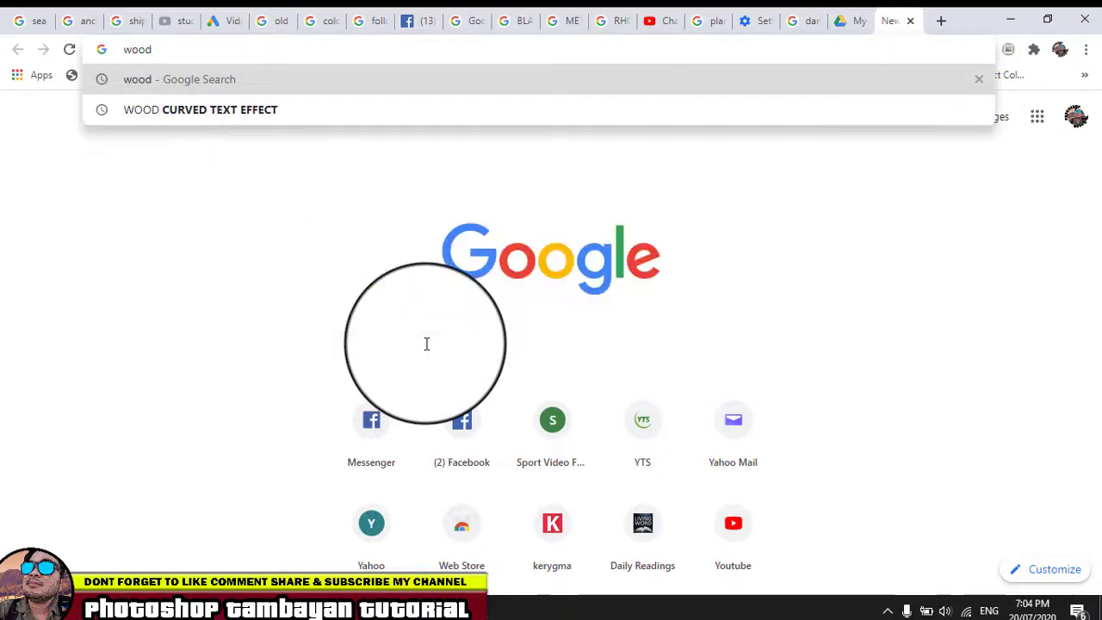
pyautogui.press('Return')
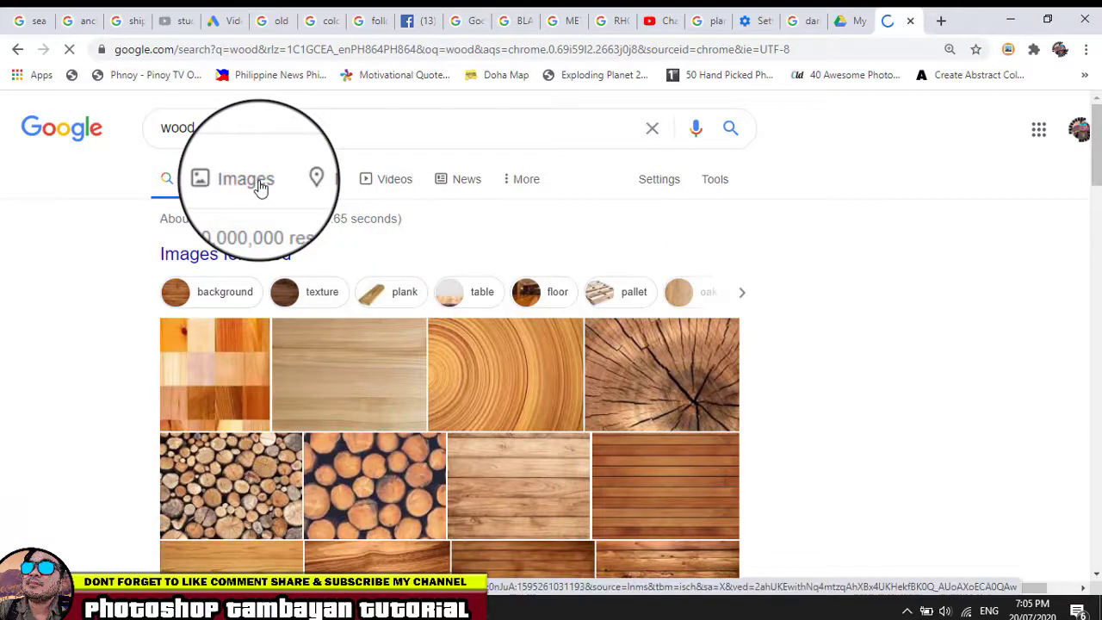
# - Show the wood results as images filtered to Large size and browse them
pyautogui.click(261, 188)
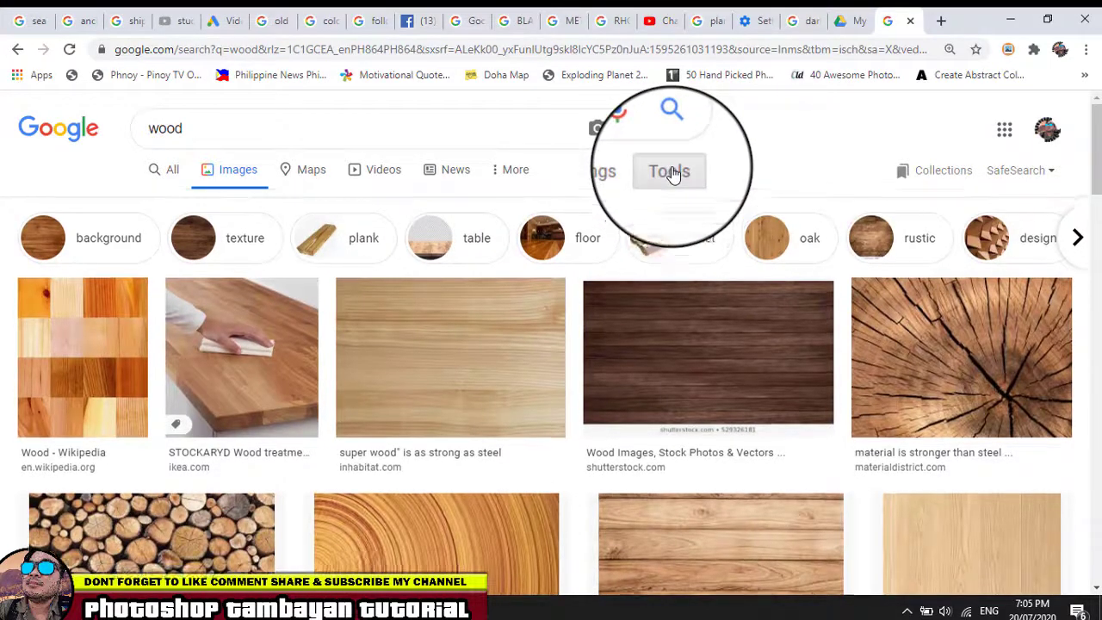
pyautogui.click(673, 173)
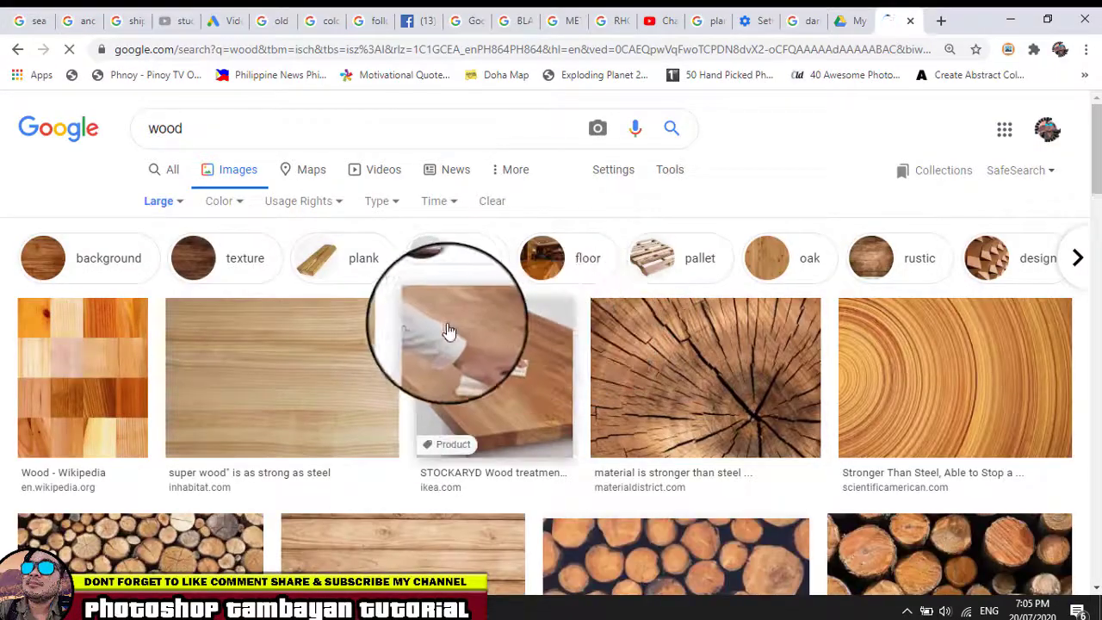
pyautogui.scroll(-2, 419, 290)
pyautogui.scroll(-2, 420, 289)
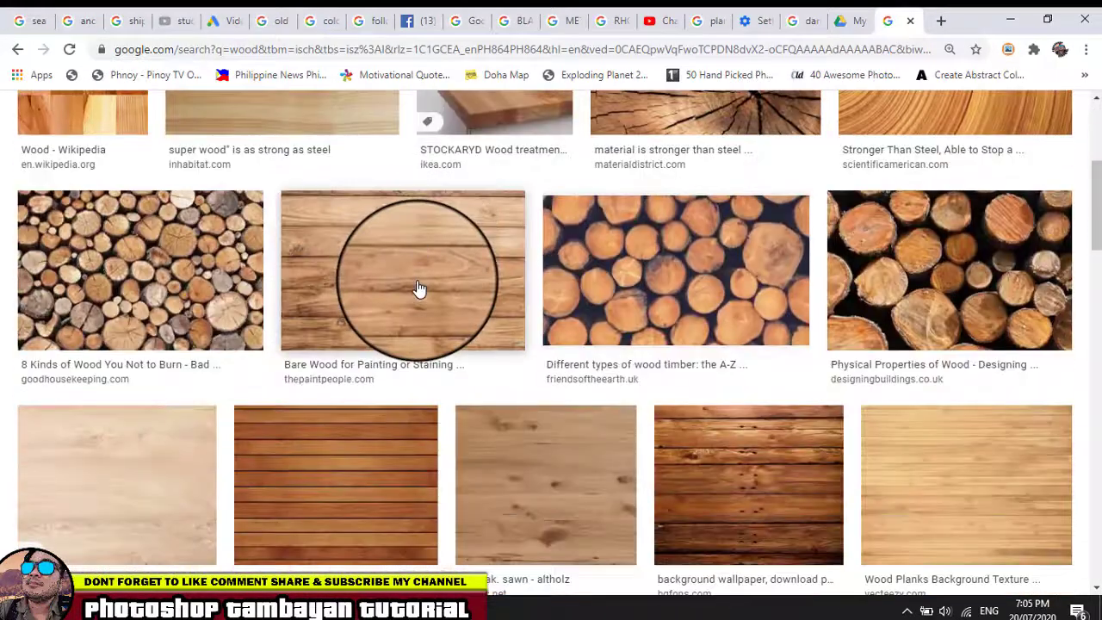
pyautogui.scroll(-1, 419, 289)
pyautogui.scroll(-1, 418, 289)
pyautogui.scroll(-1, 417, 290)
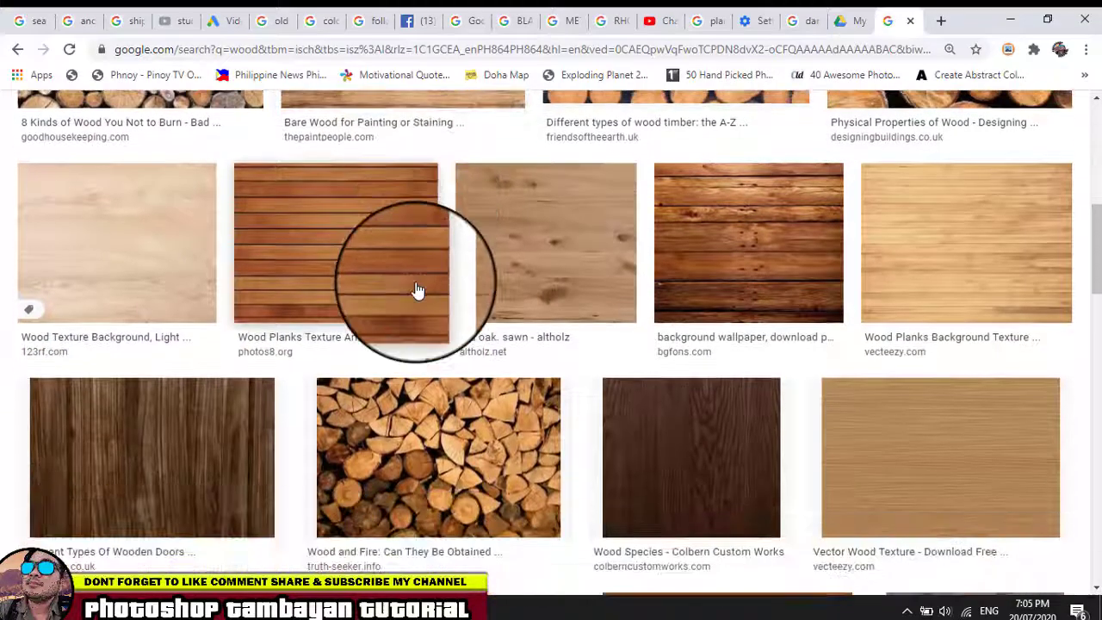
pyautogui.scroll(1, 417, 290)
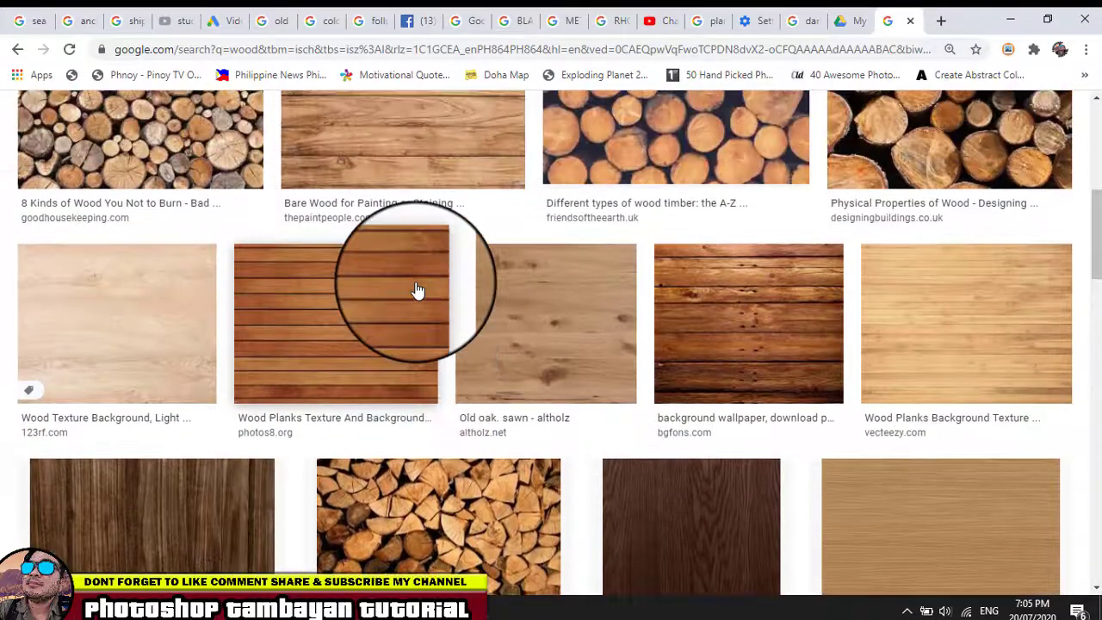
pyautogui.scroll(-2, 416, 291)
pyautogui.scroll(-2, 416, 289)
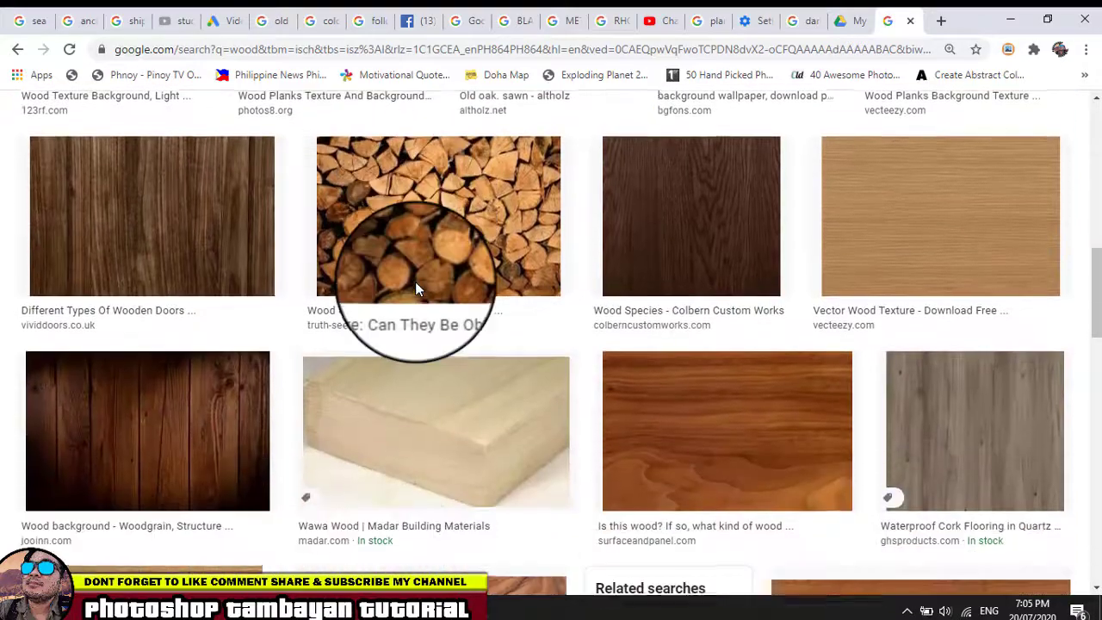
# - Preview the reddish 1200 × 768 wood-grain photo and copy the image to the clipboard
pyautogui.click(690, 407)
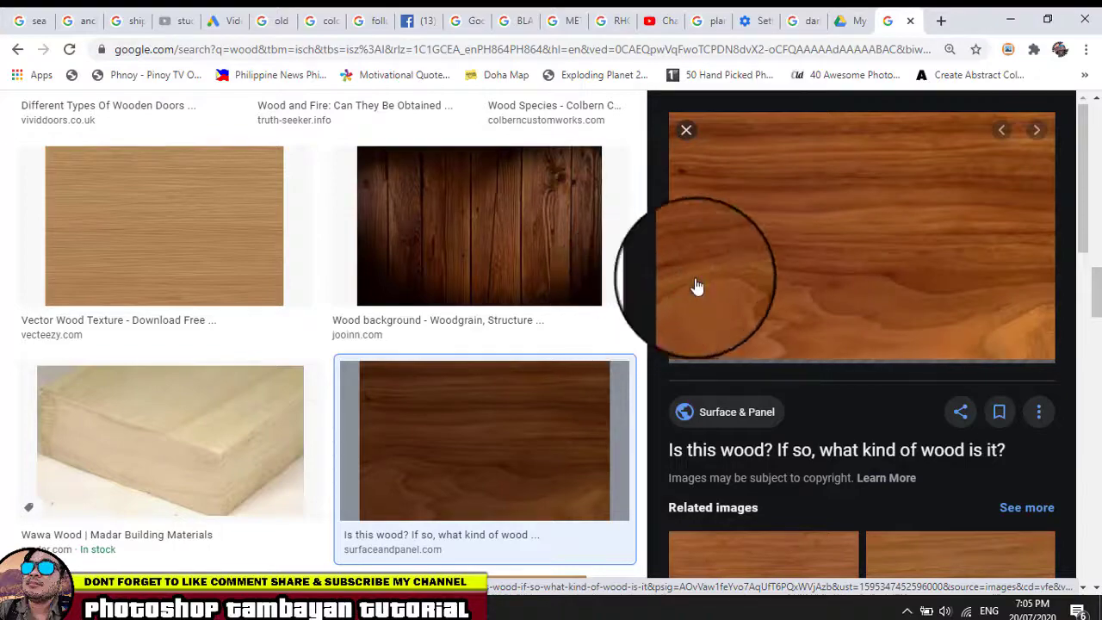
pyautogui.scroll(-2, 724, 302)
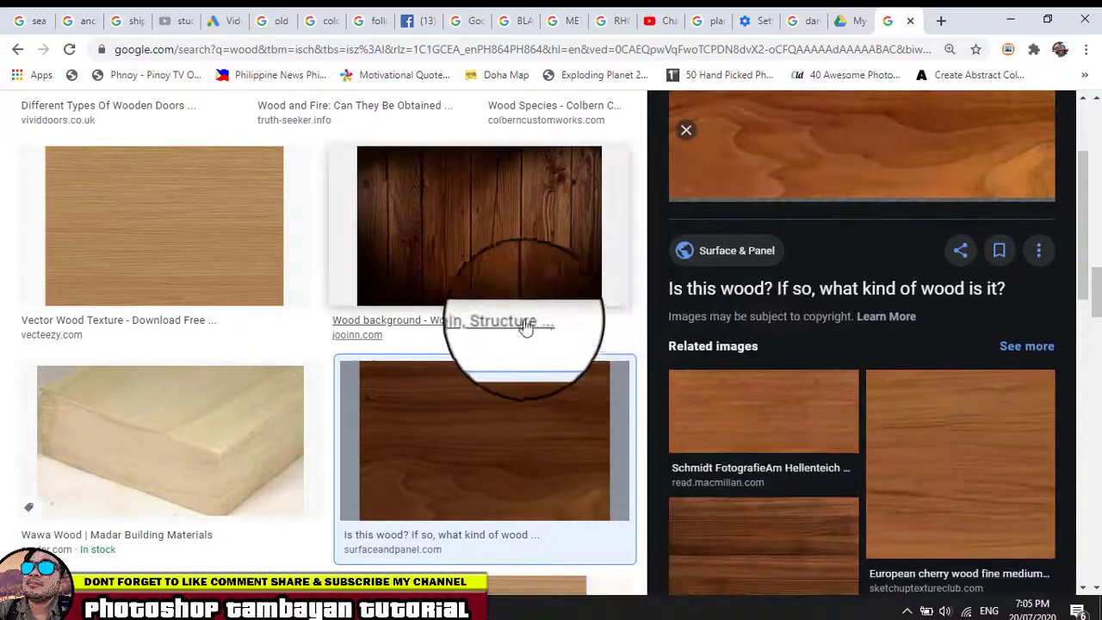
pyautogui.scroll(3, 482, 320)
pyautogui.scroll(4, 478, 321)
pyautogui.scroll(3, 469, 321)
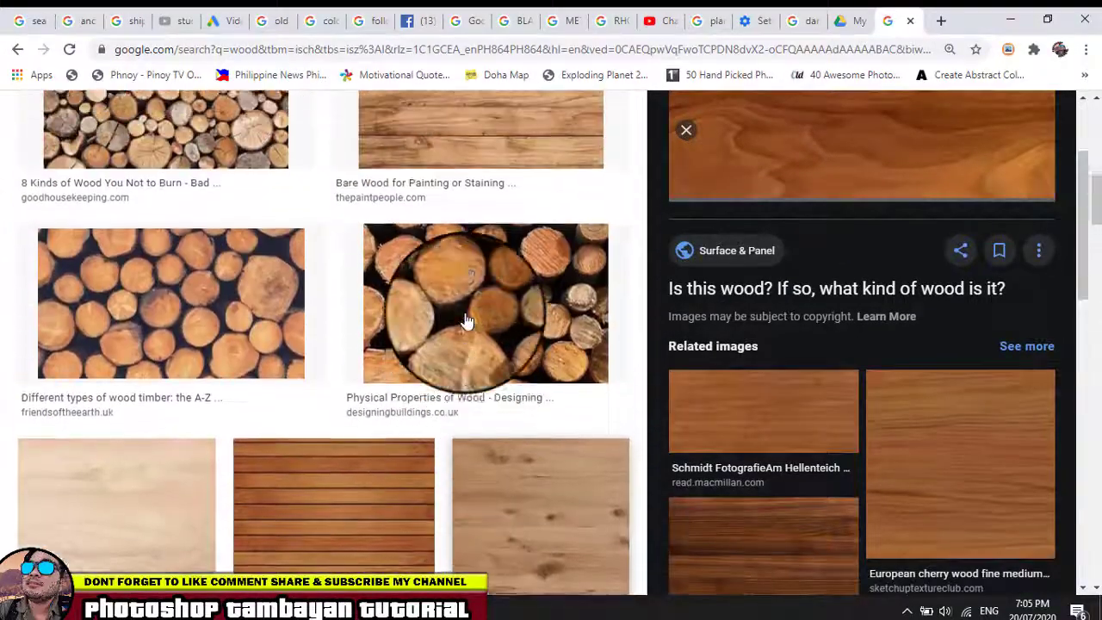
pyautogui.scroll(3, 465, 321)
pyautogui.scroll(2, 466, 320)
pyautogui.scroll(2, 467, 319)
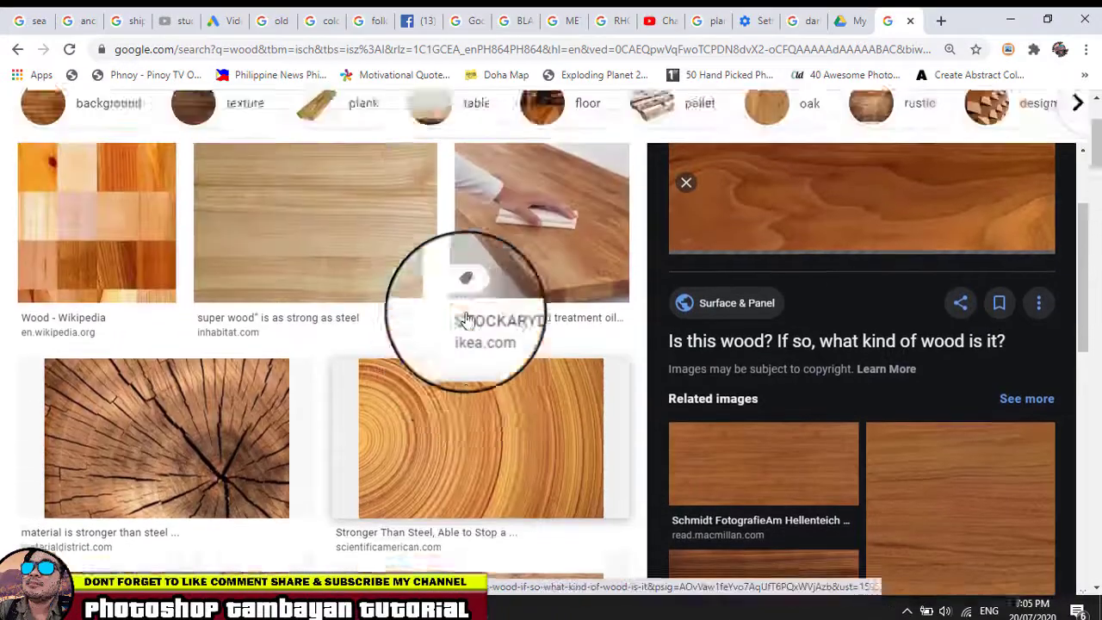
pyautogui.scroll(3, 468, 319)
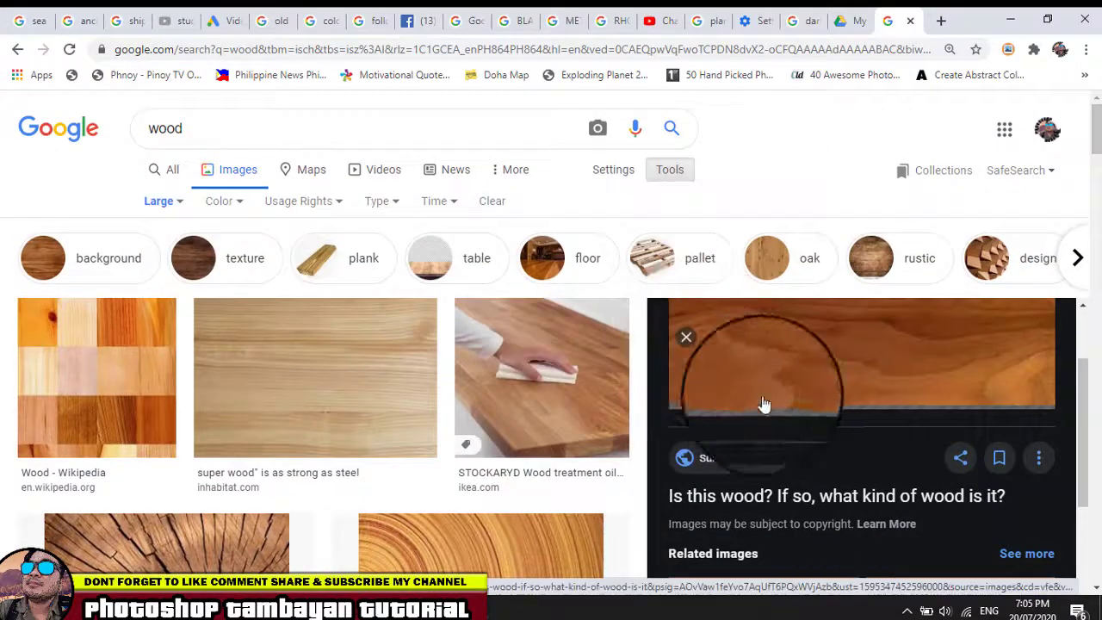
pyautogui.scroll(2, 861, 414)
pyautogui.scroll(3, 861, 413)
pyautogui.scroll(-2, 861, 411)
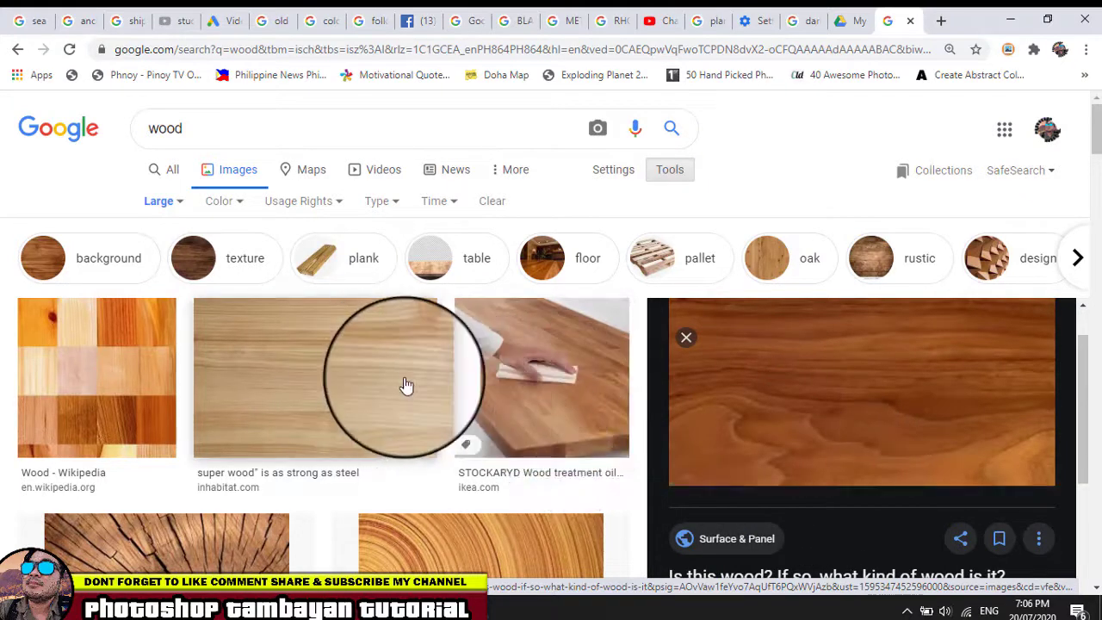
pyautogui.scroll(1, 839, 427)
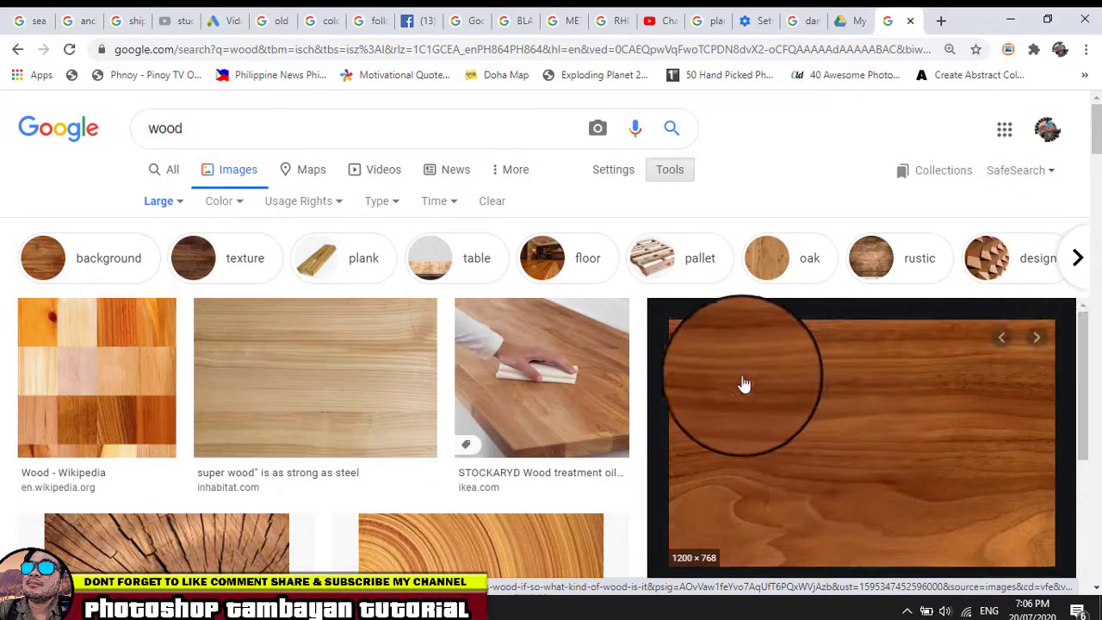
pyautogui.rightClick(750, 383)
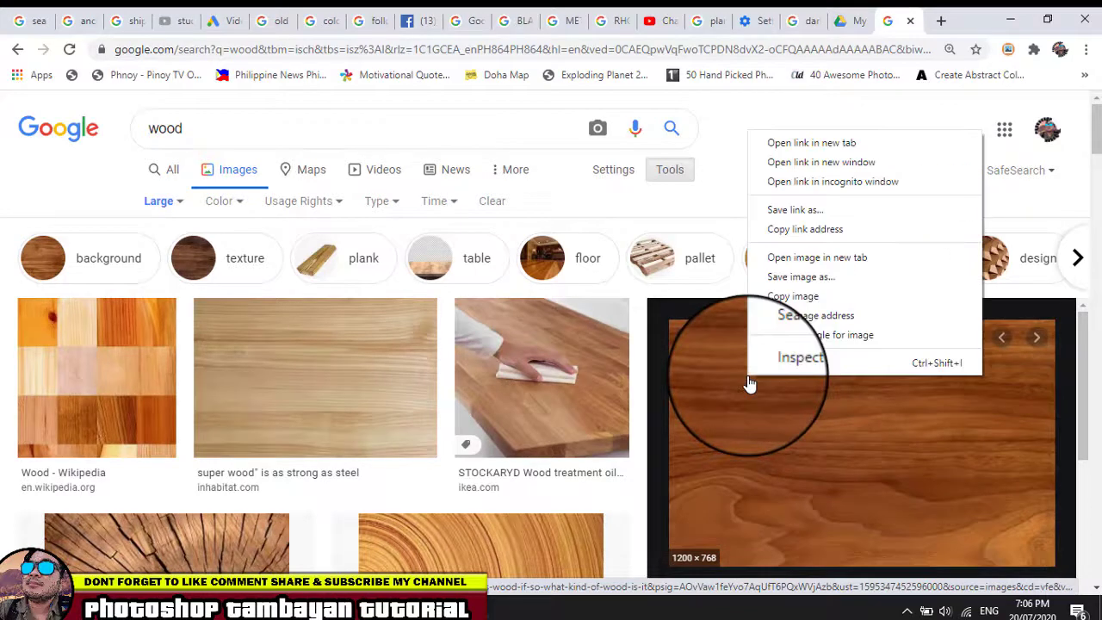
pyautogui.click(797, 297)
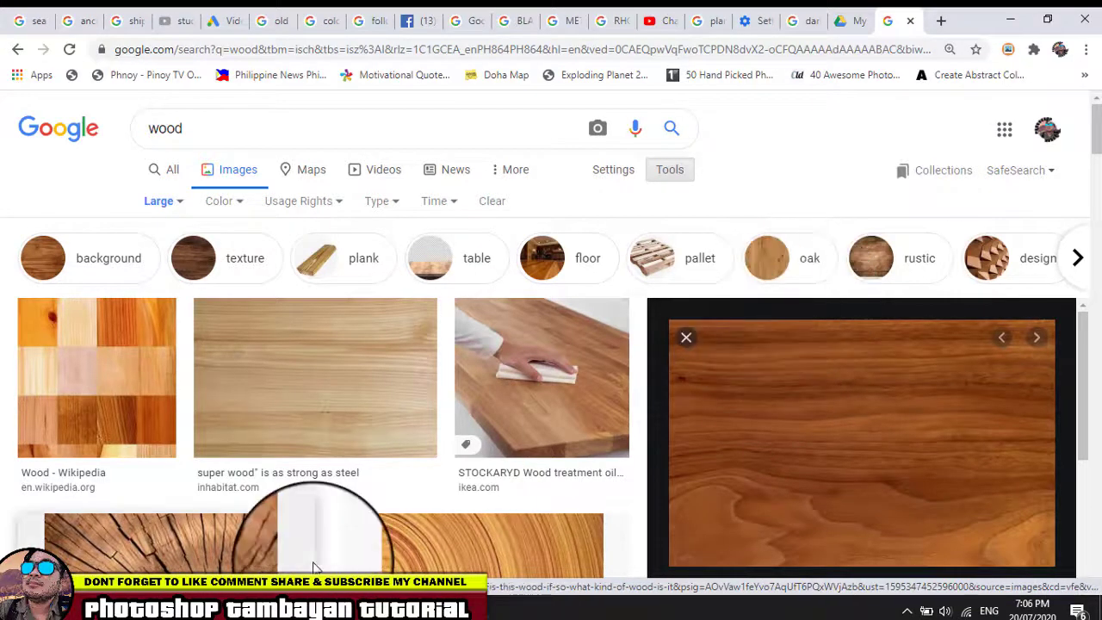
pyautogui.hotkey('alt', 'Tab')
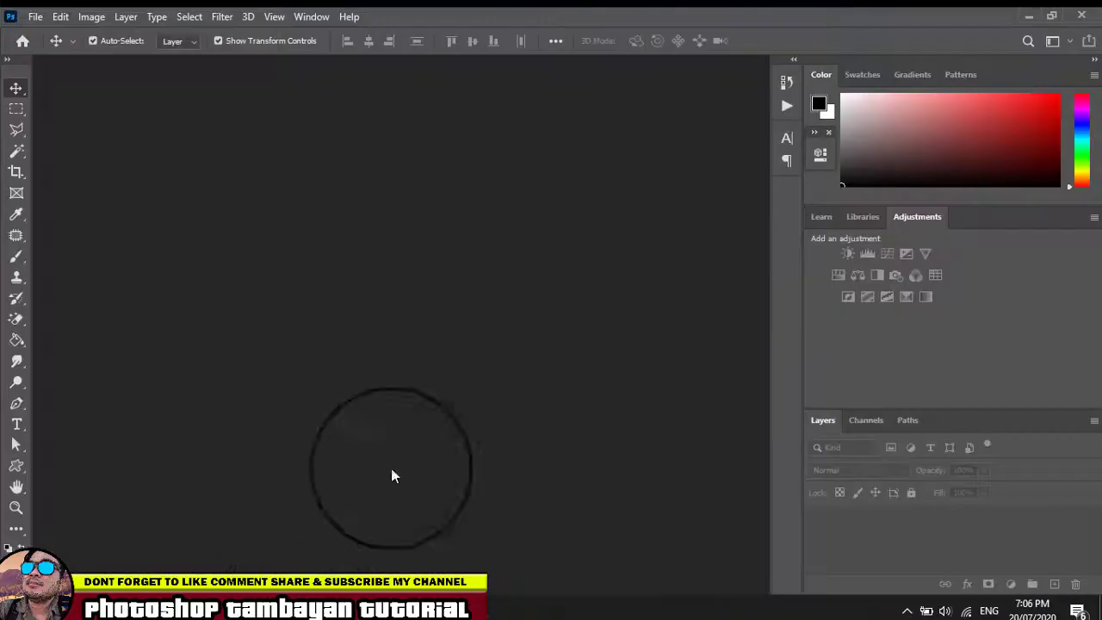
pyautogui.click(36, 19)
pyautogui.click(52, 36)
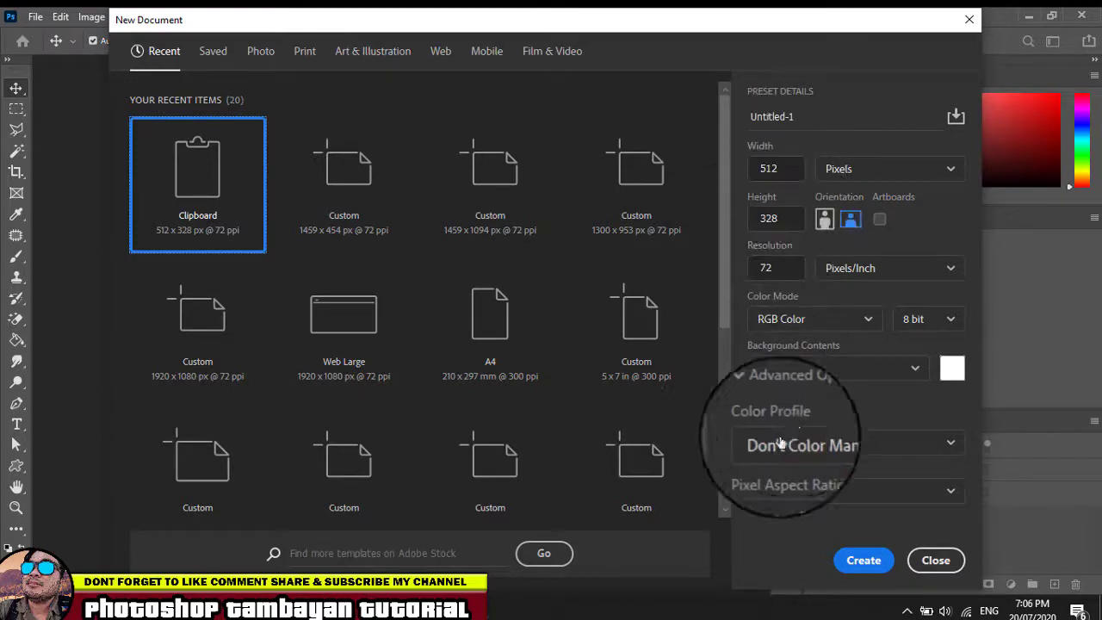
pyautogui.click(930, 560)
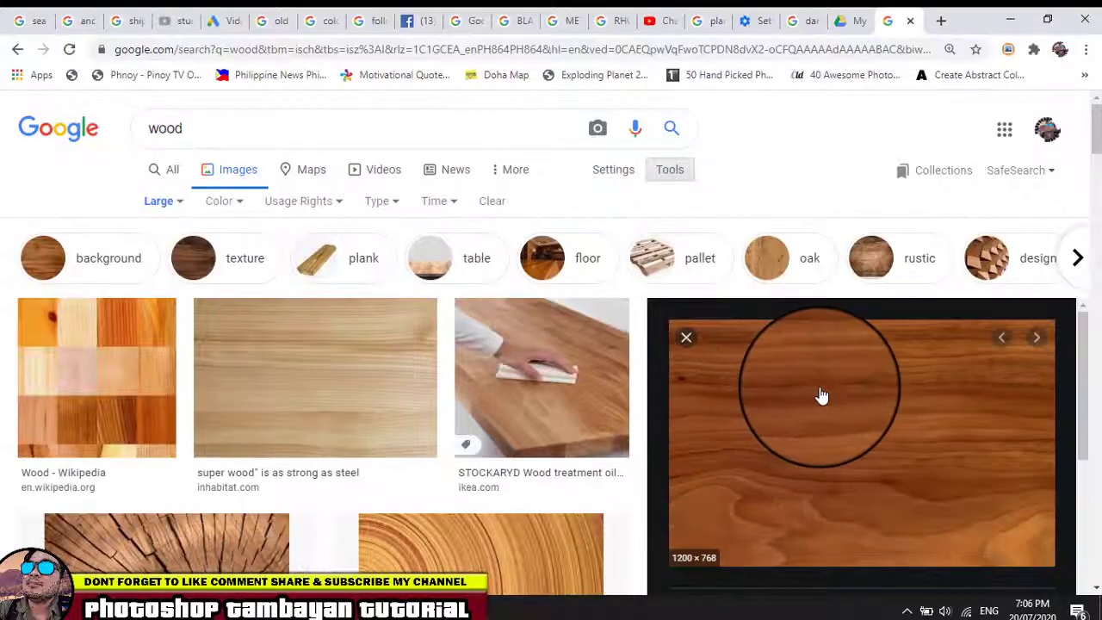
pyautogui.rightClick(821, 394)
pyautogui.click(865, 308)
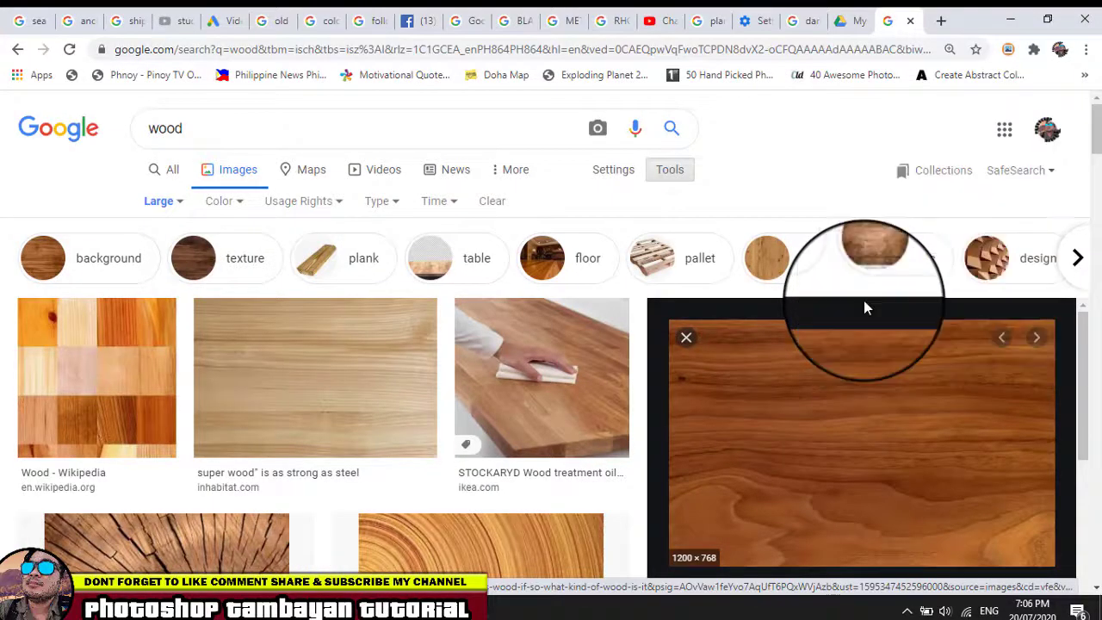
pyautogui.click(295, 605)
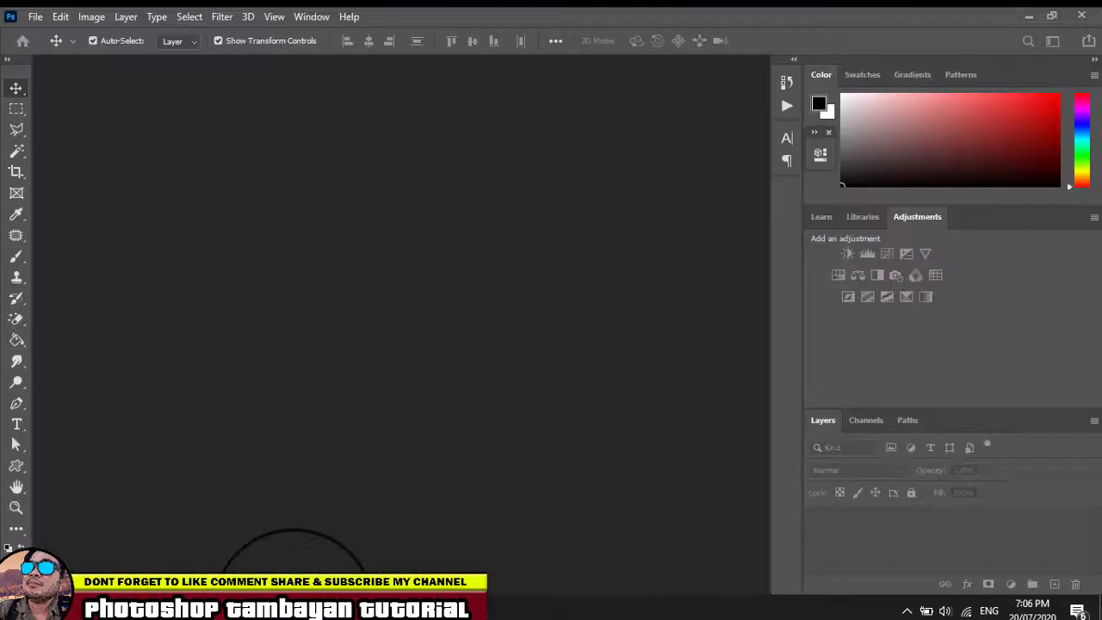
pyautogui.click(34, 17)
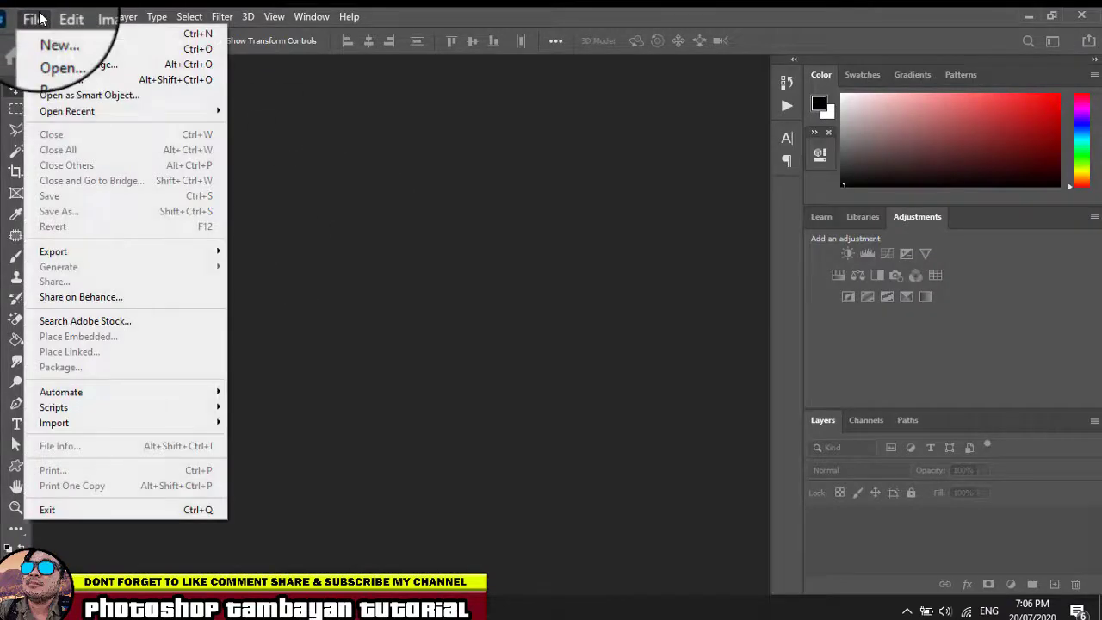
pyautogui.click(54, 45)
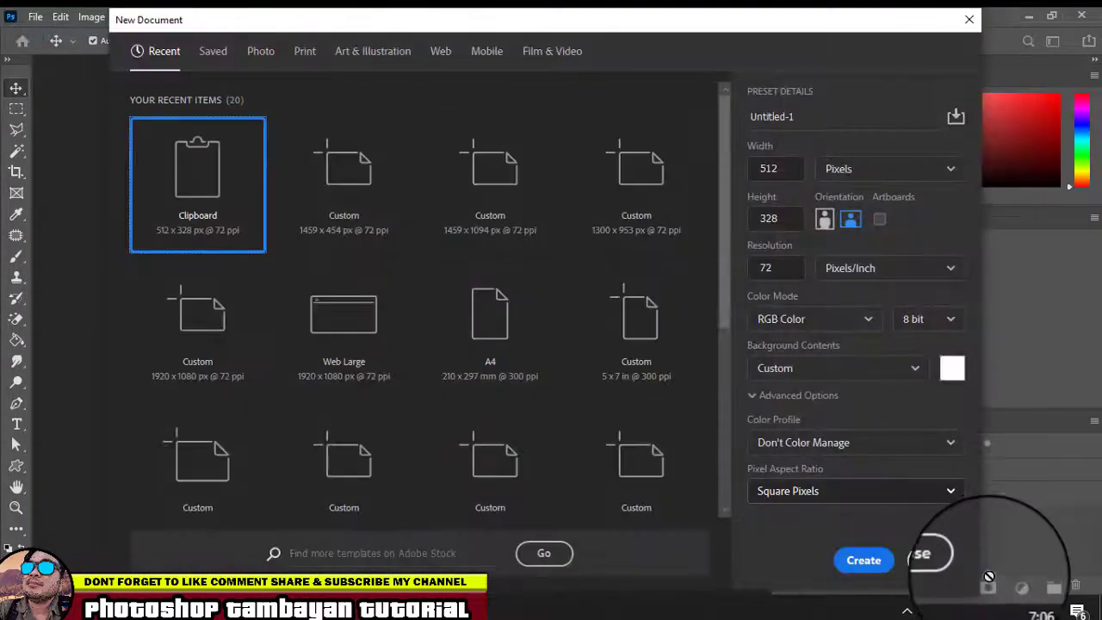
pyautogui.click(937, 558)
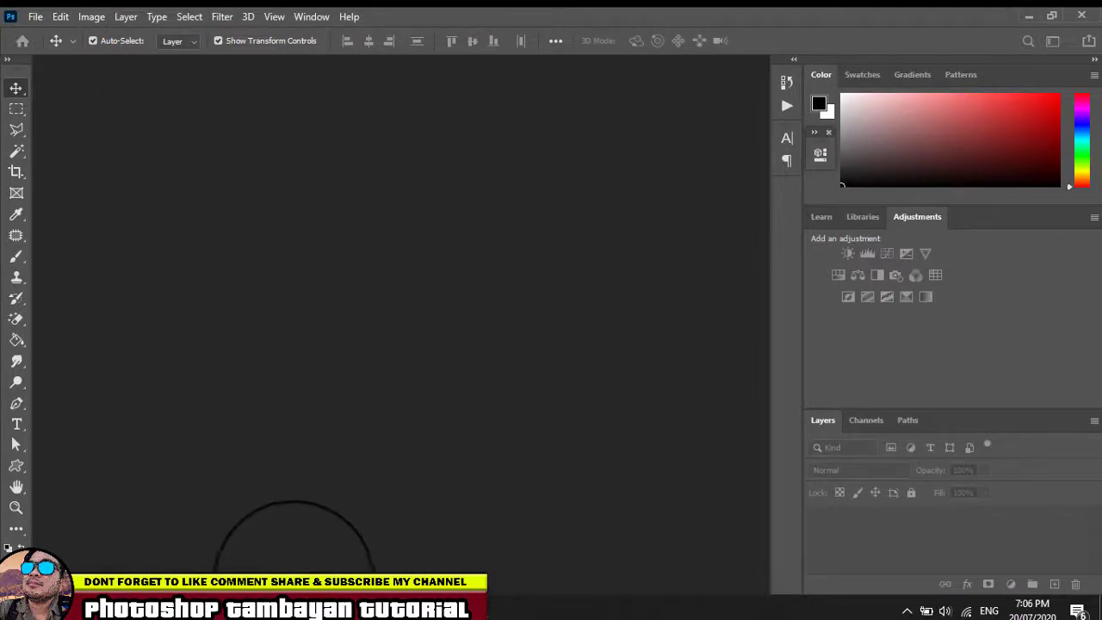
pyautogui.scroll(-3, 782, 491)
pyautogui.scroll(-3, 800, 480)
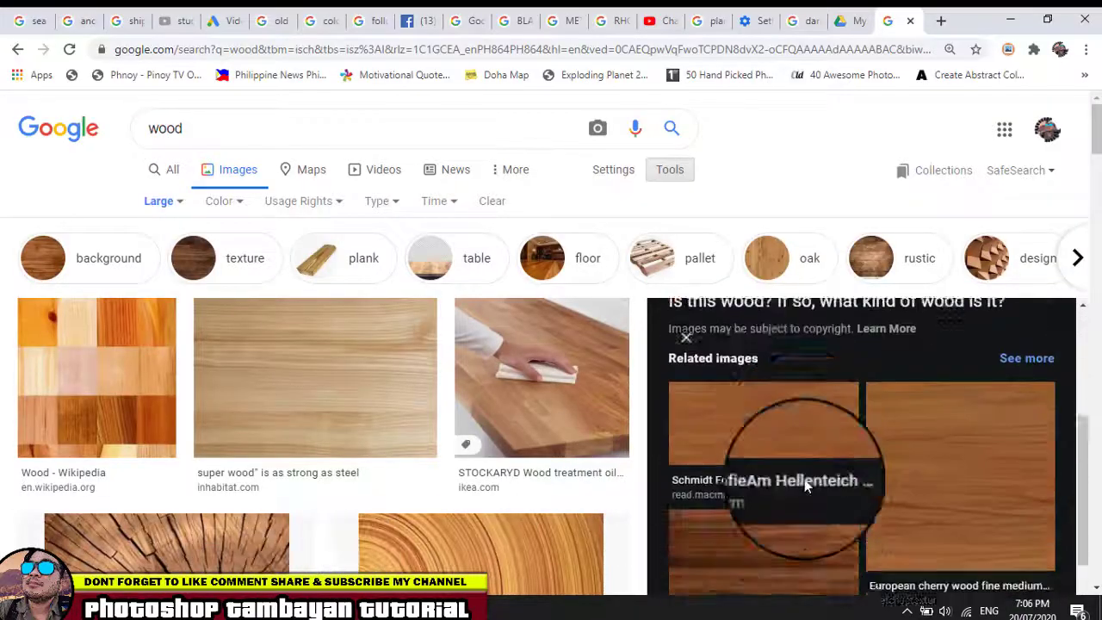
pyautogui.scroll(-1, 849, 480)
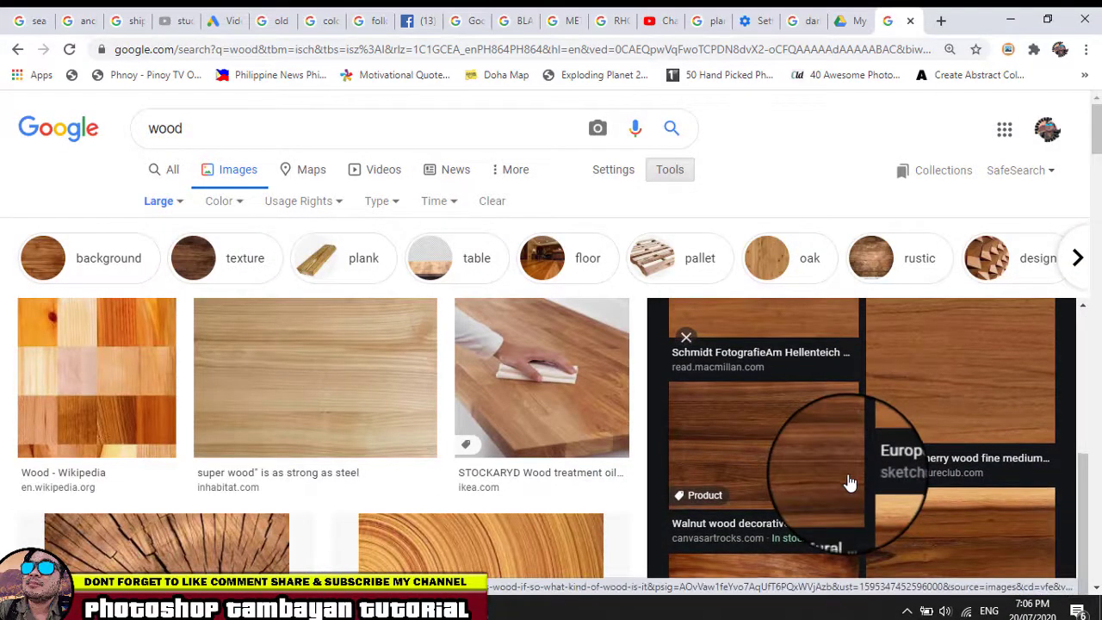
pyautogui.scroll(1, 896, 450)
pyautogui.click(896, 449)
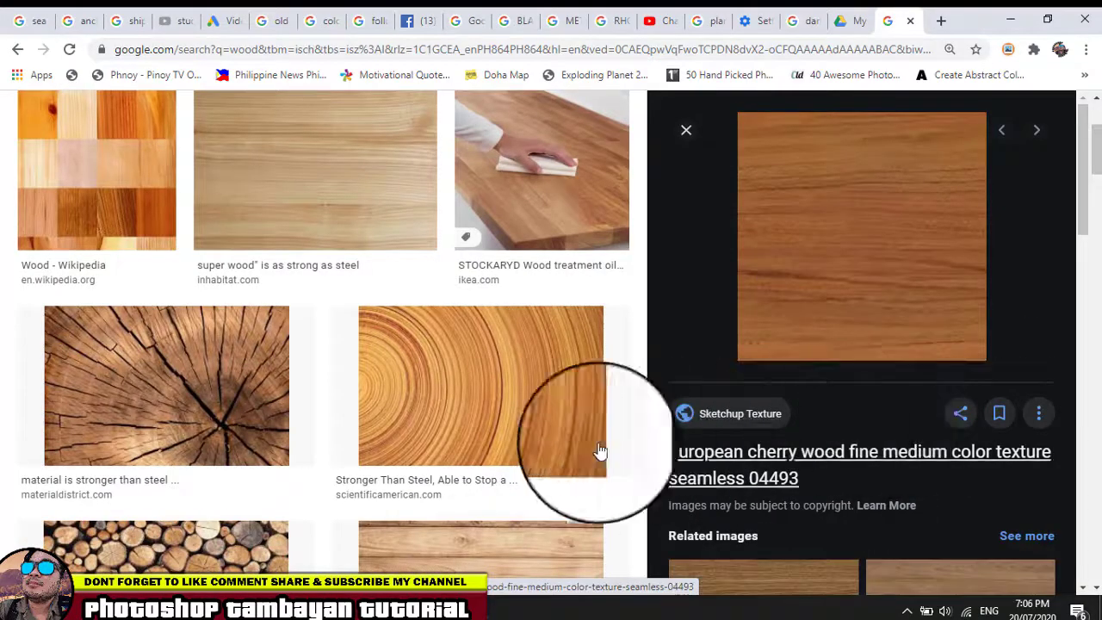
# - Browse the wood results and reopen the 1200 × 768 wood-grain photo preview
pyautogui.scroll(-2, 513, 435)
pyautogui.scroll(-1, 483, 427)
pyautogui.scroll(-2, 483, 428)
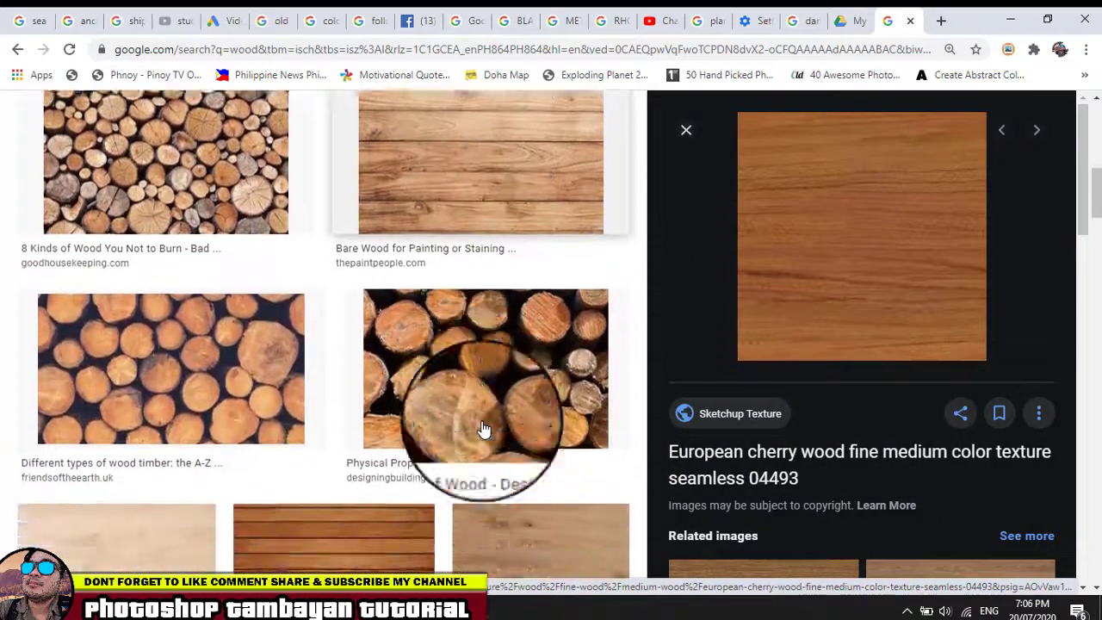
pyautogui.scroll(-2, 483, 428)
pyautogui.scroll(-1, 483, 428)
pyautogui.scroll(-1, 483, 428)
pyautogui.scroll(-2, 483, 428)
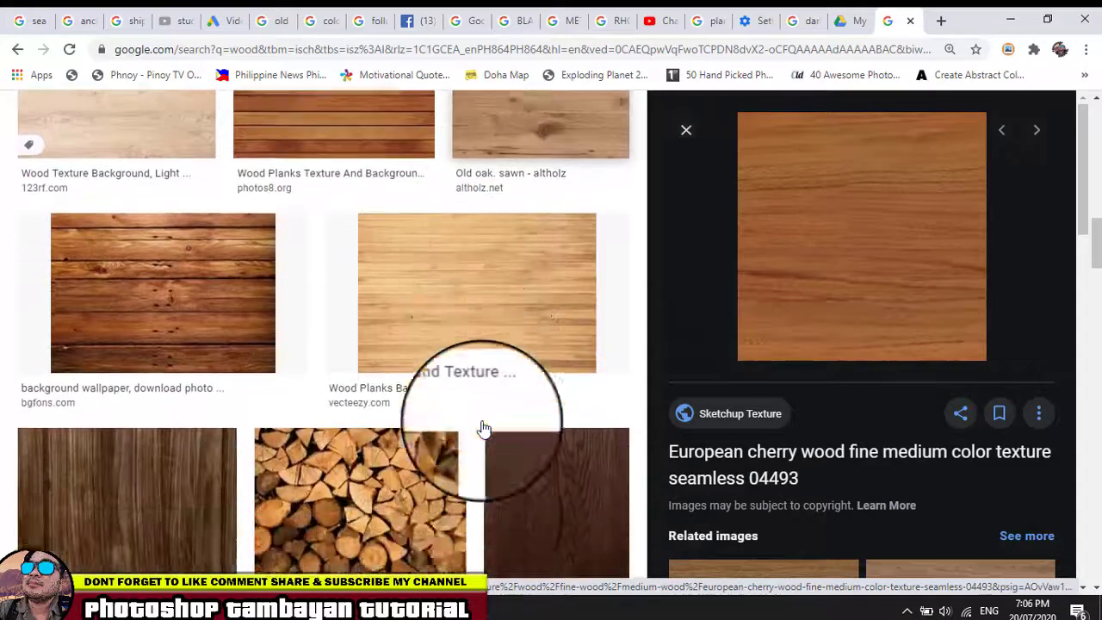
pyautogui.scroll(-3, 483, 428)
pyautogui.scroll(-1, 483, 428)
pyautogui.scroll(-1, 483, 428)
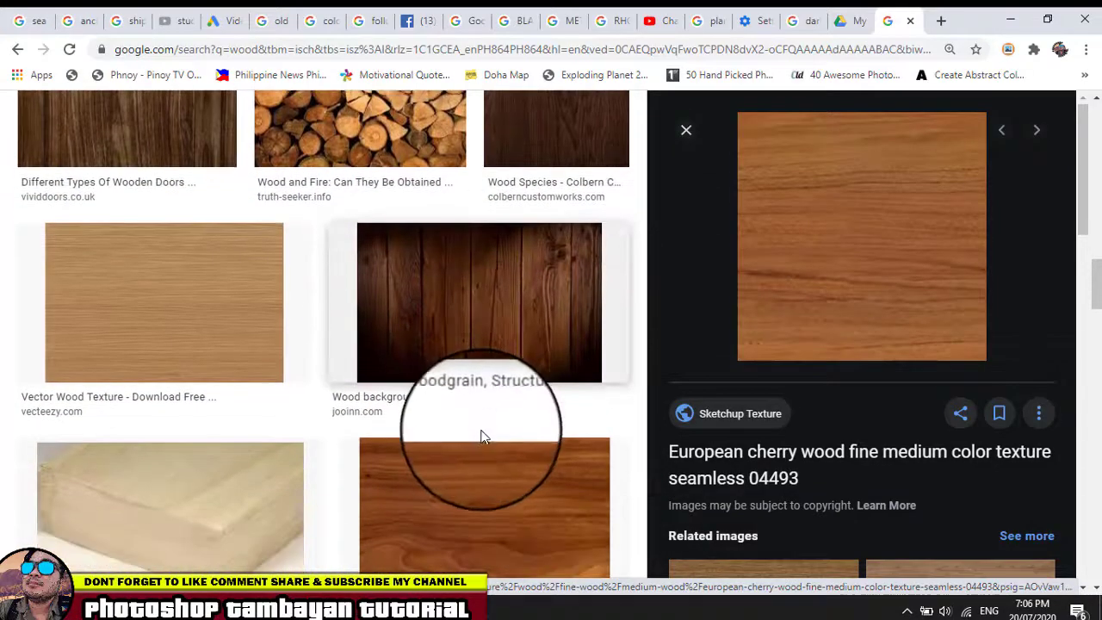
pyautogui.scroll(-1, 483, 428)
pyautogui.click(483, 431)
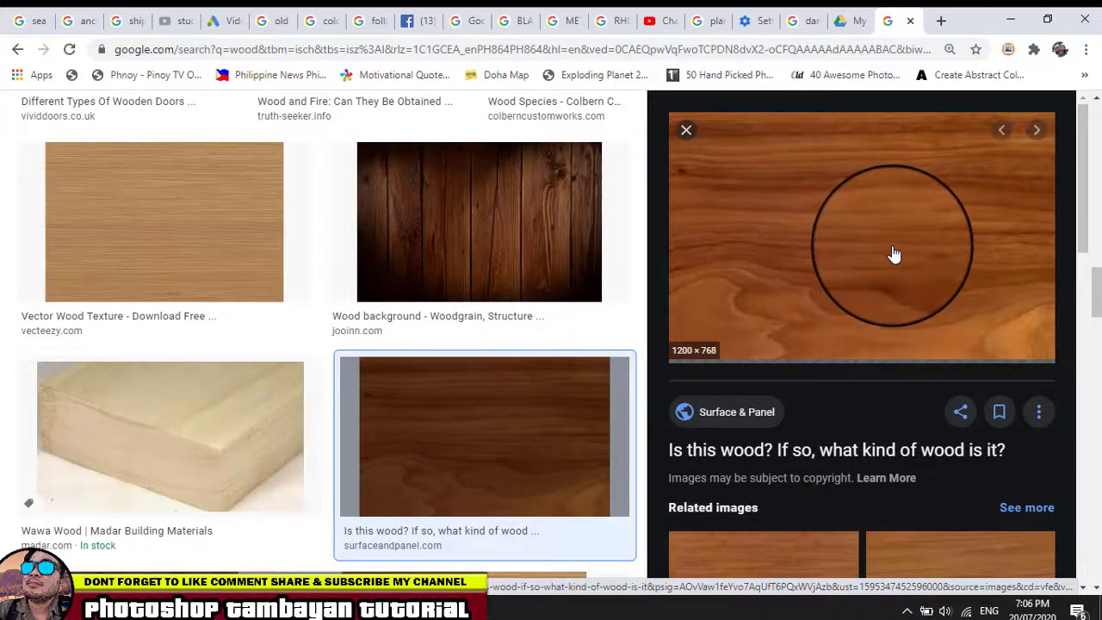
pyautogui.scroll(2, 445, 394)
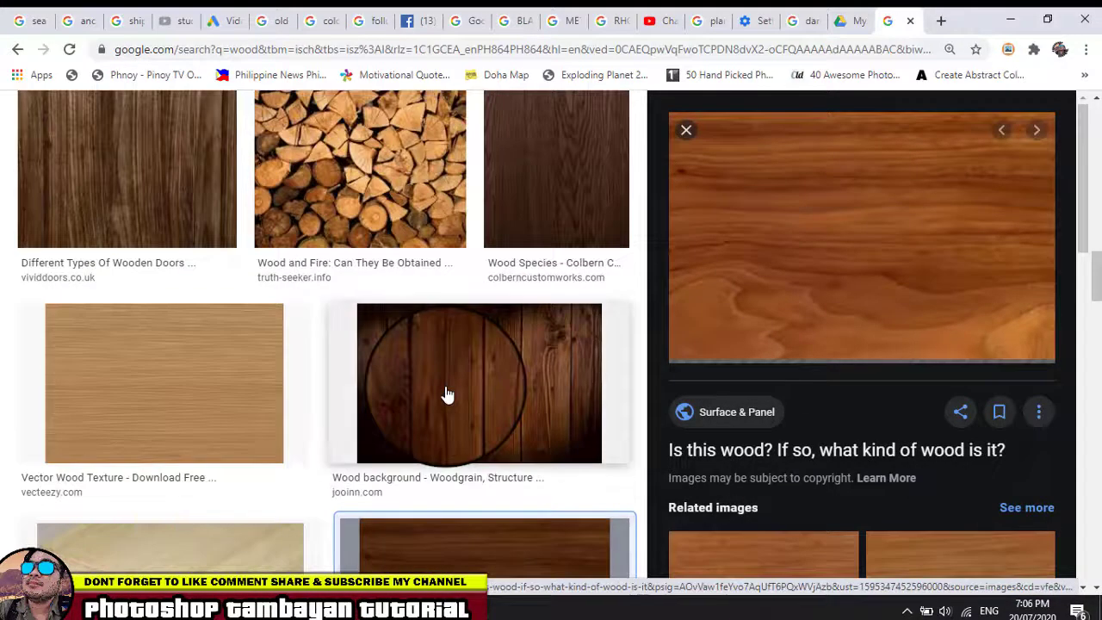
pyautogui.scroll(1, 446, 396)
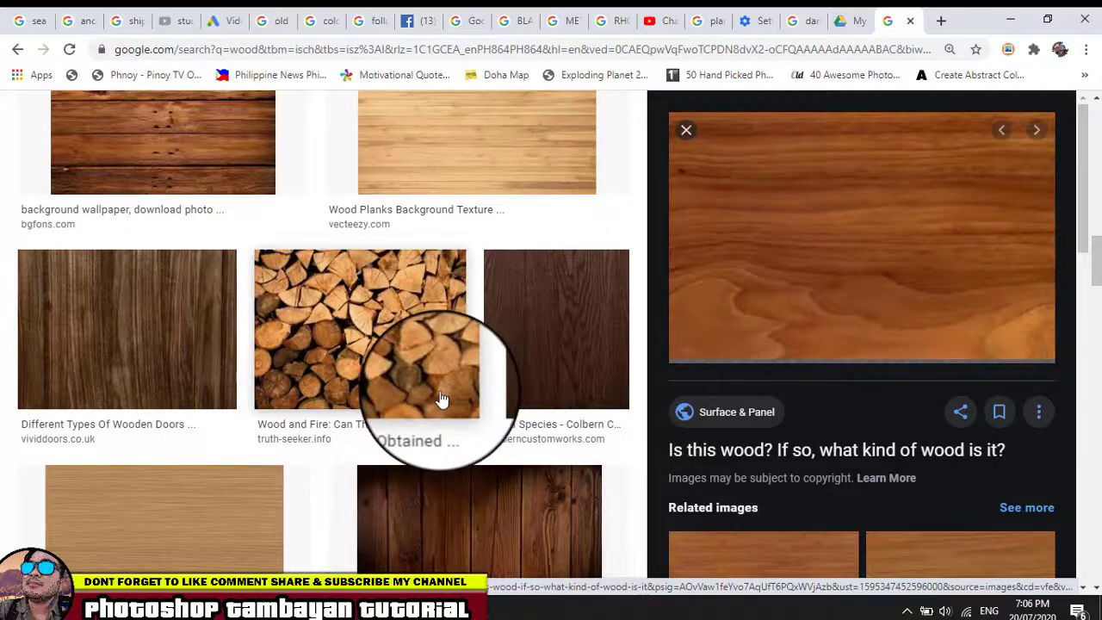
pyautogui.scroll(1, 441, 399)
pyautogui.scroll(3, 441, 399)
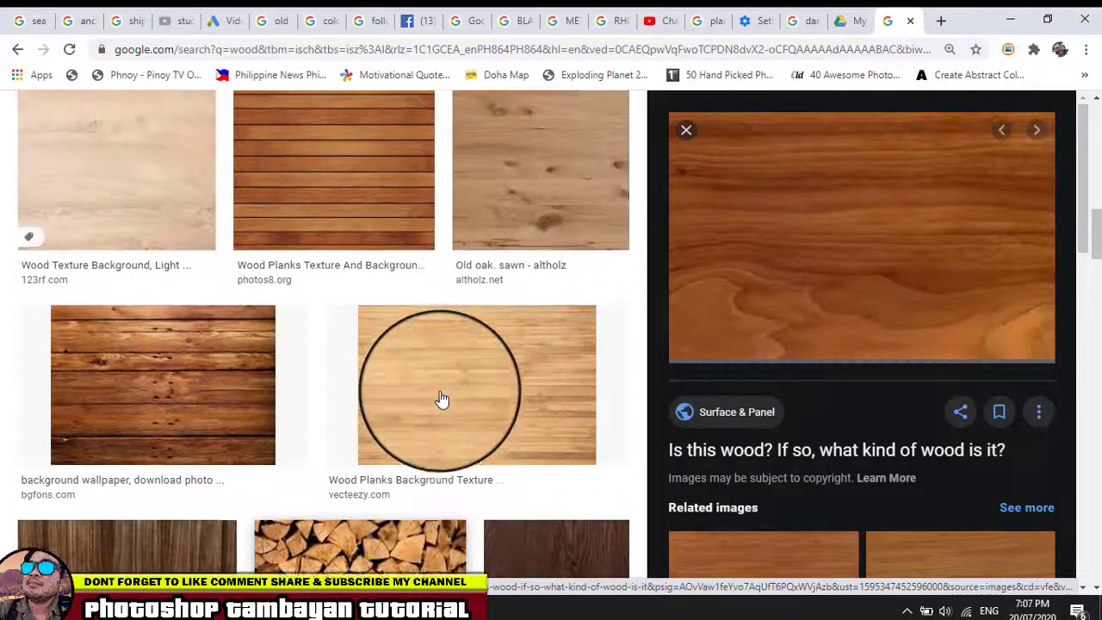
pyautogui.scroll(2, 441, 399)
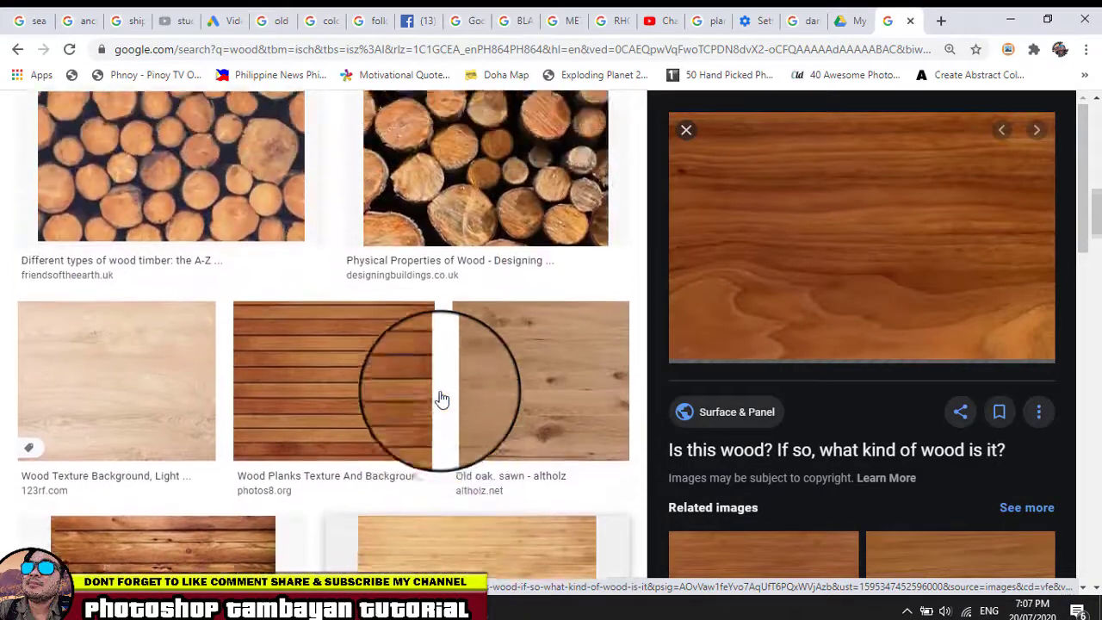
pyautogui.scroll(1, 441, 398)
pyautogui.scroll(2, 441, 398)
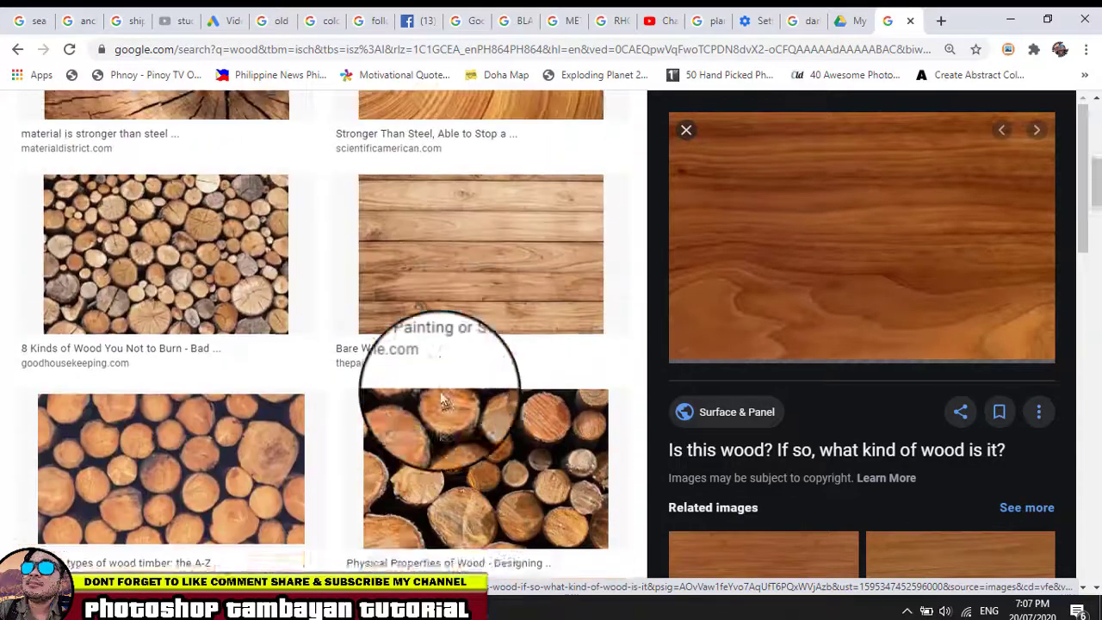
pyautogui.scroll(1, 441, 399)
pyautogui.scroll(1, 441, 399)
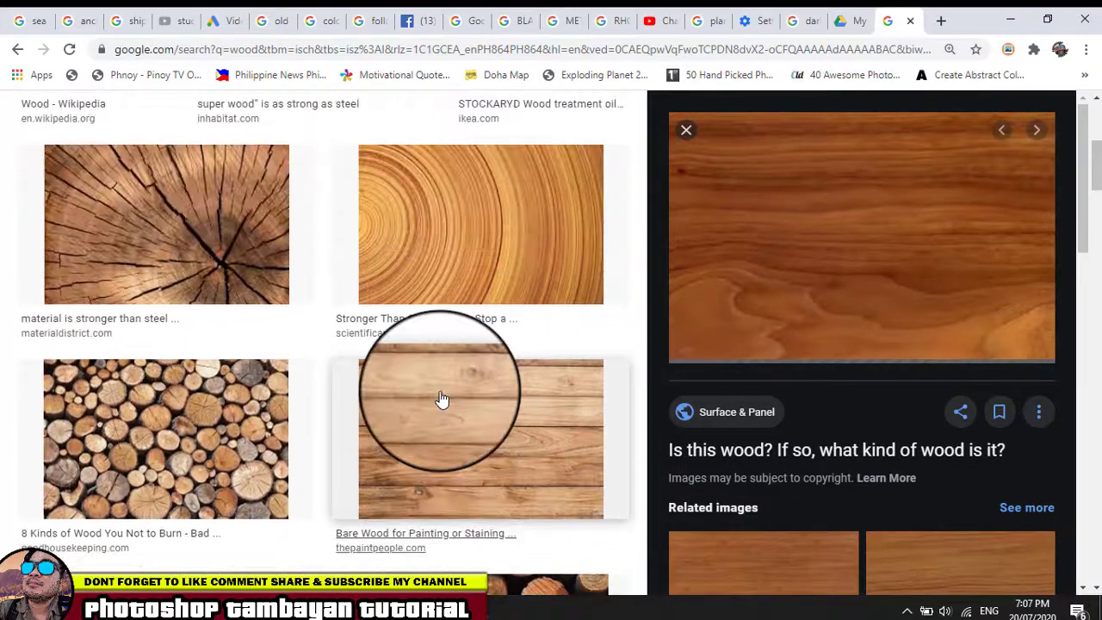
pyautogui.scroll(2, 441, 398)
pyautogui.scroll(2, 441, 399)
pyautogui.scroll(1, 441, 399)
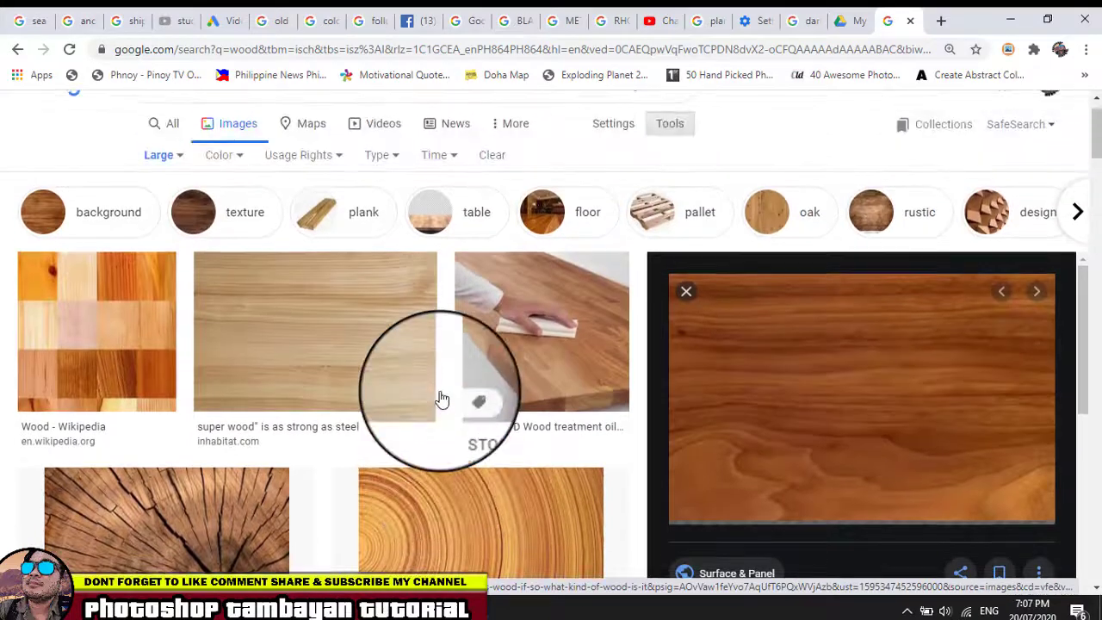
pyautogui.scroll(-1, 440, 399)
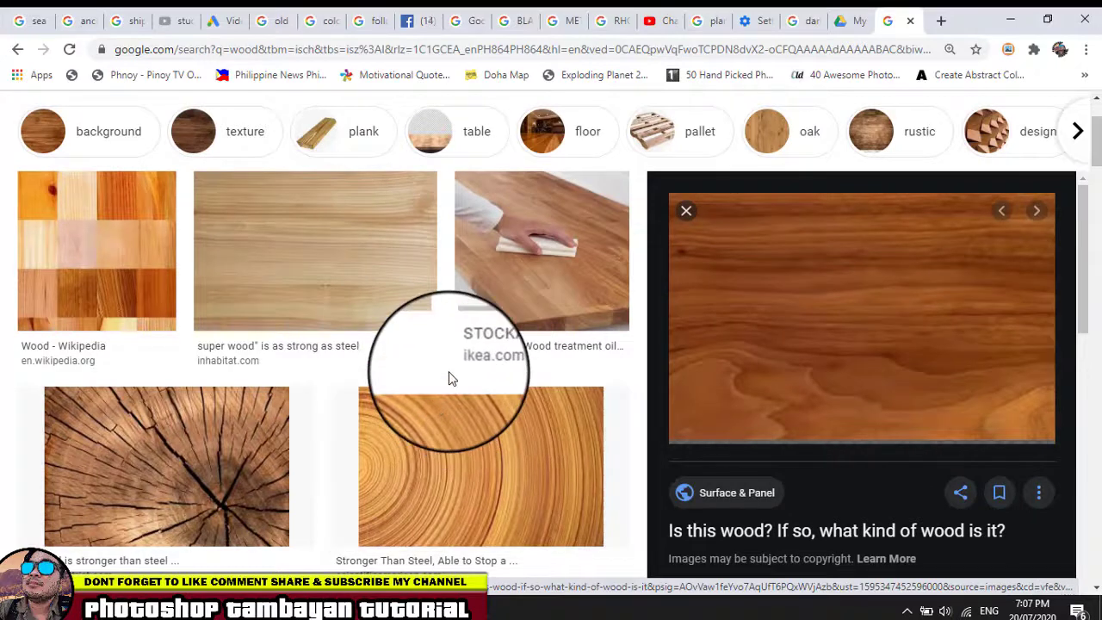
# - Preview the 'super wood' light plank photo and copy it to the clipboard
pyautogui.click(338, 247)
pyautogui.scroll(-1, 332, 233)
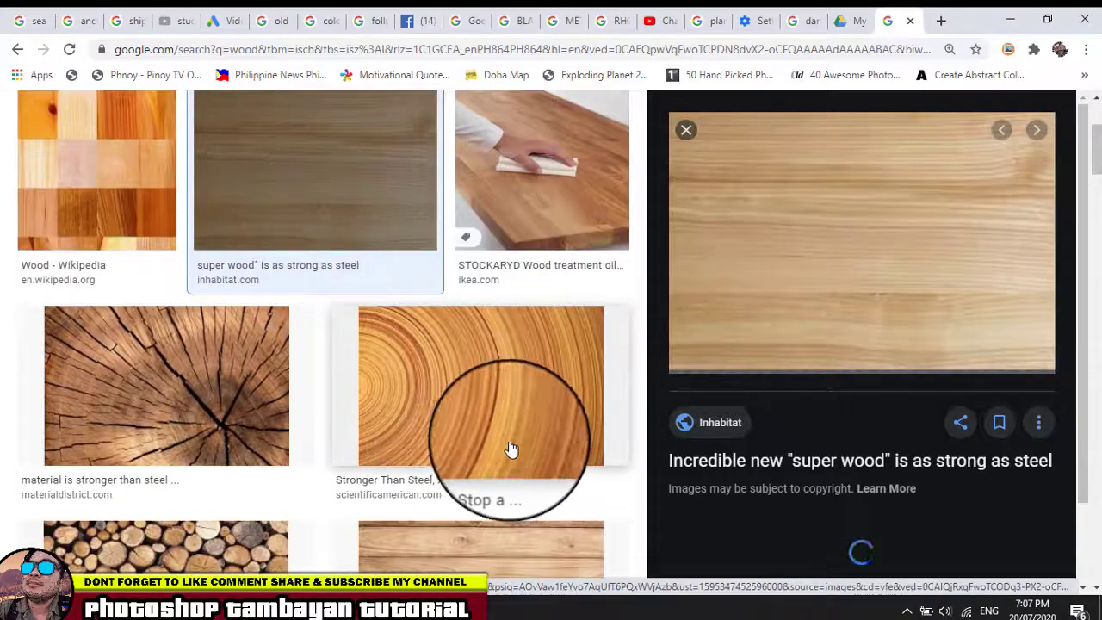
pyautogui.scroll(-1, 995, 375)
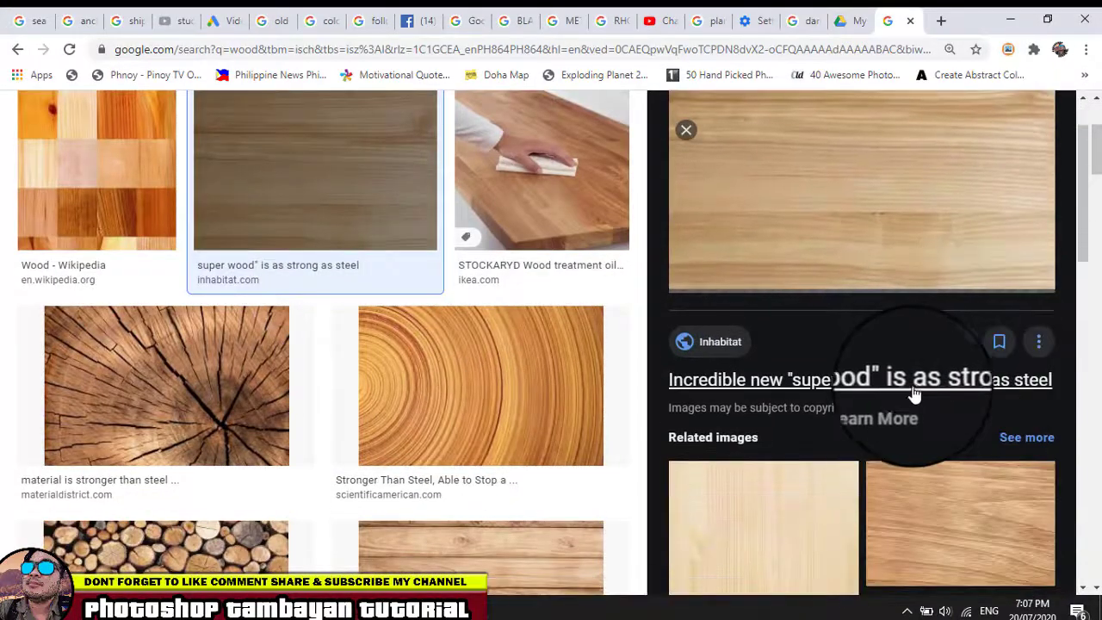
pyautogui.scroll(1, 905, 375)
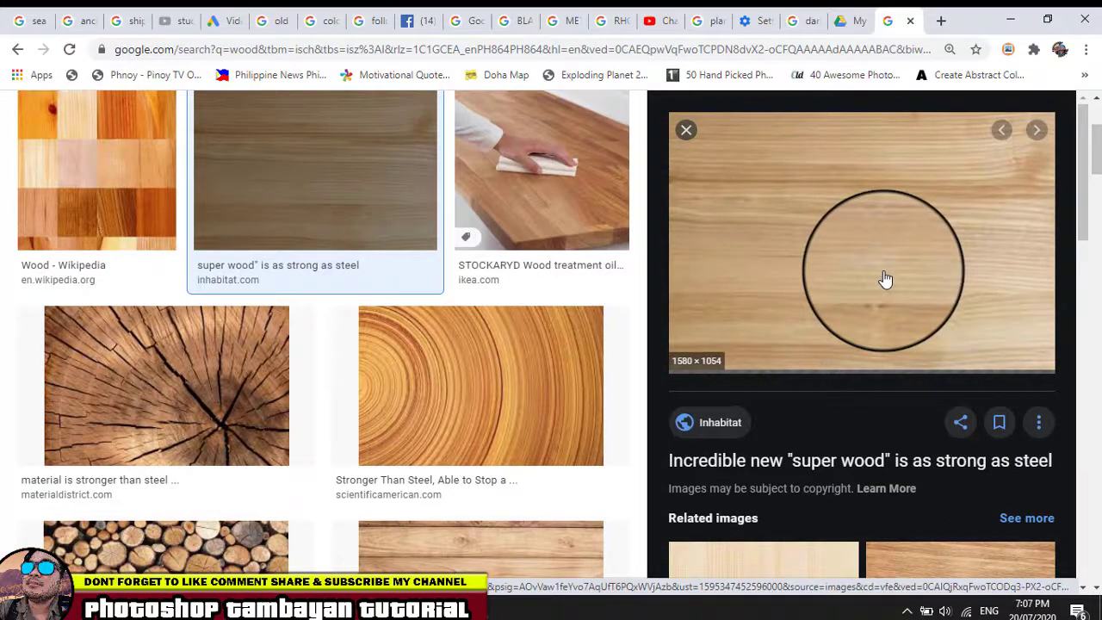
pyautogui.scroll(-1, 885, 279)
pyautogui.scroll(-2, 904, 335)
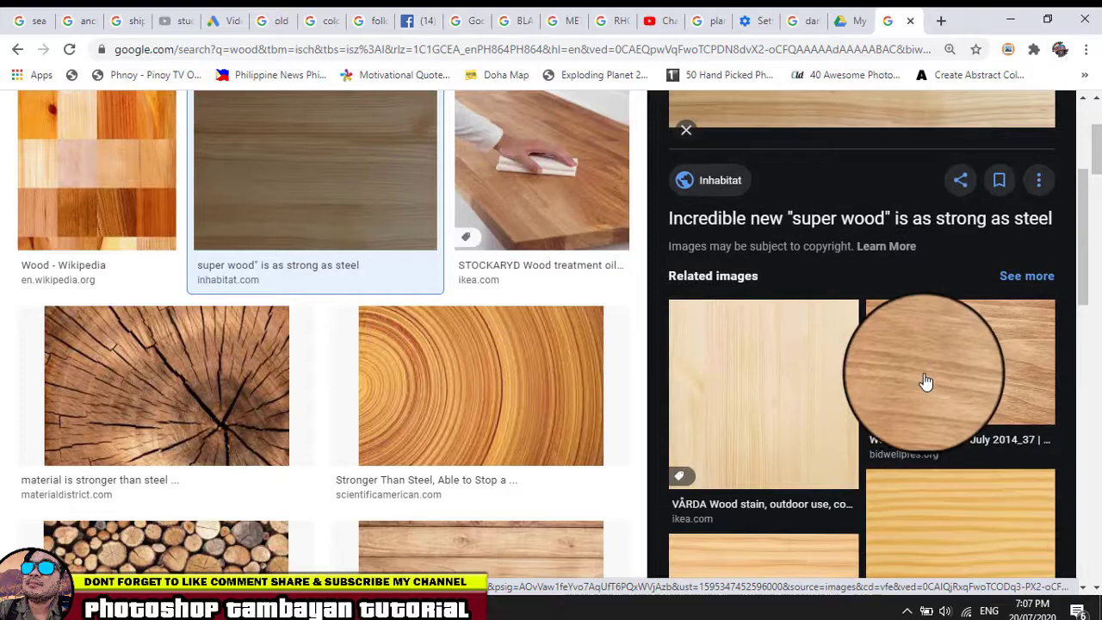
pyautogui.scroll(-1, 926, 383)
pyautogui.scroll(-1, 926, 383)
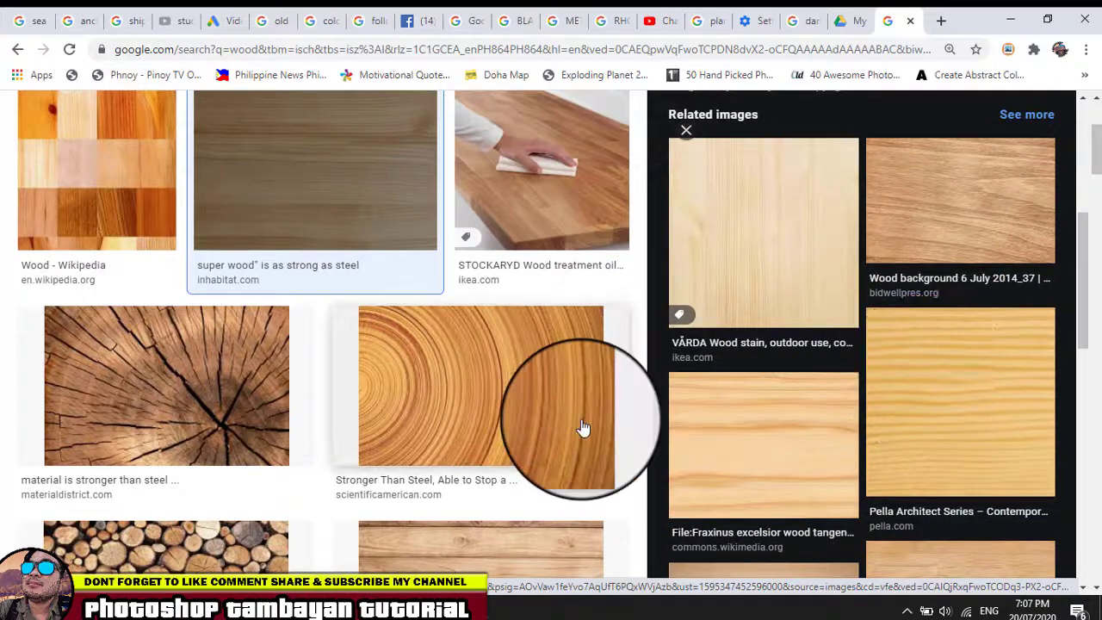
pyautogui.scroll(3, 526, 433)
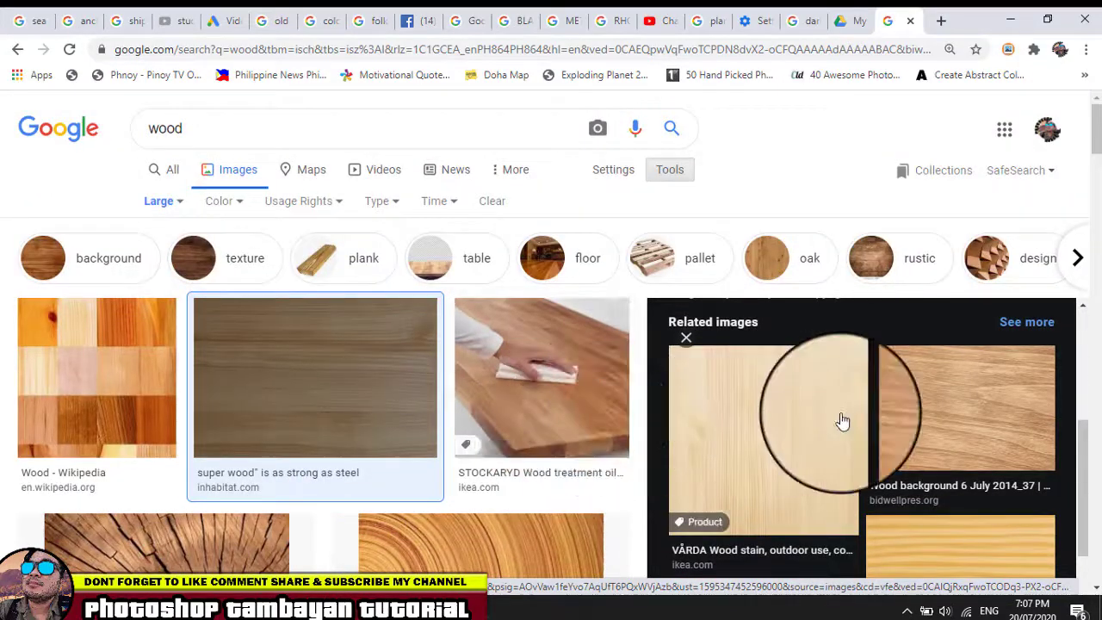
pyautogui.scroll(3, 840, 422)
pyautogui.scroll(2, 844, 422)
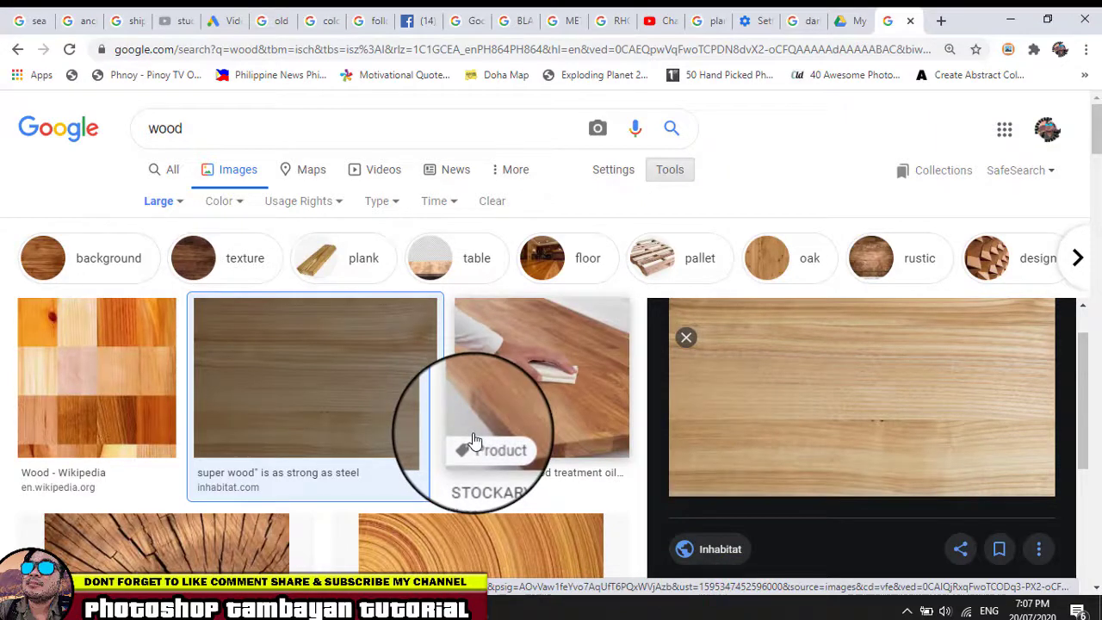
pyautogui.scroll(-1, 352, 407)
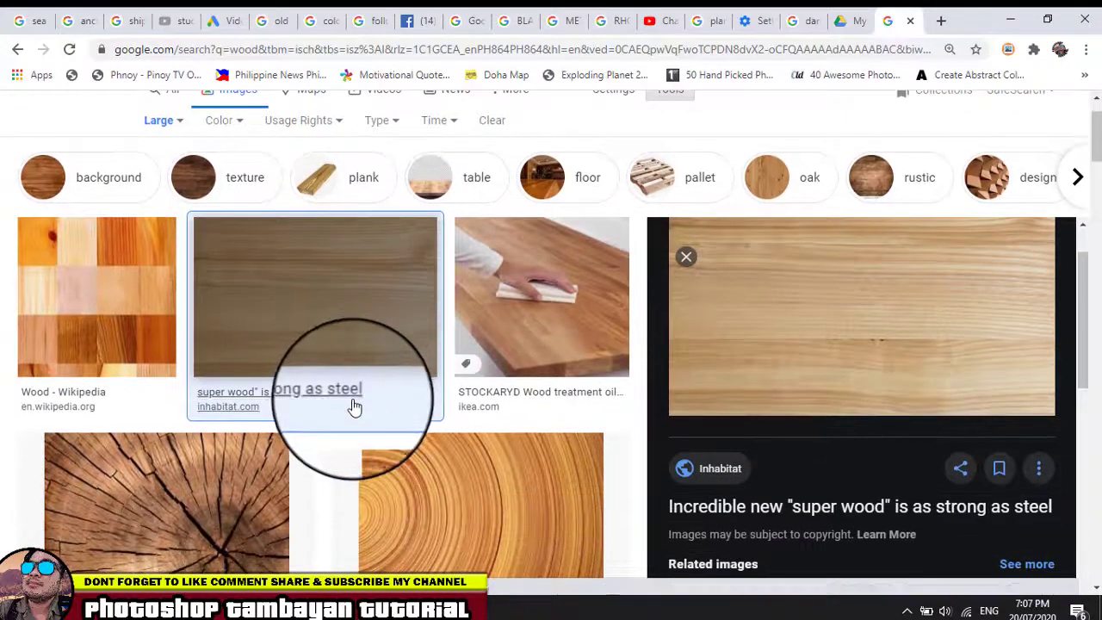
pyautogui.scroll(1, 370, 435)
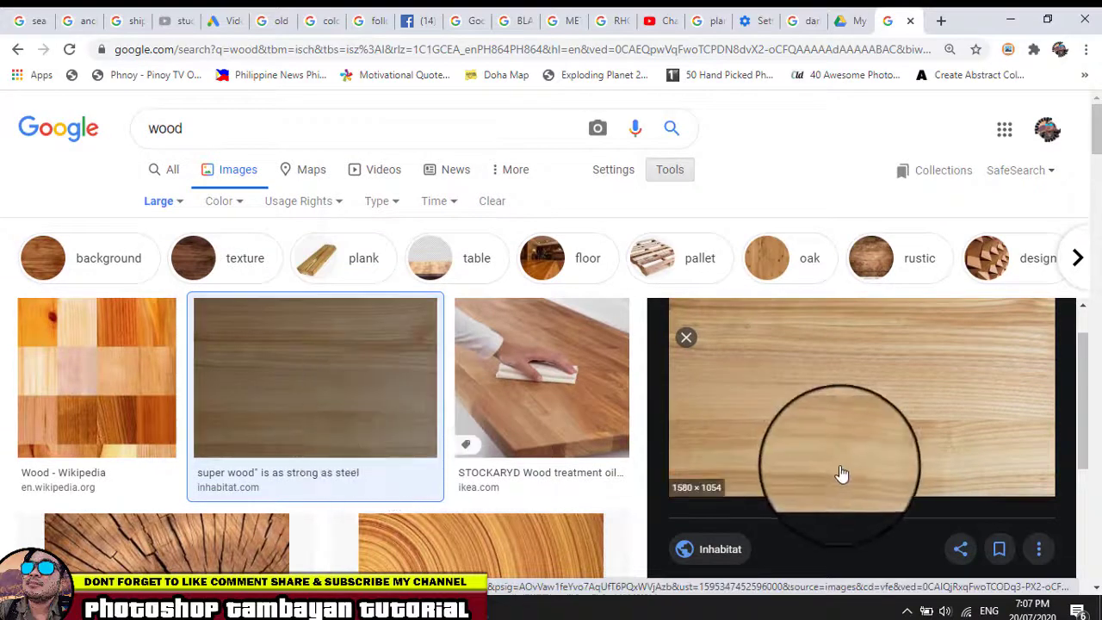
pyautogui.rightClick(836, 362)
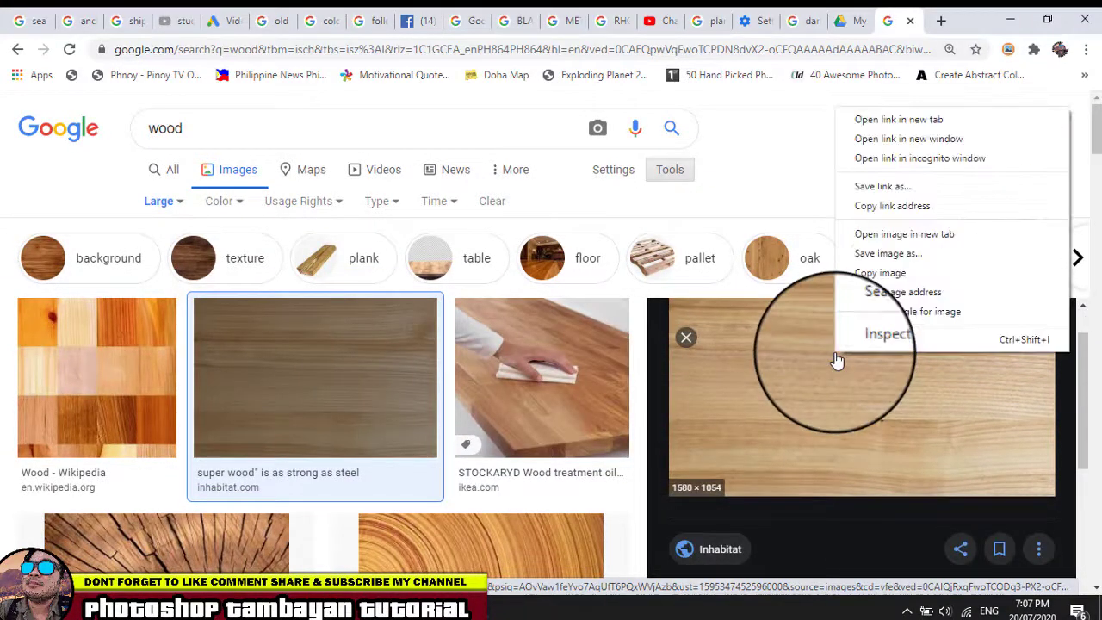
pyautogui.click(884, 275)
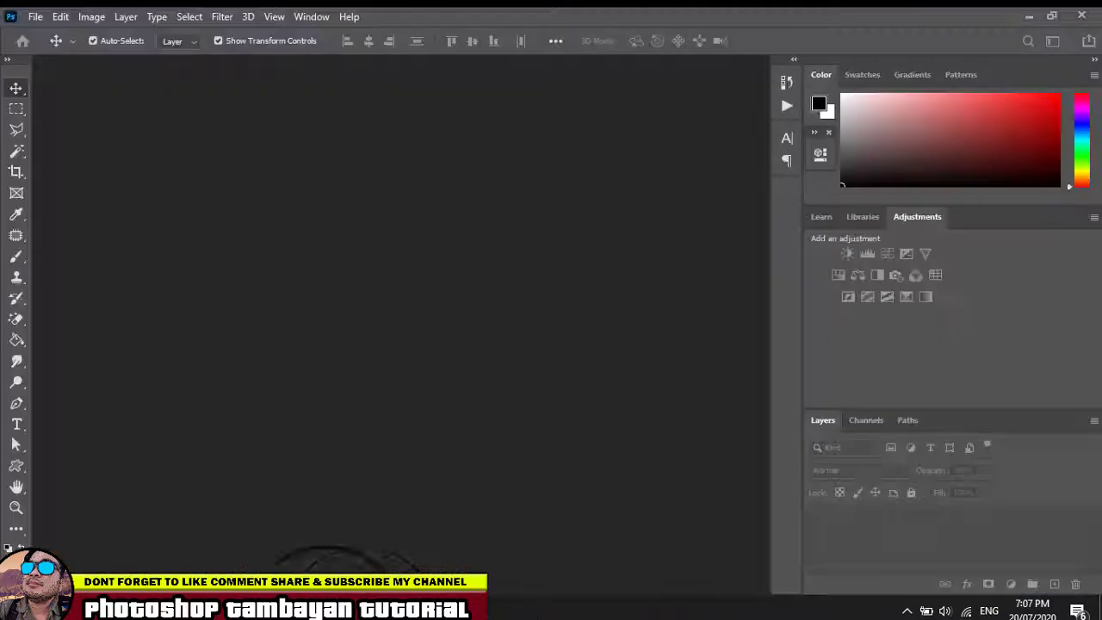
# - Create a new 1580 × 1054 document from the Clipboard preset
pyautogui.click(39, 18)
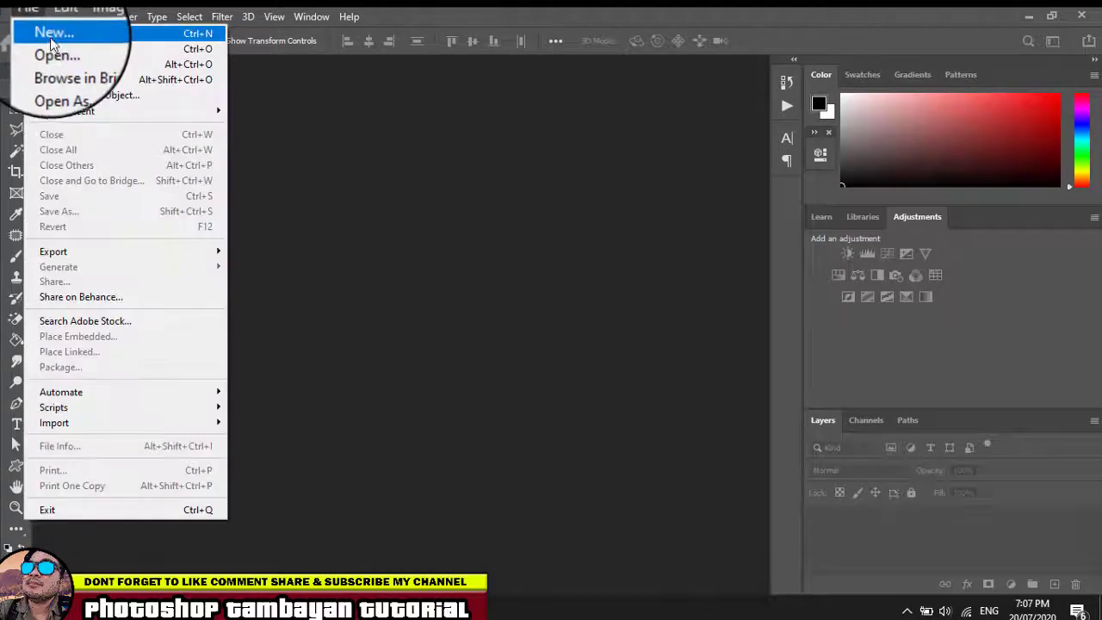
pyautogui.click(50, 34)
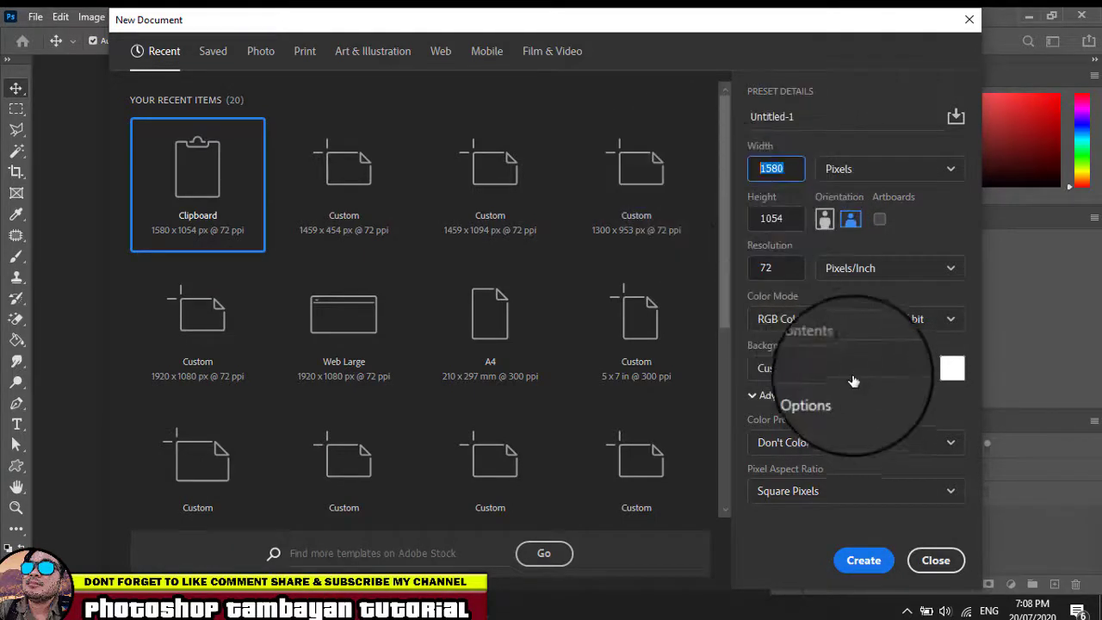
pyautogui.click(868, 561)
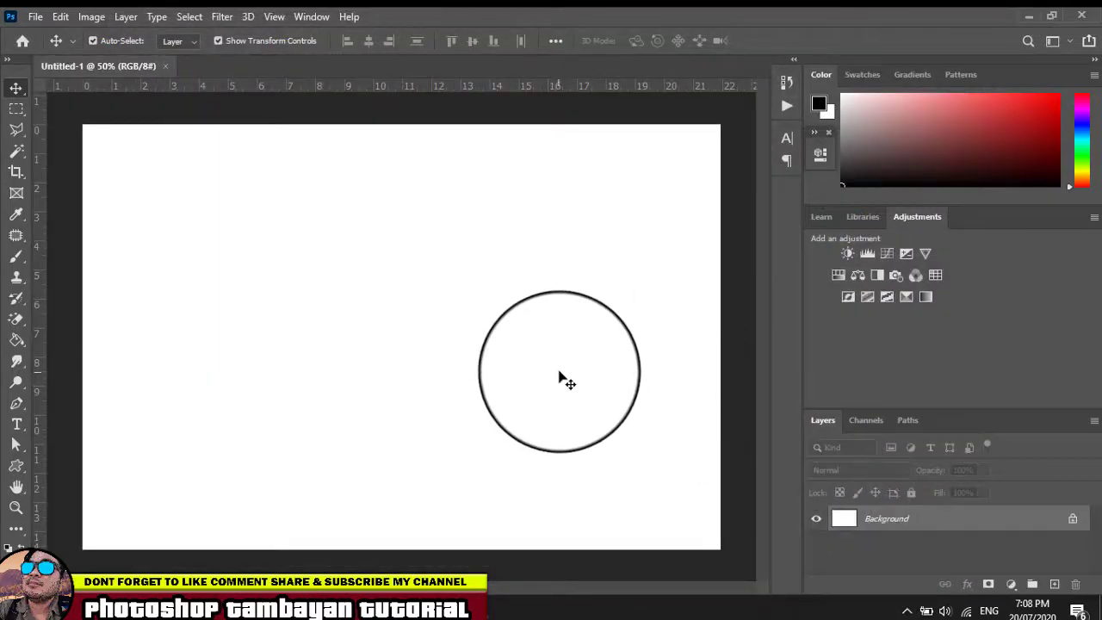
# - Paste the light wood texture into the document as Layer 1
pyautogui.press('ctrl')
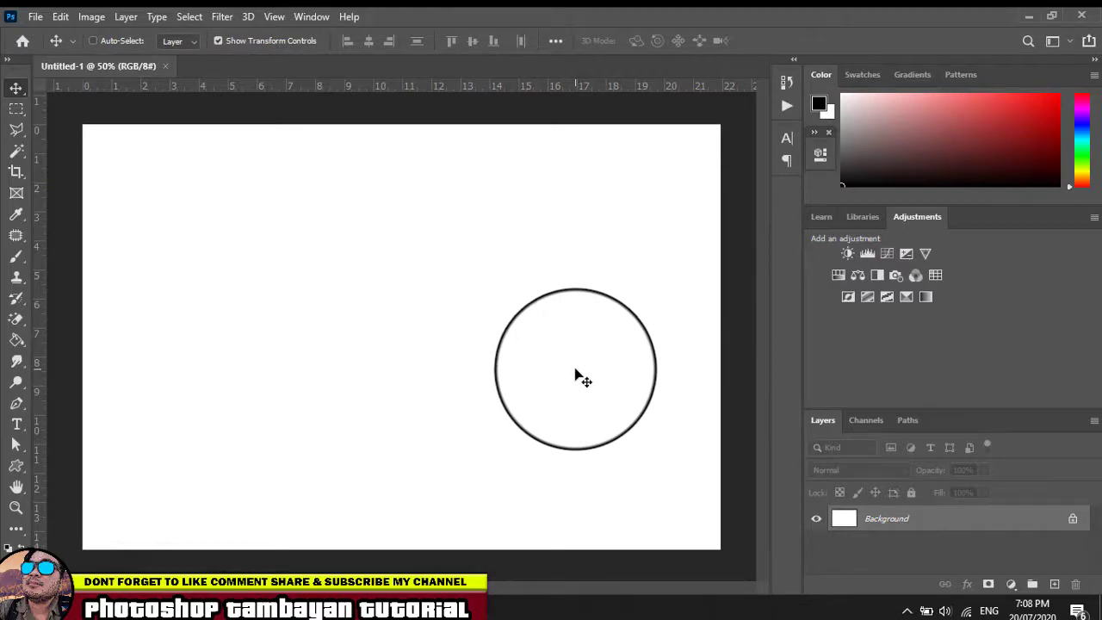
pyautogui.hotkey('ctrl', 'v')
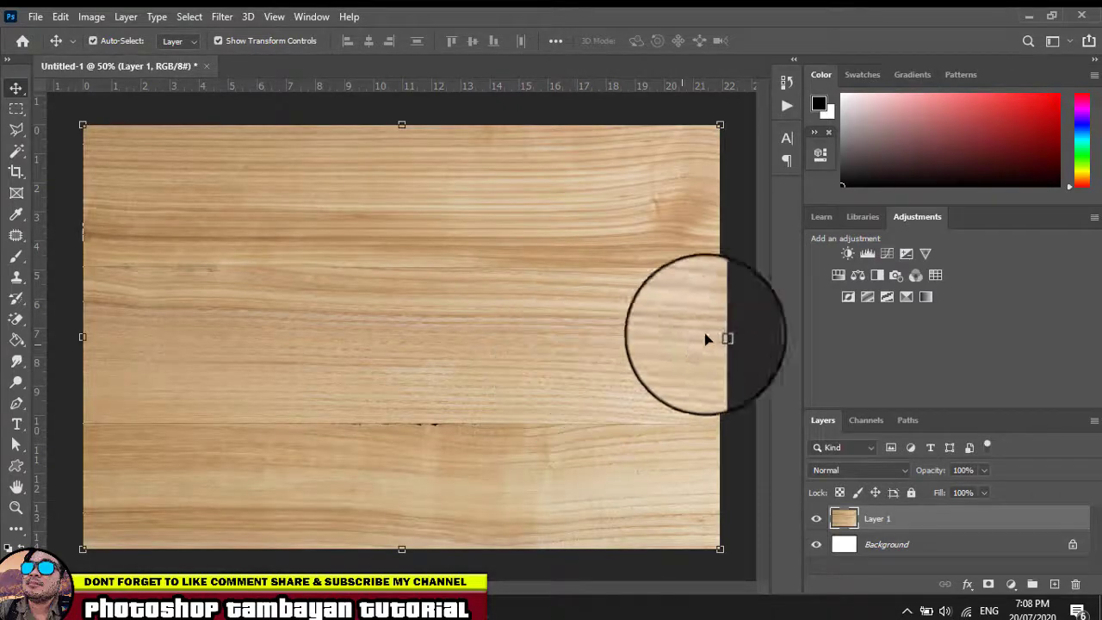
pyautogui.click(740, 291)
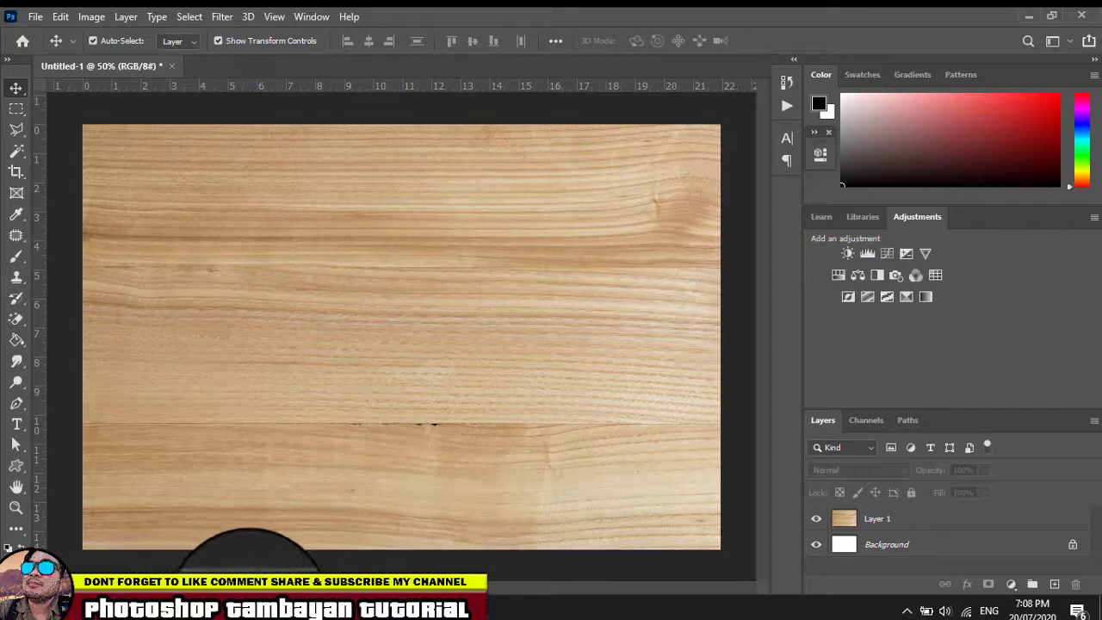
# - Back in the browser, search Google Images for 'facebook black & white logo'
pyautogui.click(250, 534)
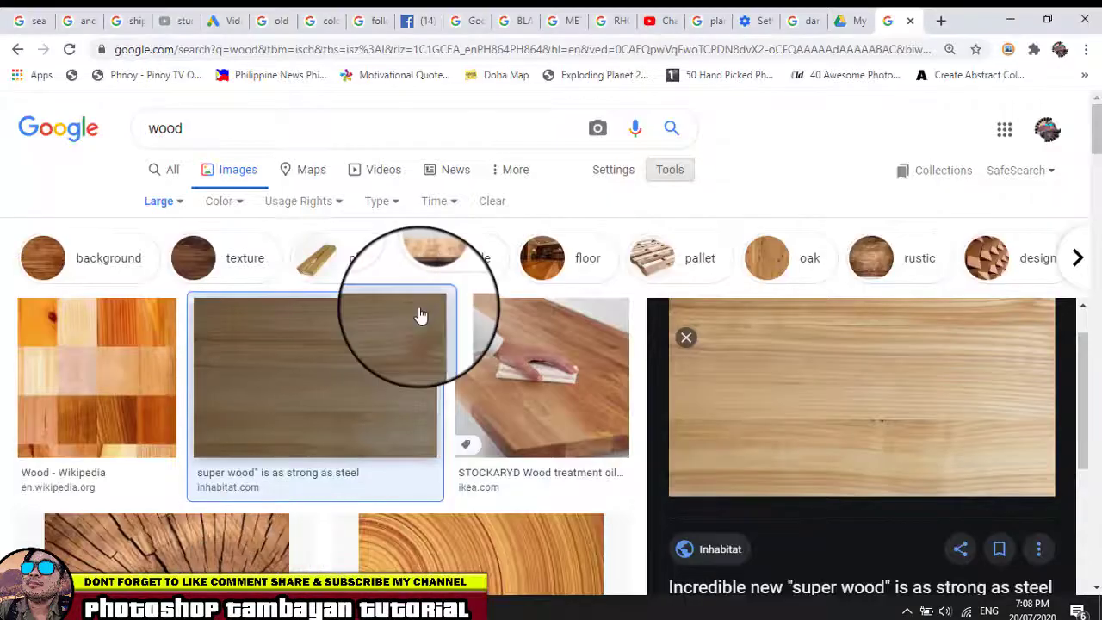
pyautogui.moveTo(221, 141); pyautogui.dragTo(73, 138)
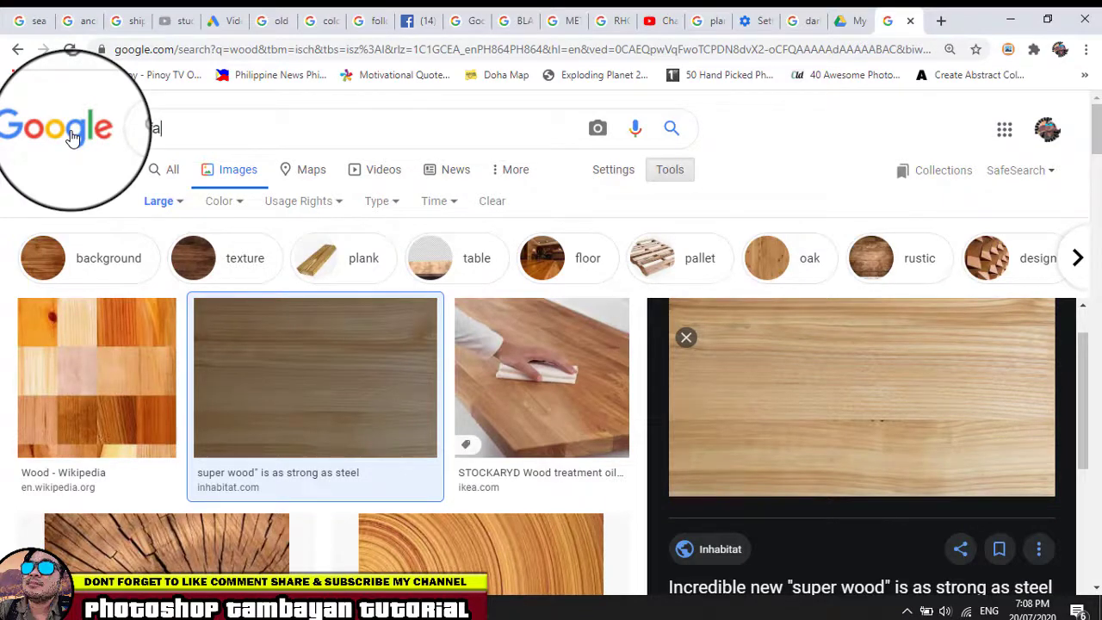
pyautogui.write('celo')
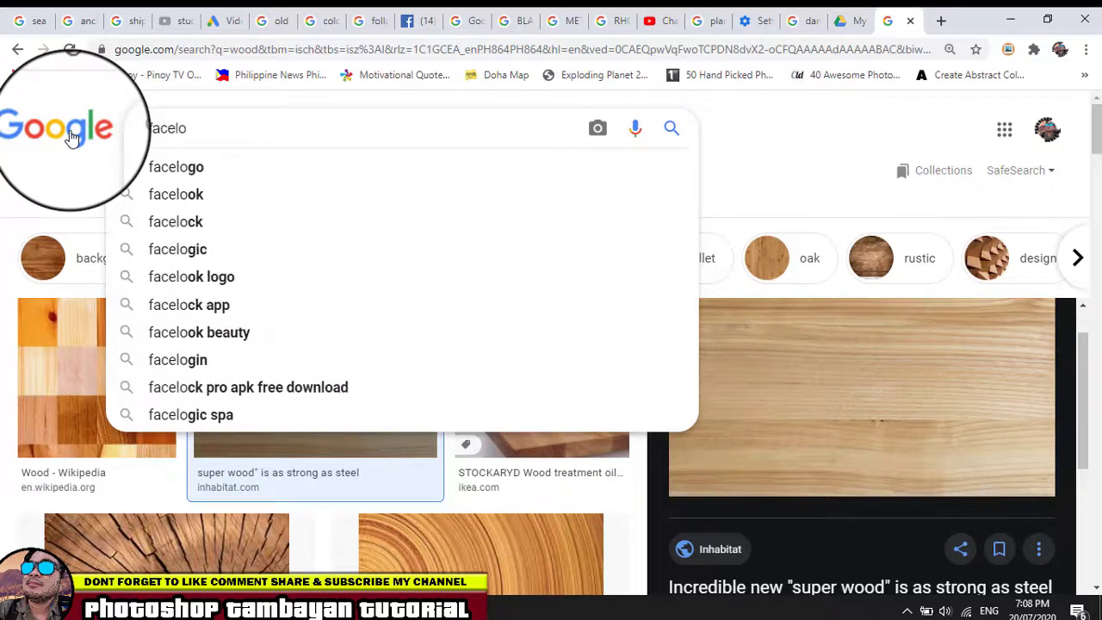
pyautogui.press('BackSpace')
pyautogui.press('BackSpace')
pyautogui.write('book ')
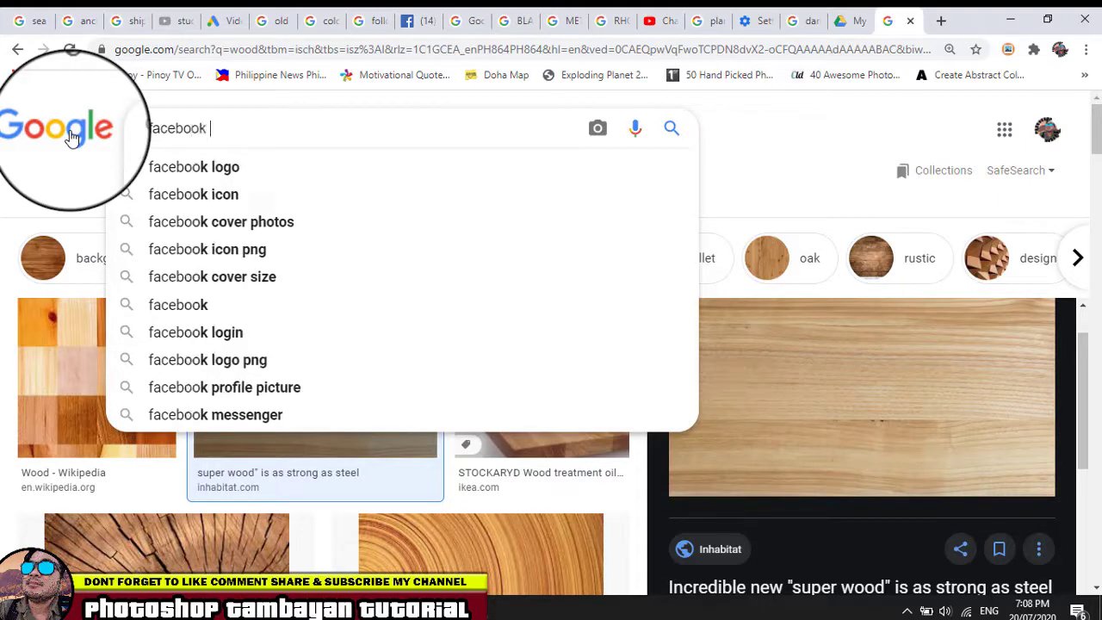
pyautogui.write('black')
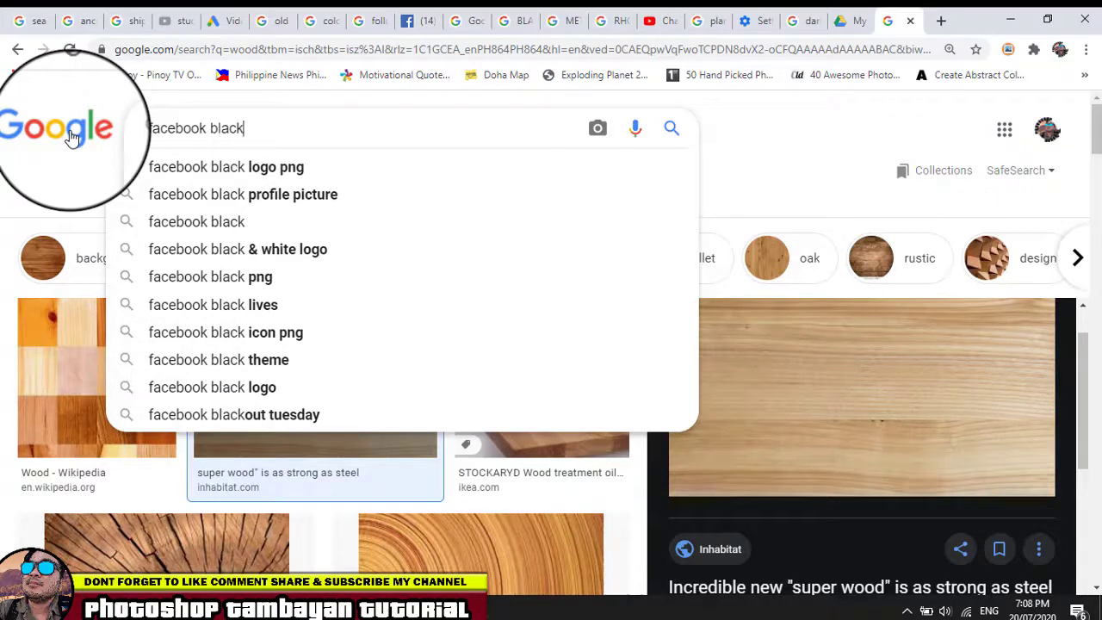
pyautogui.click(206, 249)
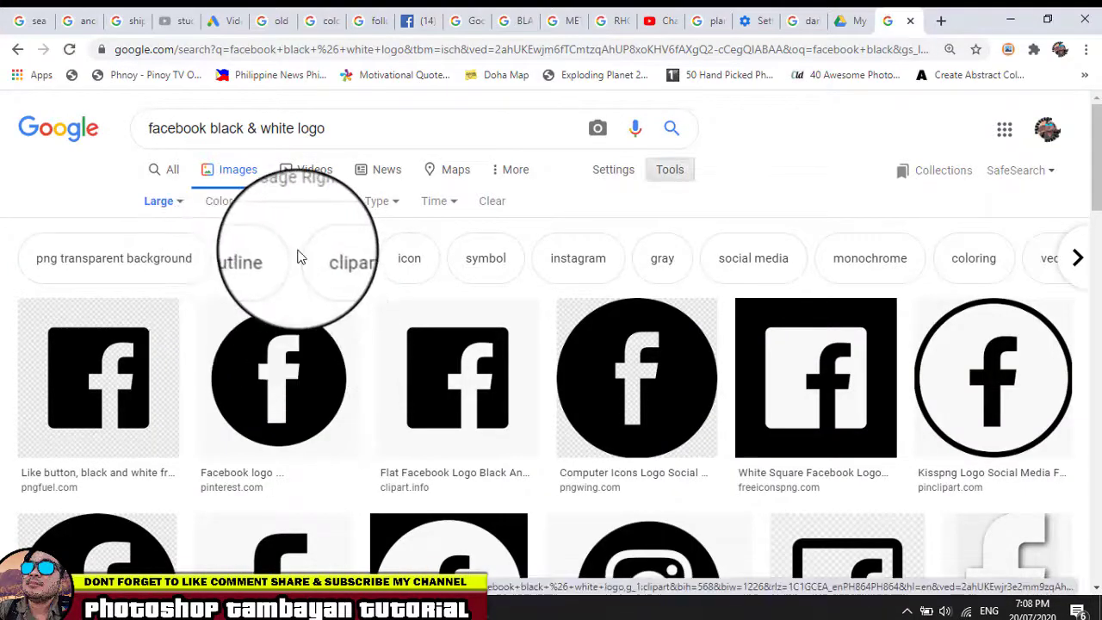
# - Preview the round black Facebook logo and copy the image to the clipboard
pyautogui.scroll(-1, 297, 258)
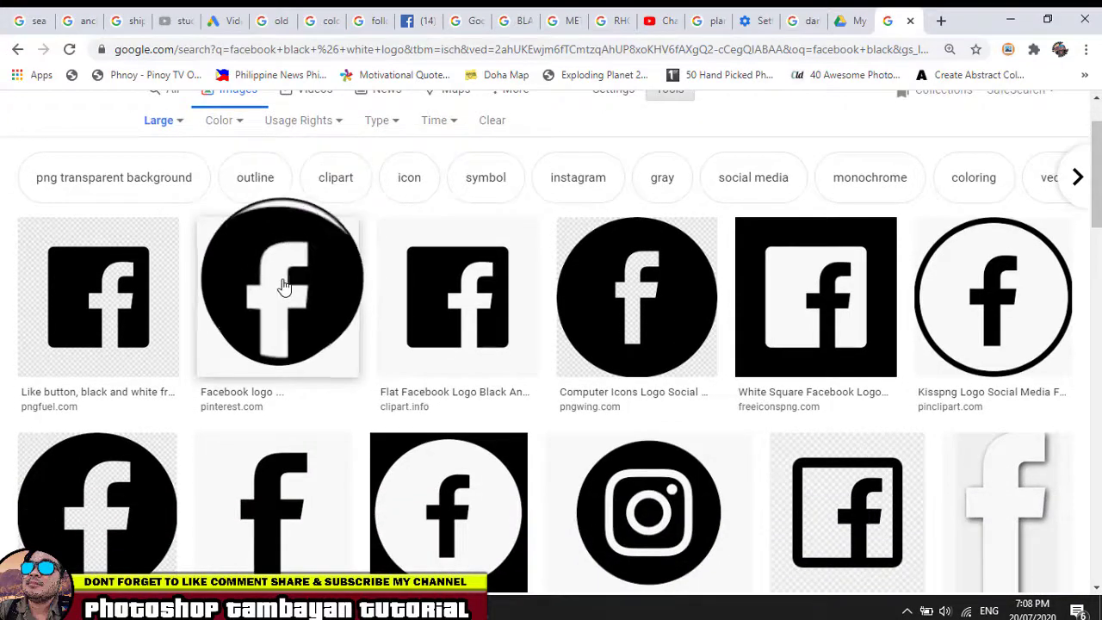
pyautogui.click(284, 287)
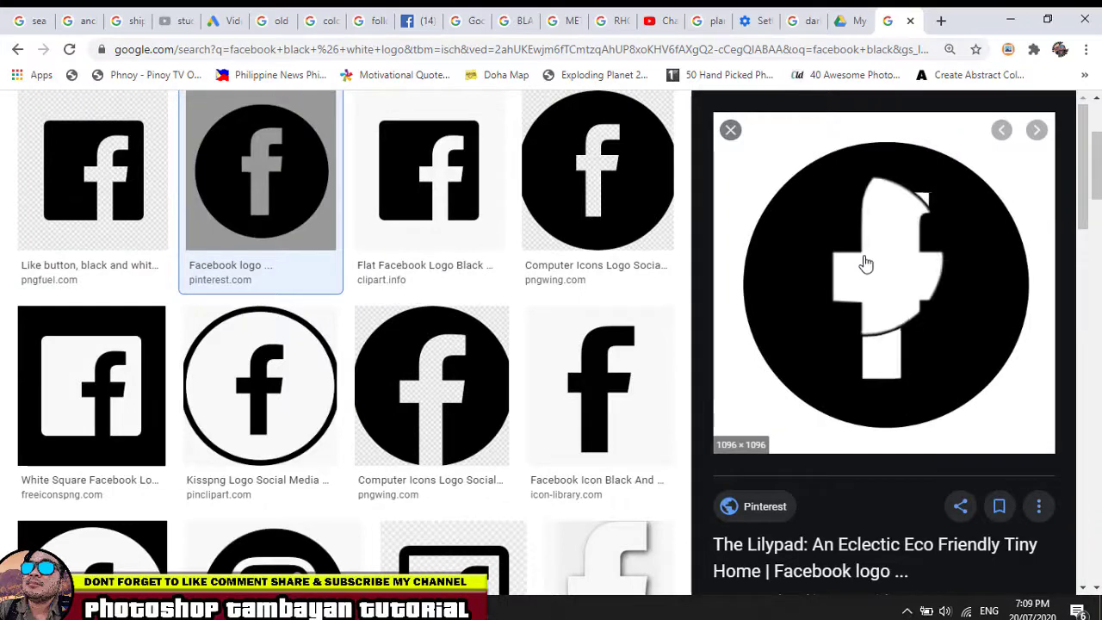
pyautogui.rightClick(860, 248)
pyautogui.click(904, 413)
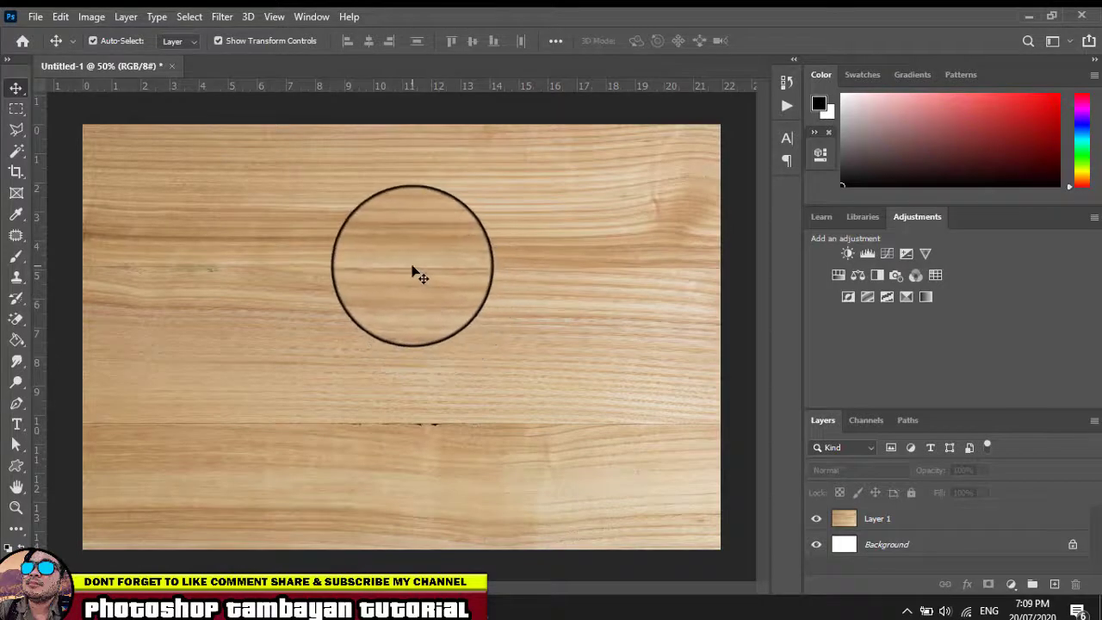
# - Paste the Facebook logo as Layer 2, shrink it and move it toward the centre
pyautogui.hotkey('ctrl', 'v')
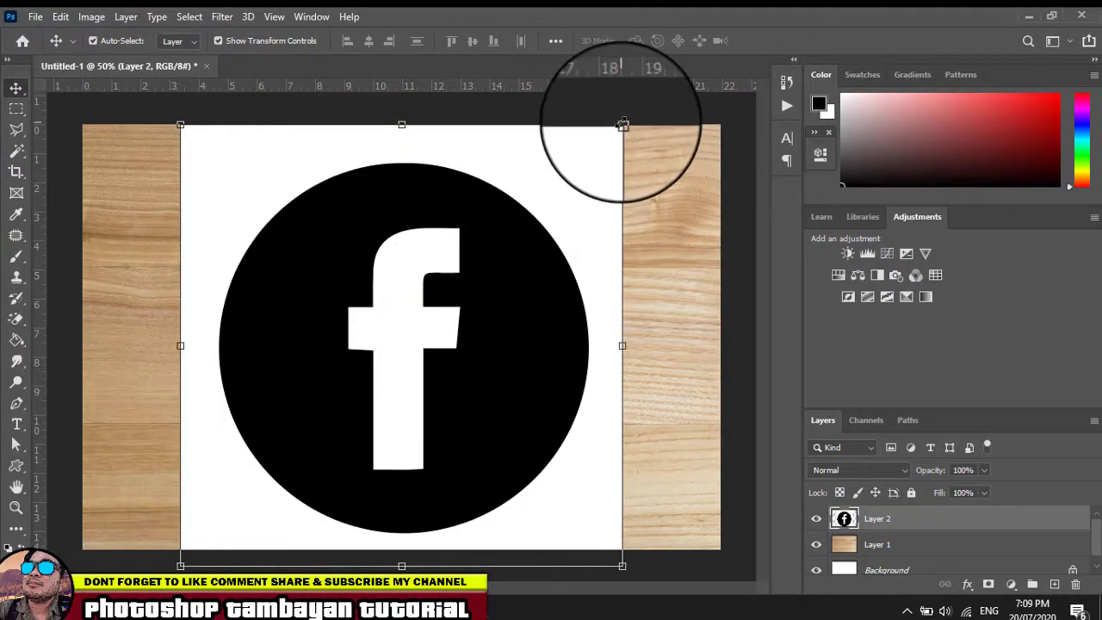
pyautogui.moveTo(623, 124); pyautogui.dragTo(564, 183)
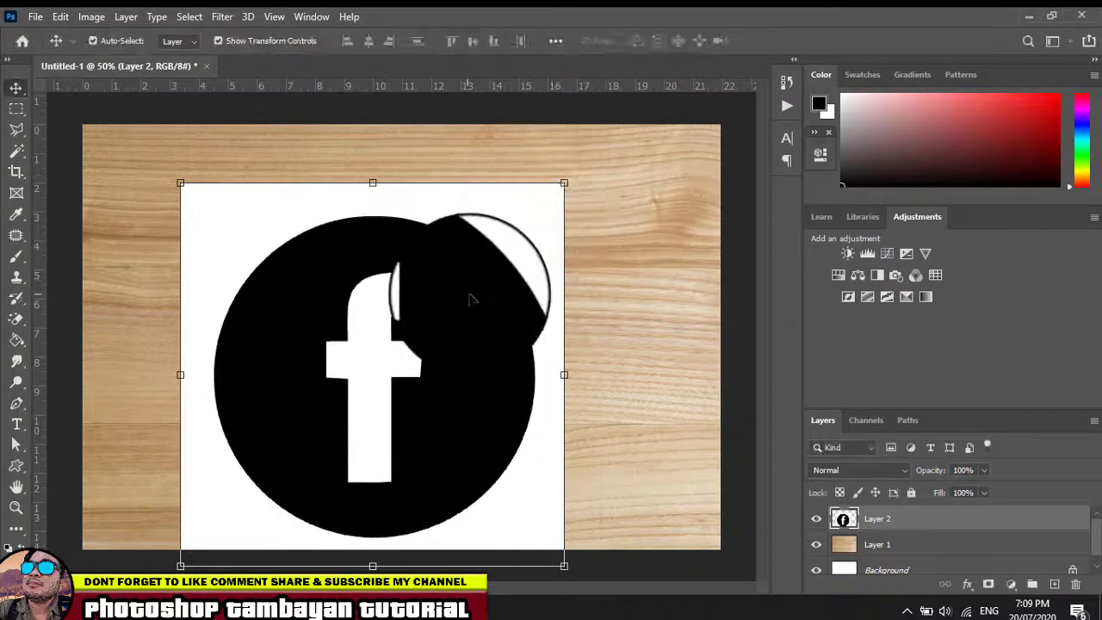
pyautogui.moveTo(470, 299); pyautogui.dragTo(490, 261)
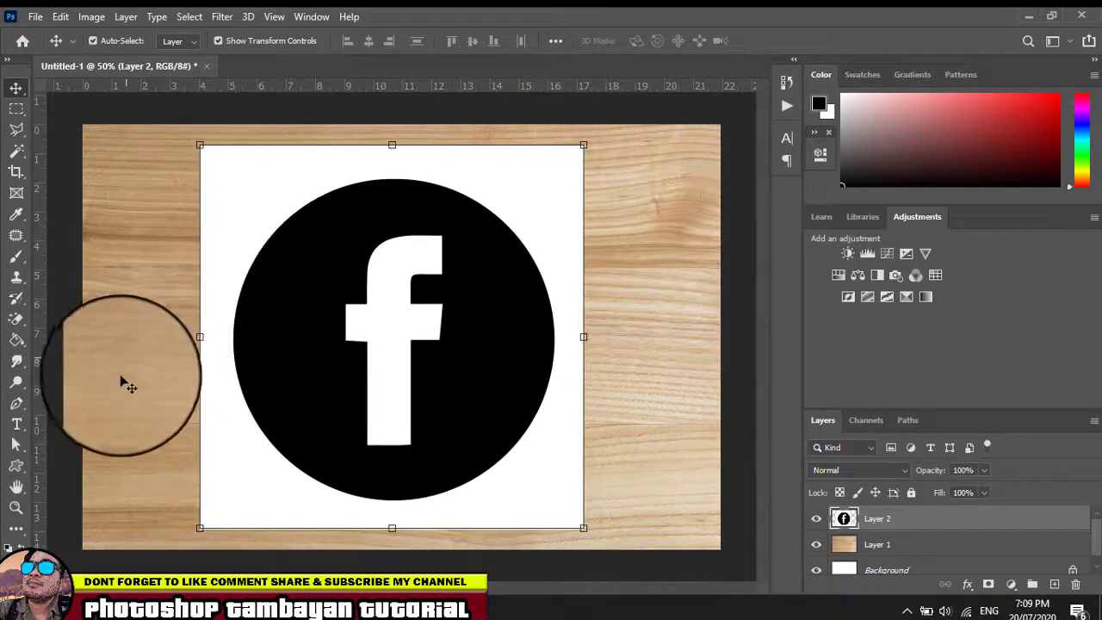
# - Magic-erase the logo's white square and white 'f', then reposition the logo on the wood
pyautogui.click(17, 320)
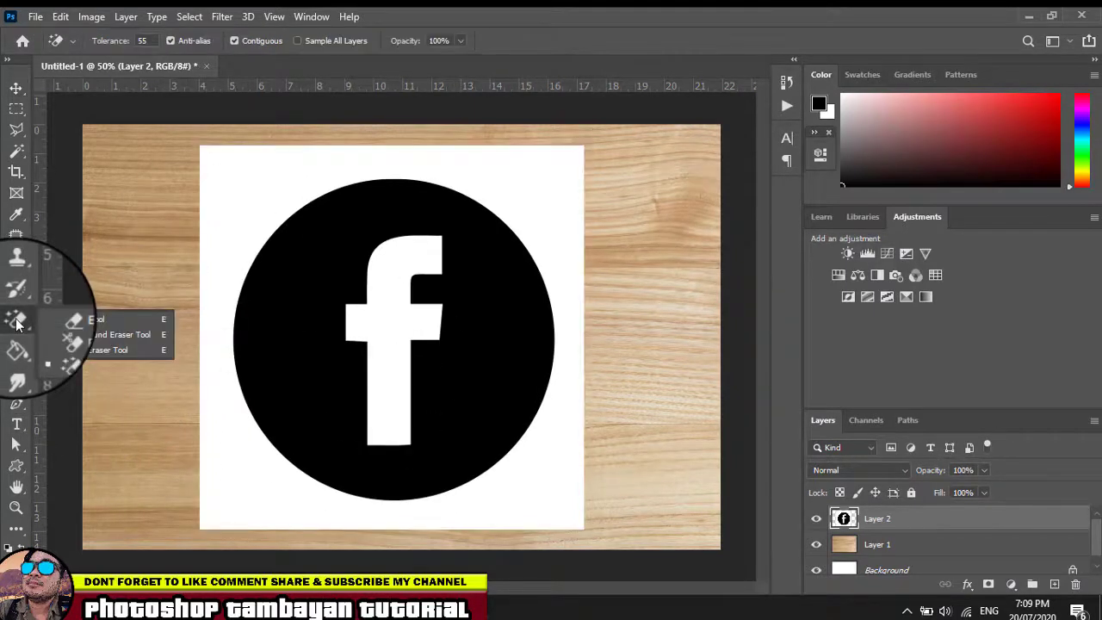
pyautogui.click(78, 352)
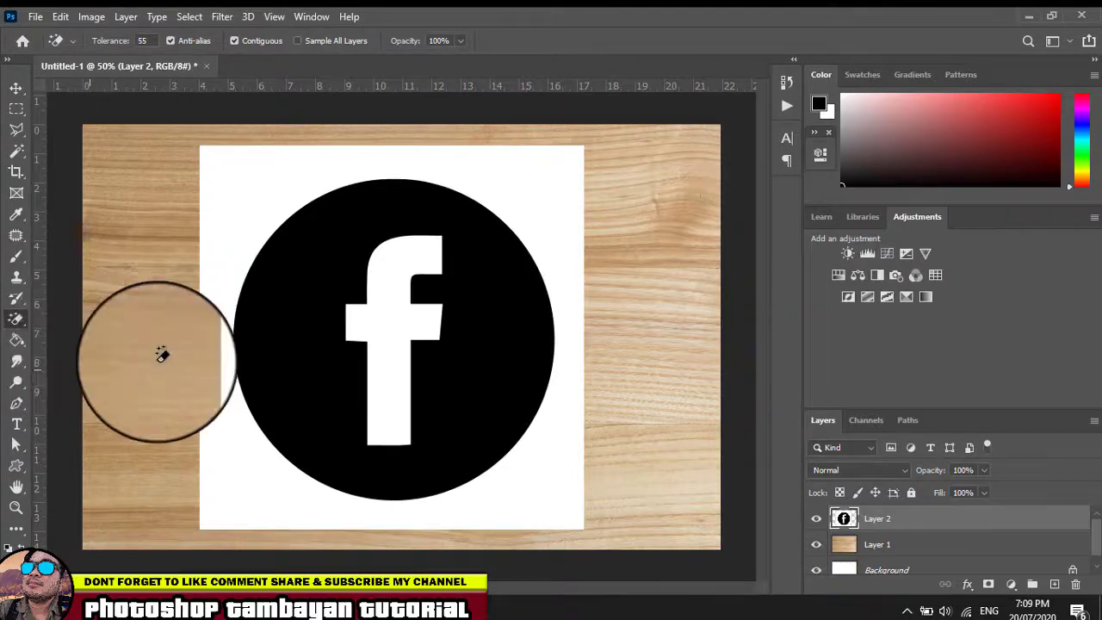
pyautogui.click(246, 177)
pyautogui.click(393, 321)
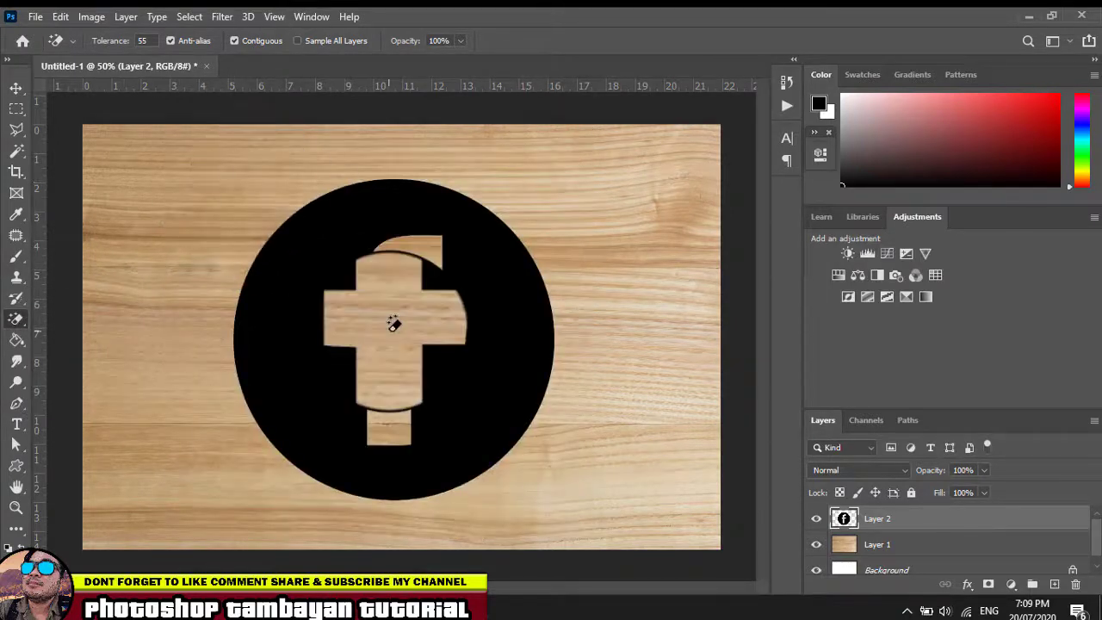
pyautogui.click(17, 89)
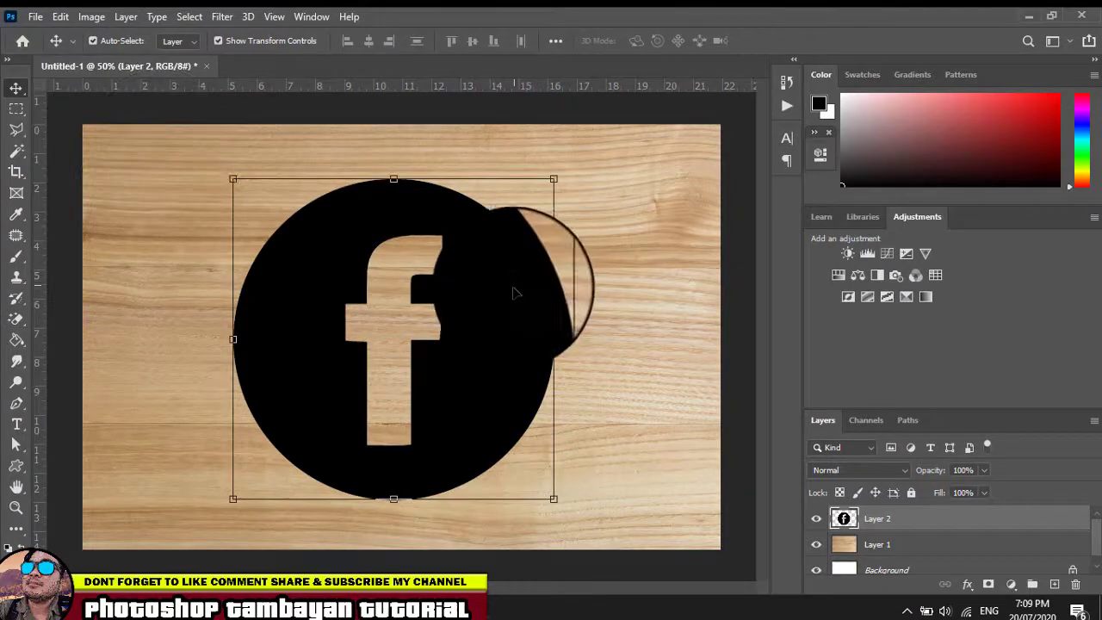
pyautogui.moveTo(511, 290); pyautogui.dragTo(520, 294)
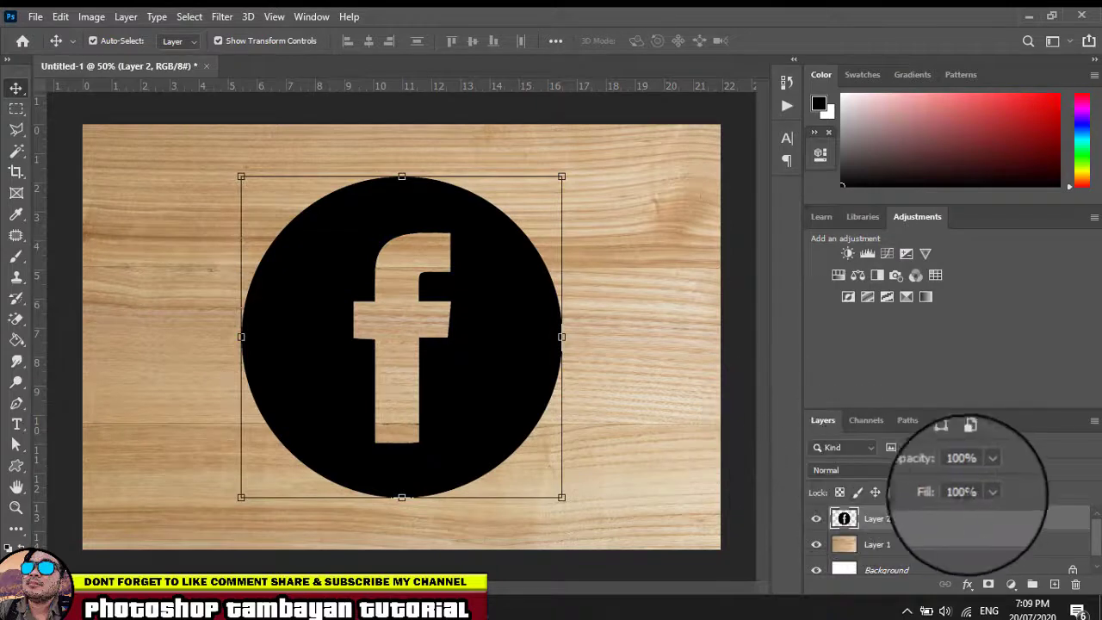
# - Set the Facebook logo layer to 25% Fill with Color Burn blending
pyautogui.click(958, 493)
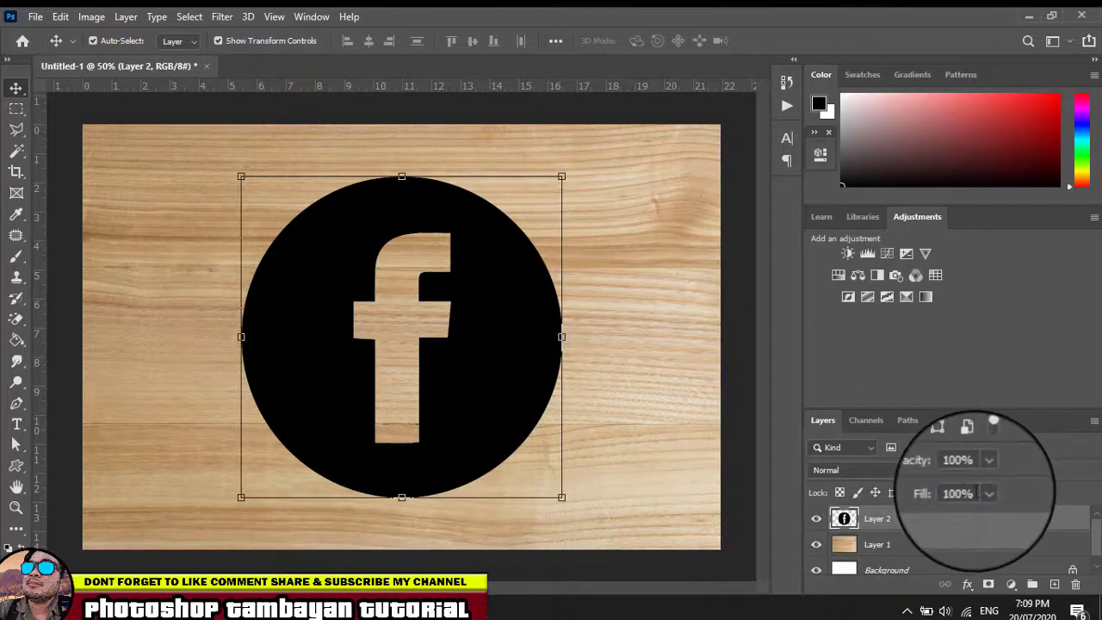
pyautogui.write('25')
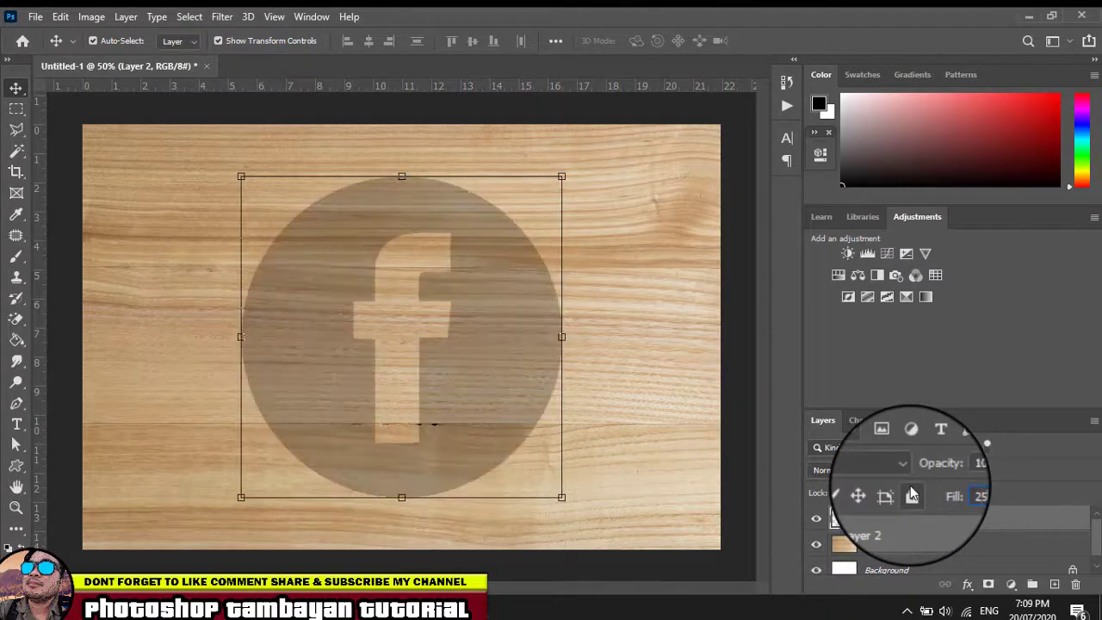
pyautogui.click(864, 472)
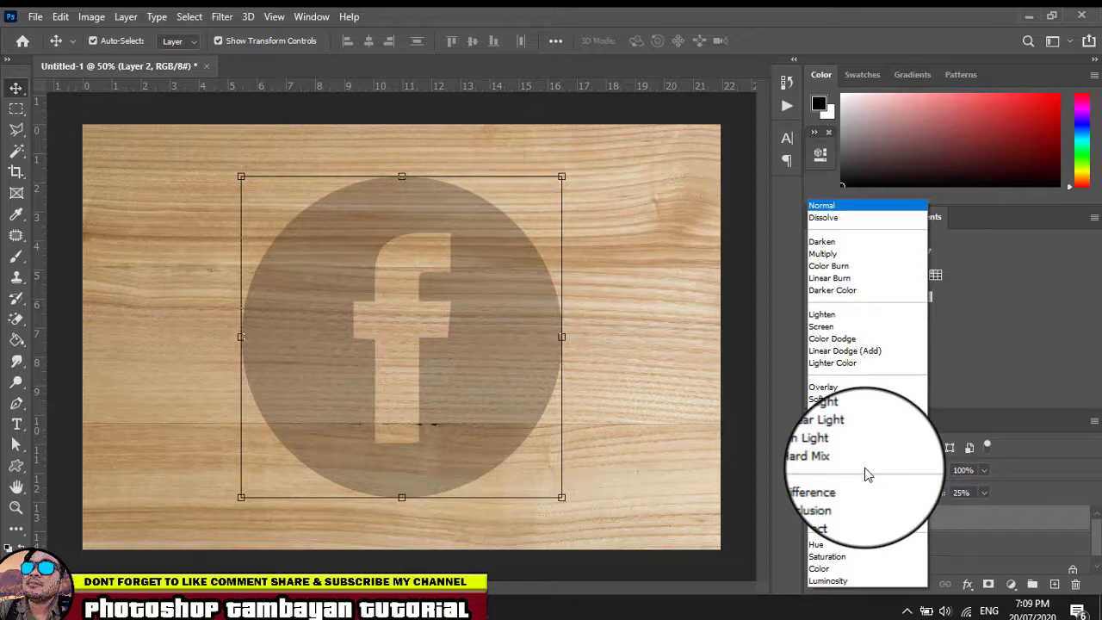
pyautogui.click(851, 269)
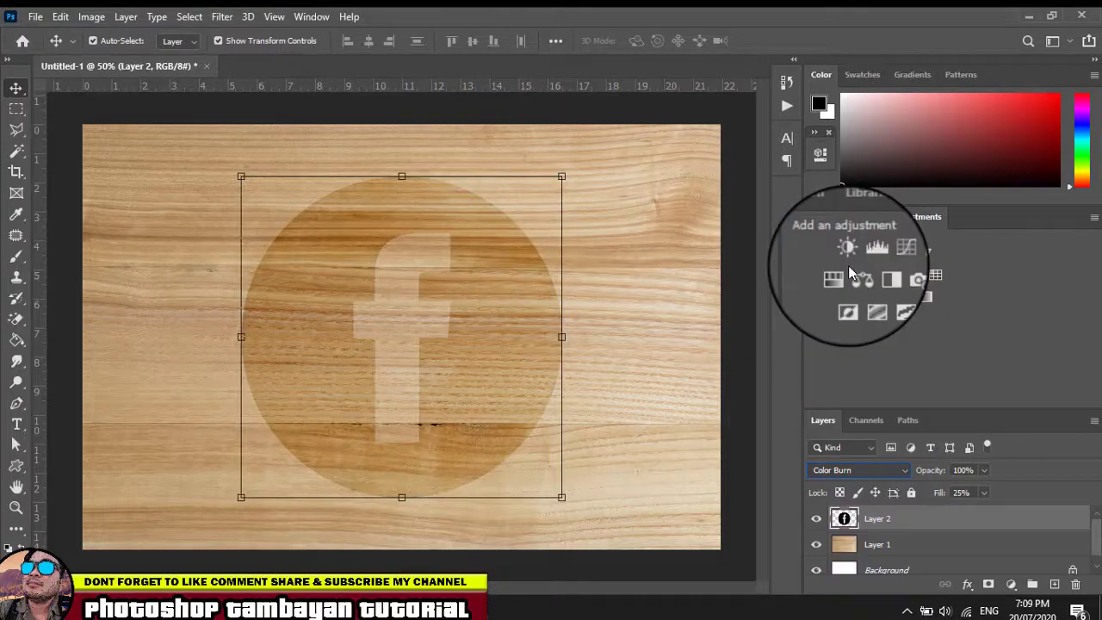
pyautogui.click(746, 522)
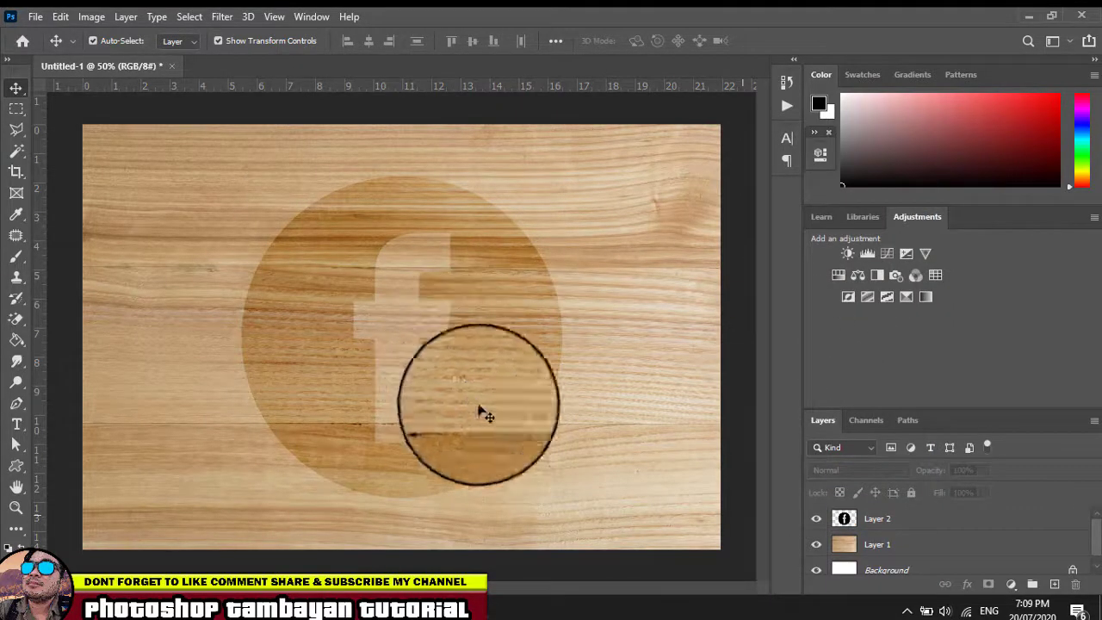
pyautogui.click(918, 517)
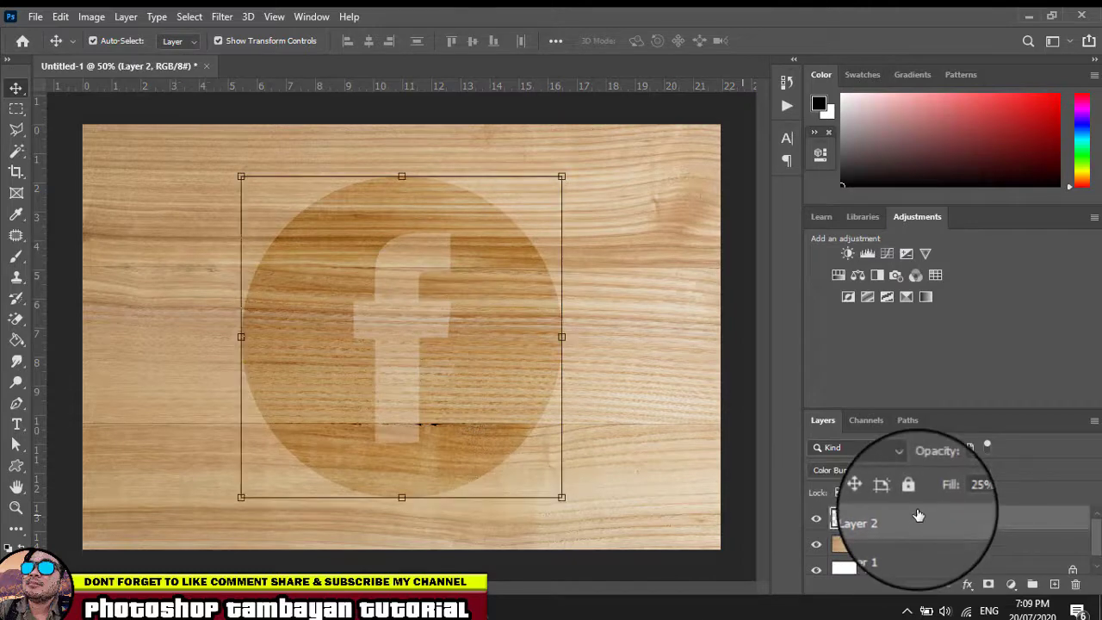
# - Add a Chisel Hard Bevel & Emboss to Layer 2: 160% depth, Down, 20 px size
pyautogui.doubleClick(1044, 521)
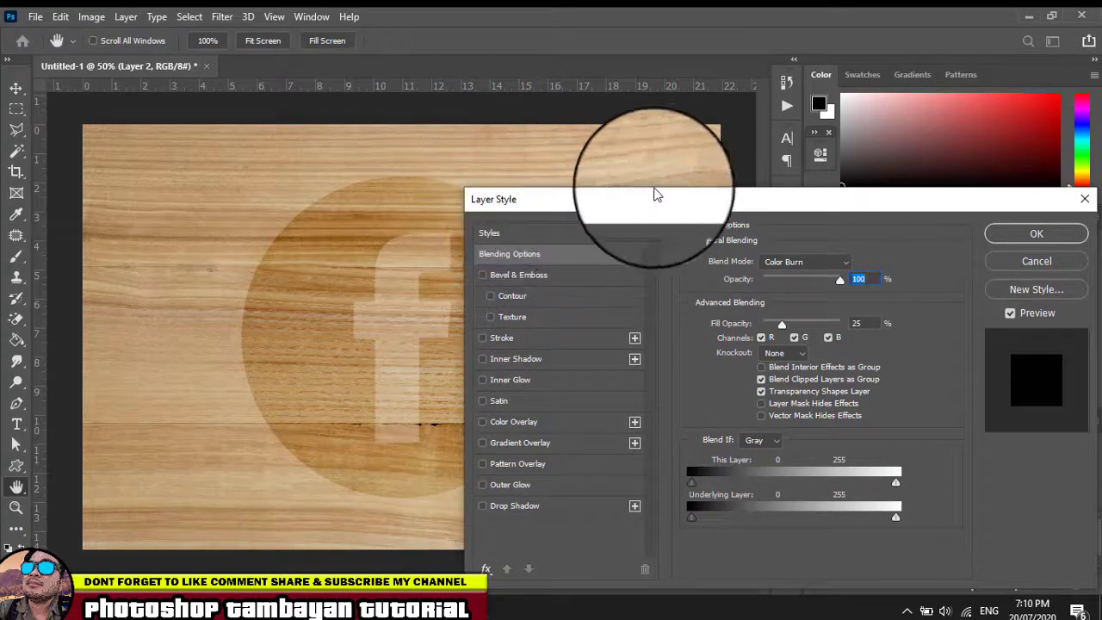
pyautogui.moveTo(684, 198); pyautogui.dragTo(725, 110)
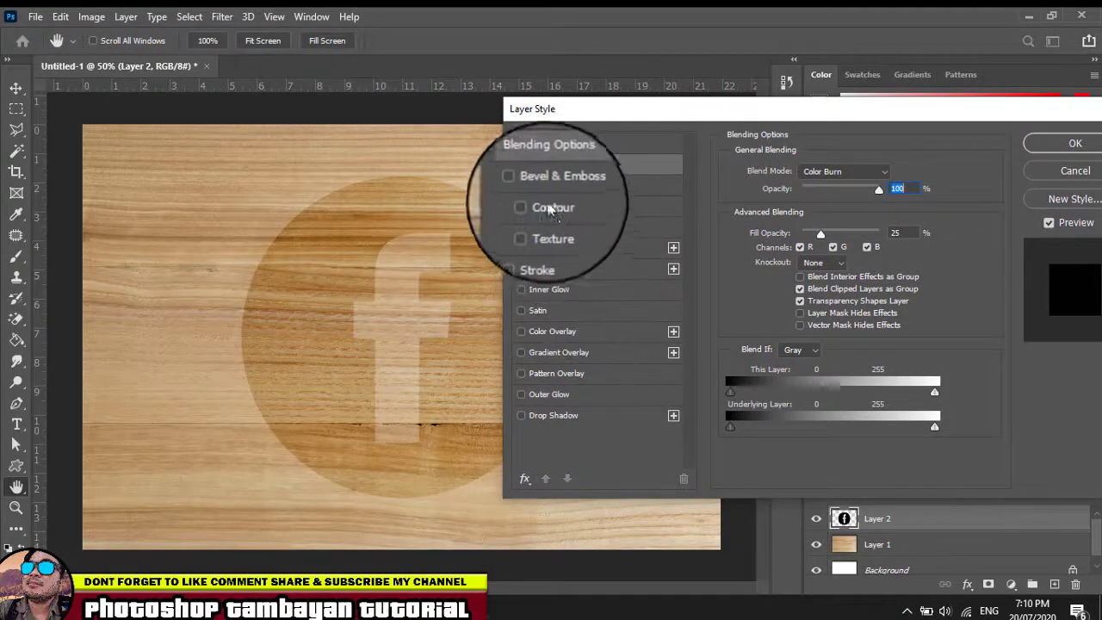
pyautogui.click(521, 184)
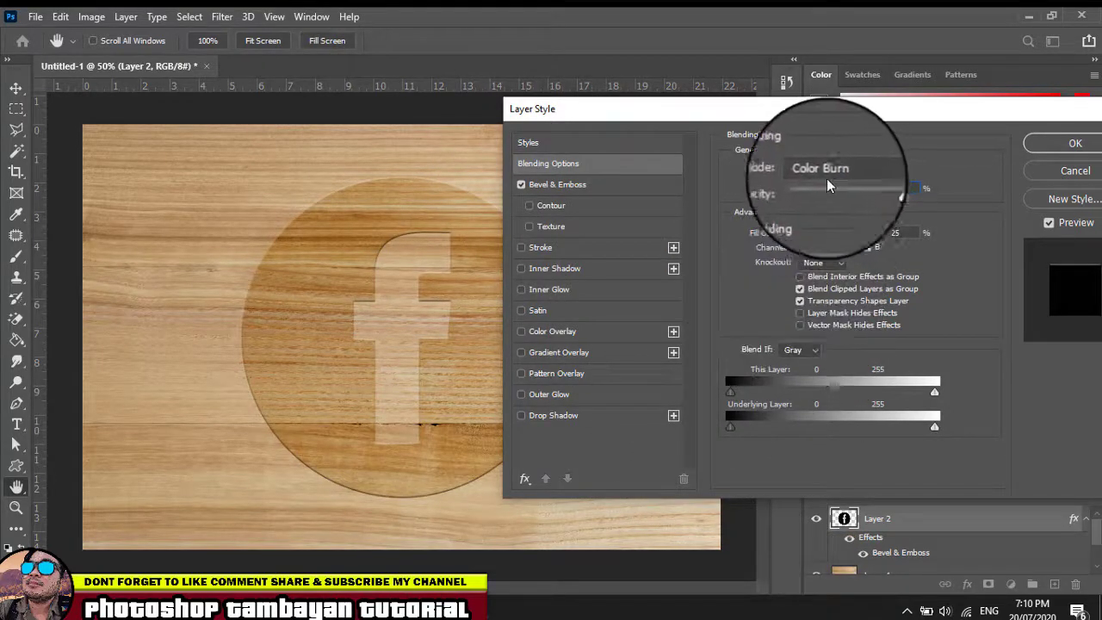
pyautogui.click(614, 188)
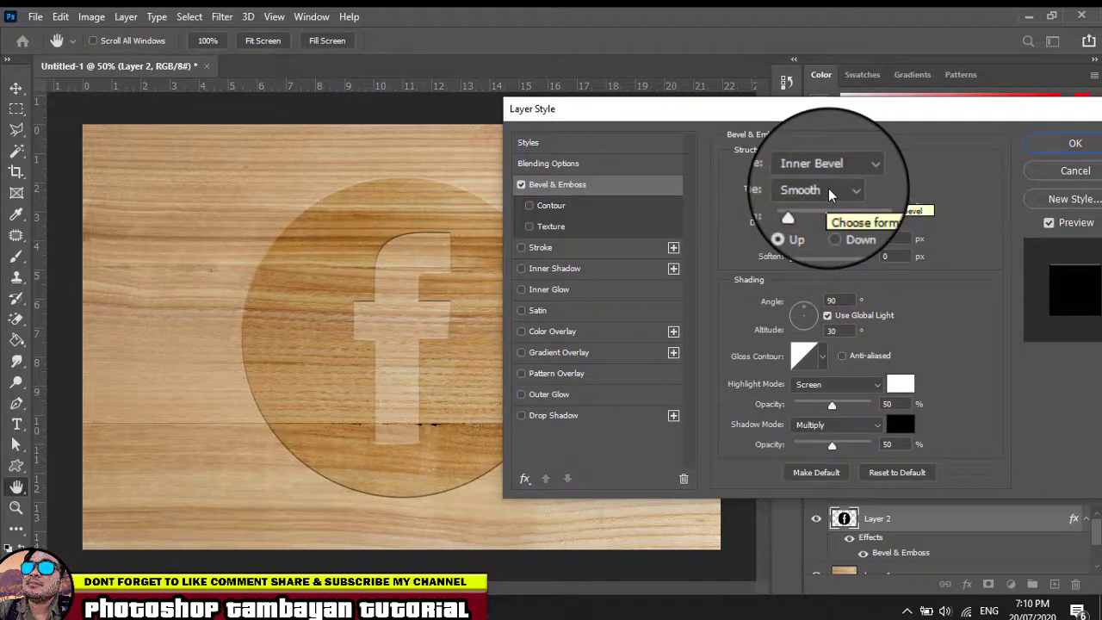
pyautogui.click(828, 191)
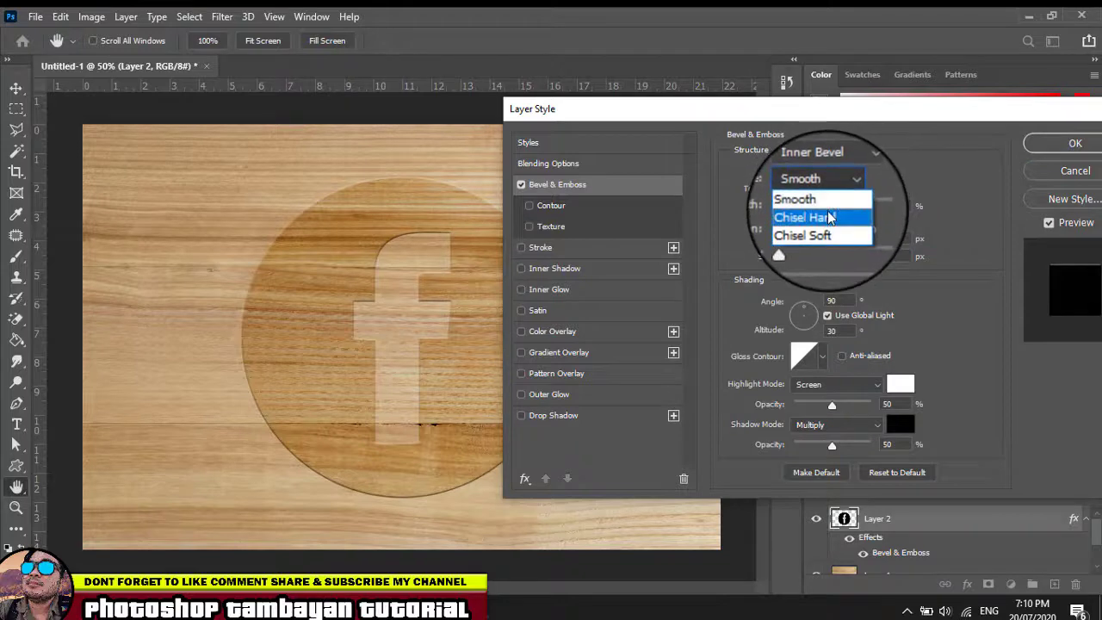
pyautogui.click(828, 217)
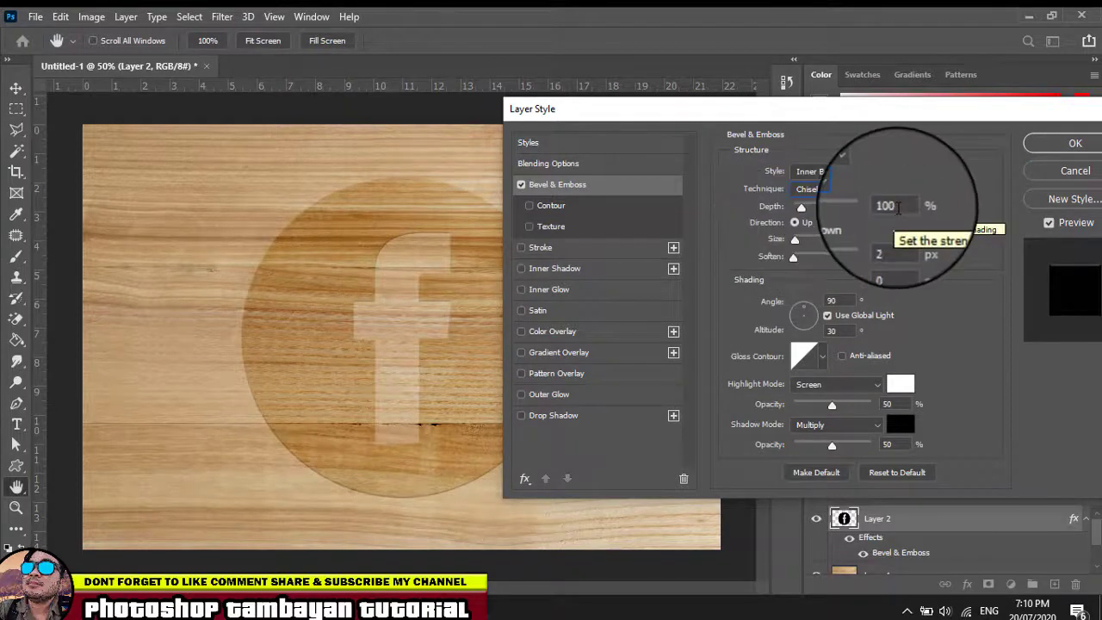
pyautogui.click(898, 207)
pyautogui.write('160')
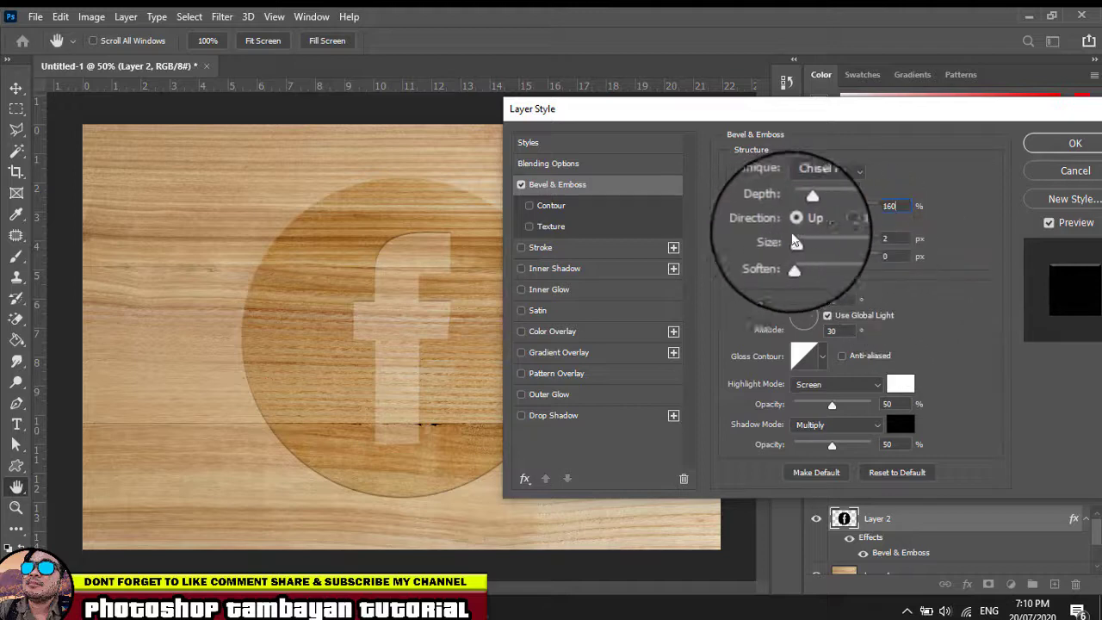
pyautogui.click(821, 222)
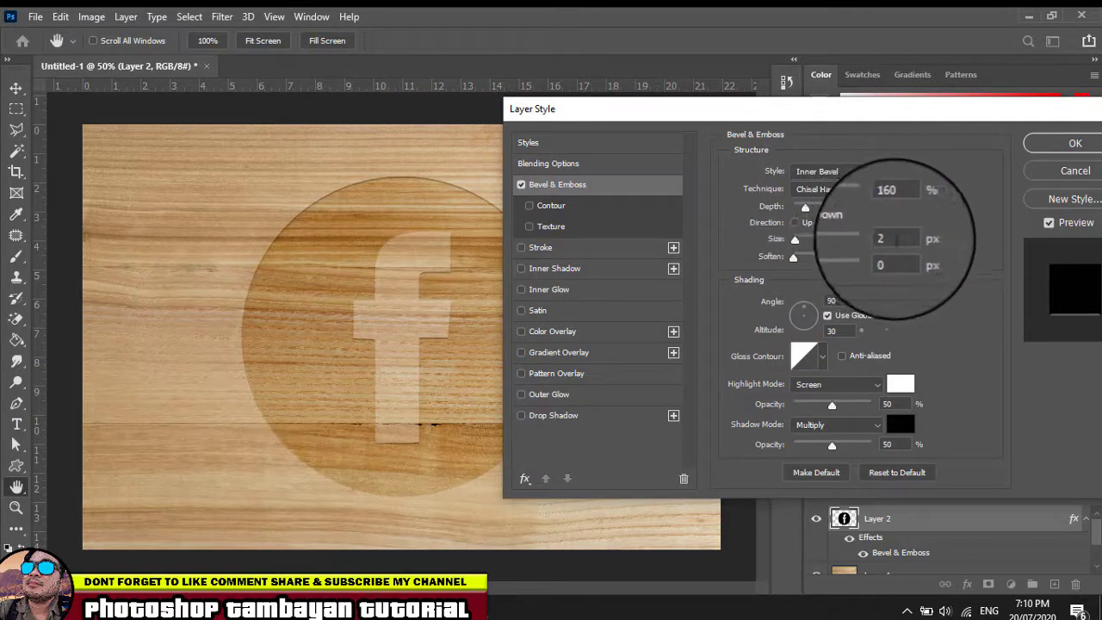
pyautogui.click(869, 241)
pyautogui.write('0')
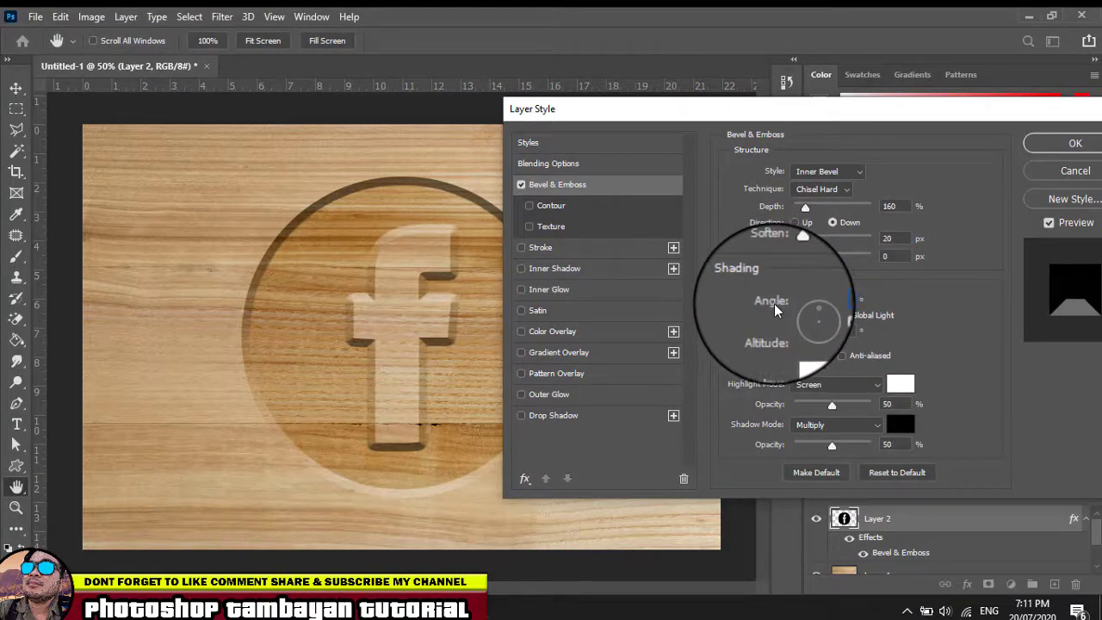
# - Keep the bevel light angle at 120°, adjust the altitude, and switch highlights to Color Dodge
pyautogui.hotkey('shift', 'Up')
pyautogui.hotkey('shift', 'Up')
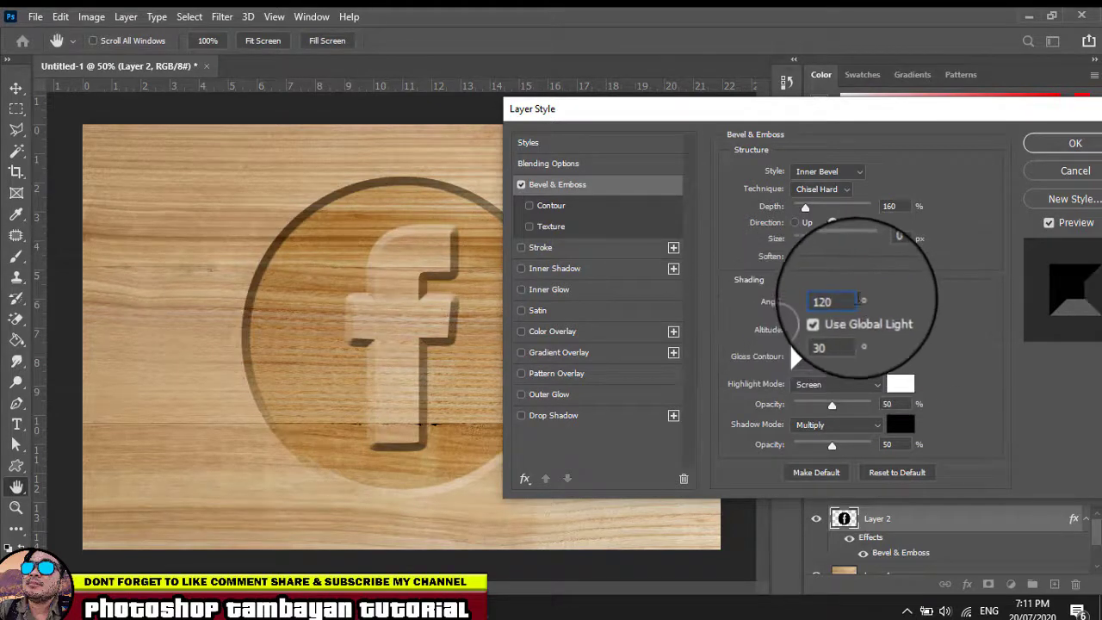
pyautogui.write('-45')
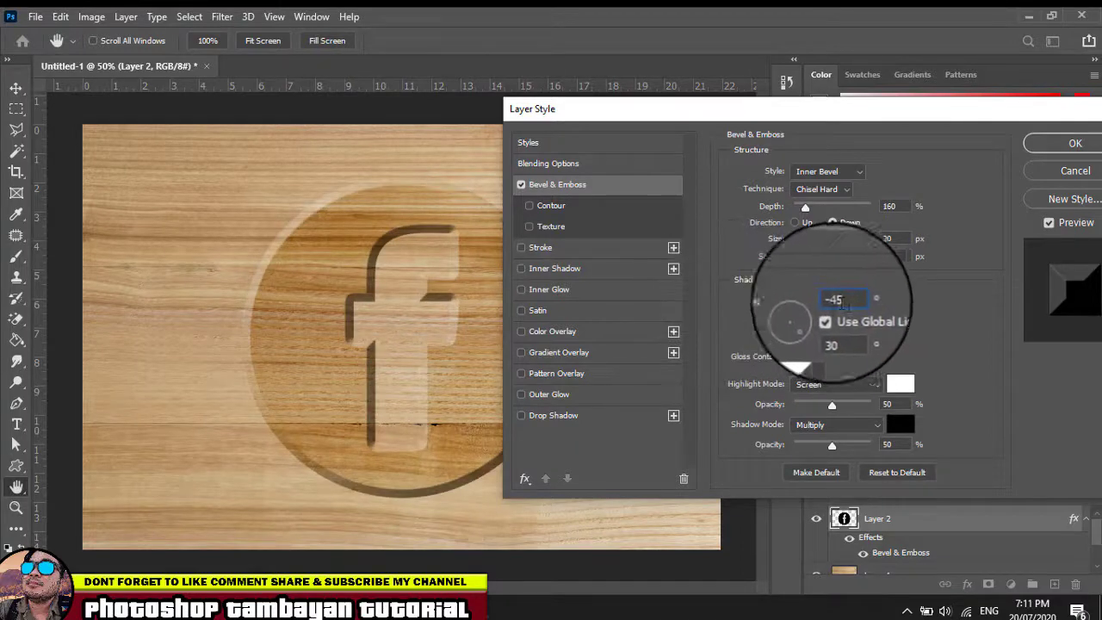
pyautogui.write('120')
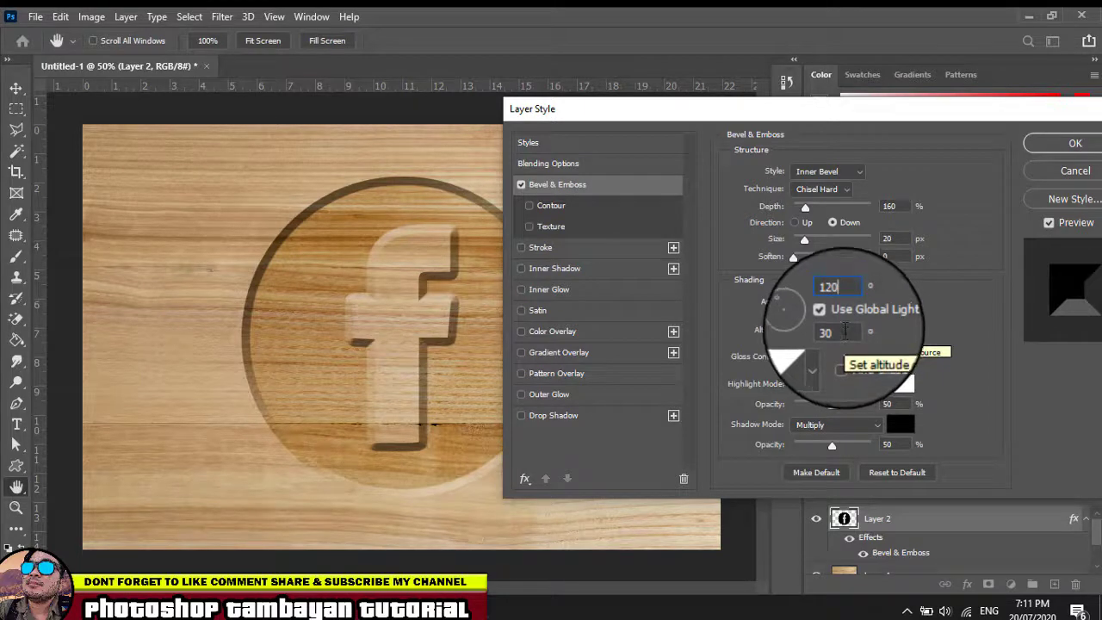
pyautogui.doubleClick(845, 330)
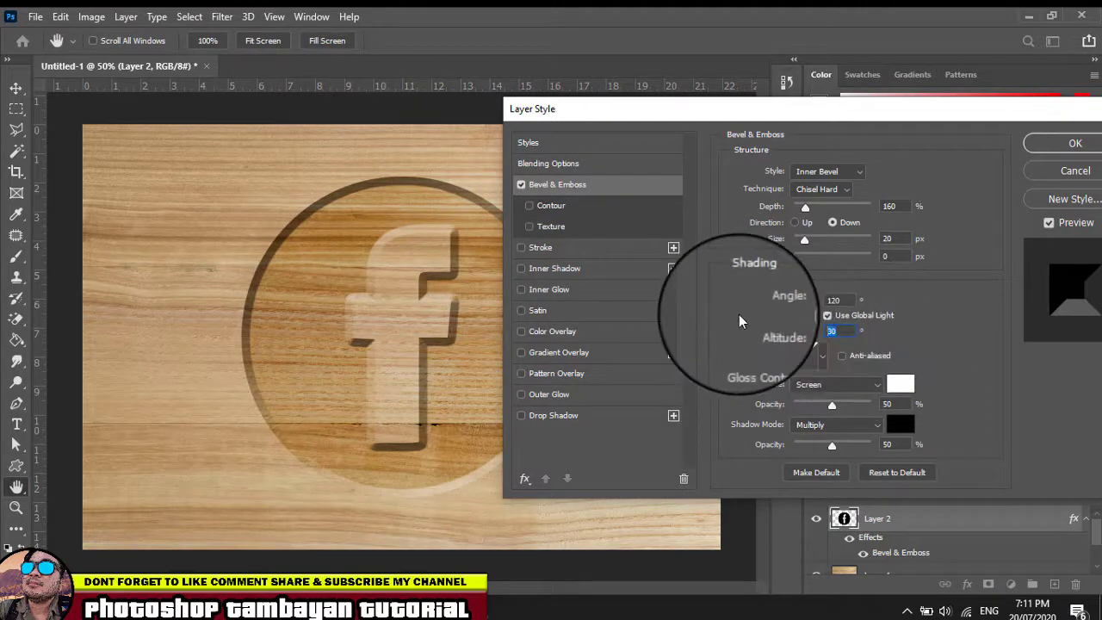
pyautogui.write('35')
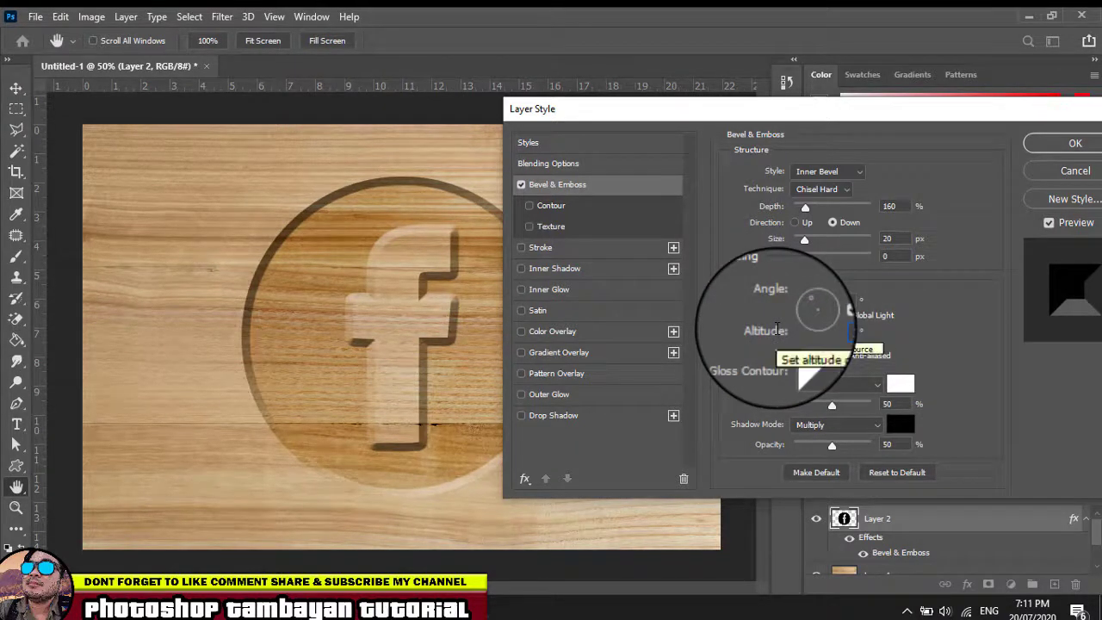
pyautogui.click(853, 390)
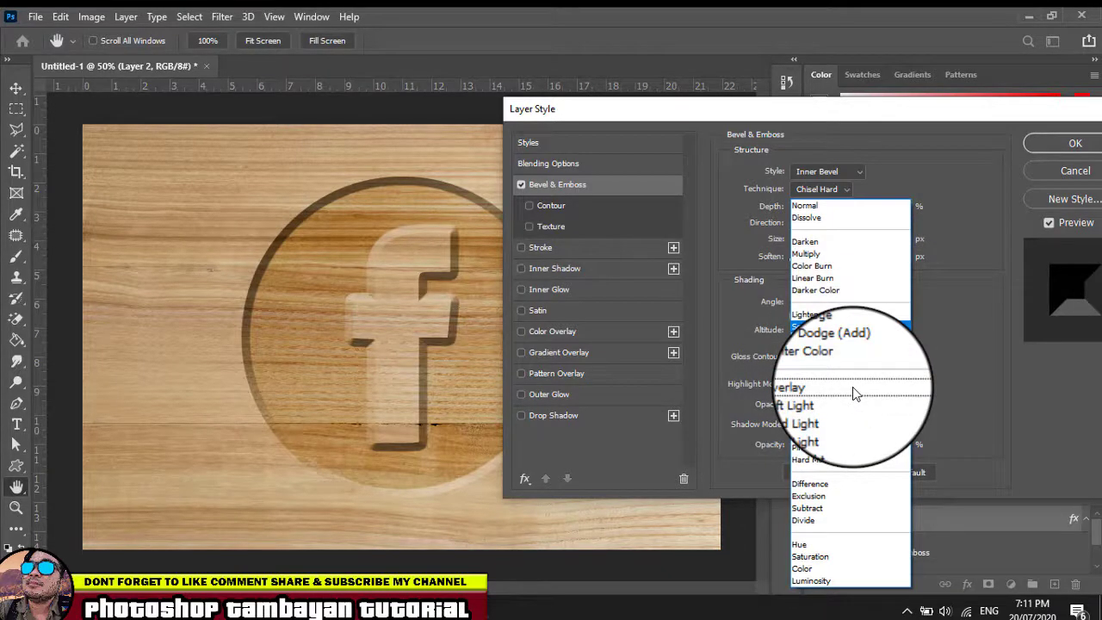
pyautogui.click(826, 339)
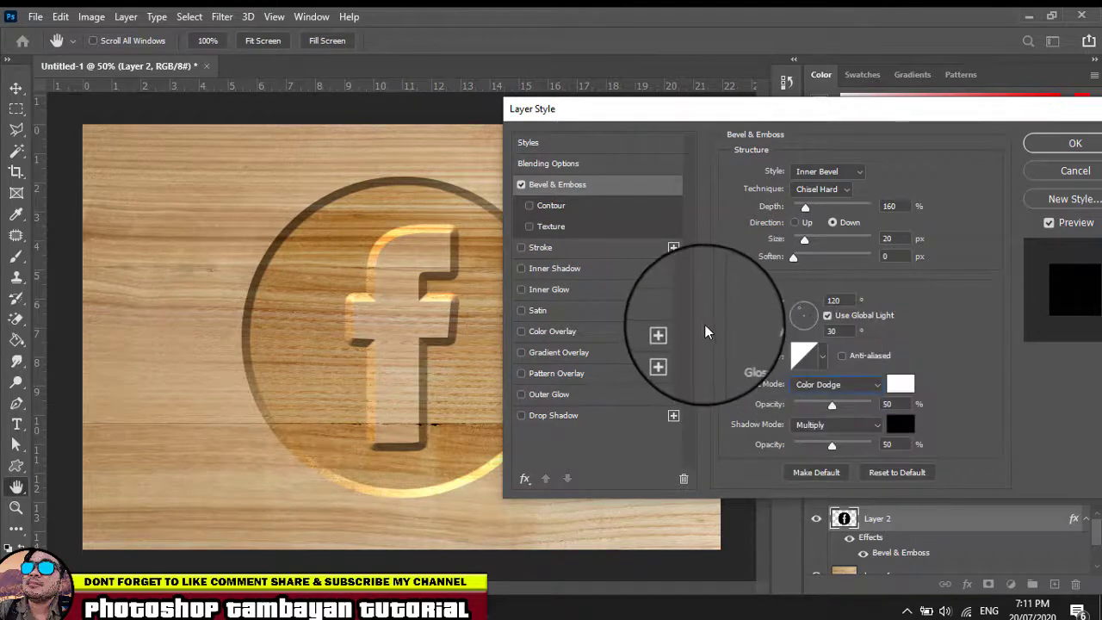
# - Add a Softer edge Inner Glow with choke 30% and size 35 px, then apply the effects
pyautogui.click(553, 287)
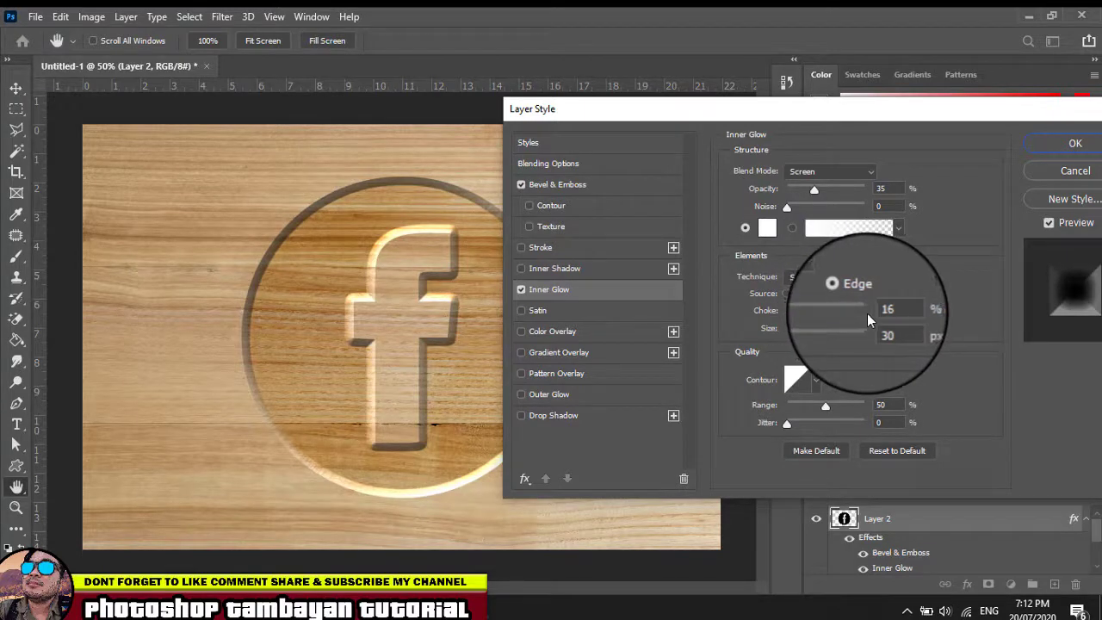
pyautogui.click(891, 312)
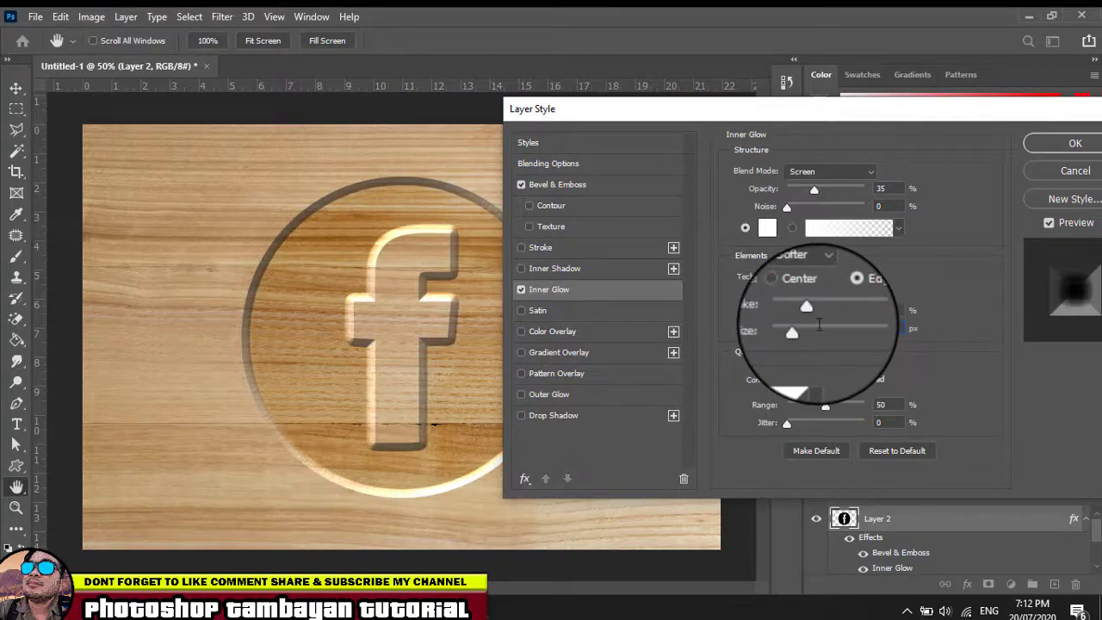
pyautogui.press('Up')
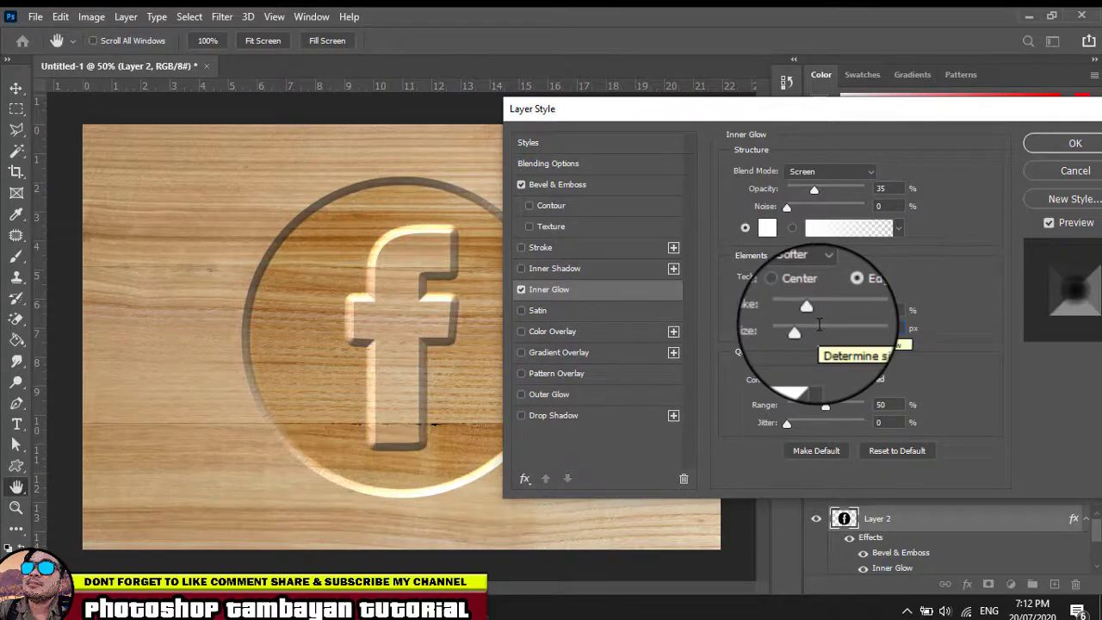
pyautogui.press('Up')
pyautogui.press('Up')
pyautogui.press('Up')
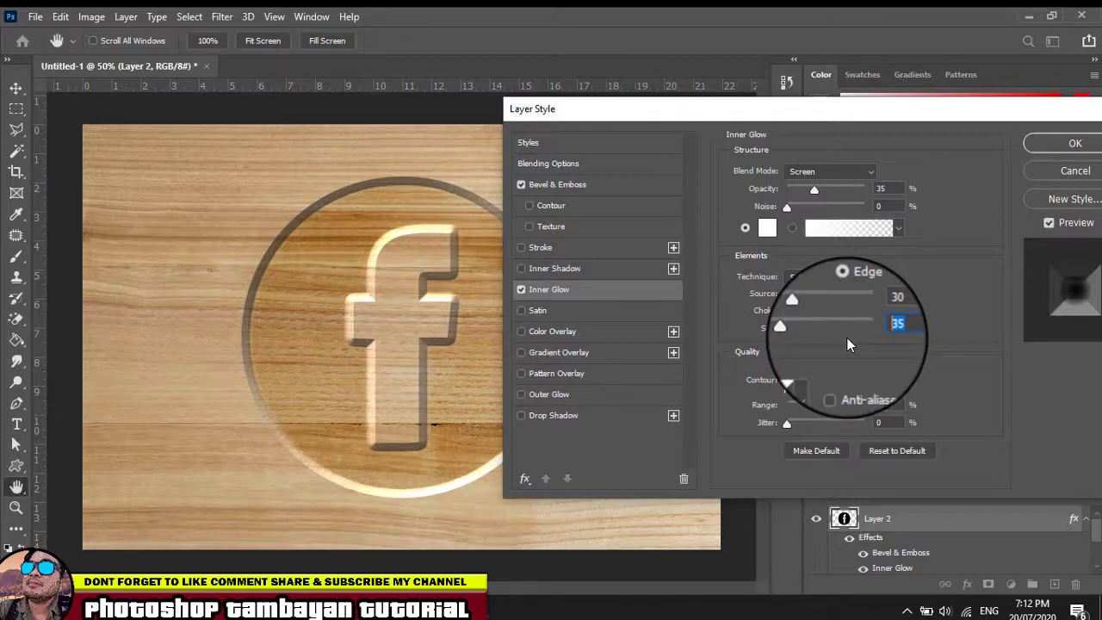
pyautogui.click(1047, 142)
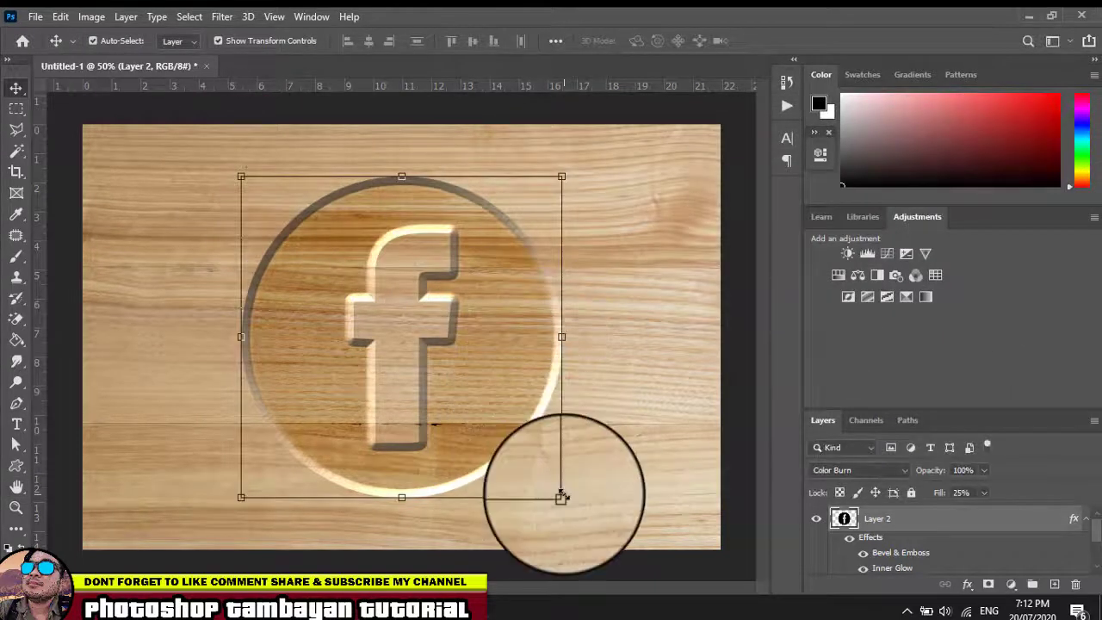
# - Scale the carved Facebook logo to about 81% and move it toward the upper left of the wood
pyautogui.moveTo(561, 497); pyautogui.dragTo(501, 437)
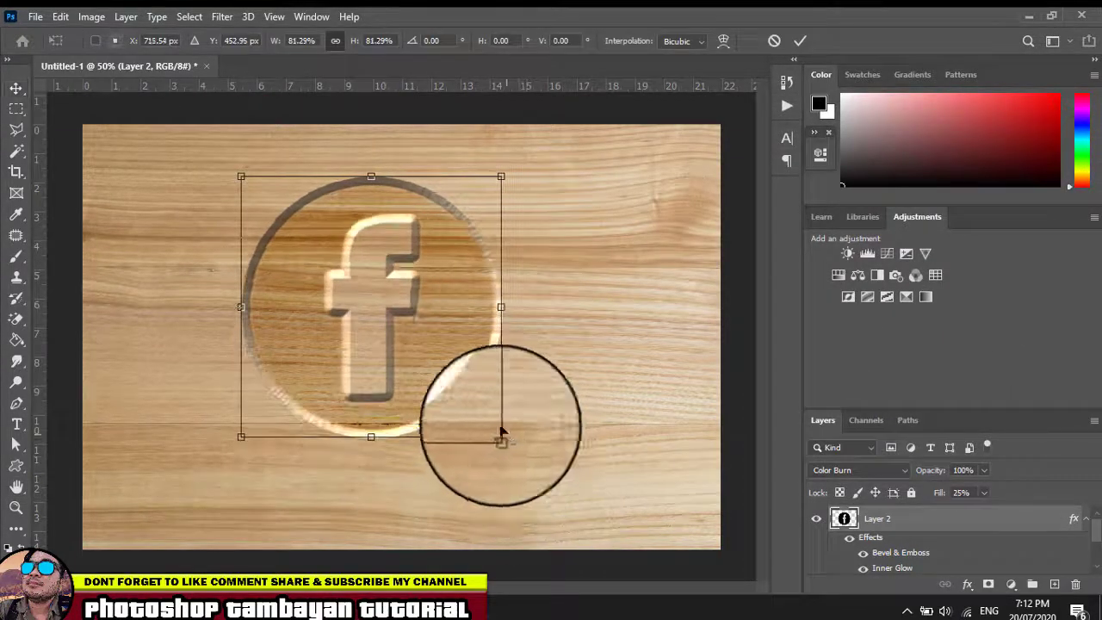
pyautogui.moveTo(390, 267); pyautogui.dragTo(275, 244)
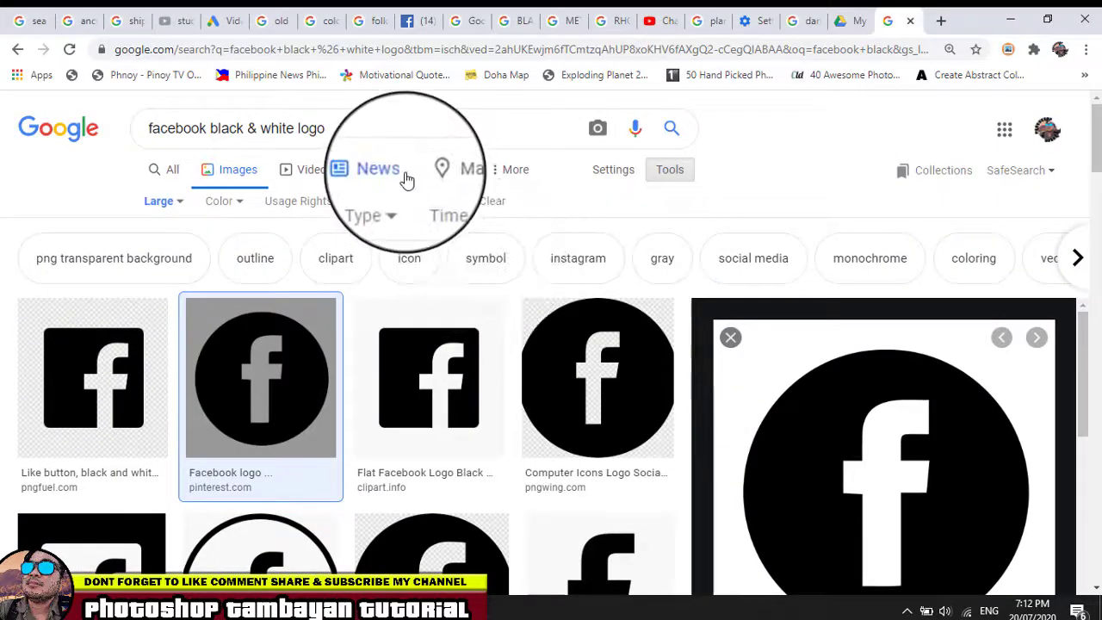
# - Change the image search to 'twitter black white logo'
pyautogui.doubleClick(207, 128)
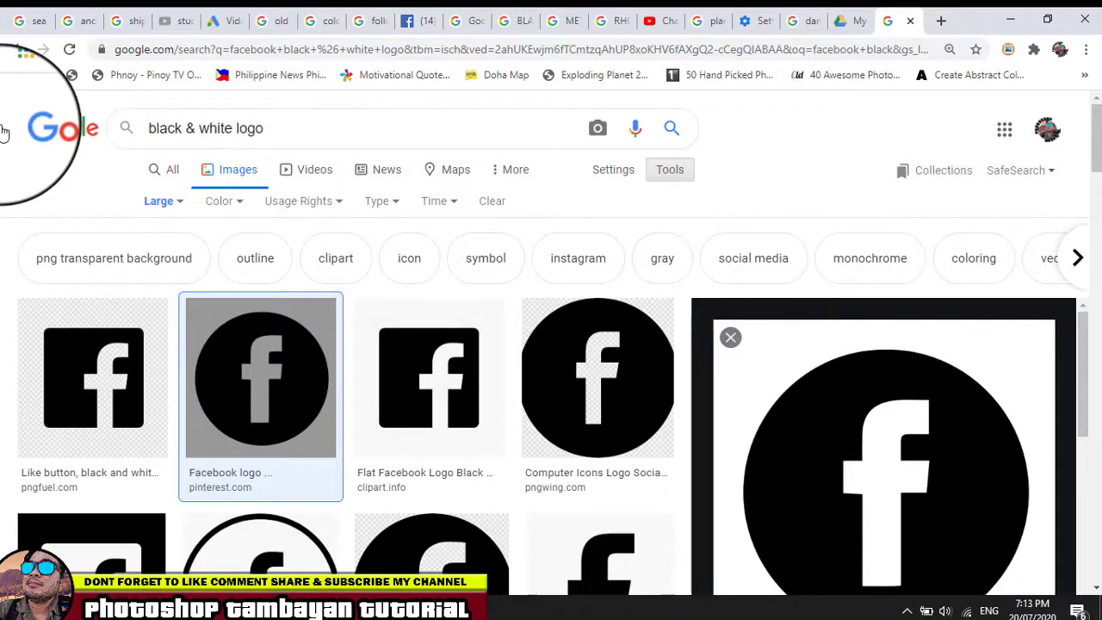
pyautogui.write('twit')
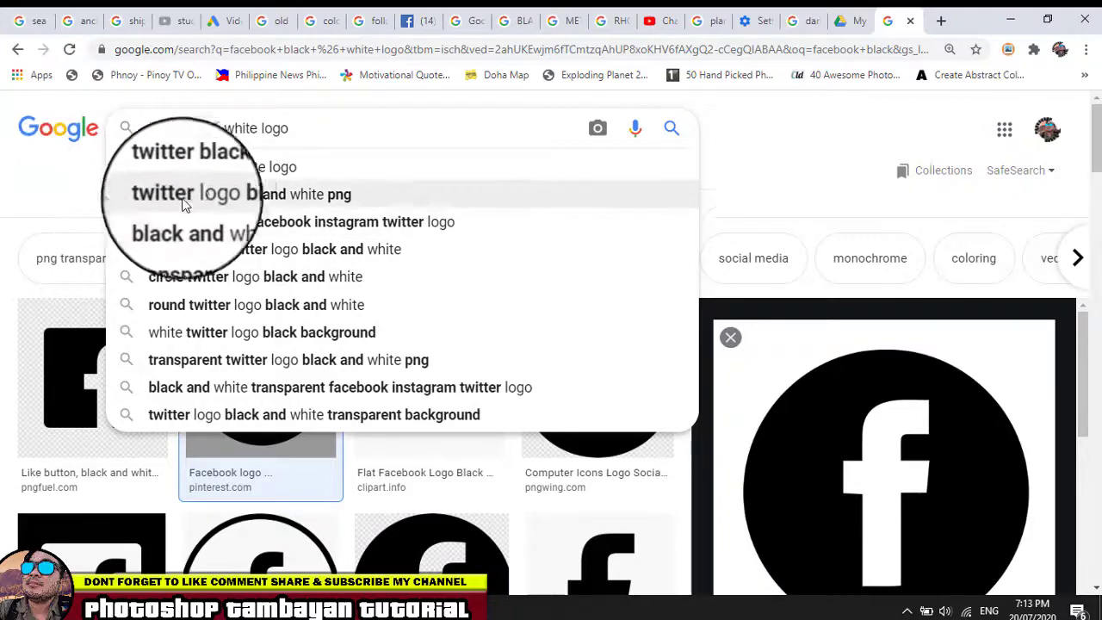
pyautogui.click(206, 170)
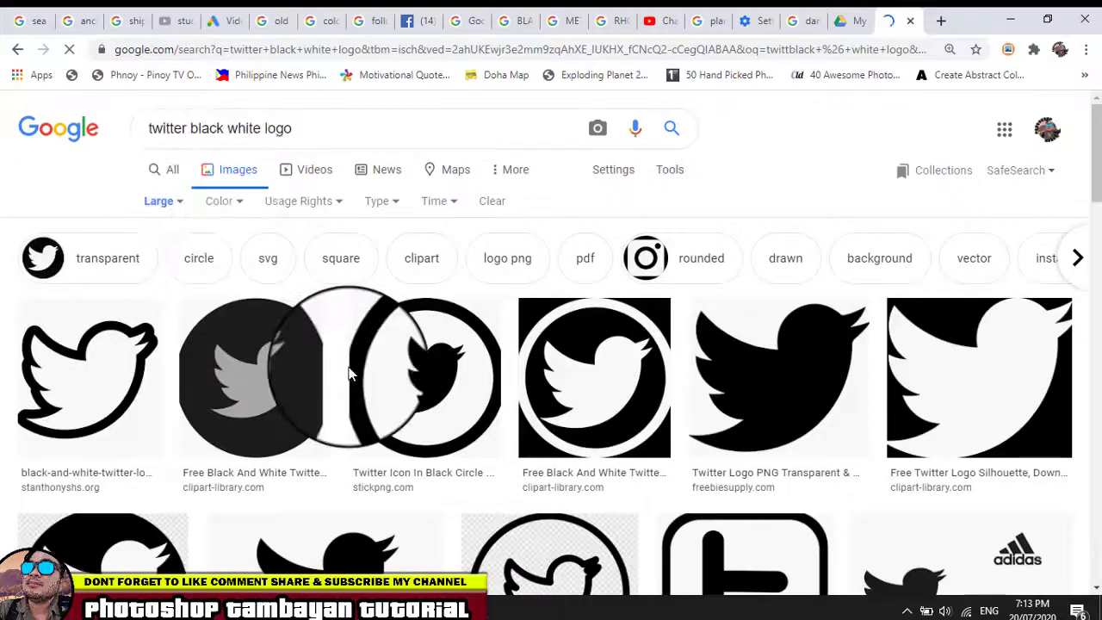
# - Preview the circular Twitter icon result and copy the image
pyautogui.click(812, 357)
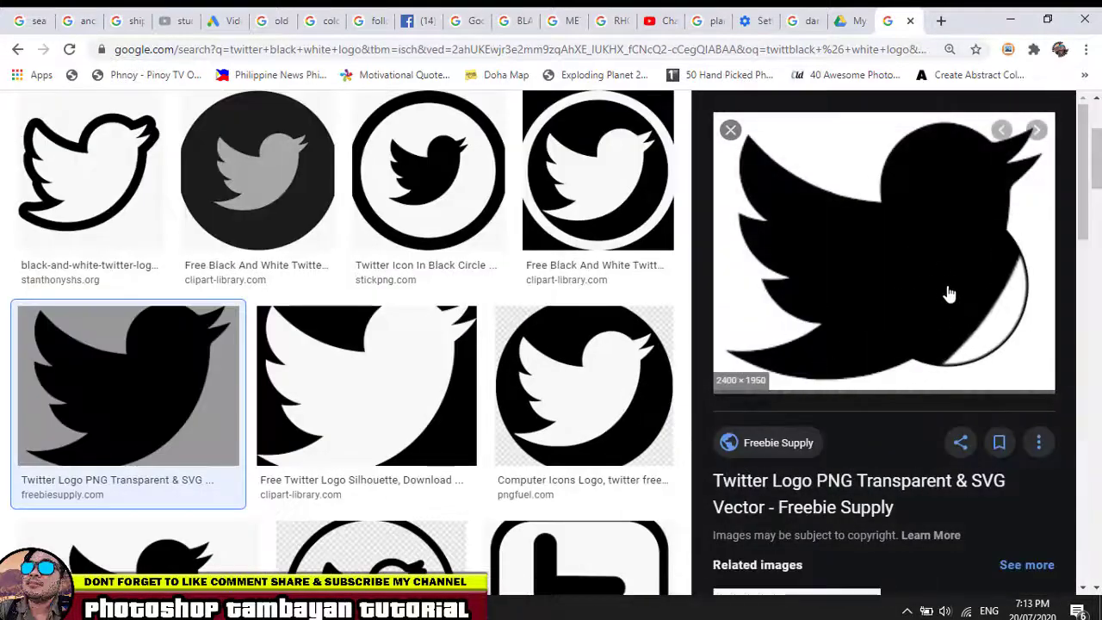
pyautogui.rightClick(908, 235)
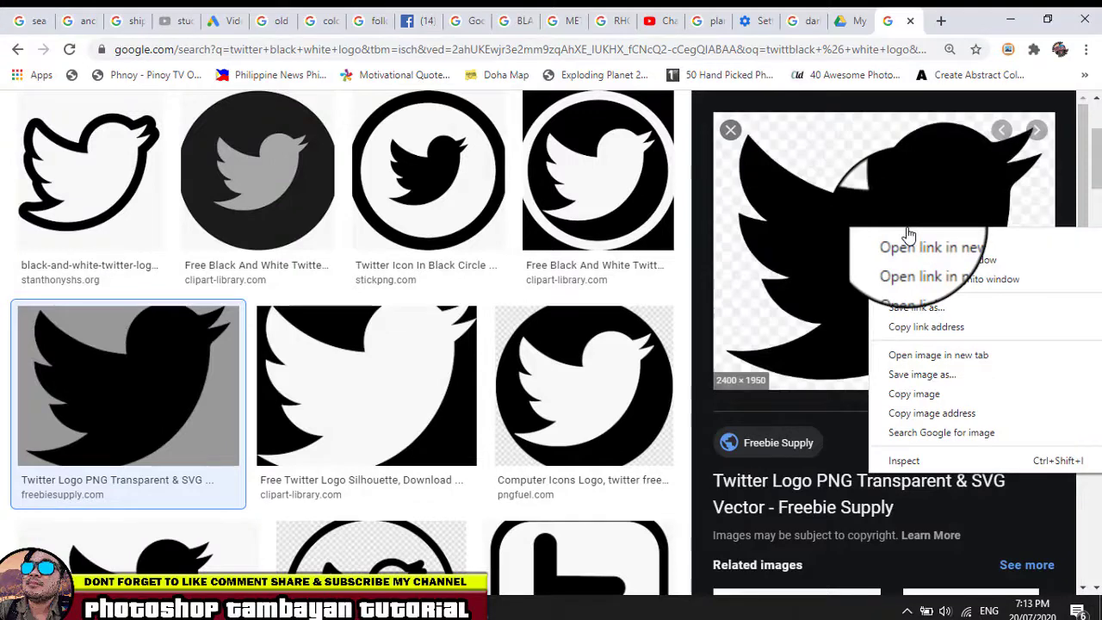
pyautogui.click(585, 381)
pyautogui.click(586, 381)
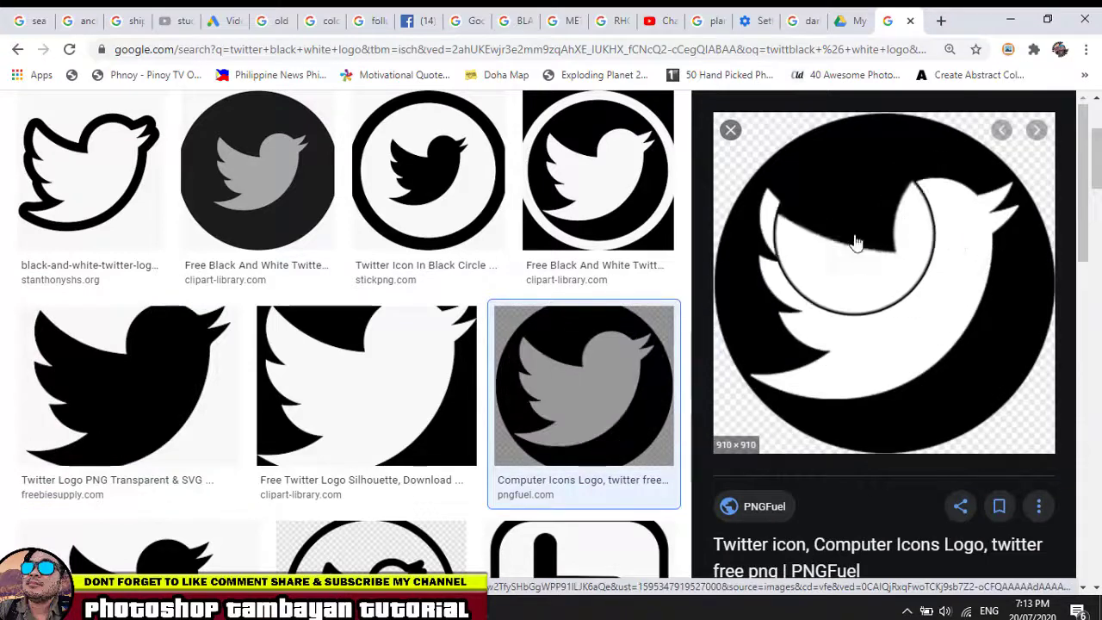
pyautogui.rightClick(863, 265)
pyautogui.click(913, 429)
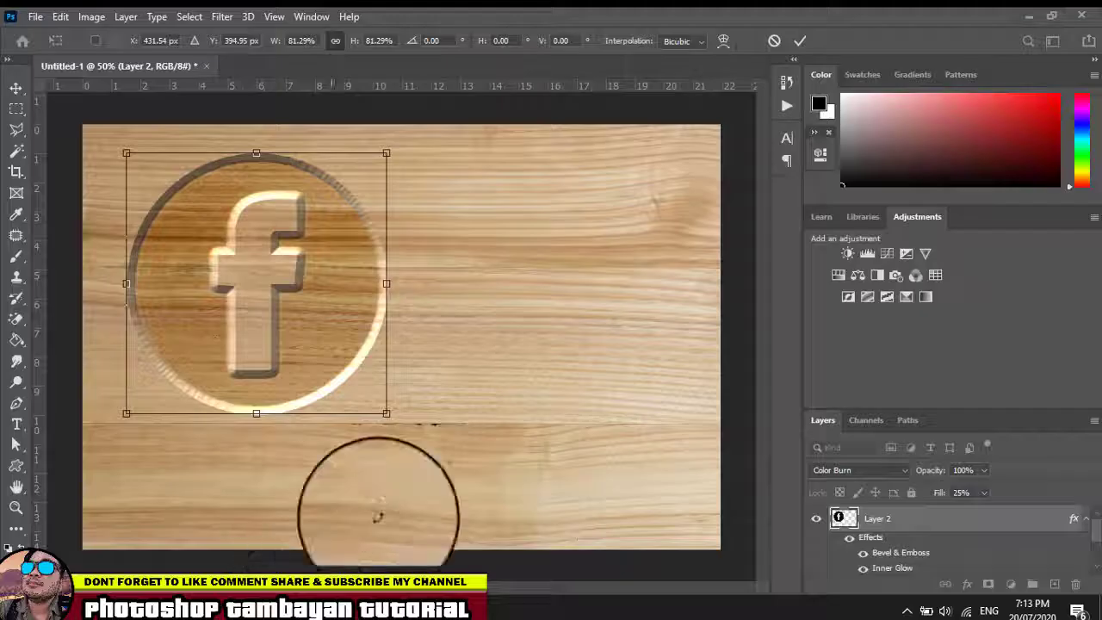
# - Paste the Twitter icon as a new layer, shrink it, and place it right of the Facebook logo
pyautogui.click(16, 88)
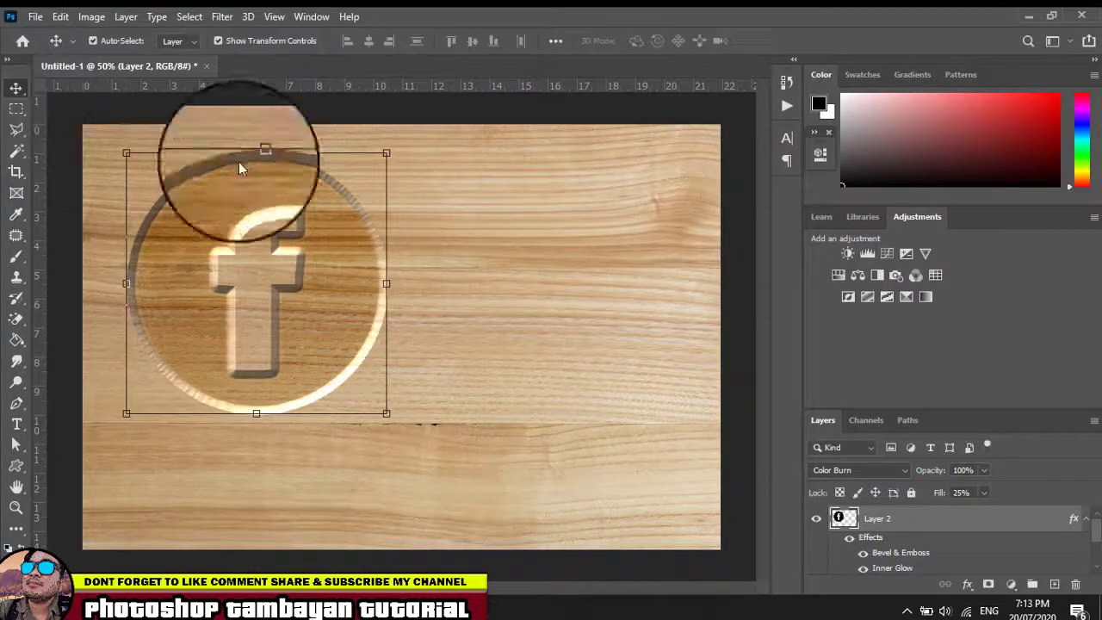
pyautogui.click(497, 218)
pyautogui.hotkey('ctrl', 'v')
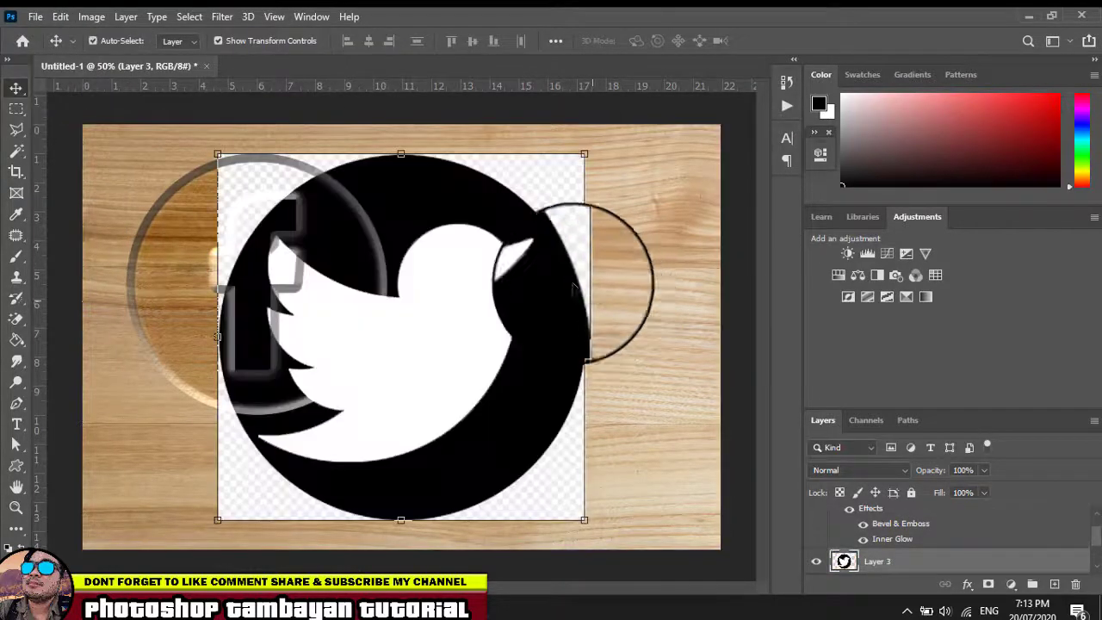
pyautogui.moveTo(218, 154)
pyautogui.mouseDown()
pyautogui.moveTo(312, 184)
pyautogui.moveTo(316, 253)
pyautogui.mouseUp()
pyautogui.moveTo(469, 321); pyautogui.dragTo(569, 250)
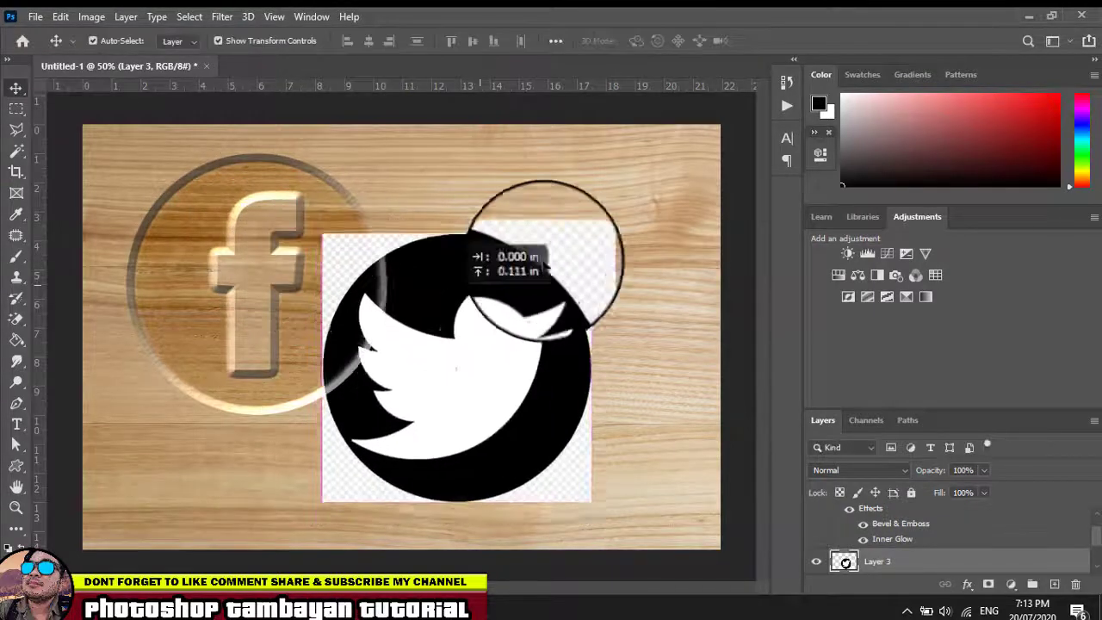
# - Magic-erase the Twitter icon's background, white bird, and bottom-right patch so the wood shows through
pyautogui.rightClick(17, 320)
pyautogui.click(78, 347)
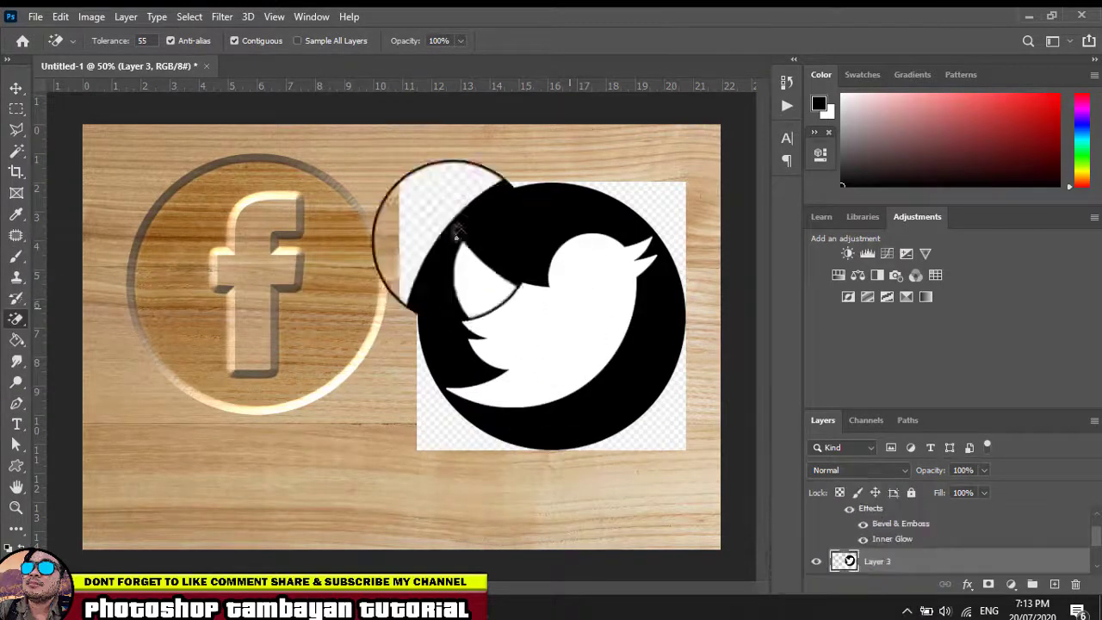
pyautogui.click(444, 201)
pyautogui.click(569, 305)
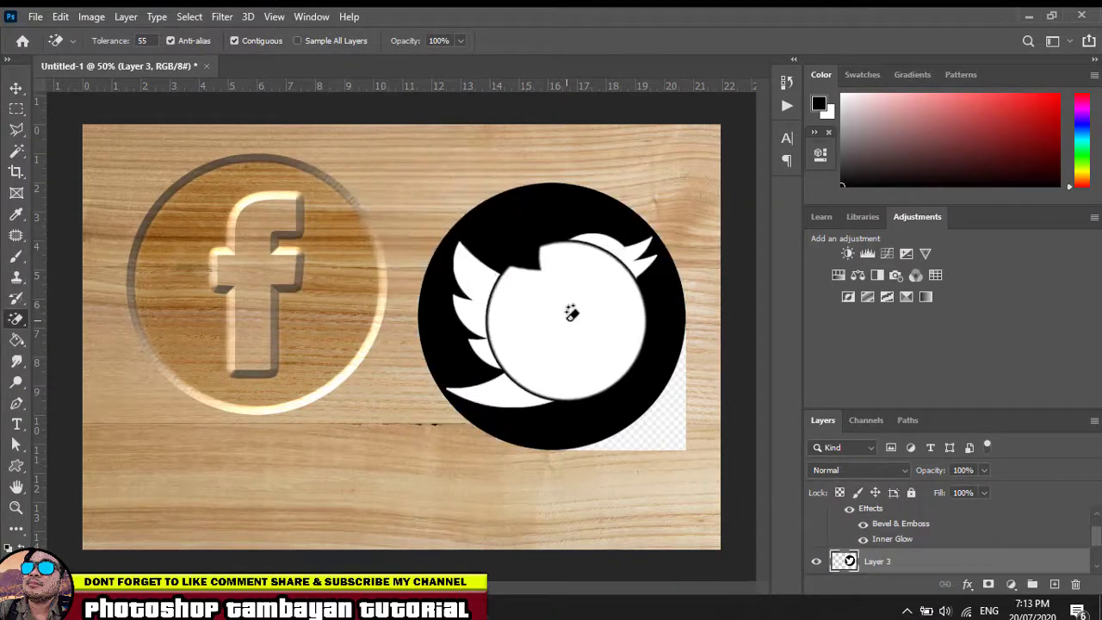
pyautogui.click(662, 437)
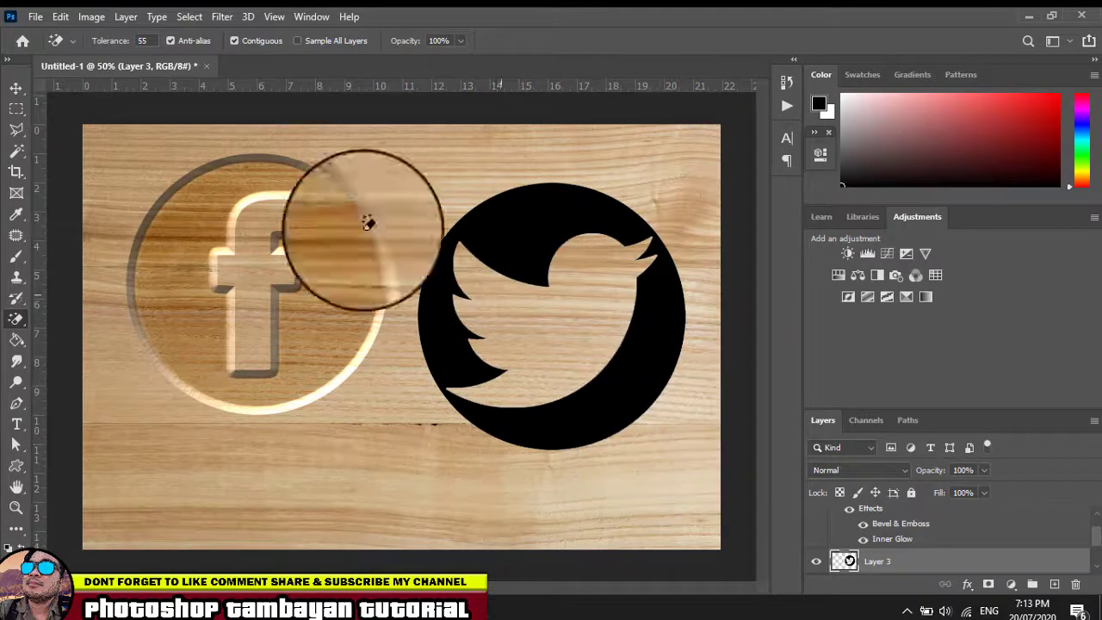
pyautogui.click(16, 88)
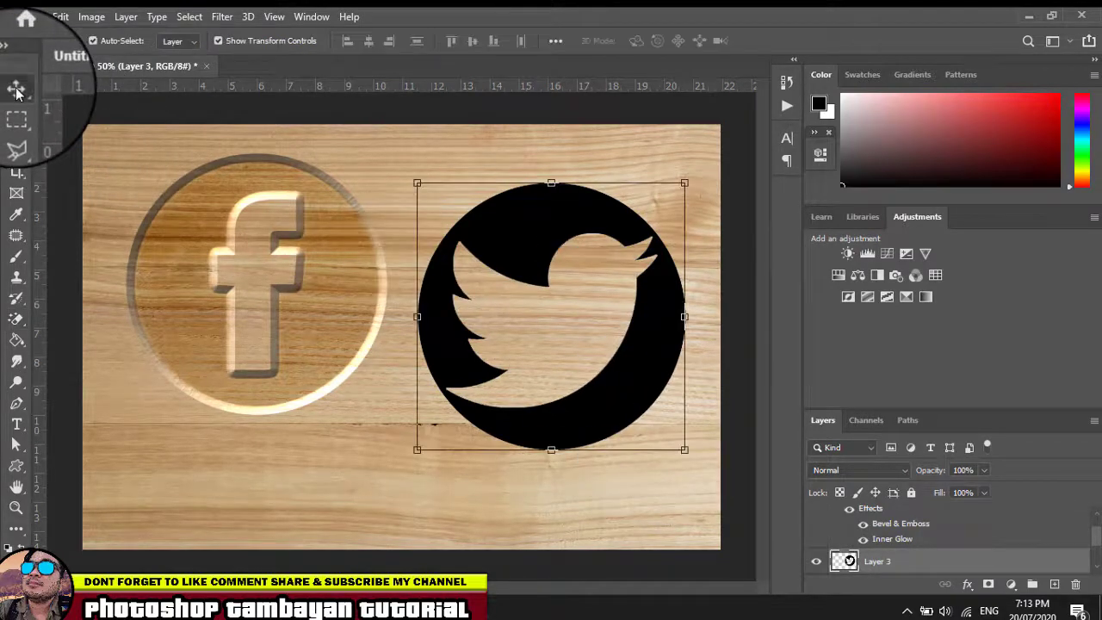
pyautogui.click(255, 250)
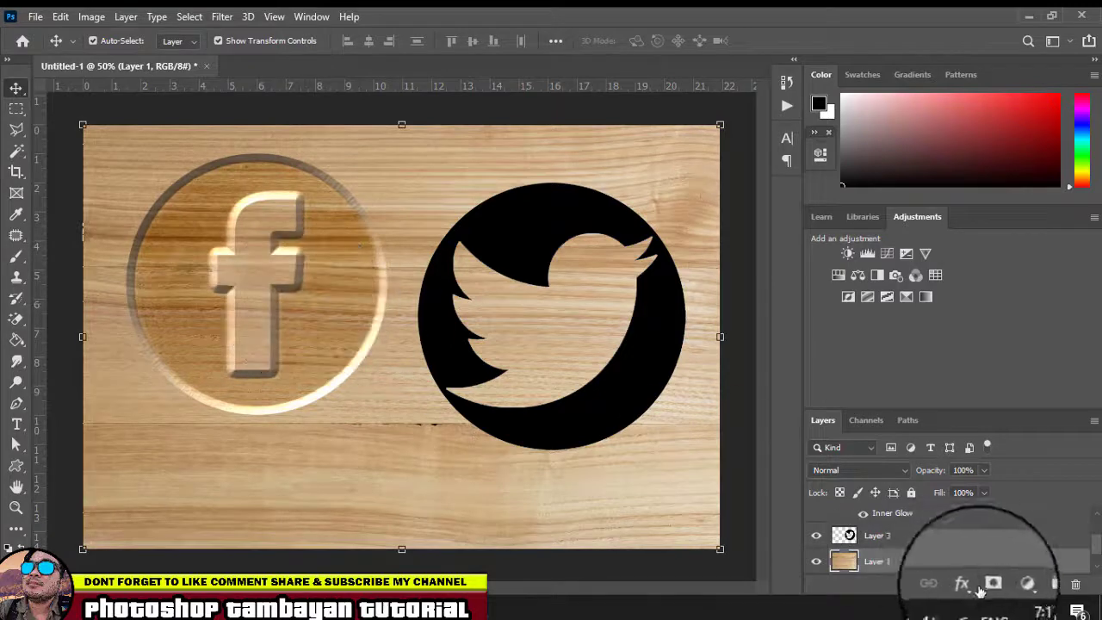
# - Copy the carved layer style from Layer 2 and paste it onto the Twitter icon's Layer 3
pyautogui.scroll(2, 935, 555)
pyautogui.click(950, 519)
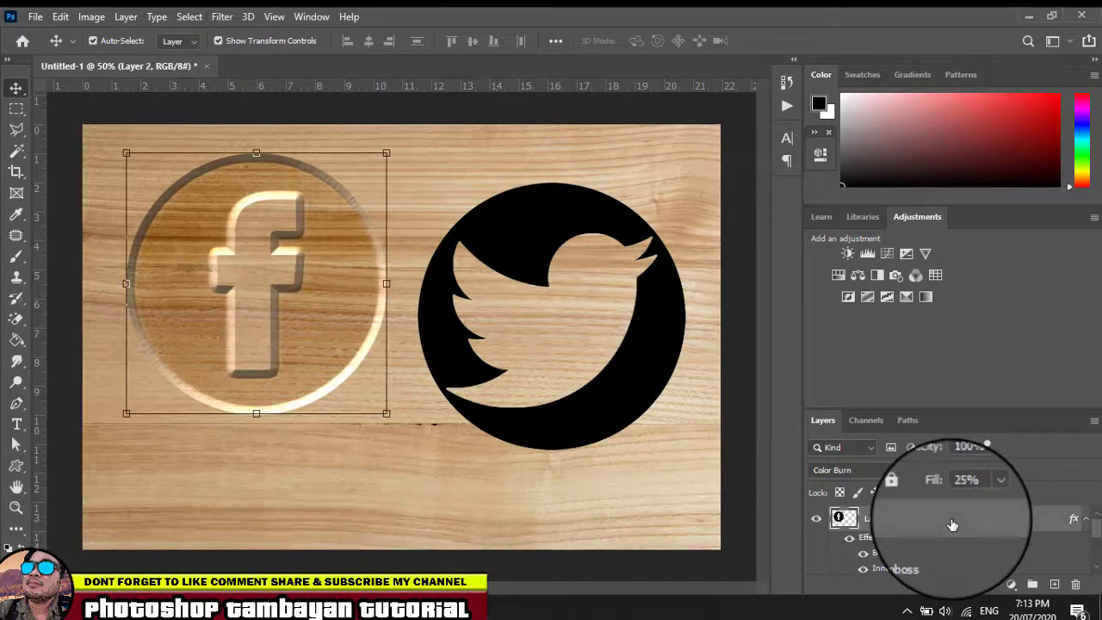
pyautogui.rightClick(951, 522)
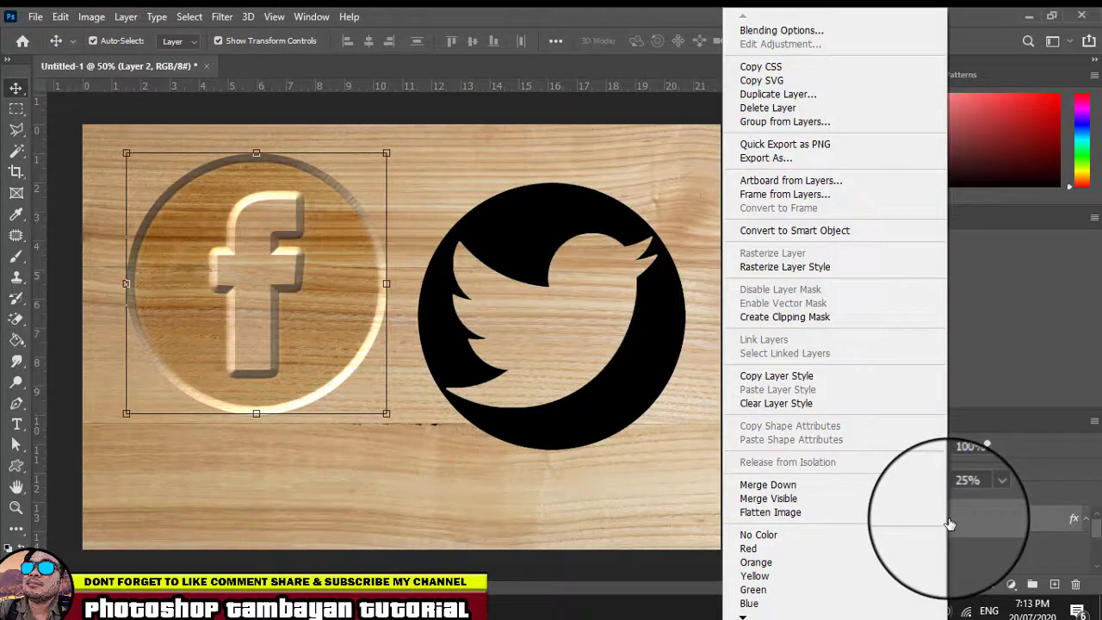
pyautogui.click(794, 378)
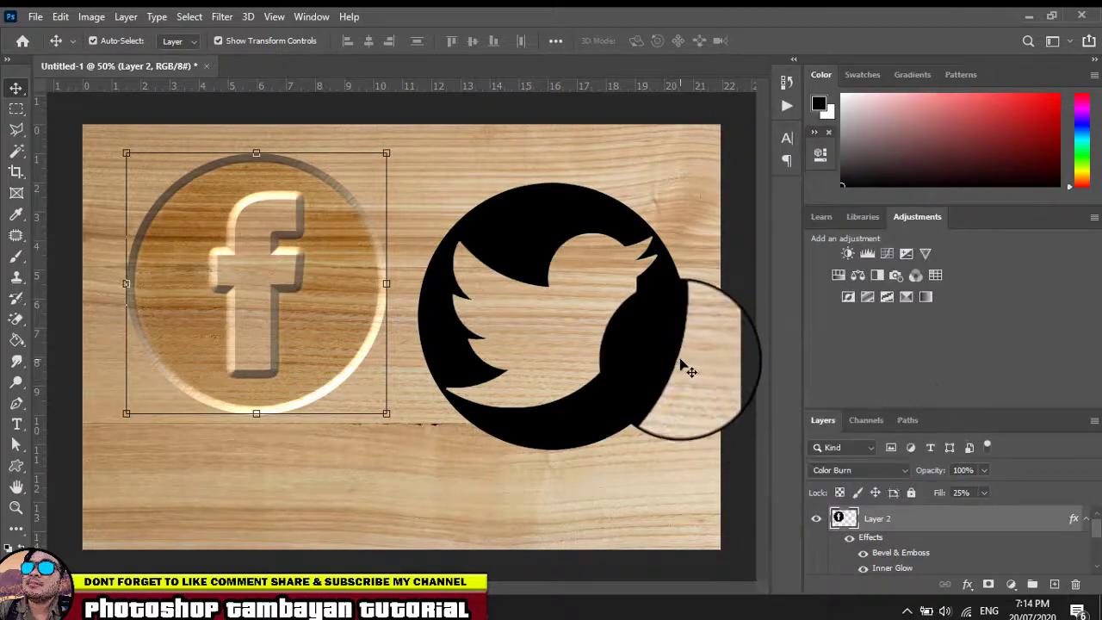
pyautogui.click(641, 396)
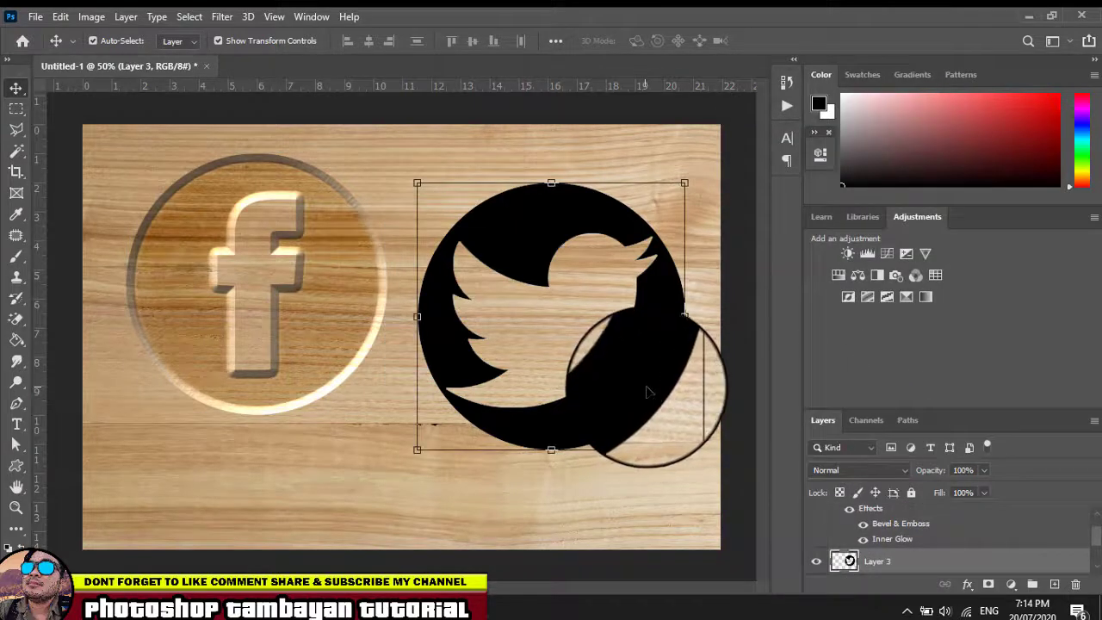
pyautogui.rightClick(947, 567)
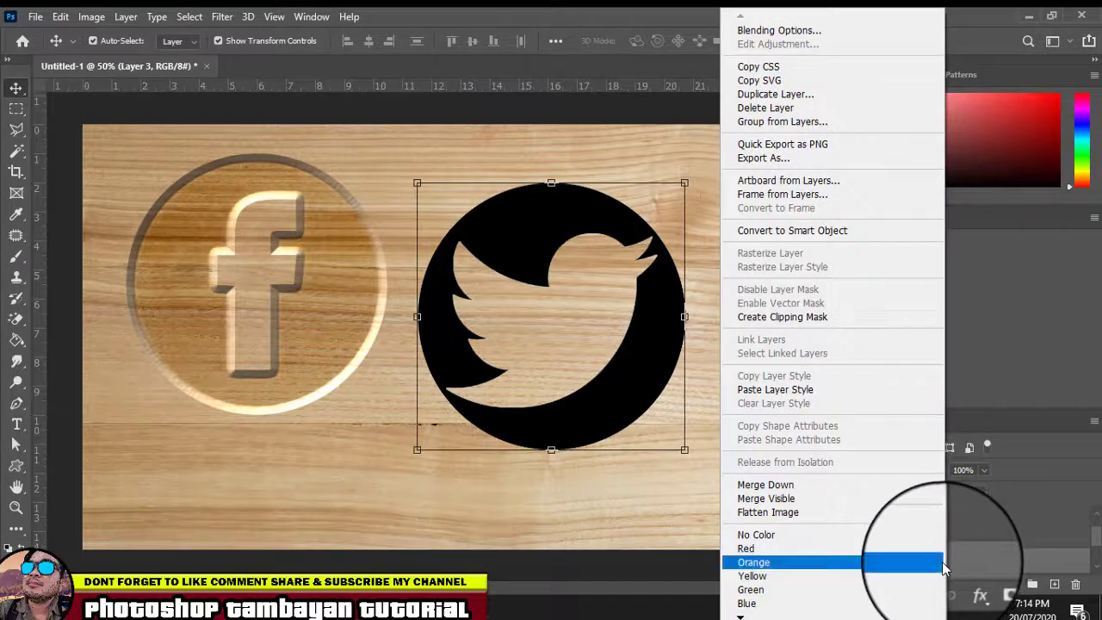
pyautogui.click(813, 396)
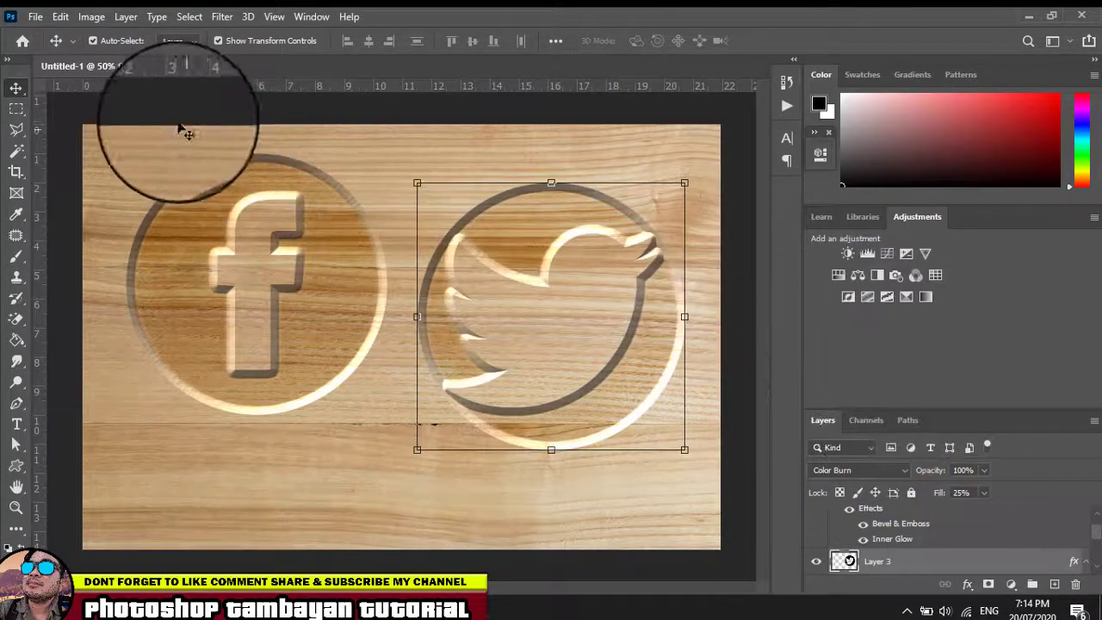
pyautogui.moveTo(609, 277); pyautogui.dragTo(611, 277)
# - Revert to the plain Twitter icon, erase its leftover transparent corner, and repaste the carved style
pyautogui.press('ctrl')
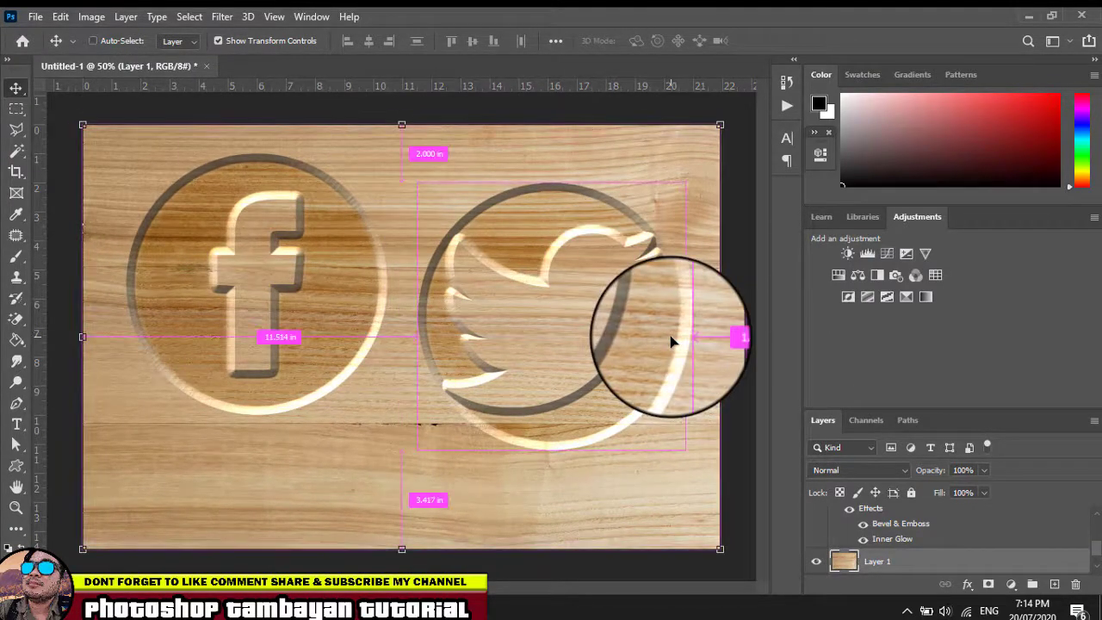
pyautogui.hotkey('ctrl', '[')
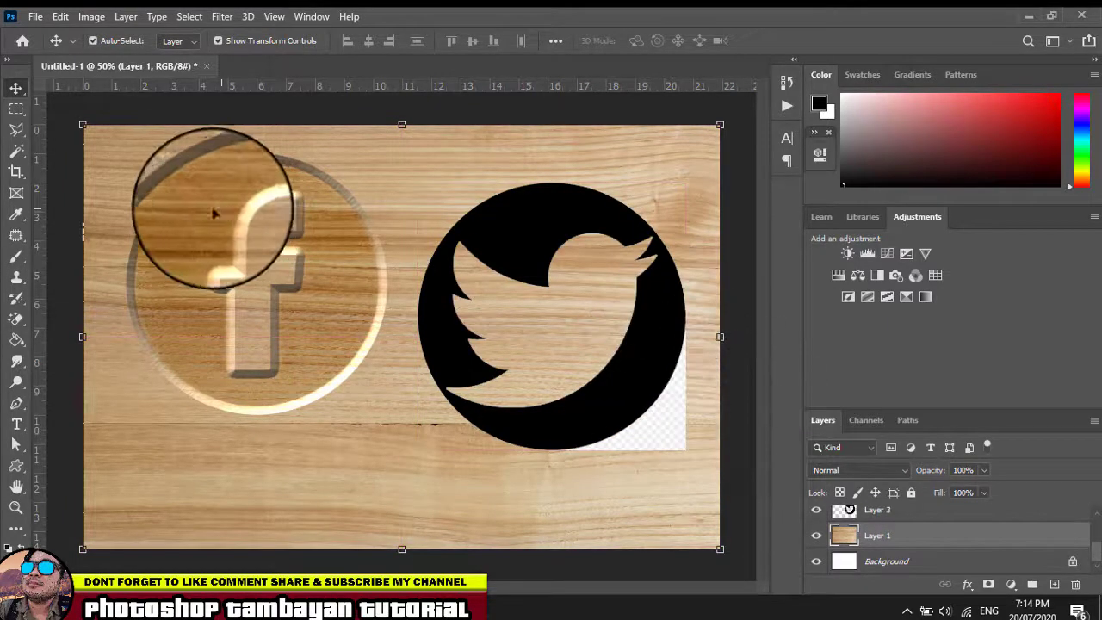
pyautogui.click(16, 319)
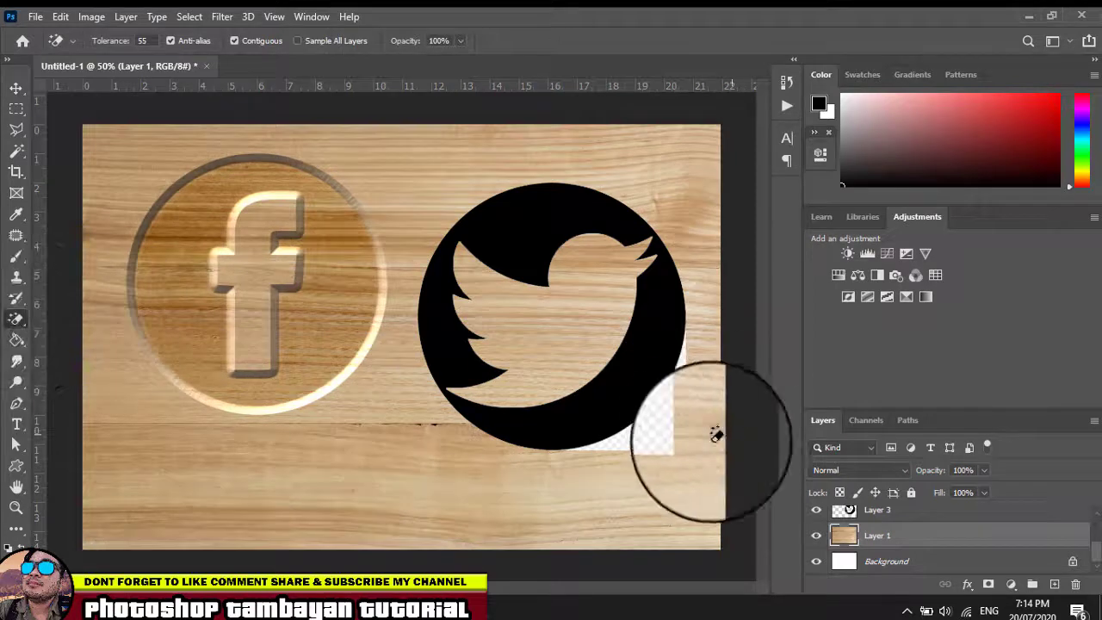
pyautogui.click(659, 434)
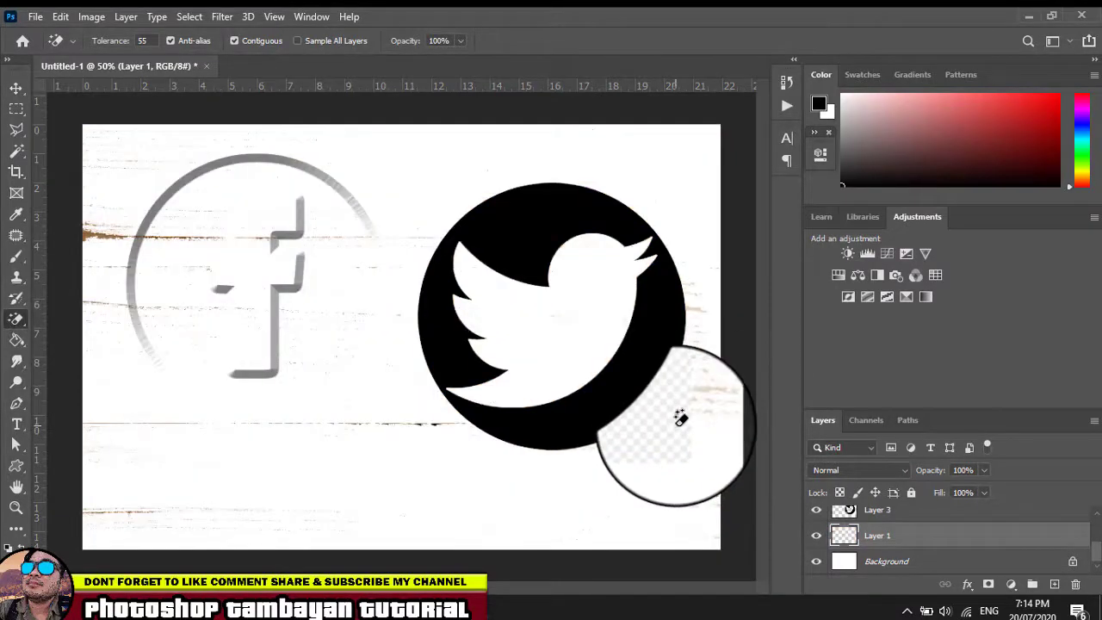
pyautogui.hotkey('ctrl', 'z')
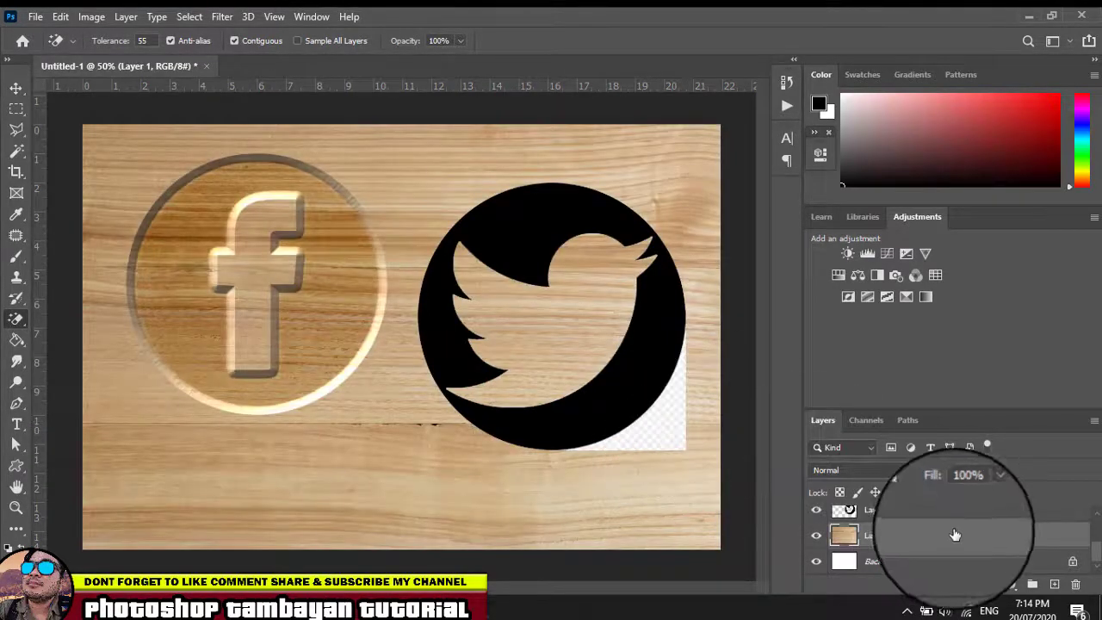
pyautogui.click(662, 439)
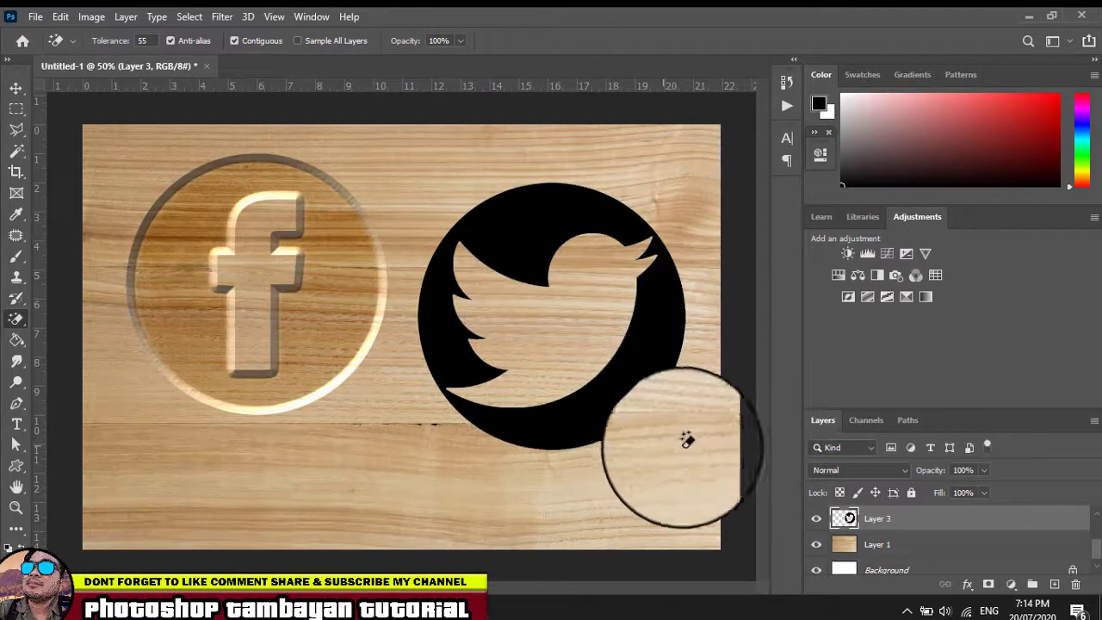
pyautogui.rightClick(931, 528)
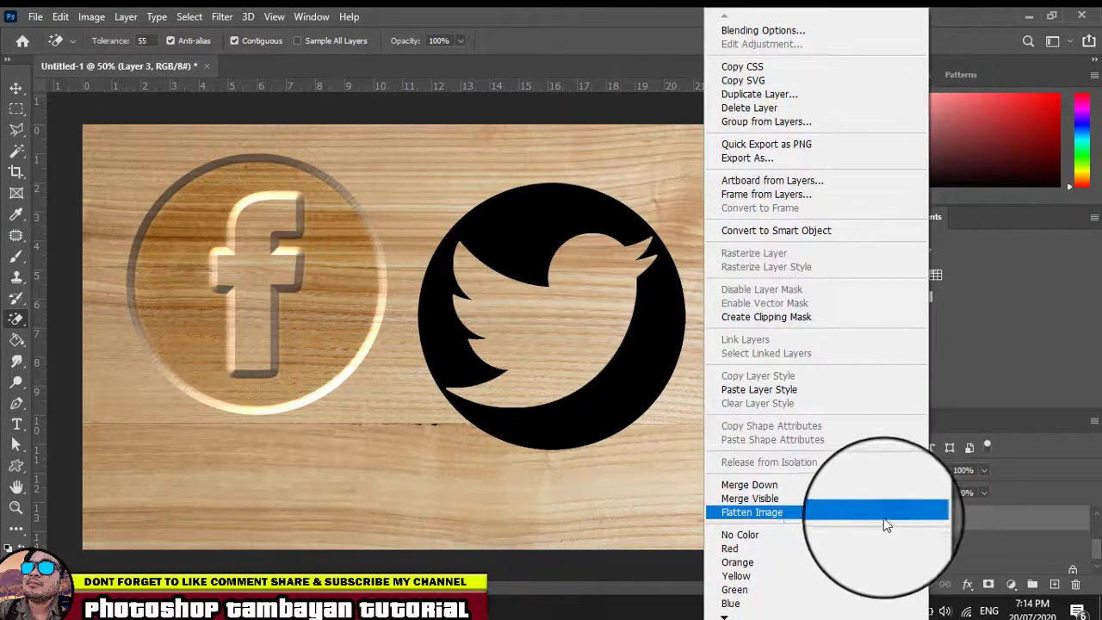
pyautogui.click(797, 392)
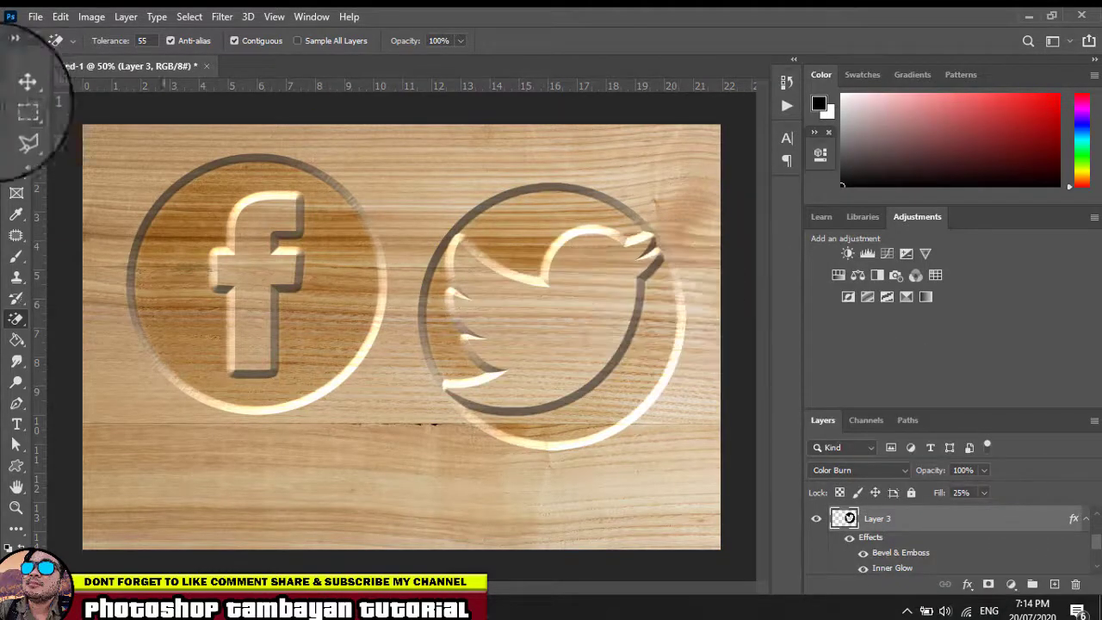
# - Move the Twitter icon on Layer 3 up-right so it sits level with the Facebook logo
pyautogui.click(16, 88)
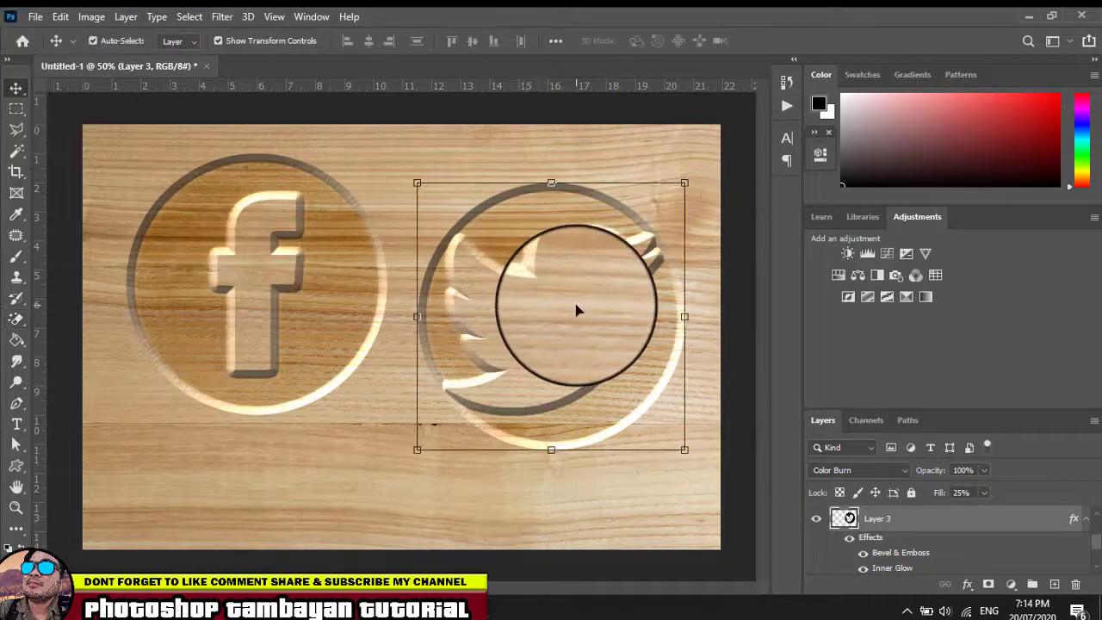
pyautogui.moveTo(577, 310); pyautogui.dragTo(591, 285)
pyautogui.hotkey('ctrl', 'z')
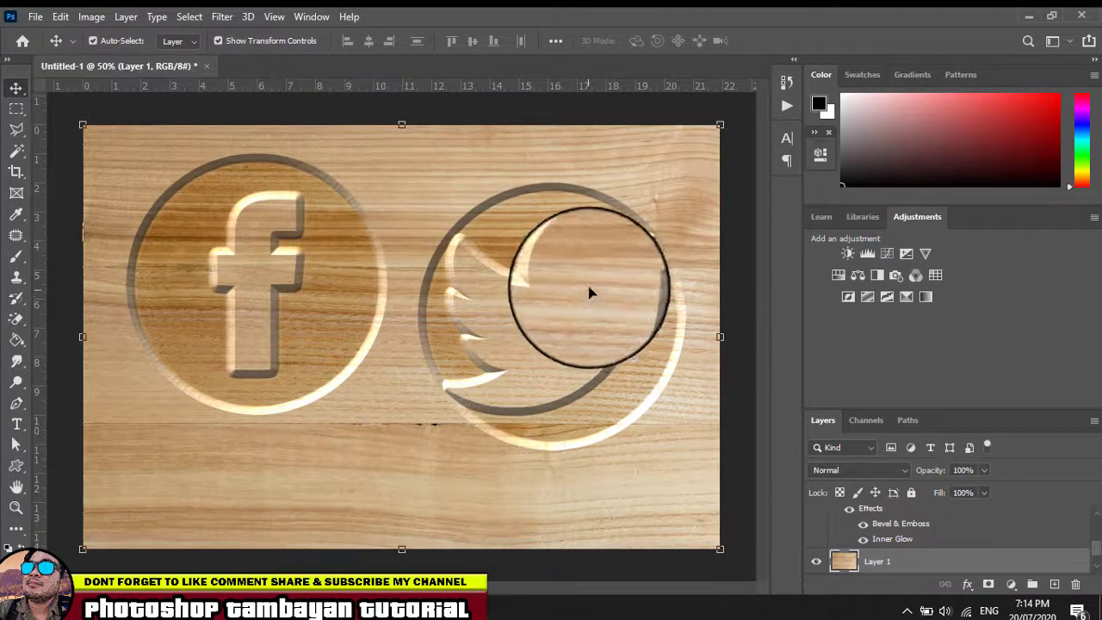
pyautogui.scroll(1, 935, 549)
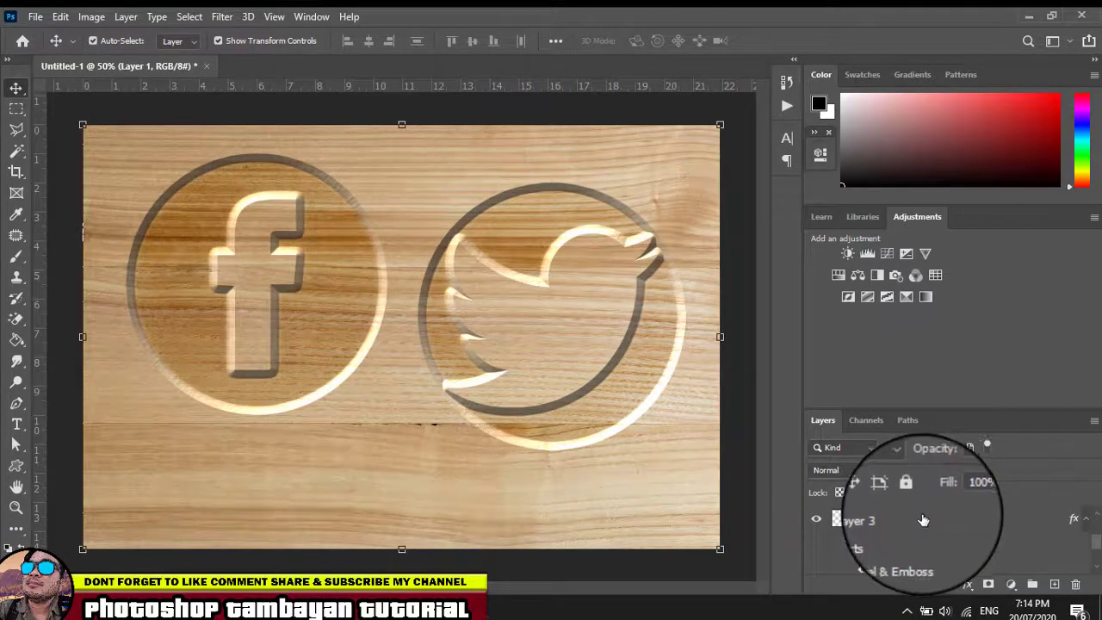
pyautogui.click(923, 520)
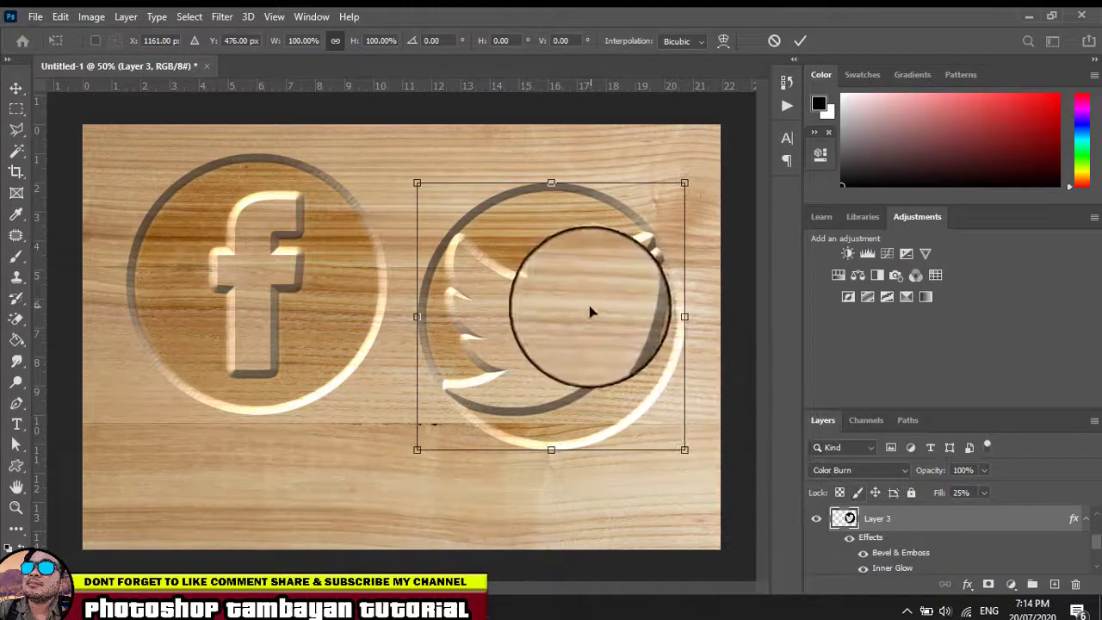
pyautogui.moveTo(586, 312)
pyautogui.mouseDown()
pyautogui.moveTo(607, 283)
pyautogui.moveTo(593, 288)
pyautogui.mouseUp()
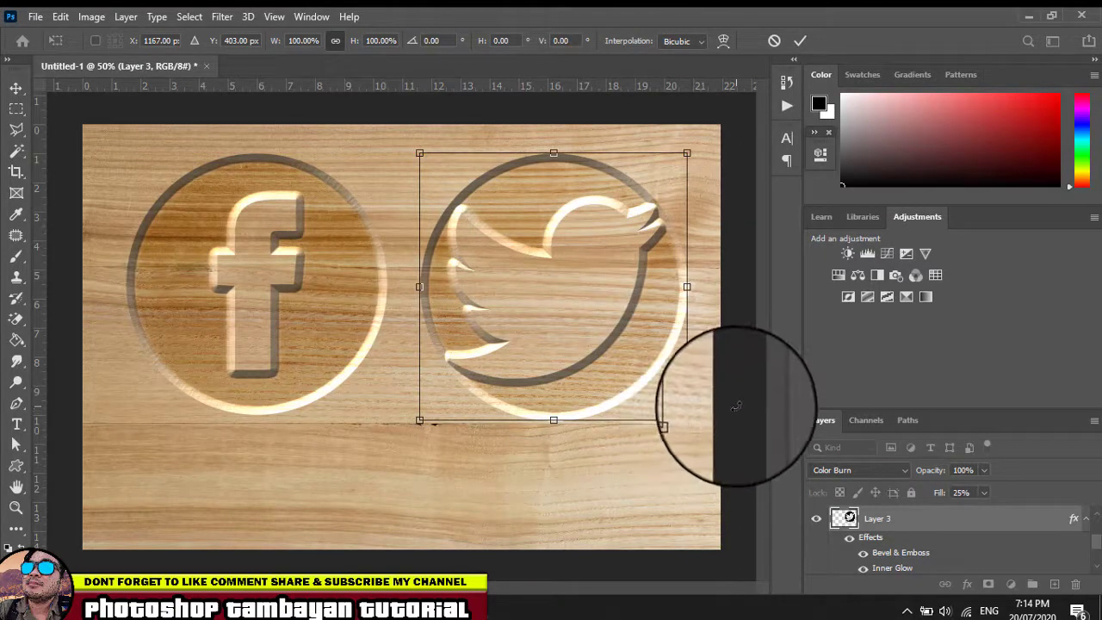
pyautogui.click(16, 89)
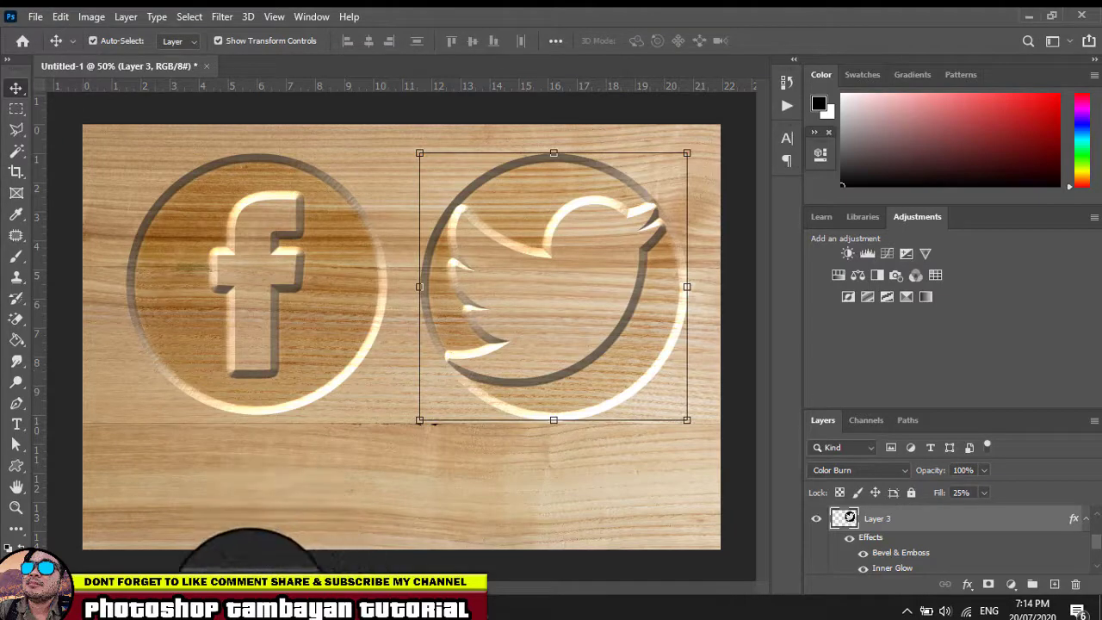
# - Replace the Google Images query with 'mechaniweb logo' and run the search
pyautogui.click(250, 543)
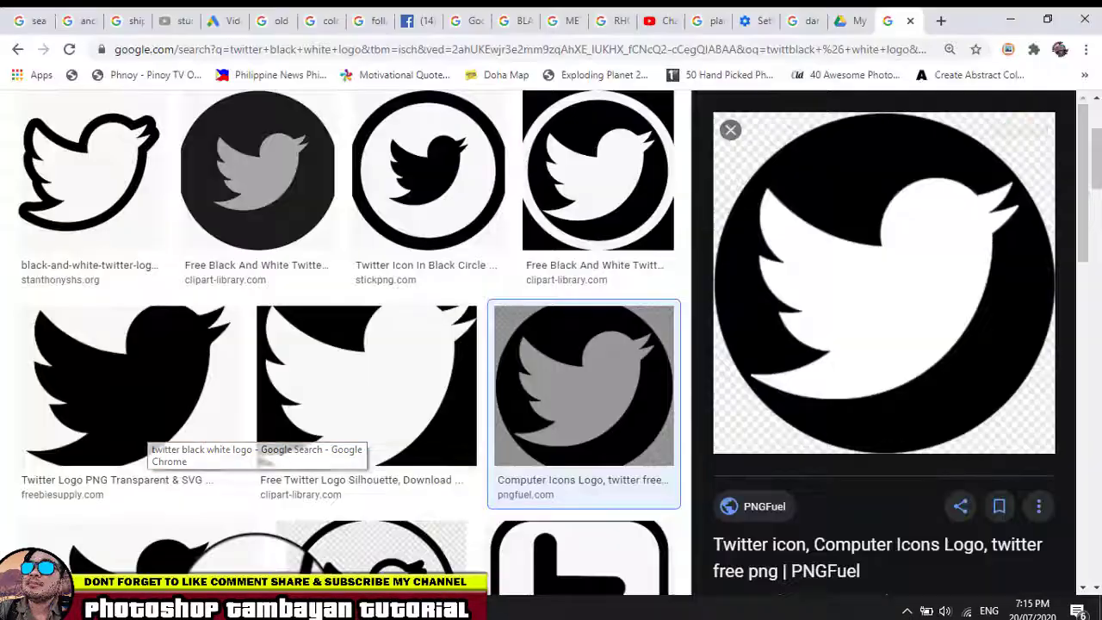
pyautogui.scroll(3, 509, 146)
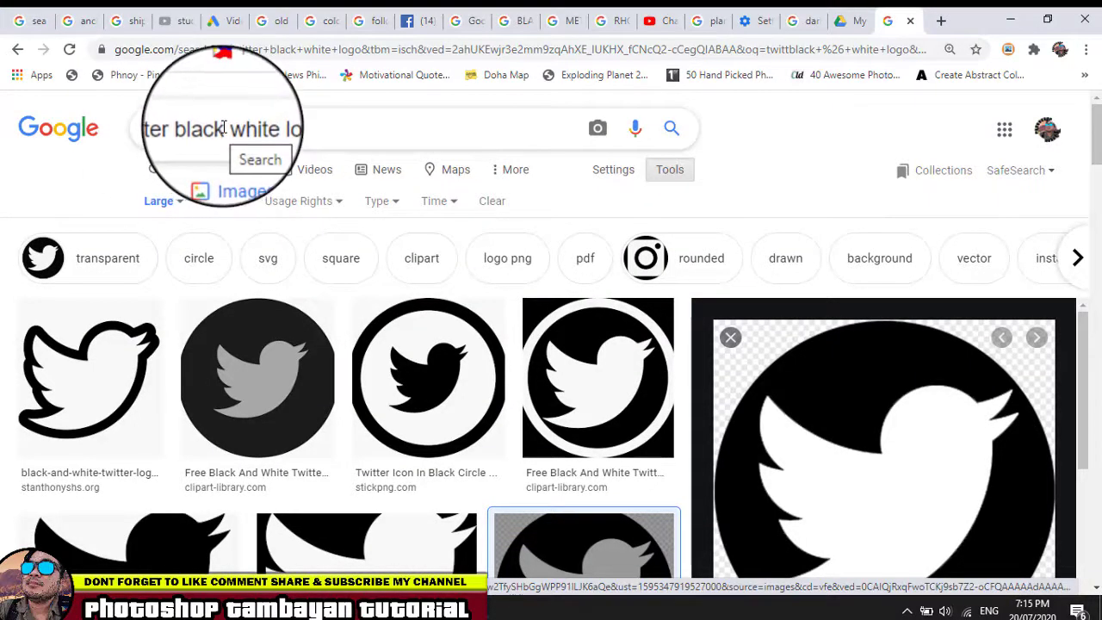
pyautogui.moveTo(223, 129); pyautogui.dragTo(76, 125)
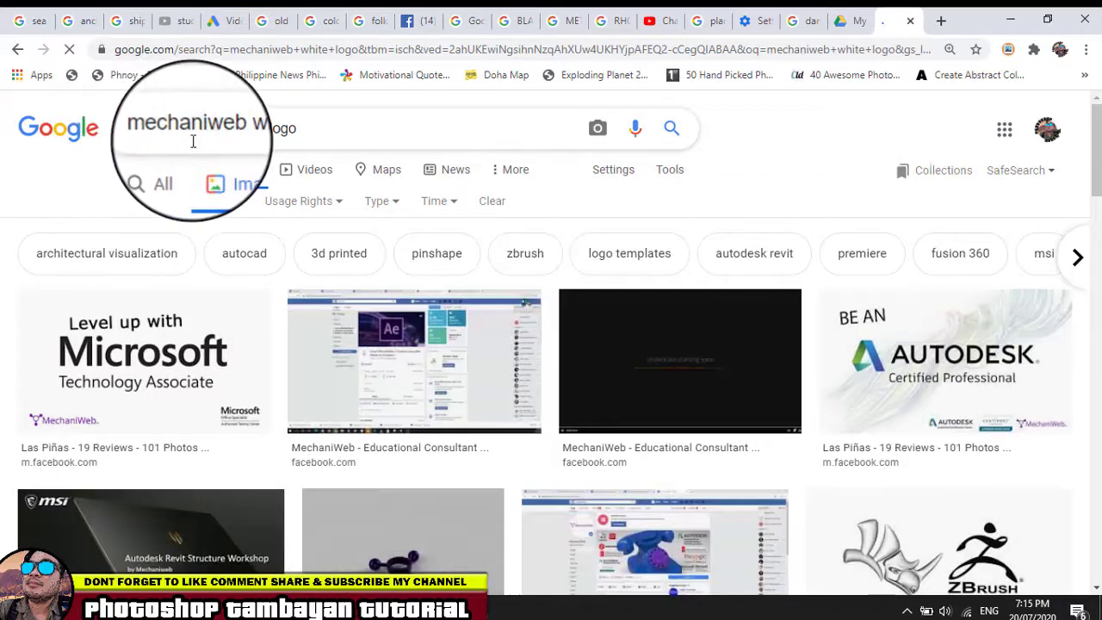
pyautogui.click(235, 128)
pyautogui.write('black &')
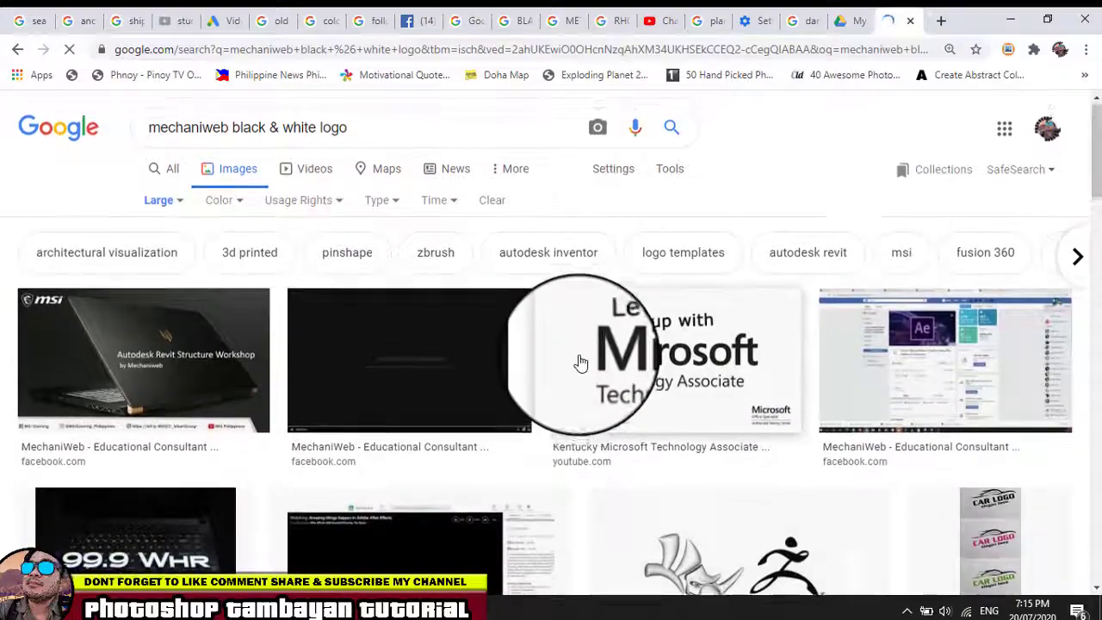
pyautogui.scroll(-2, 581, 362)
pyautogui.scroll(-2, 553, 381)
pyautogui.scroll(-3, 554, 381)
pyautogui.scroll(-3, 555, 383)
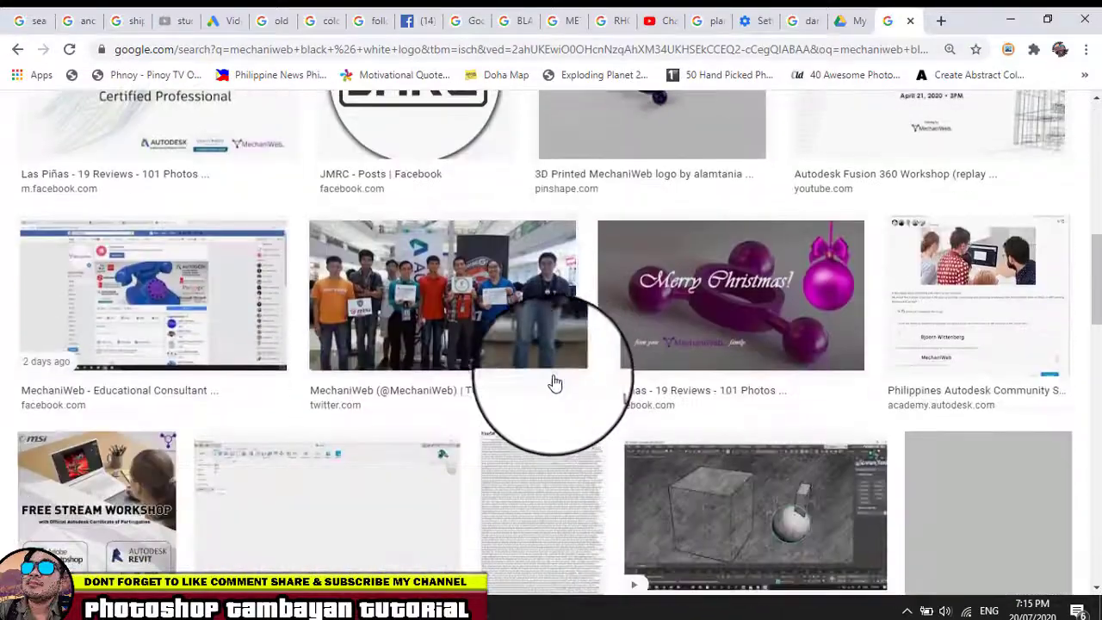
pyautogui.scroll(-1, 504, 387)
pyautogui.scroll(10, 339, 256)
pyautogui.scroll(1, 316, 233)
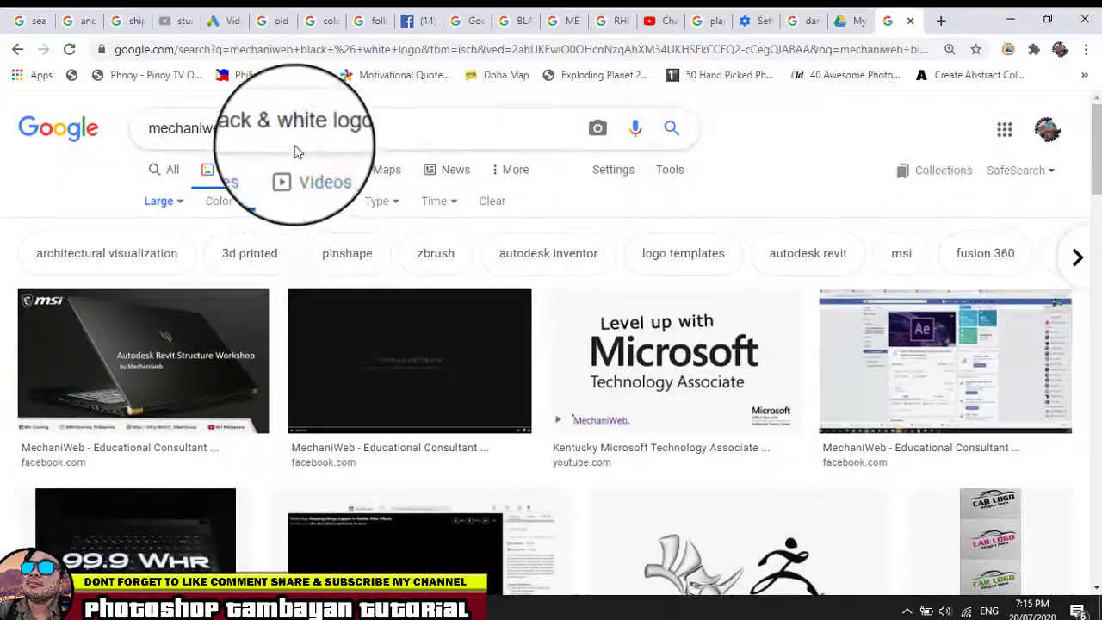
pyautogui.moveTo(286, 145); pyautogui.dragTo(474, 159)
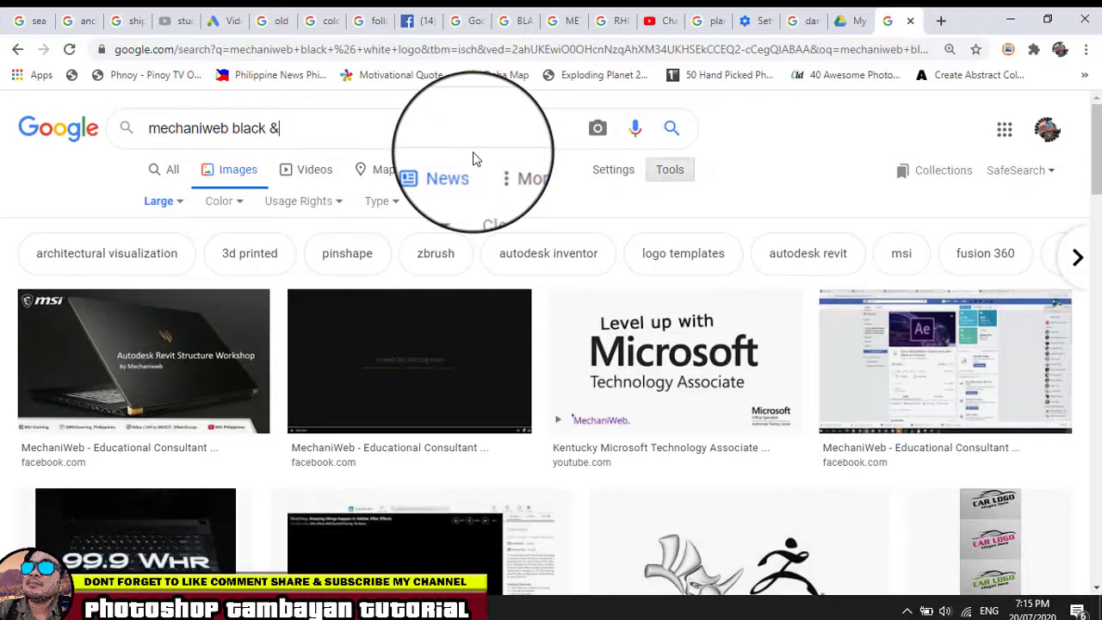
pyautogui.press('BackSpace')
pyautogui.press('BackSpace')
pyautogui.press('Return')
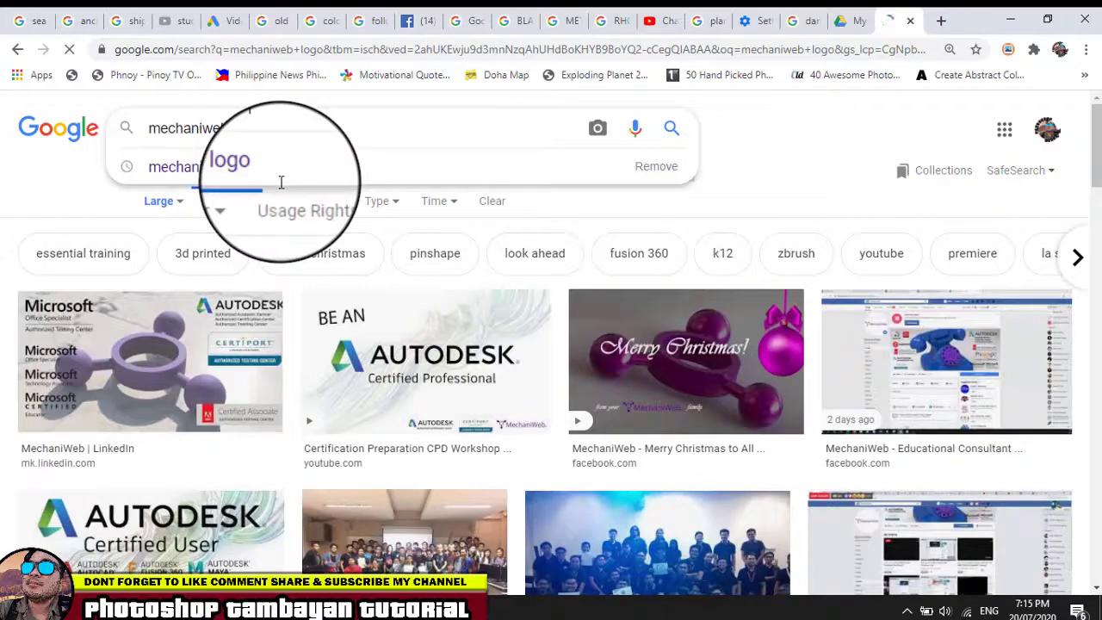
pyautogui.scroll(-1, 382, 258)
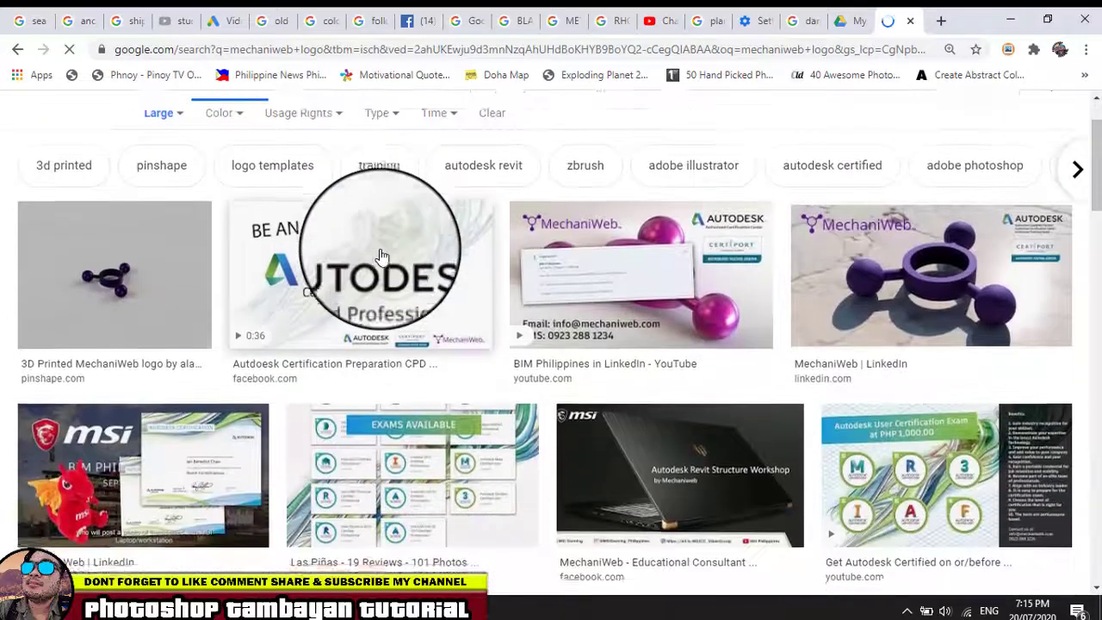
pyautogui.scroll(-2, 384, 267)
pyautogui.scroll(-1, 385, 284)
pyautogui.scroll(-3, 390, 312)
pyautogui.scroll(-2, 390, 313)
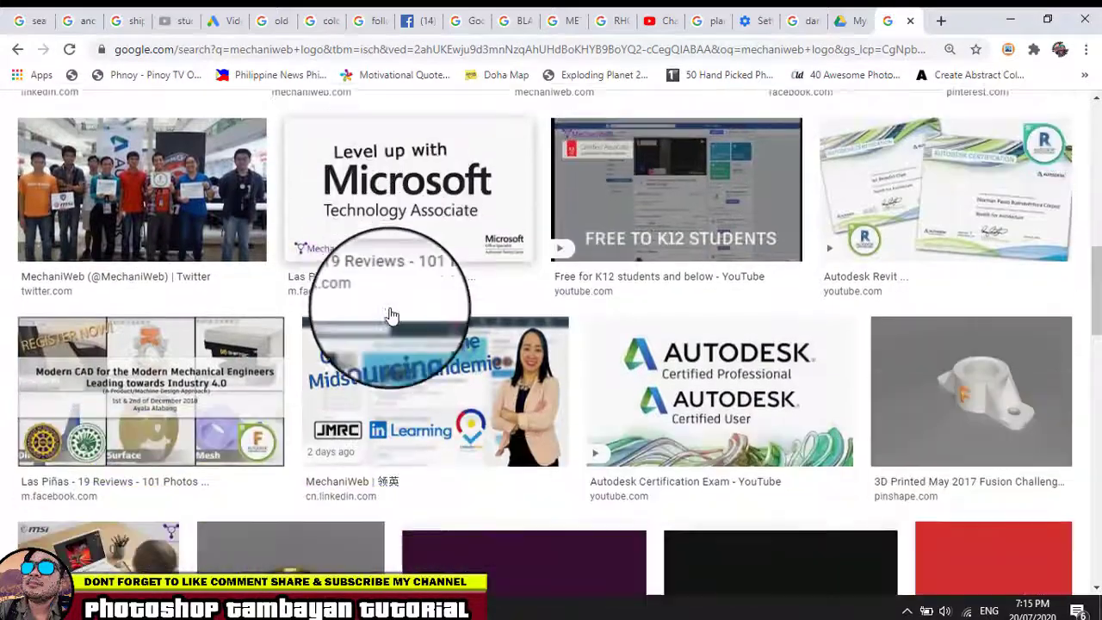
pyautogui.scroll(-3, 387, 315)
pyautogui.scroll(-2, 383, 323)
pyautogui.scroll(-3, 382, 326)
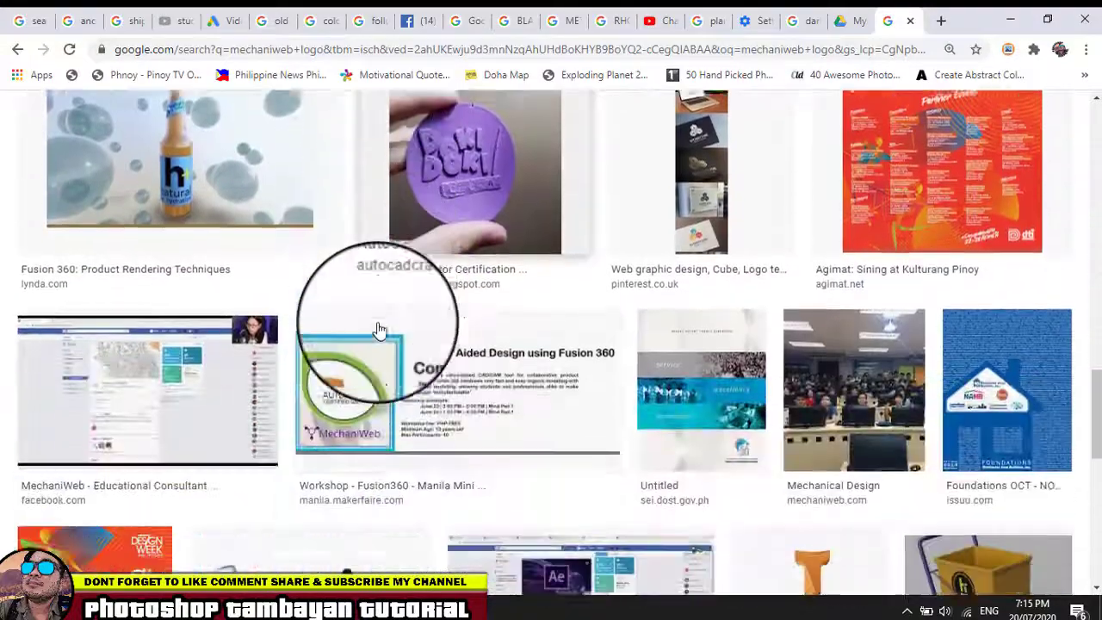
pyautogui.scroll(-3, 379, 328)
pyautogui.scroll(-2, 379, 328)
pyautogui.scroll(-4, 380, 330)
pyautogui.scroll(-2, 380, 330)
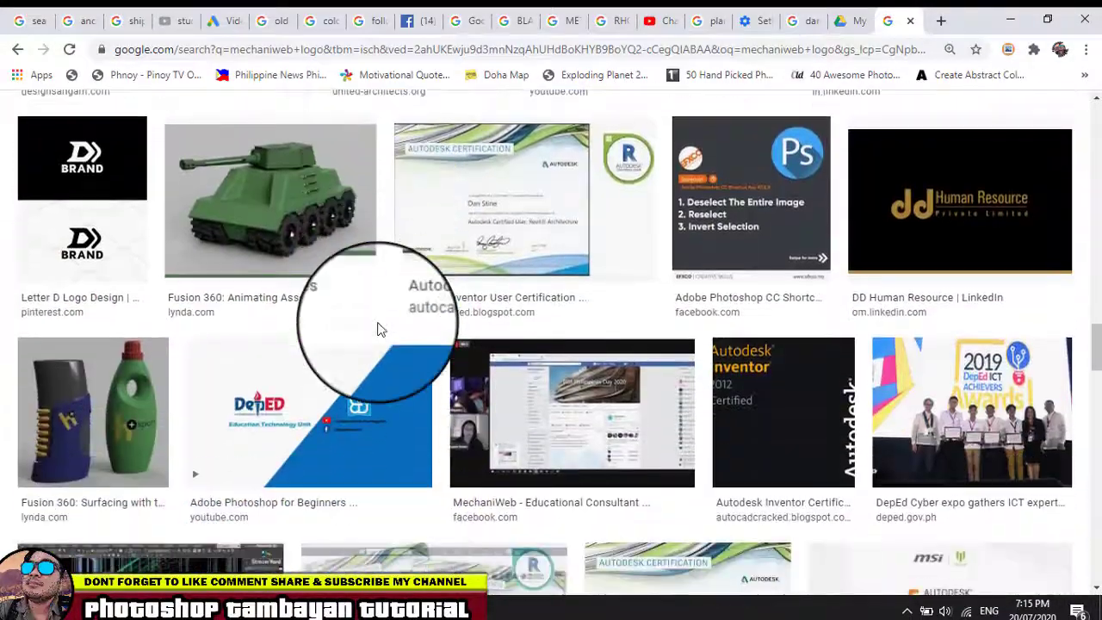
pyautogui.scroll(-3, 380, 330)
pyautogui.scroll(-2, 380, 330)
pyautogui.scroll(-5, 380, 330)
pyautogui.scroll(-3, 380, 329)
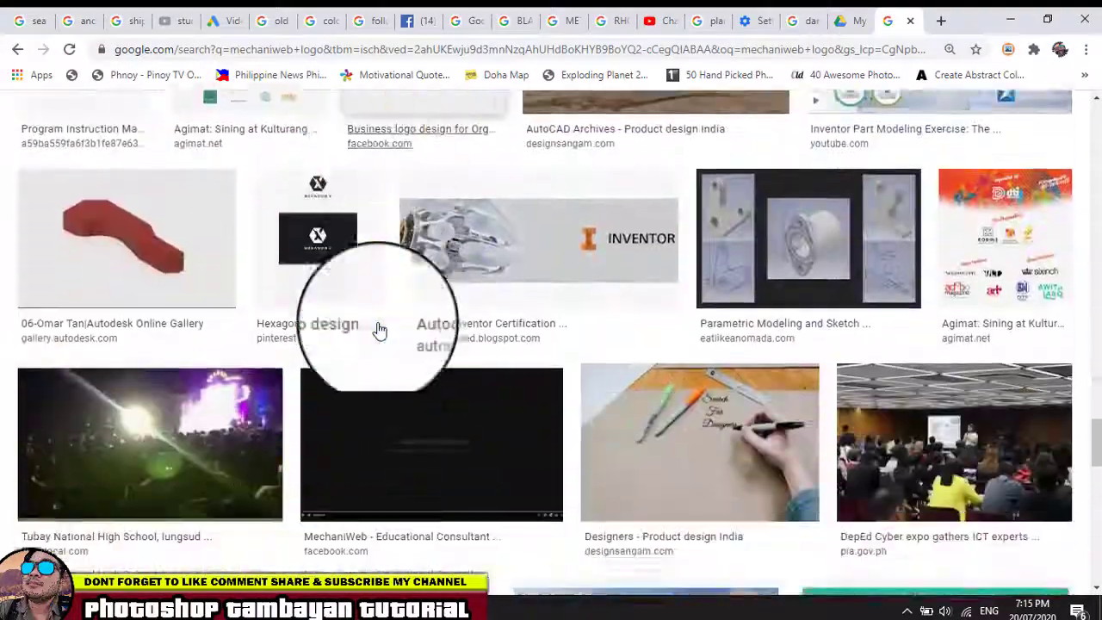
pyautogui.scroll(-2, 376, 330)
pyautogui.scroll(-3, 376, 333)
pyautogui.scroll(-4, 377, 337)
pyautogui.scroll(-3, 373, 336)
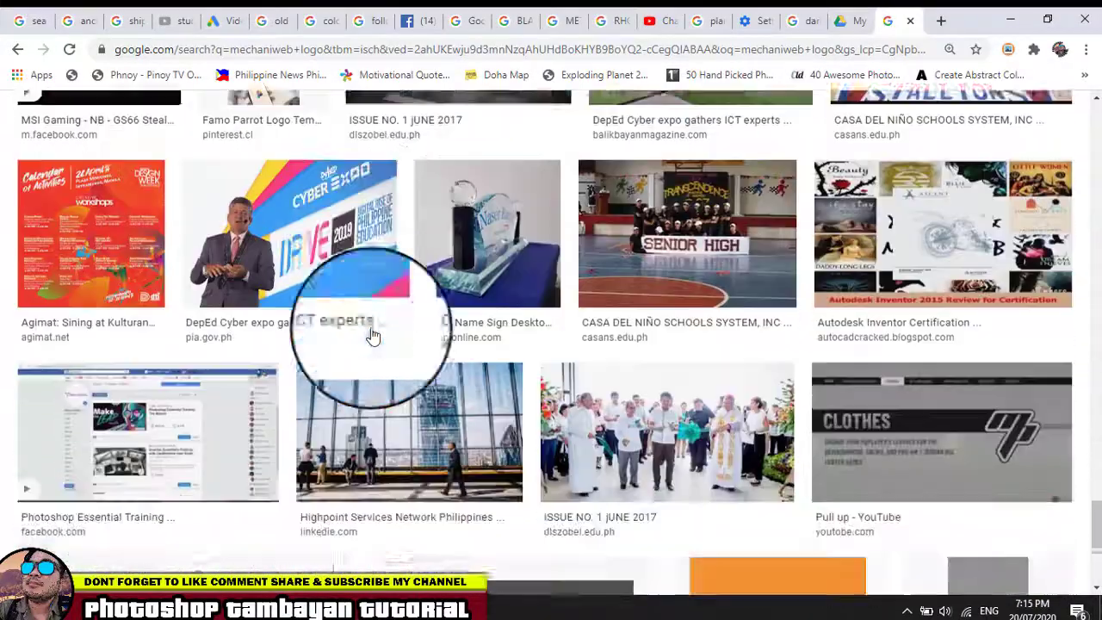
pyautogui.scroll(-1, 373, 336)
pyautogui.scroll(-5, 373, 336)
pyautogui.scroll(-4, 373, 336)
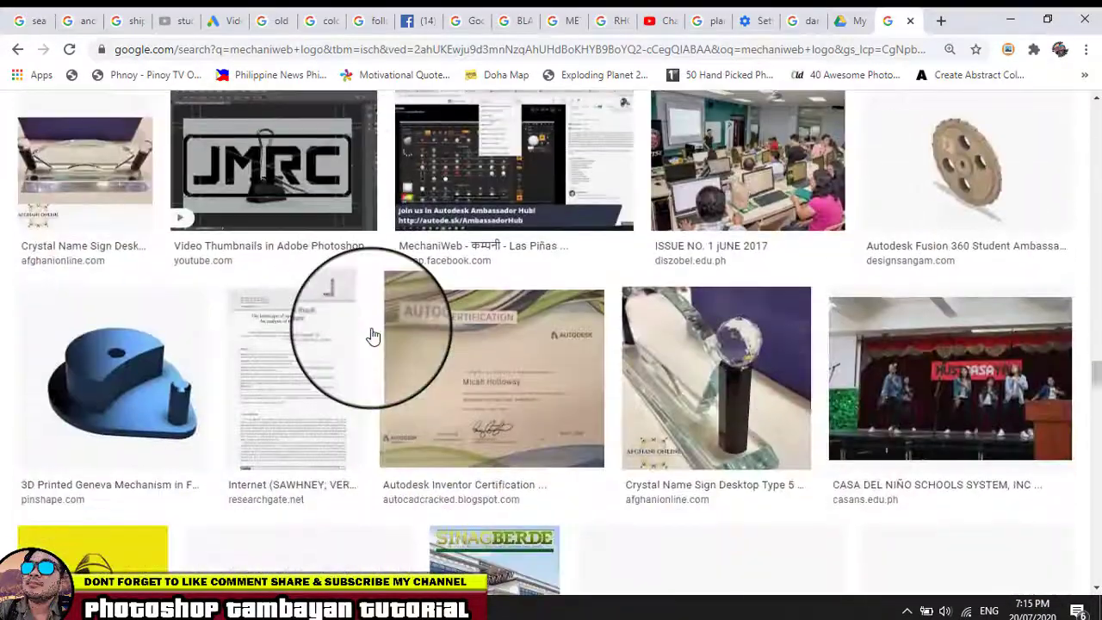
pyautogui.scroll(-3, 369, 332)
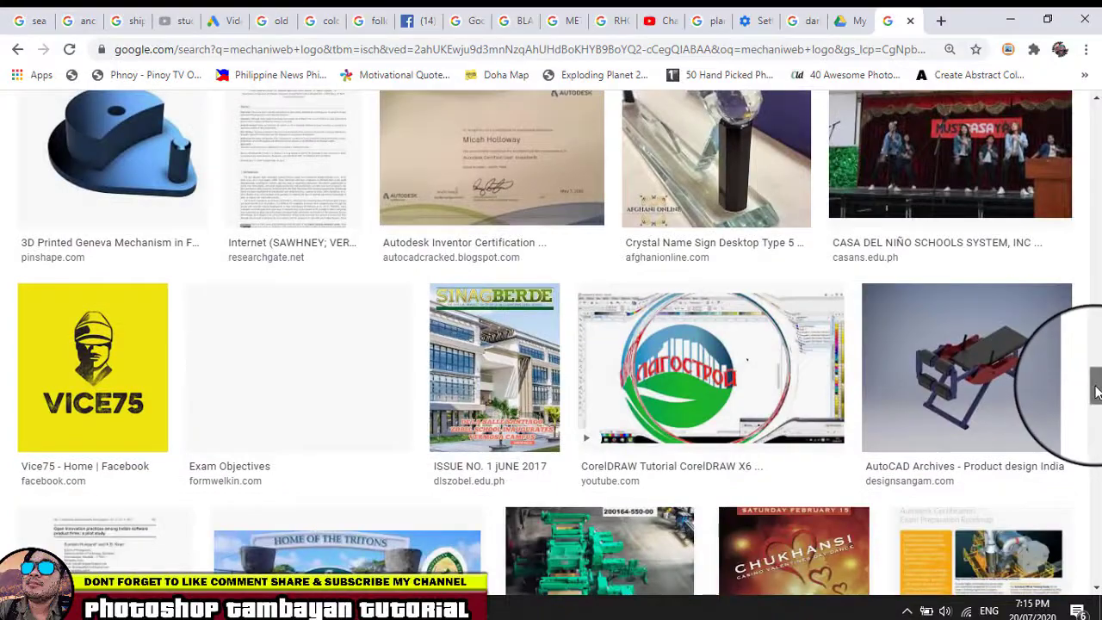
pyautogui.moveTo(1097, 391); pyautogui.dragTo(1061, 72)
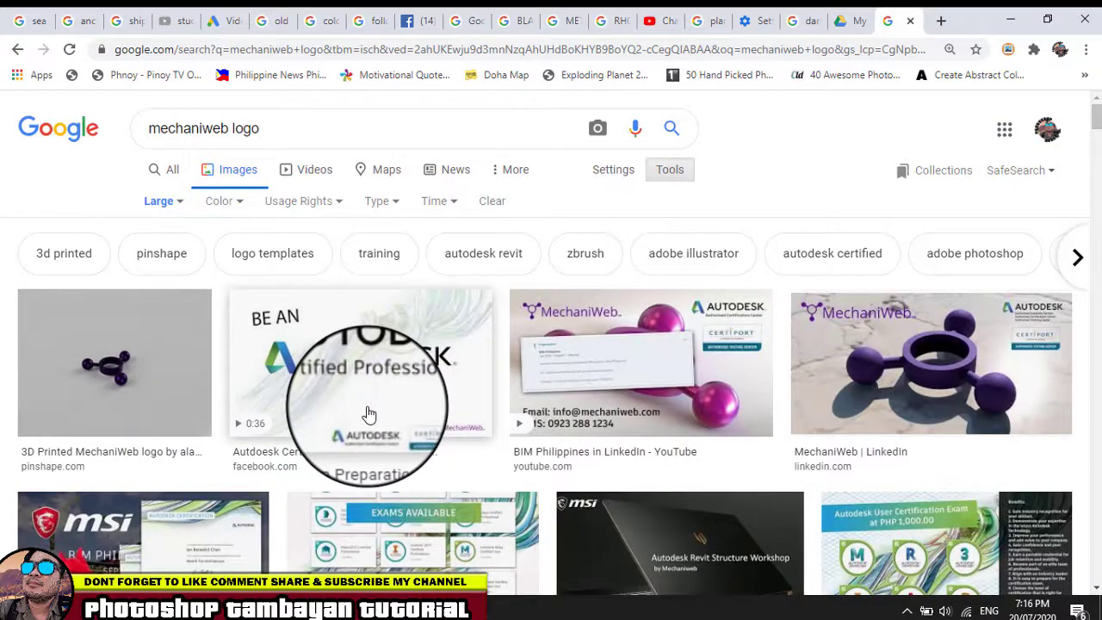
pyautogui.scroll(-2, 369, 415)
pyautogui.scroll(-1, 369, 415)
pyautogui.scroll(-2, 368, 415)
pyautogui.scroll(-2, 368, 415)
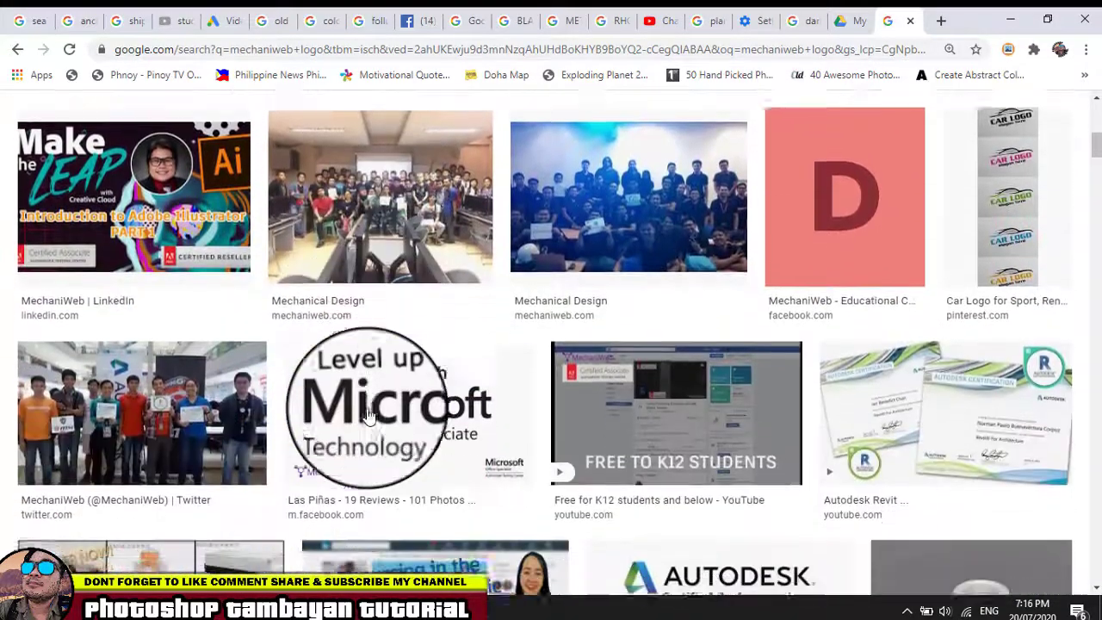
pyautogui.scroll(-1, 368, 415)
pyautogui.scroll(-3, 369, 415)
pyautogui.scroll(-2, 369, 415)
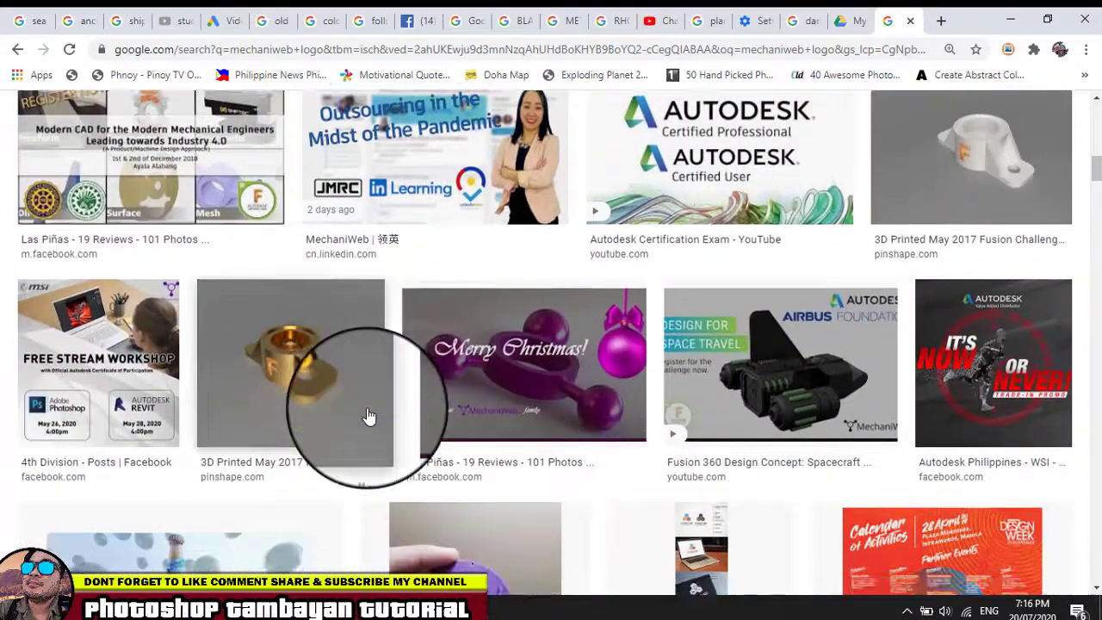
pyautogui.scroll(-1, 369, 415)
pyautogui.scroll(-4, 368, 415)
pyautogui.scroll(8, 272, 336)
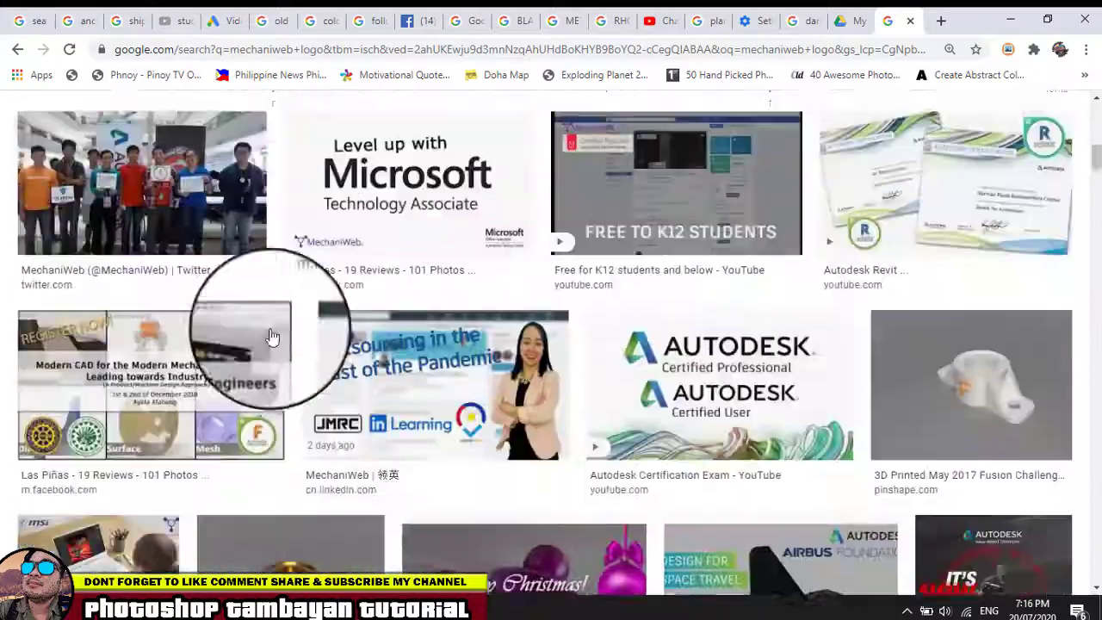
pyautogui.scroll(5, 249, 301)
pyautogui.scroll(5, 226, 259)
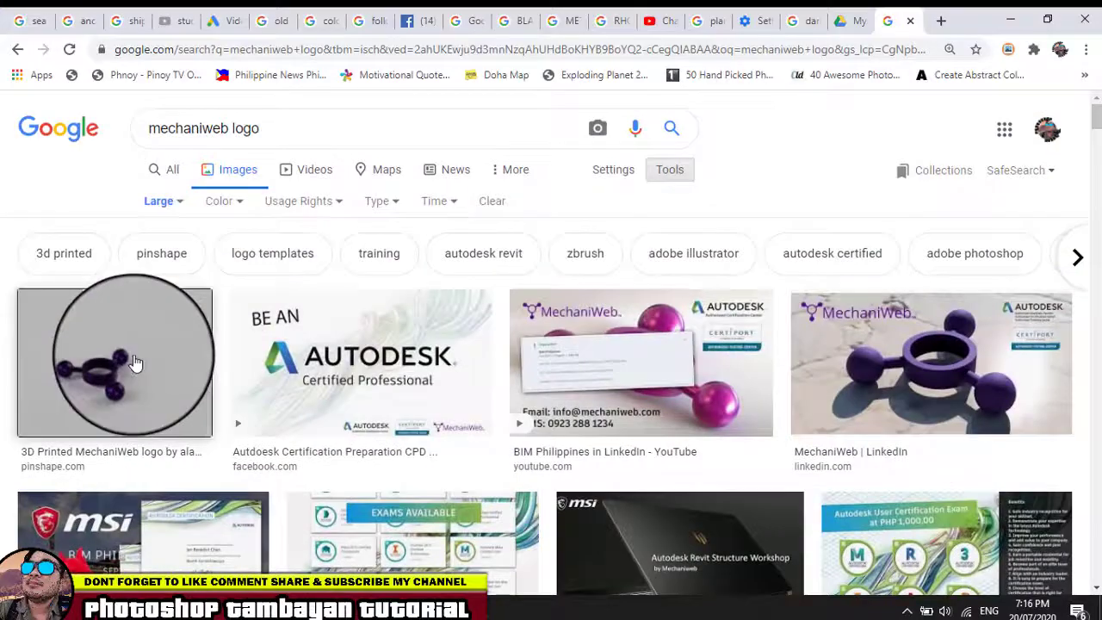
pyautogui.click(135, 363)
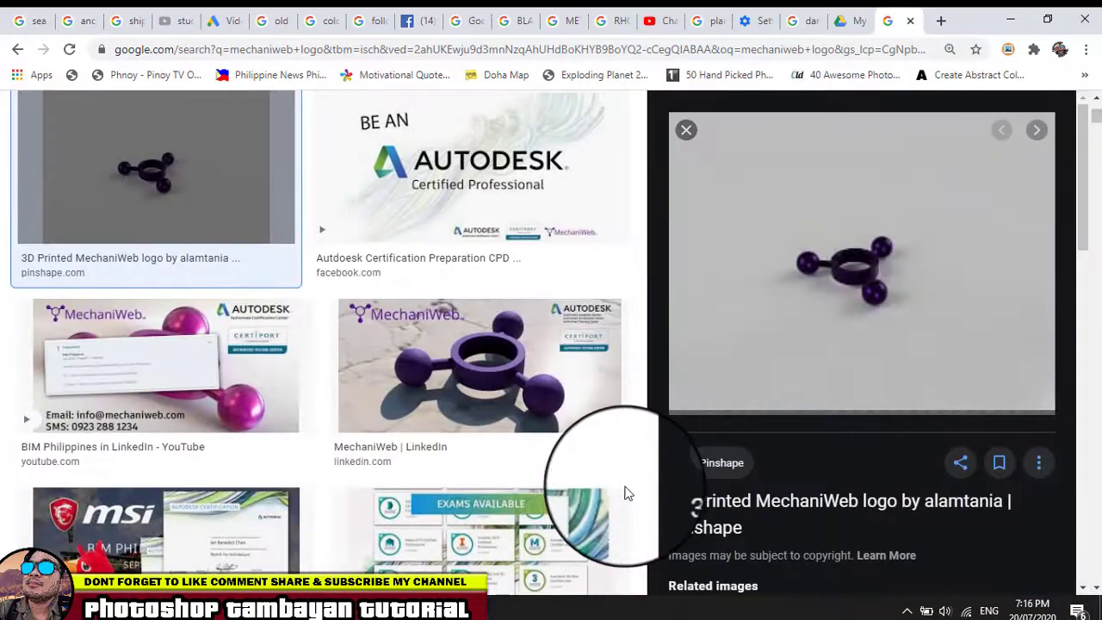
pyautogui.scroll(-2, 635, 452)
pyautogui.scroll(-3, 635, 452)
pyautogui.scroll(-2, 637, 454)
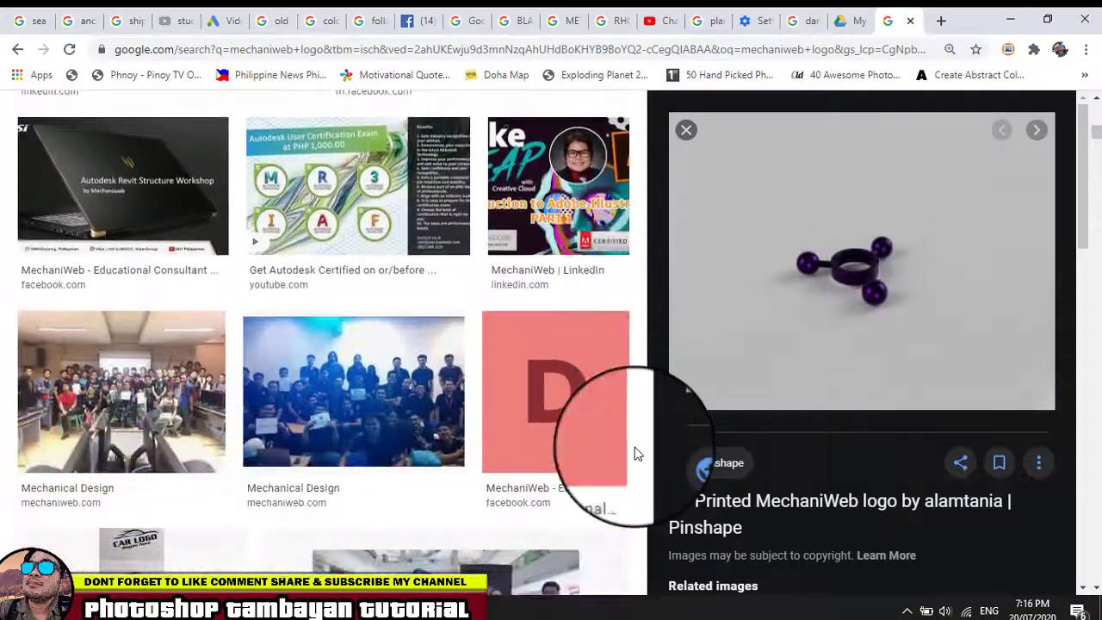
pyautogui.scroll(-3, 635, 454)
pyautogui.scroll(-5, 635, 454)
pyautogui.scroll(-2, 634, 454)
pyautogui.scroll(-4, 635, 454)
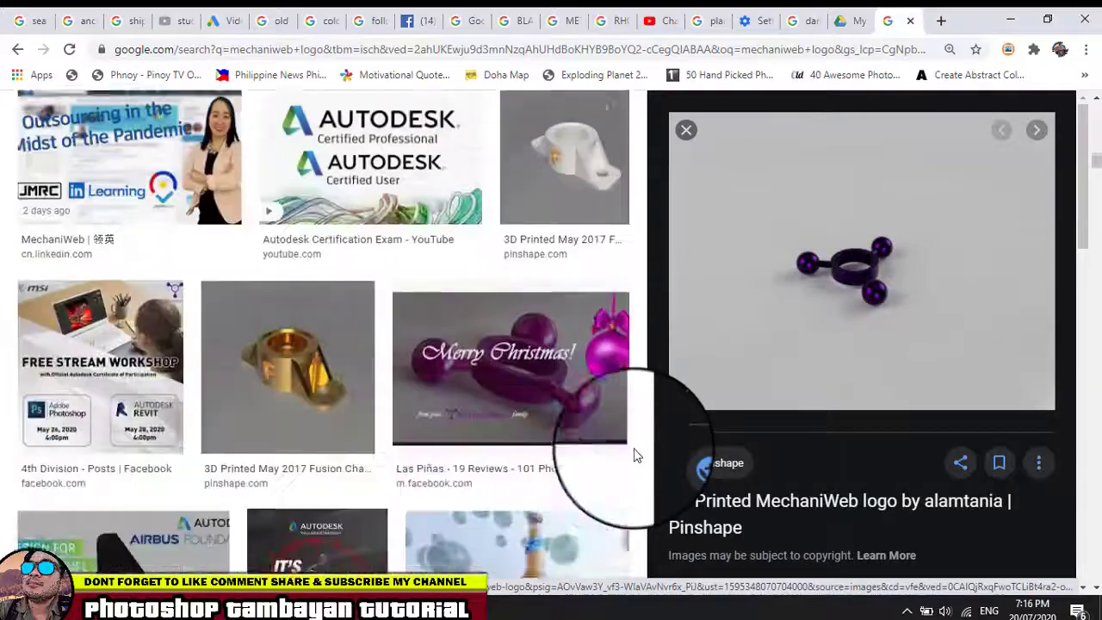
pyautogui.scroll(-3, 634, 454)
pyautogui.scroll(-4, 634, 454)
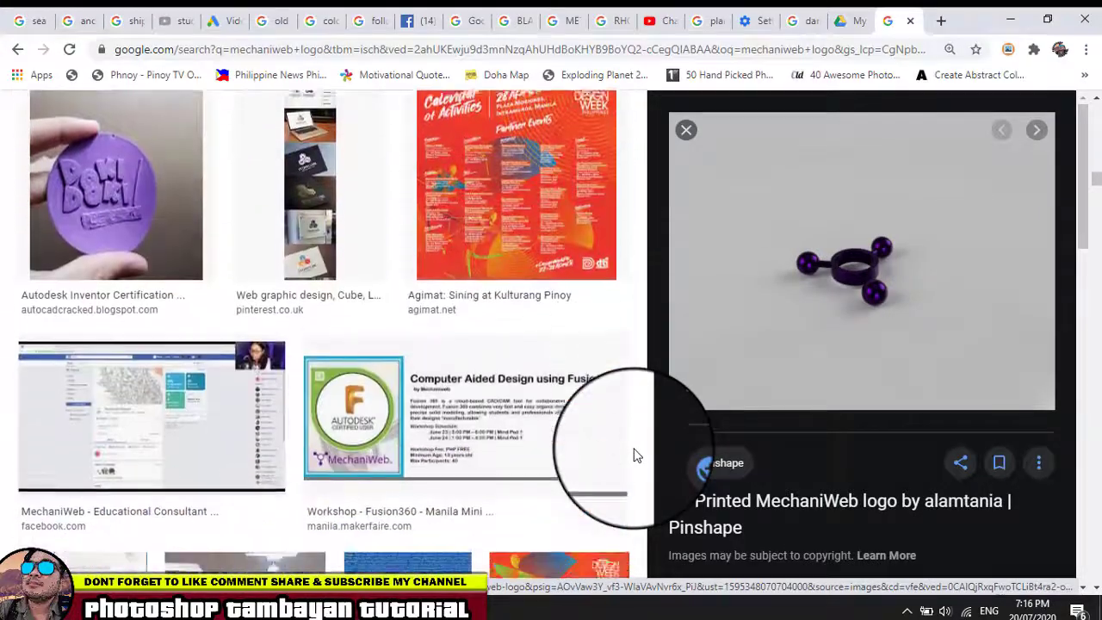
pyautogui.scroll(5, 634, 453)
pyautogui.scroll(5, 634, 454)
pyautogui.scroll(5, 635, 454)
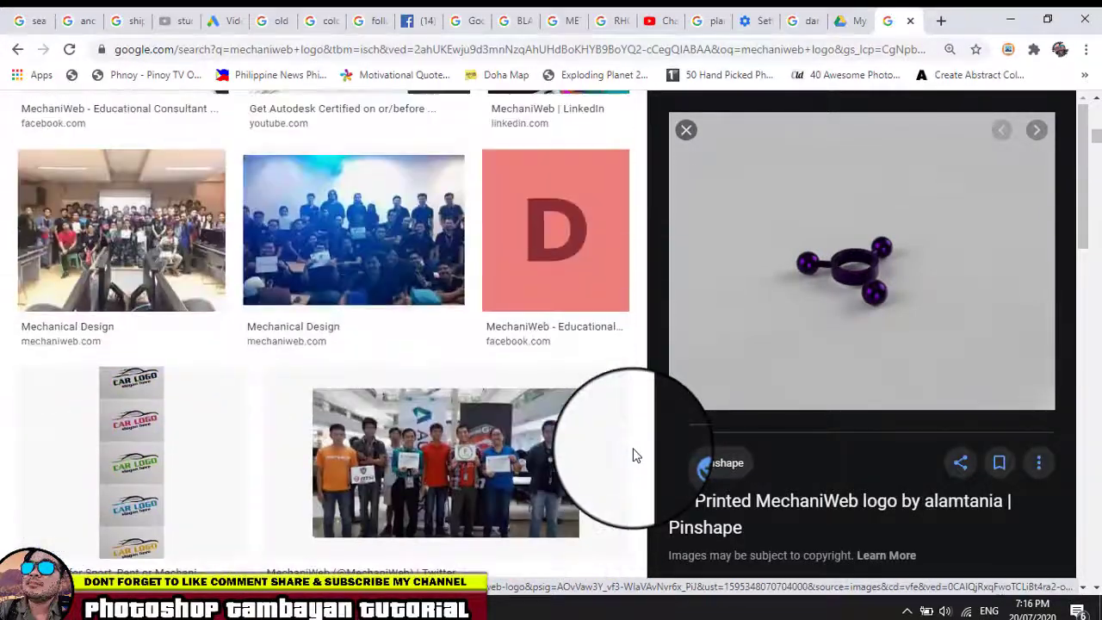
pyautogui.scroll(5, 635, 455)
pyautogui.scroll(5, 635, 455)
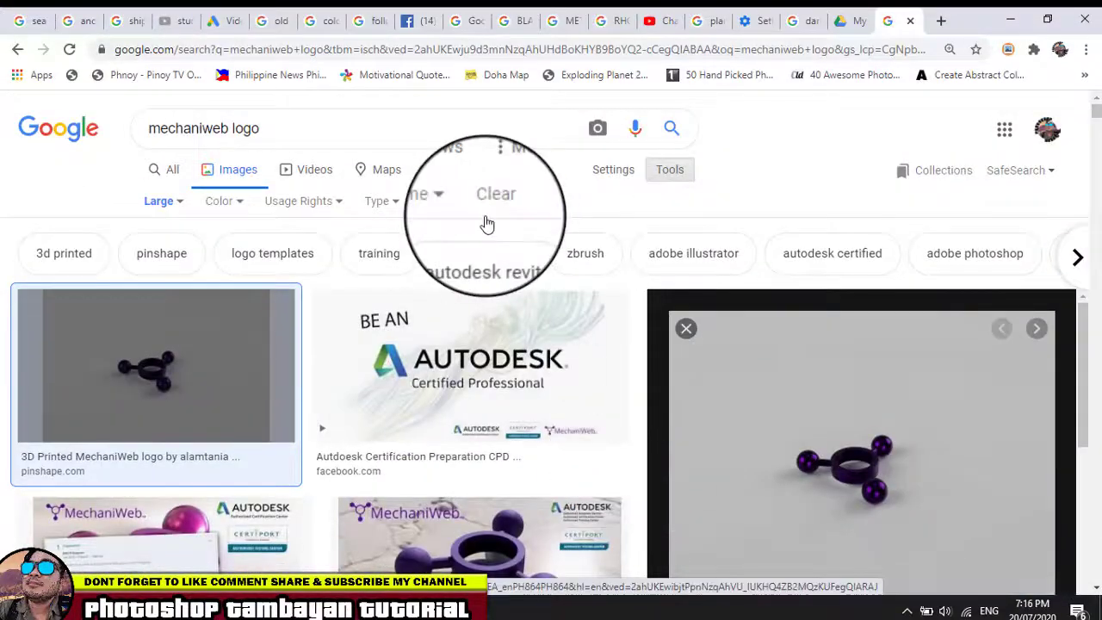
pyautogui.moveTo(231, 128); pyautogui.dragTo(82, 131)
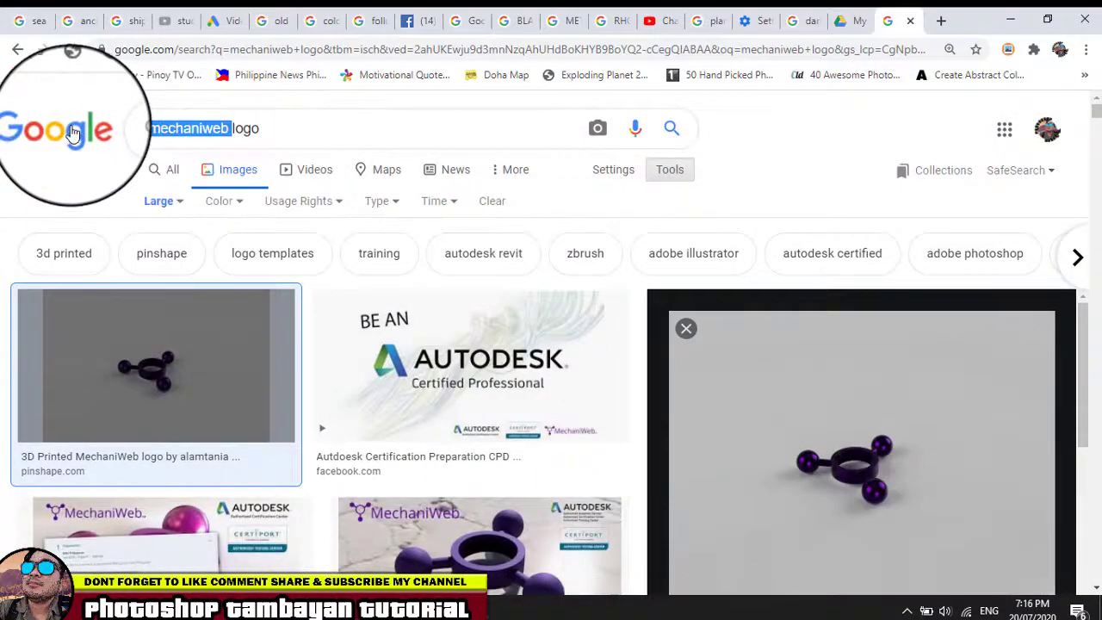
# - Search Google Images for 'youtube logo black & white'
pyautogui.write('youtube')
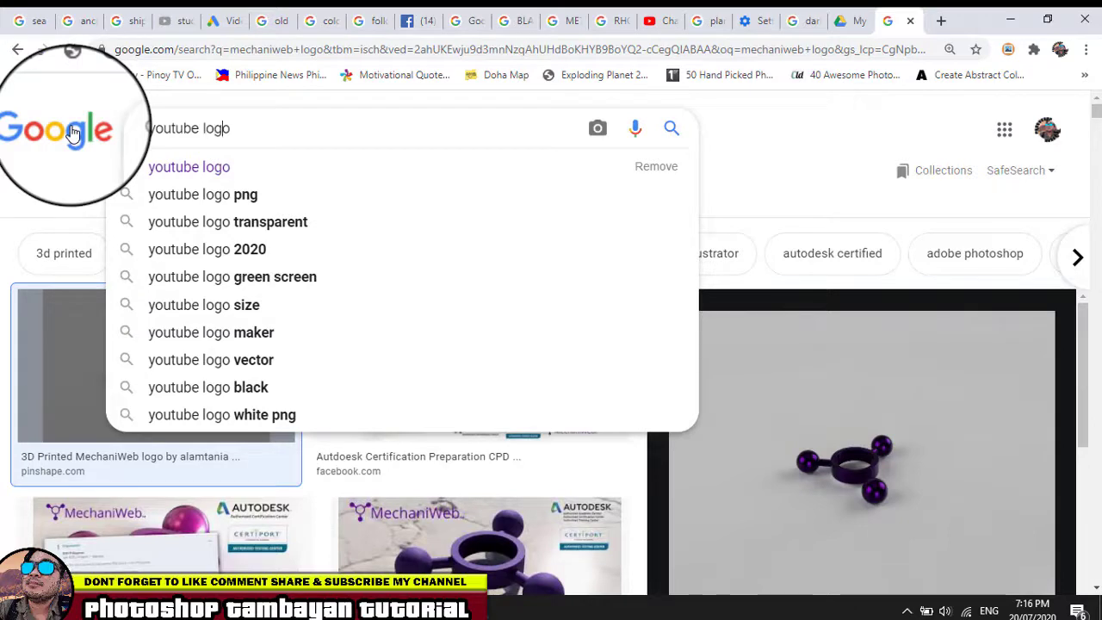
pyautogui.press('BackSpace')
pyautogui.write('black & w')
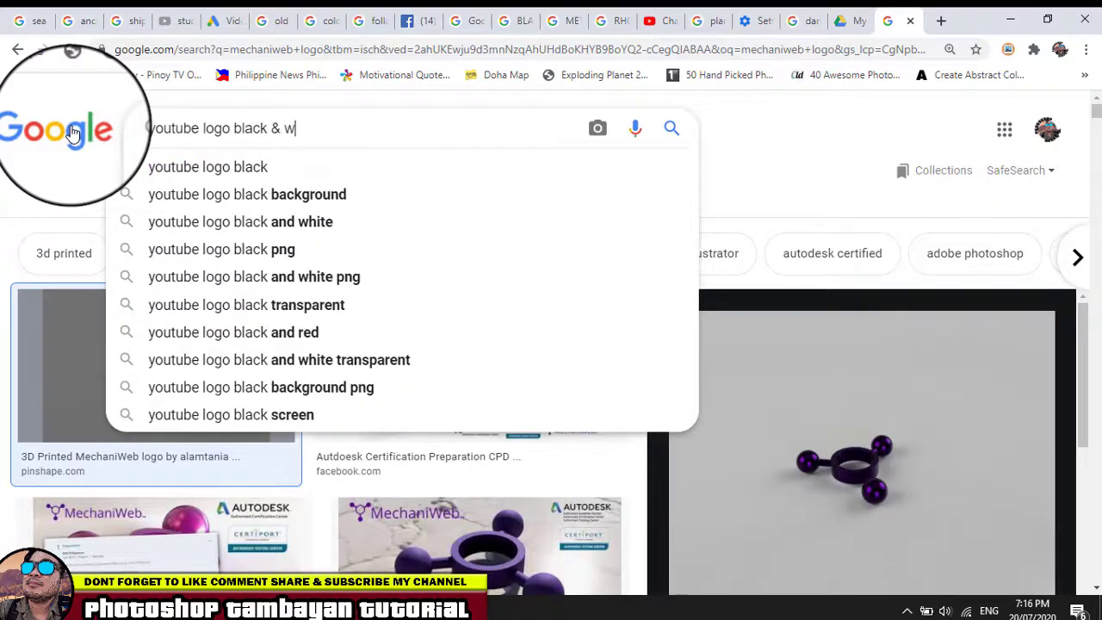
pyautogui.write('hite')
pyautogui.press('Return')
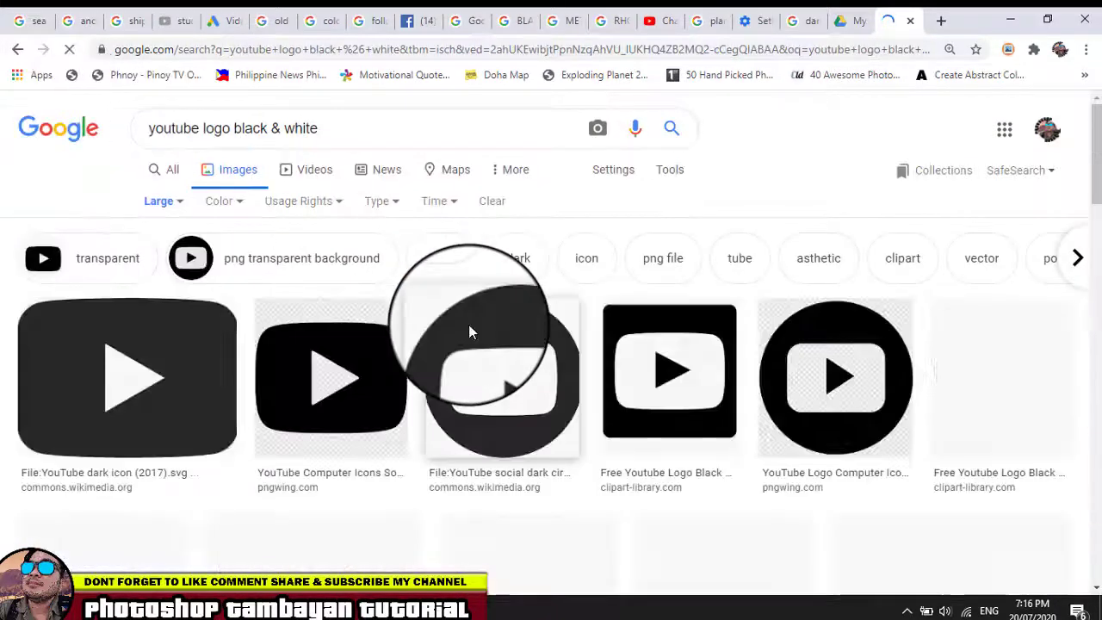
# - Preview the stacked black-and-white You Tube logo and bring up its image options
pyautogui.scroll(-2, 516, 381)
pyautogui.scroll(-2, 517, 382)
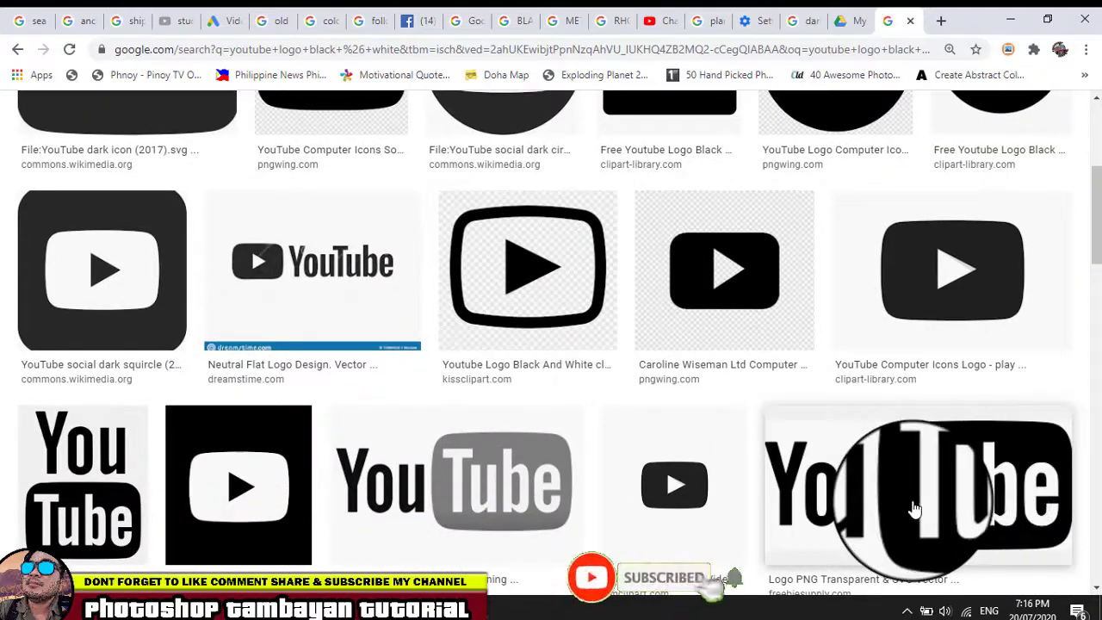
pyautogui.click(82, 447)
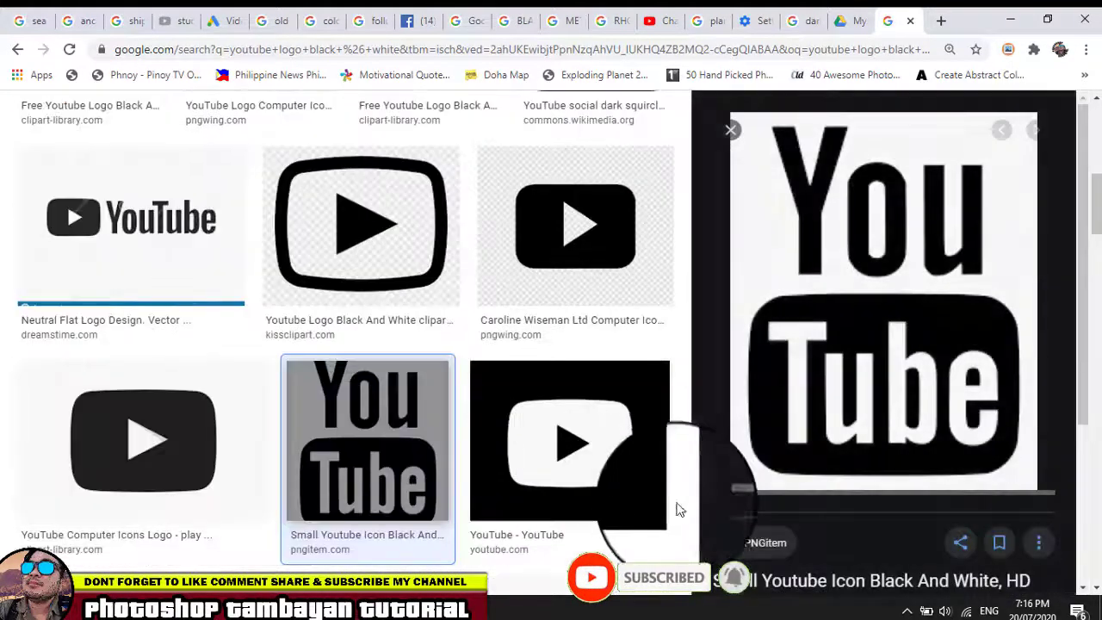
pyautogui.rightClick(954, 242)
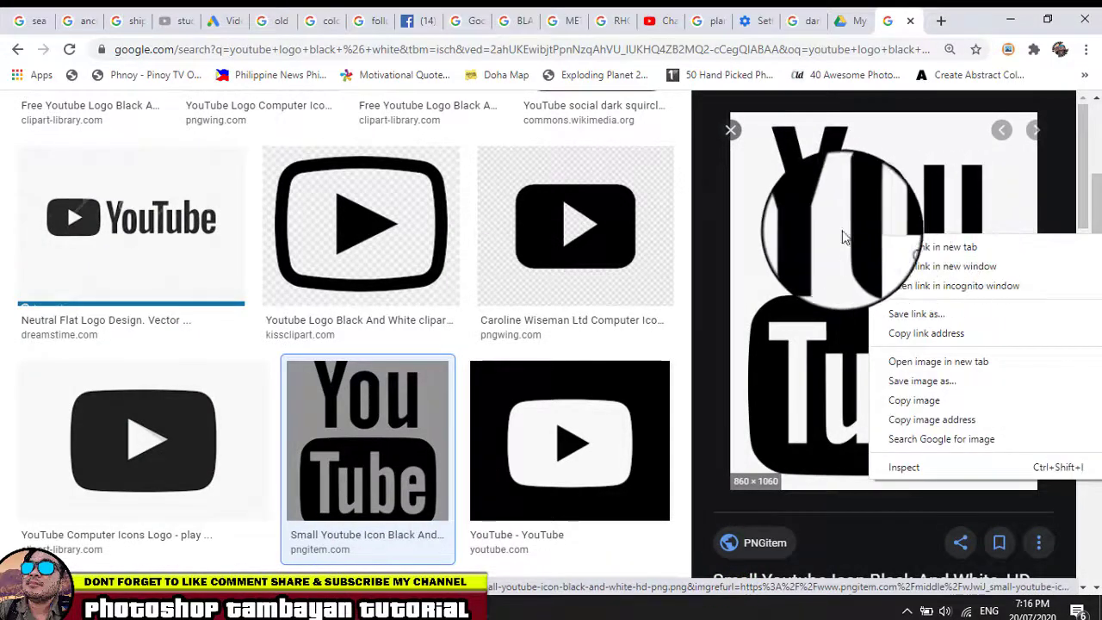
# - Copy the YouTube logo image and shrink the Twitter icon to about 80%
pyautogui.click(930, 408)
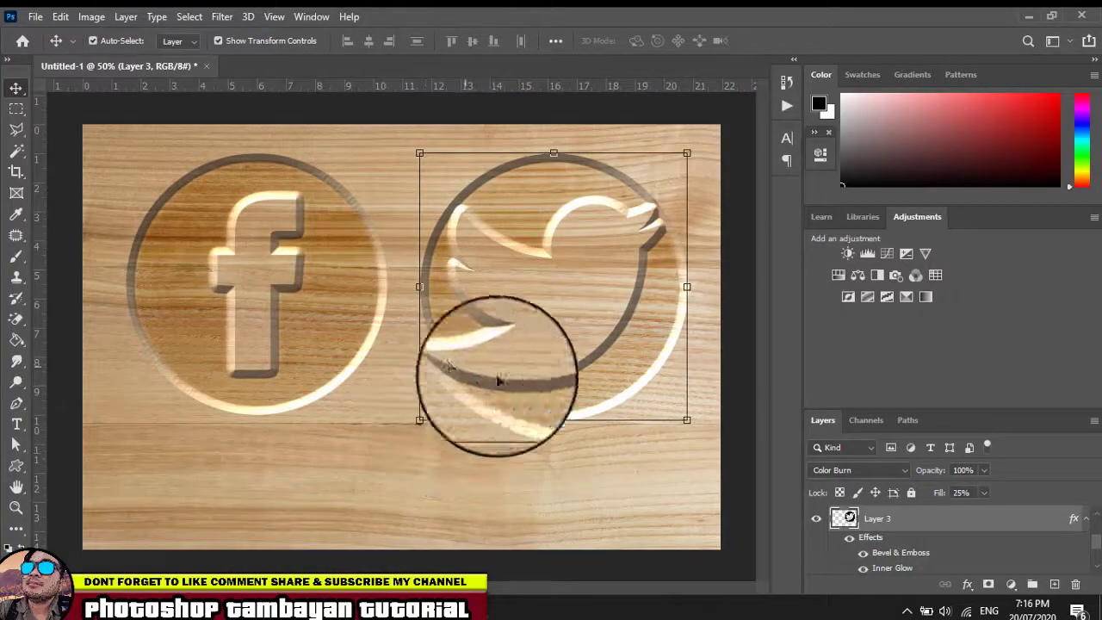
pyautogui.moveTo(686, 421); pyautogui.dragTo(636, 368)
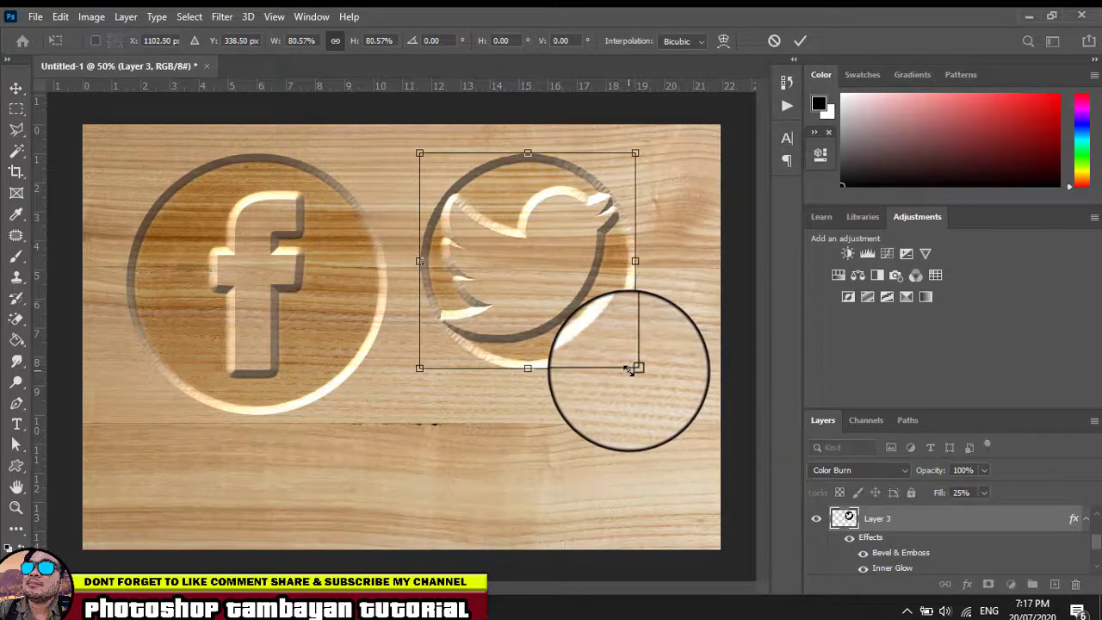
pyautogui.press('Return')
# - Shrink the Facebook icon to about 83%
pyautogui.click(390, 344)
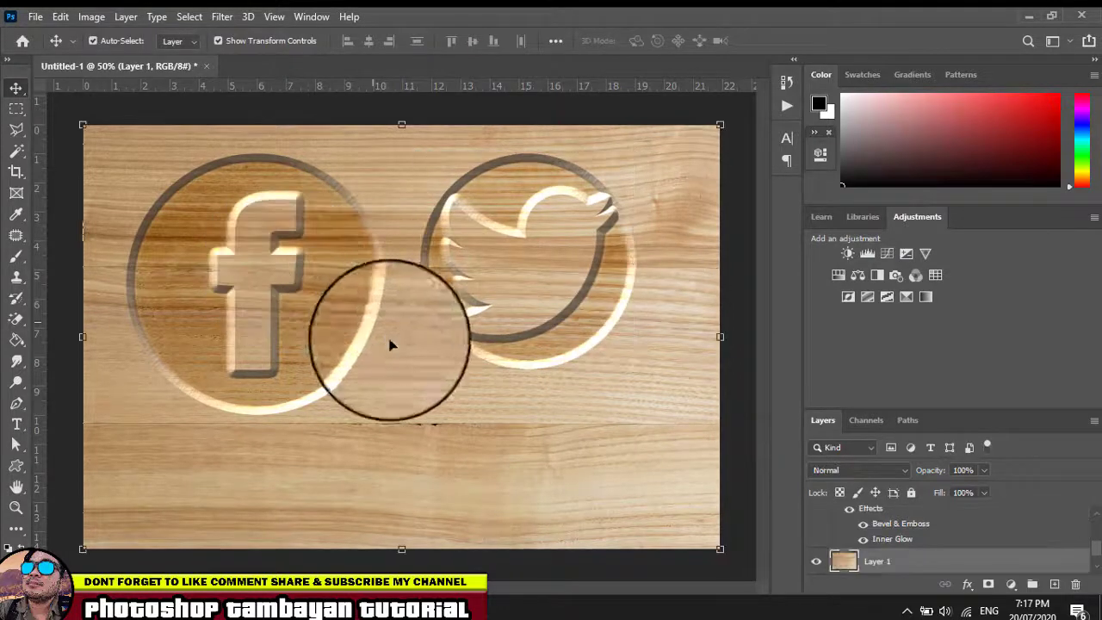
pyautogui.click(272, 308)
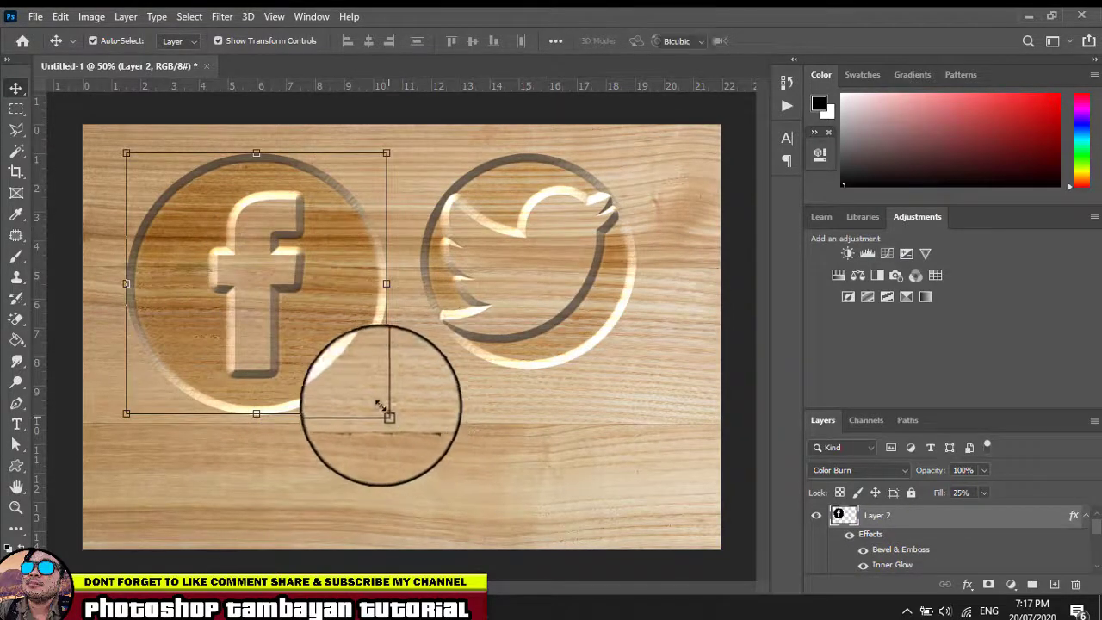
pyautogui.moveTo(385, 414)
pyautogui.mouseDown()
pyautogui.moveTo(334, 351)
pyautogui.moveTo(345, 374)
pyautogui.mouseUp()
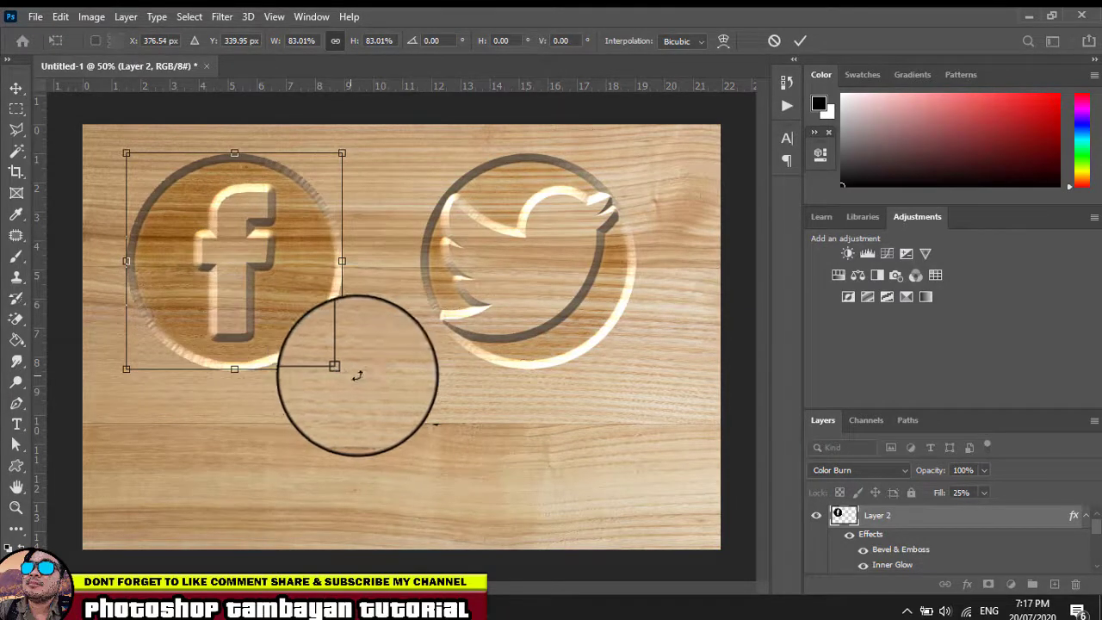
pyautogui.press('Return')
# - Move the Twitter icon left toward Facebook and paste the YouTube logo onto the board
pyautogui.click(506, 278)
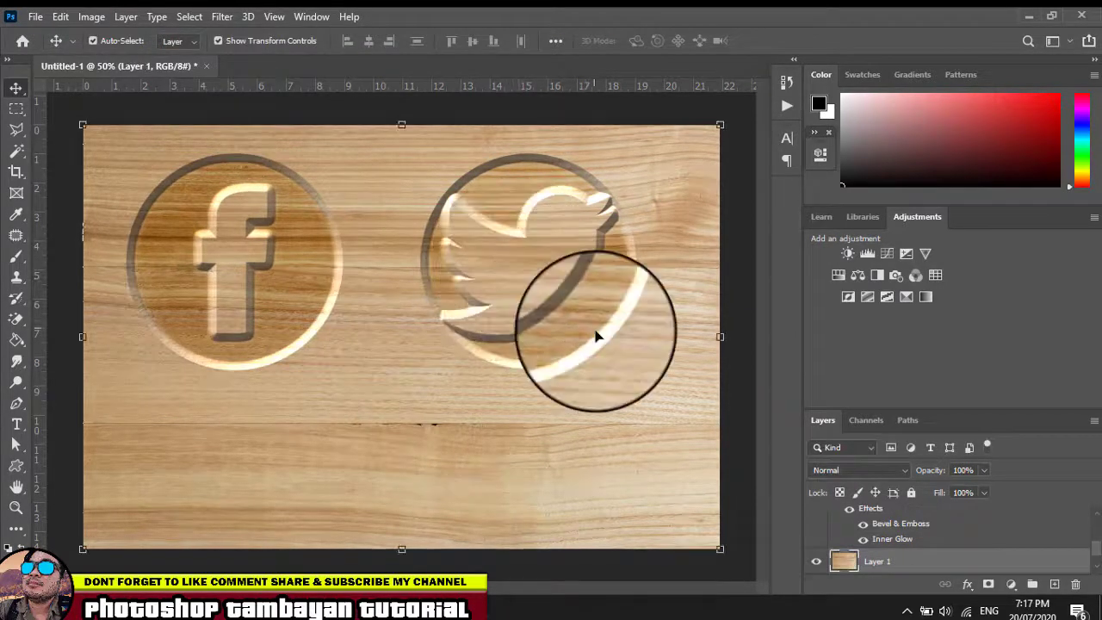
pyautogui.moveTo(598, 336)
pyautogui.mouseDown()
pyautogui.moveTo(526, 254)
pyautogui.moveTo(495, 257)
pyautogui.mouseUp()
pyautogui.hotkey('ctrl', 't')
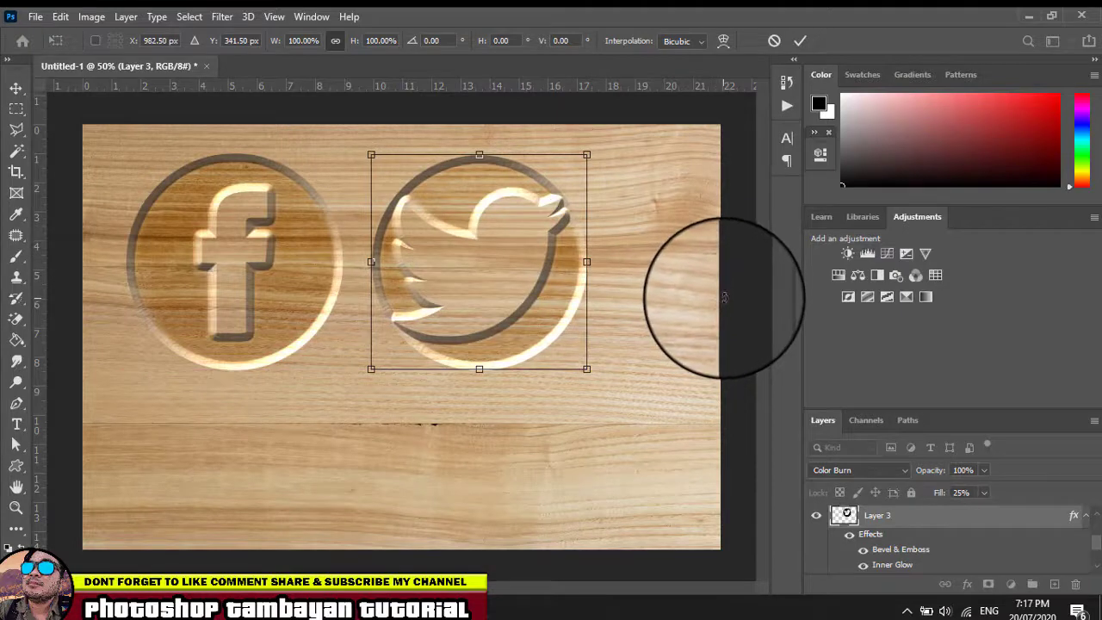
pyautogui.click(22, 89)
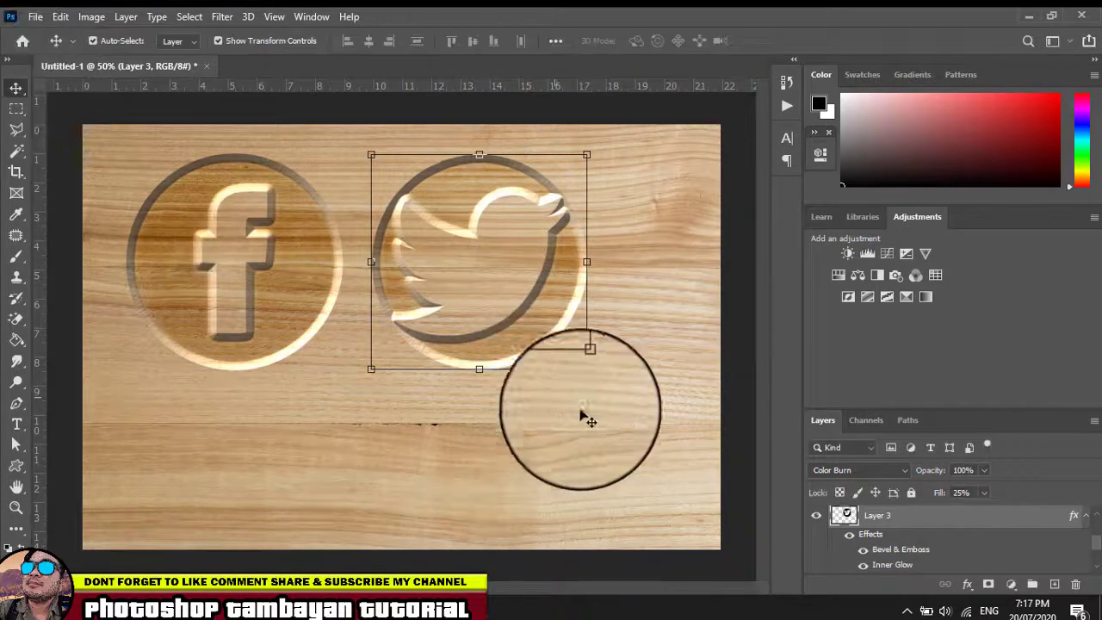
pyautogui.keyDown('ctrl'); pyautogui.click(655, 428); pyautogui.keyUp('ctrl')
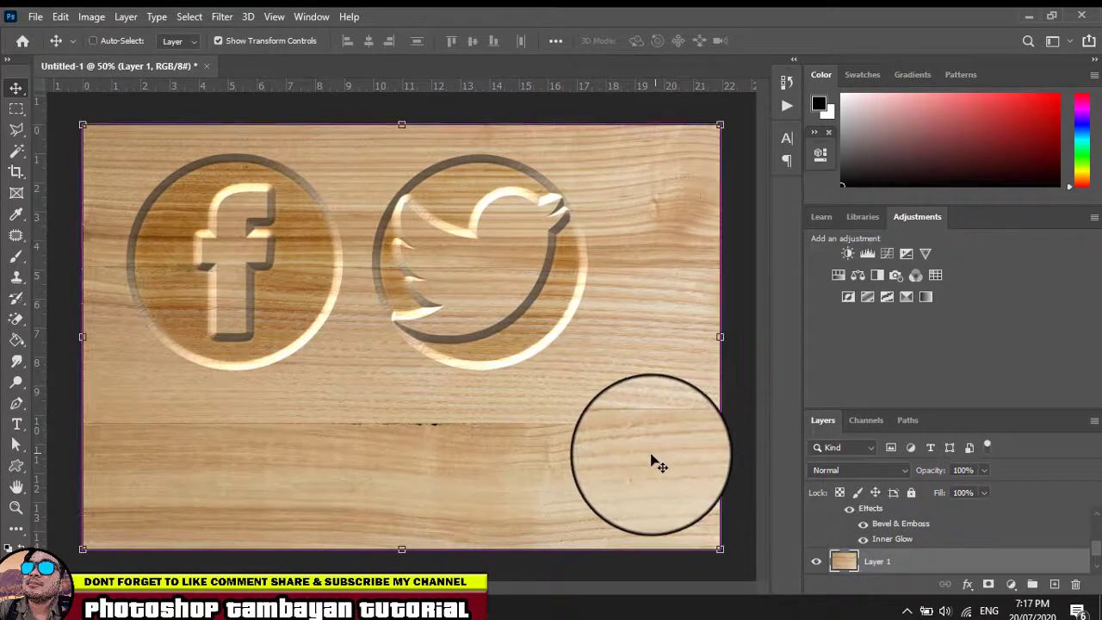
pyautogui.hotkey('ctrl', 'v')
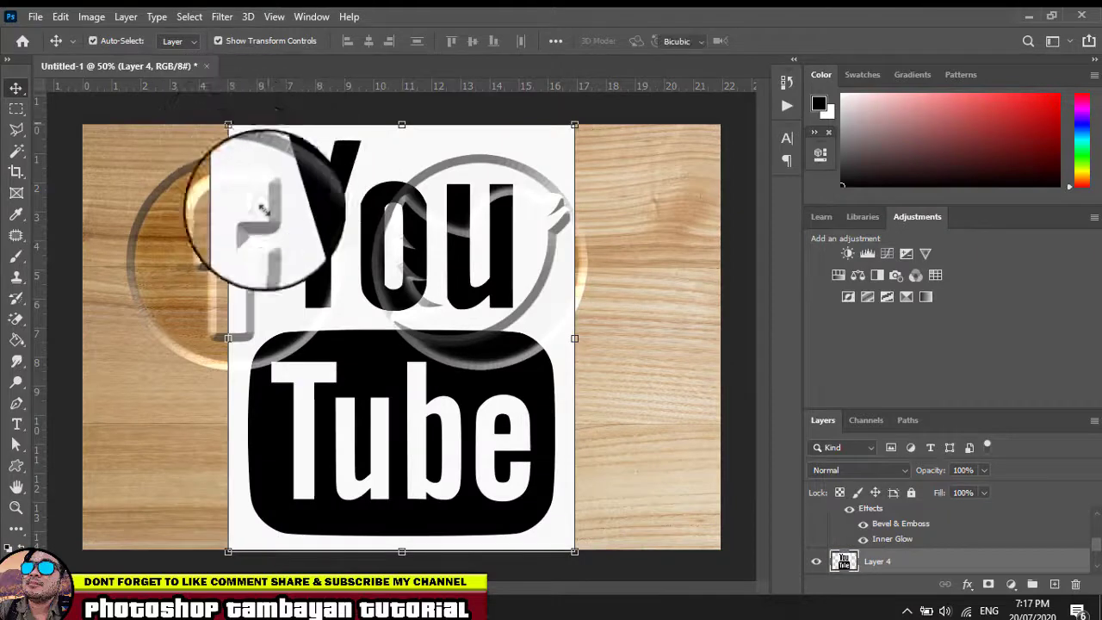
# - Scale the YouTube logo to about 60%, place it lower right, and erase its white background
pyautogui.moveTo(227, 125); pyautogui.dragTo(367, 295)
pyautogui.moveTo(492, 442); pyautogui.dragTo(622, 420)
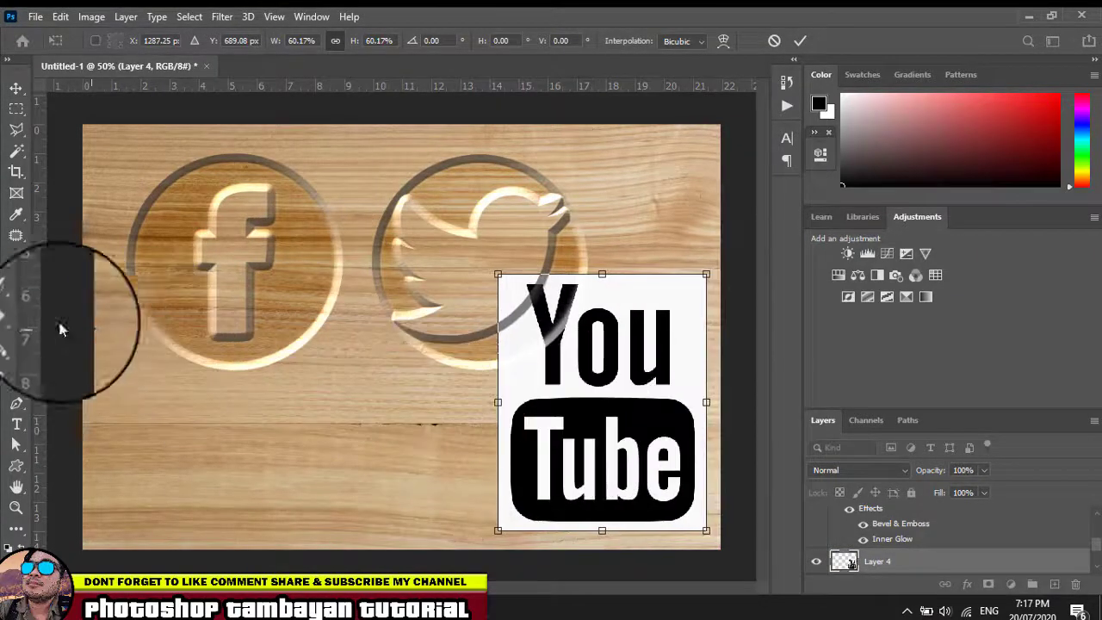
pyautogui.click(16, 320)
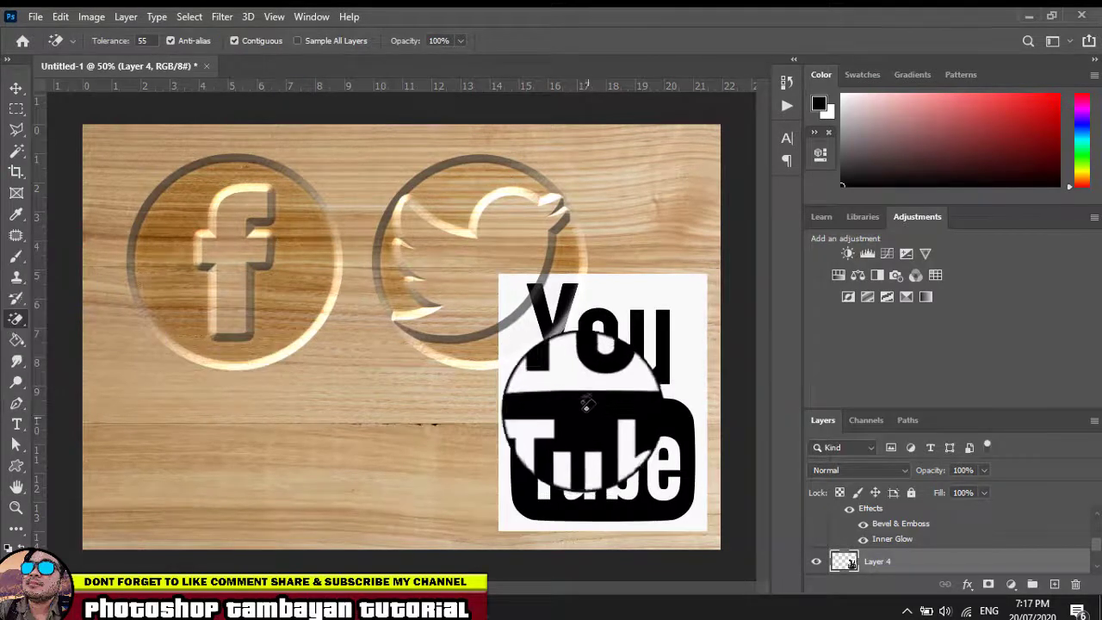
pyautogui.click(517, 363)
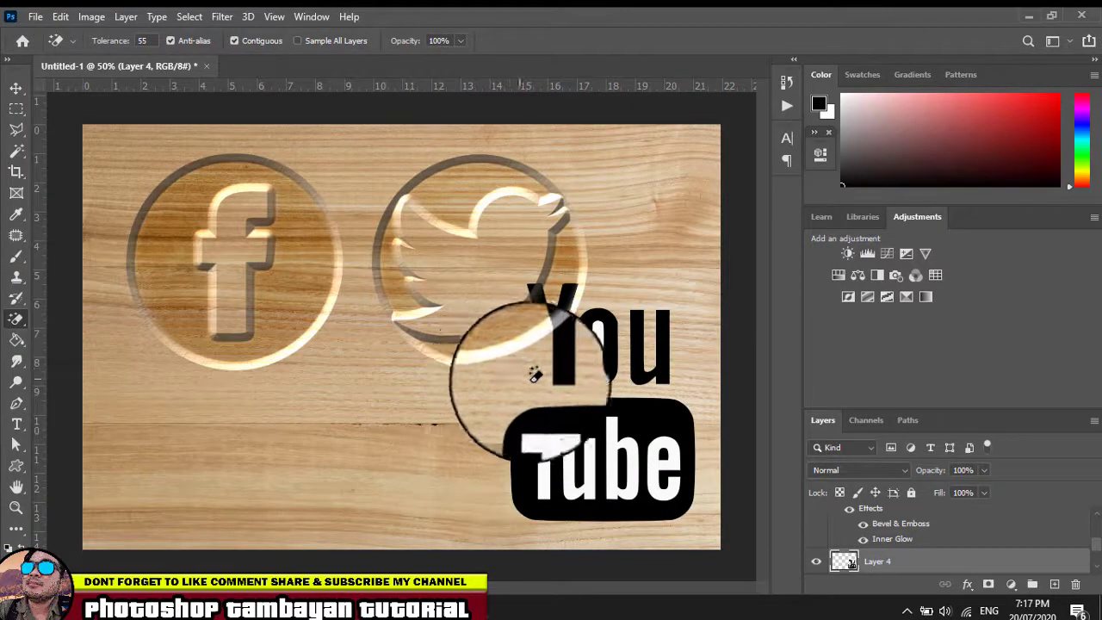
# - Erase the leftover white inside the YouTube letters, including the o and e
pyautogui.click(600, 353)
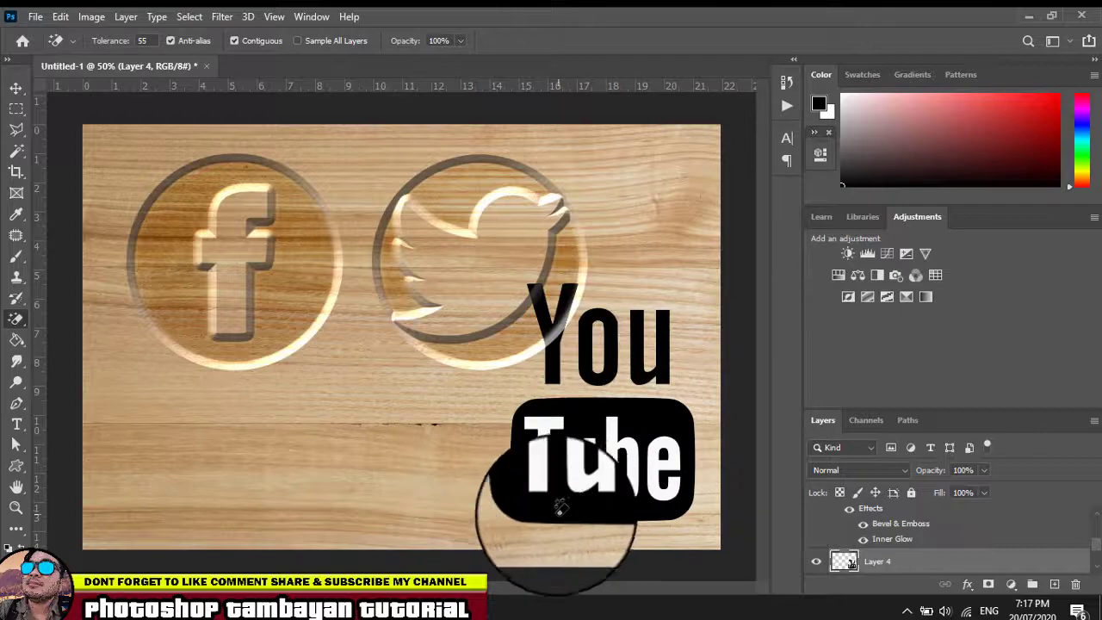
pyautogui.scroll(2, 558, 500)
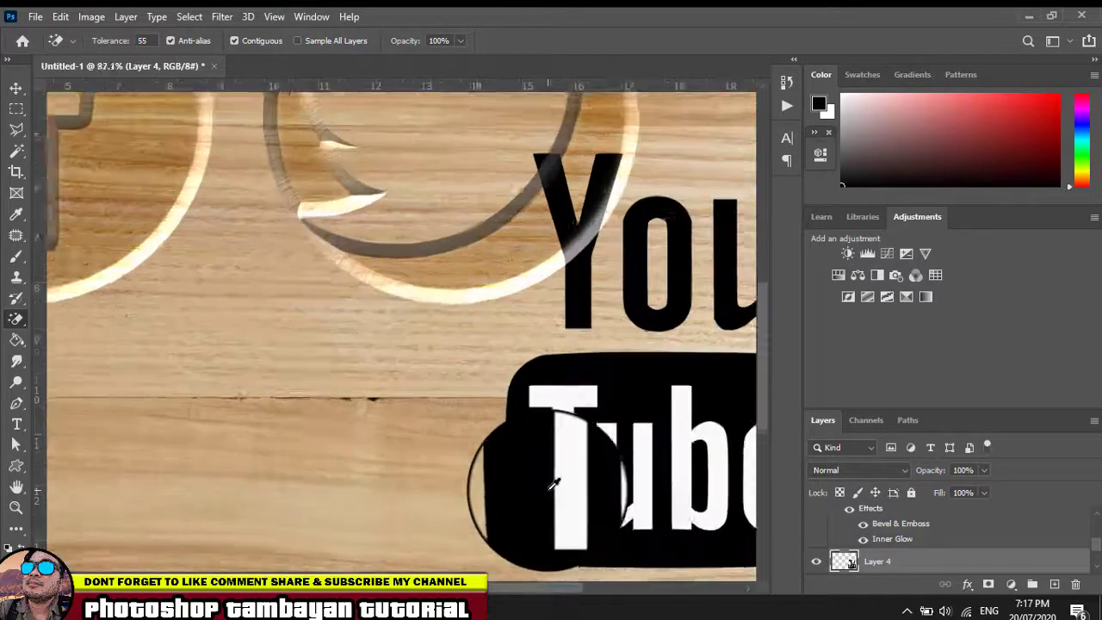
pyautogui.scroll(1, 554, 484)
pyautogui.moveTo(574, 485)
pyautogui.mouseDown()
pyautogui.moveTo(382, 406)
pyautogui.moveTo(314, 398)
pyautogui.moveTo(308, 288)
pyautogui.moveTo(376, 419)
pyautogui.moveTo(483, 305)
pyautogui.moveTo(576, 343)
pyautogui.moveTo(550, 315)
pyautogui.mouseUp()
pyautogui.click(17, 89)
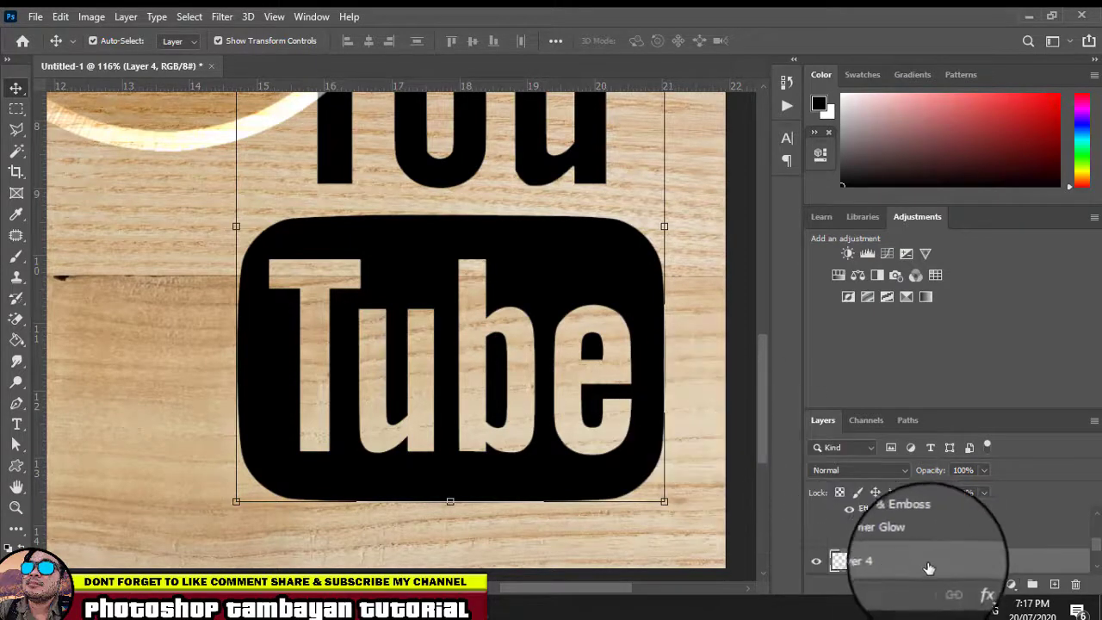
# - Paste the copied carved-wood layer style onto the YouTube logo layer
pyautogui.rightClick(999, 564)
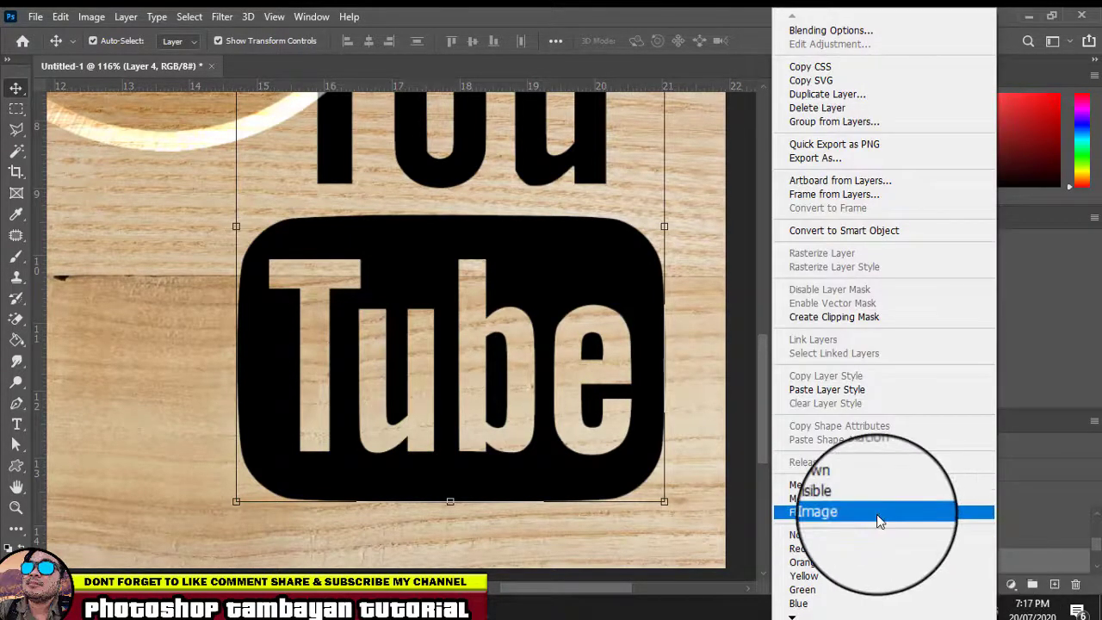
pyautogui.click(834, 392)
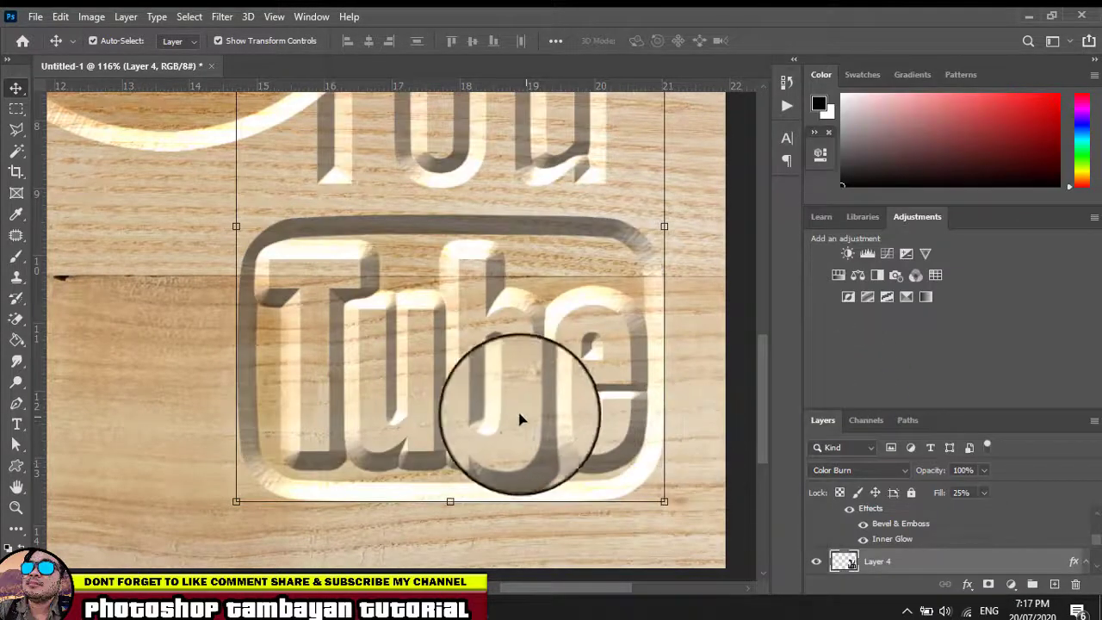
pyautogui.scroll(-3, 393, 320)
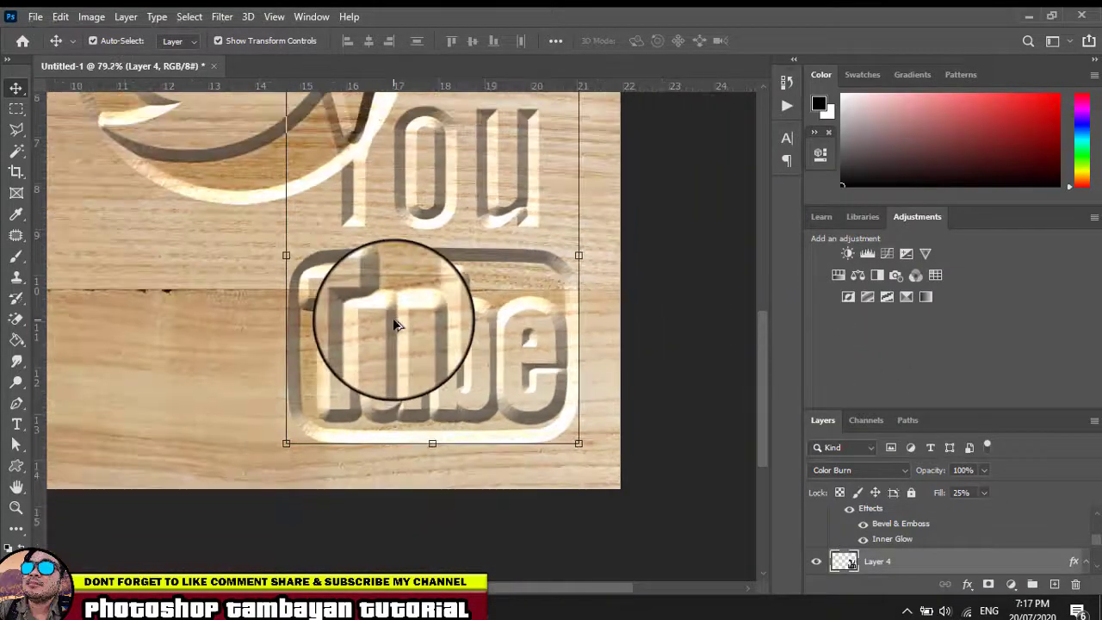
pyautogui.scroll(-2, 396, 326)
pyautogui.scroll(-1, 399, 327)
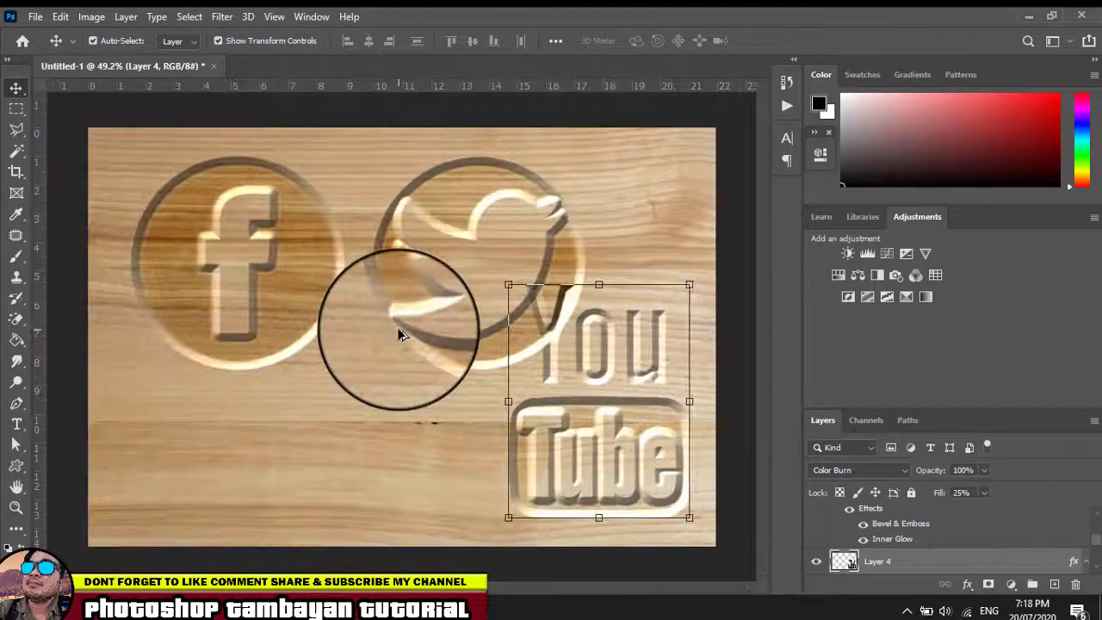
# - Reposition the Facebook carving to tighten spacing, then select the YouTube logo layer
pyautogui.click(393, 160)
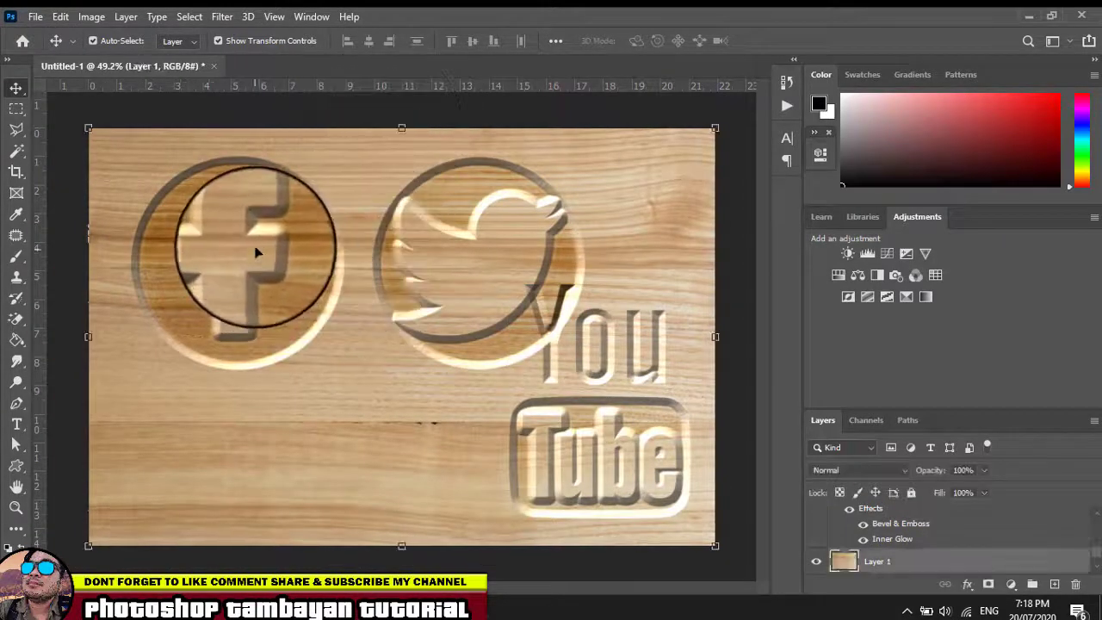
pyautogui.moveTo(260, 248)
pyautogui.mouseDown()
pyautogui.moveTo(338, 329)
pyautogui.moveTo(465, 259)
pyautogui.moveTo(491, 370)
pyautogui.moveTo(628, 470)
pyautogui.moveTo(622, 456)
pyautogui.mouseUp()
pyautogui.click(622, 457)
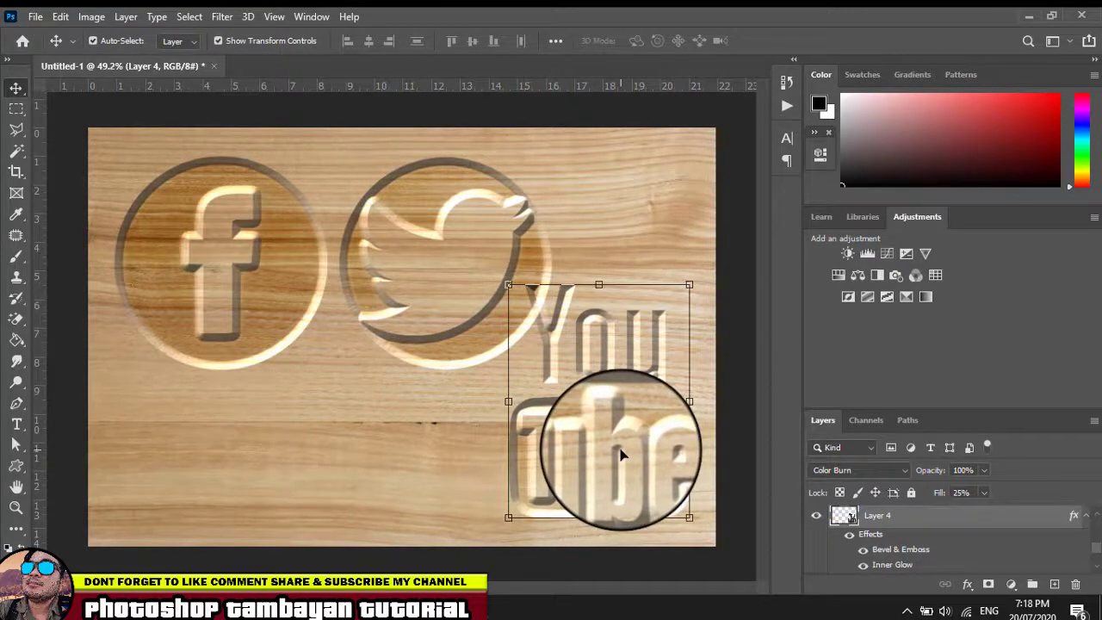
# - Undo a trial move of the YouTube logo and shrink the Facebook carving slightly
pyautogui.moveTo(623, 460); pyautogui.dragTo(634, 322)
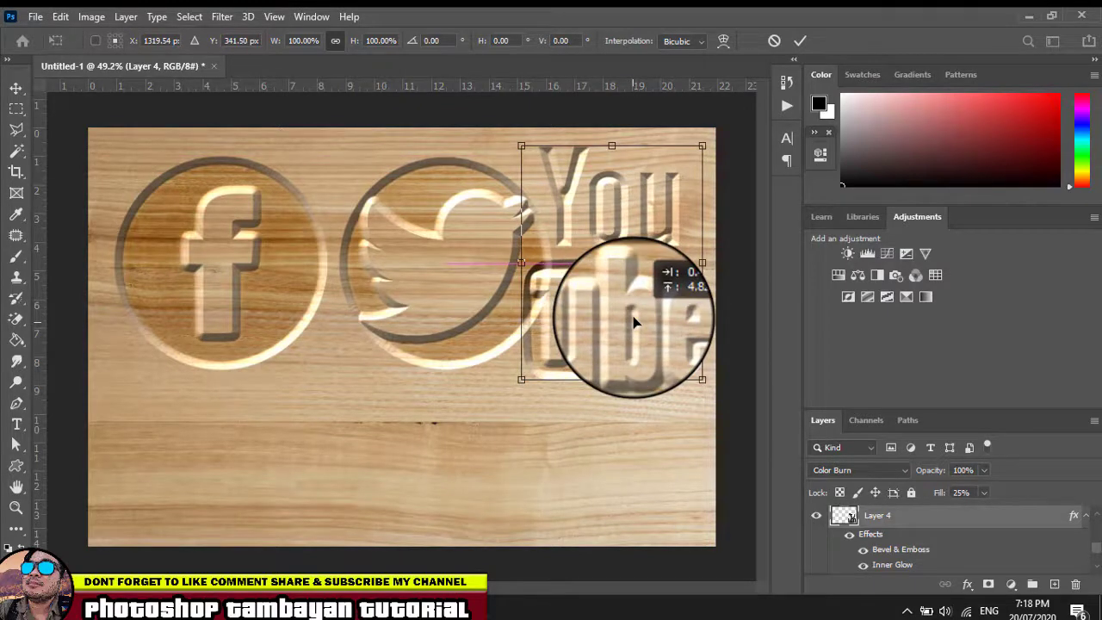
pyautogui.hotkey('ctrl', 'z')
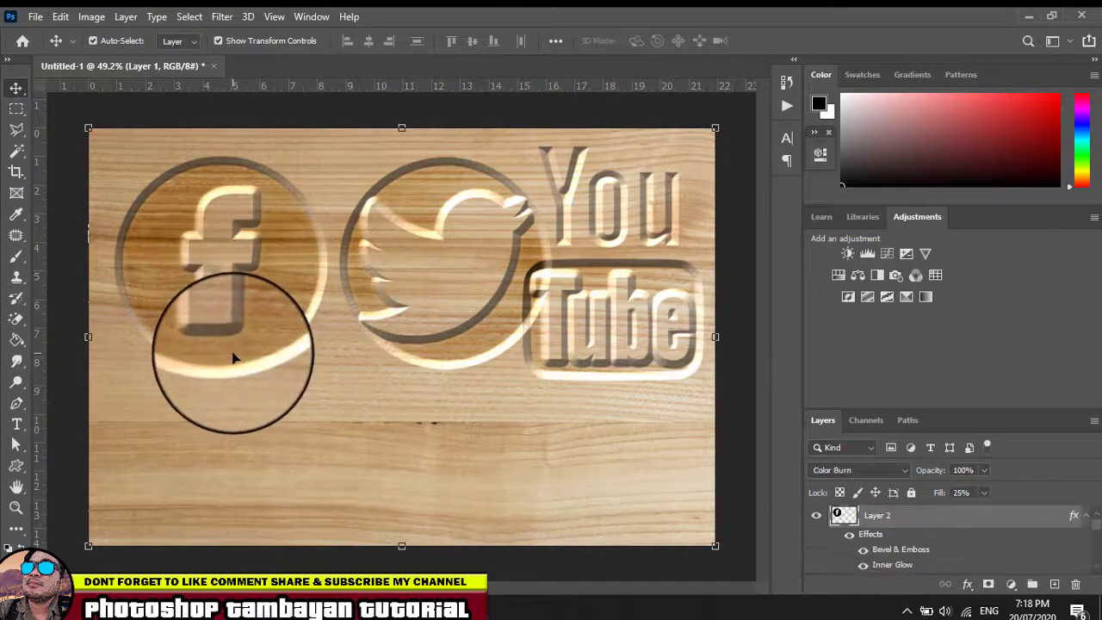
pyautogui.click(232, 357)
pyautogui.moveTo(278, 375)
pyautogui.mouseDown()
pyautogui.moveTo(327, 374)
pyautogui.moveTo(299, 342)
pyautogui.mouseUp()
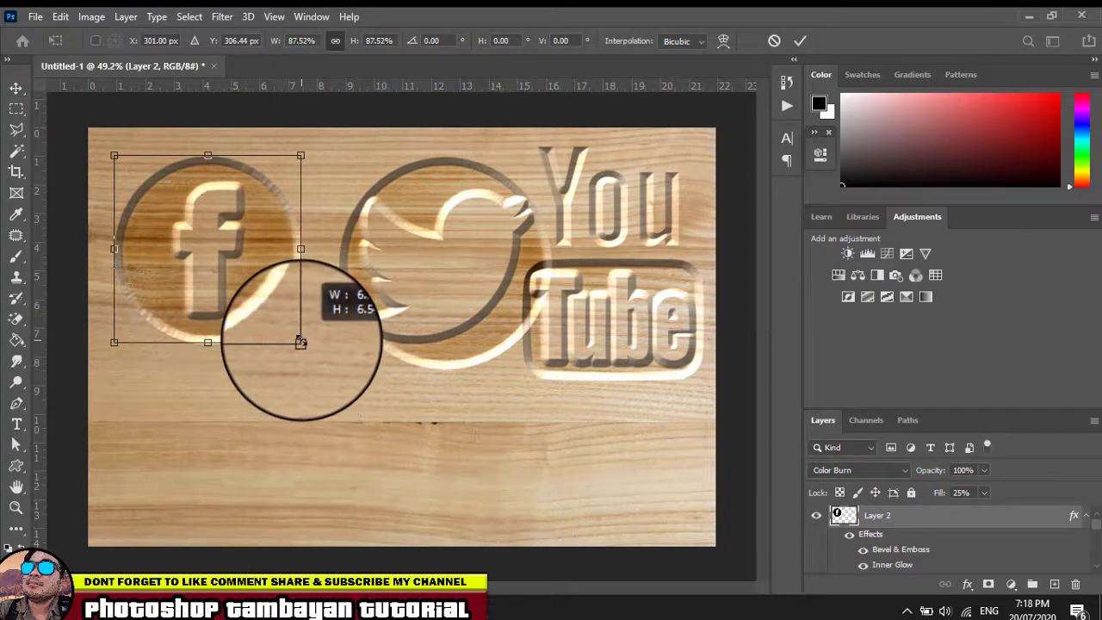
pyautogui.press('Return')
pyautogui.click(428, 278)
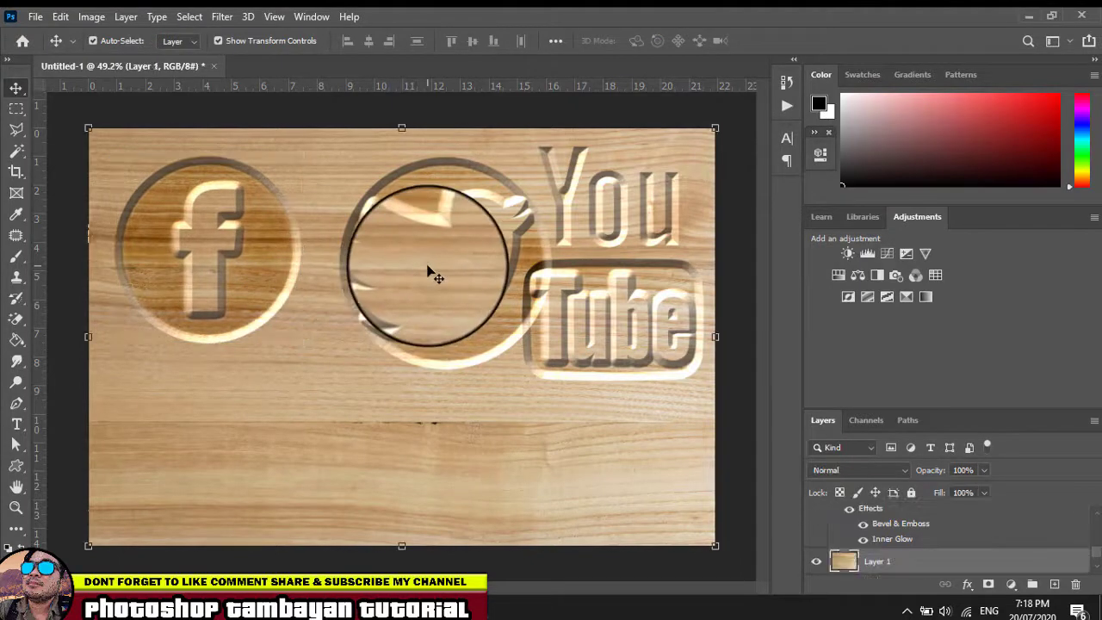
# - Shrink the Twitter carving to about 88% and nudge it left
pyautogui.hotkey('ctrl', 't')
pyautogui.moveTo(550, 367); pyautogui.dragTo(514, 338)
pyautogui.press('Return')
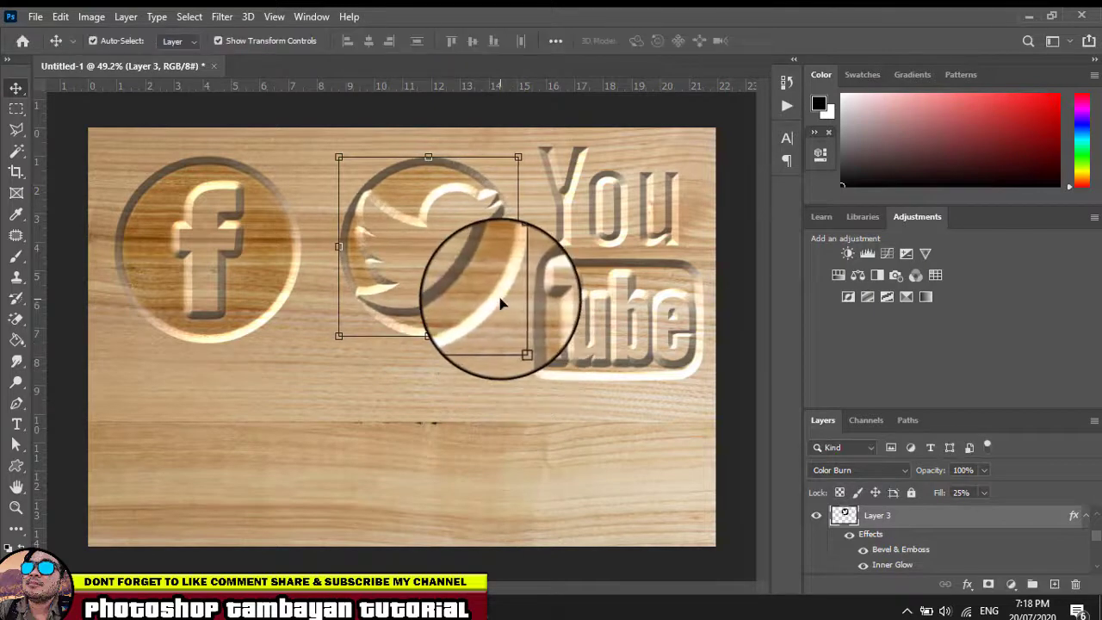
pyautogui.hotkey('shift', 'Left')
pyautogui.hotkey('shift', 'Left')
pyautogui.hotkey('shift', 'Left')
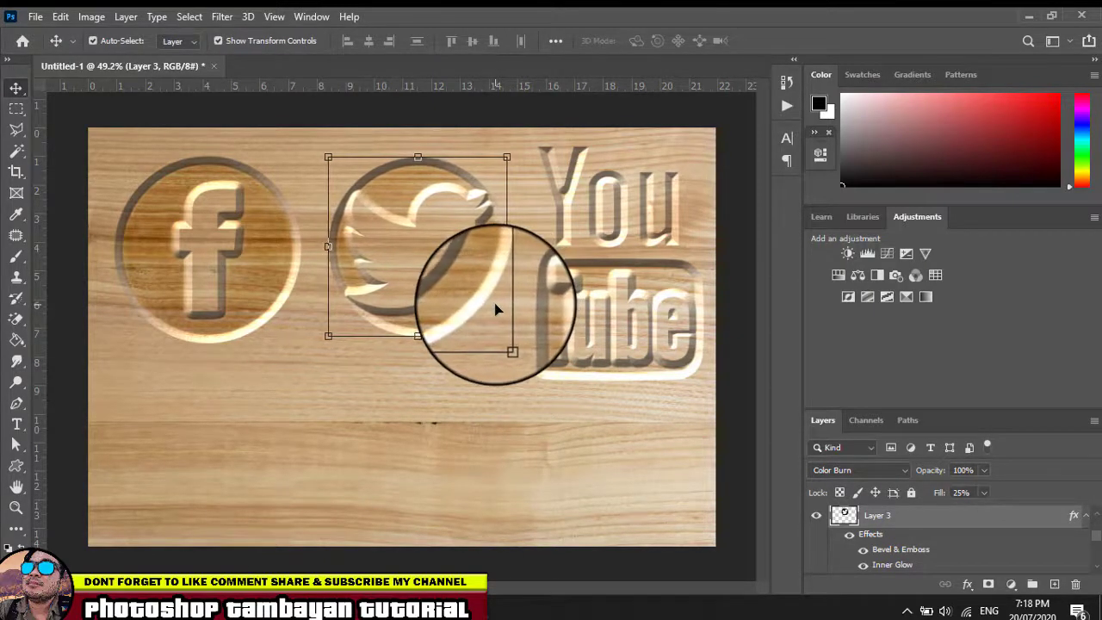
pyautogui.hotkey('shift', 'Left')
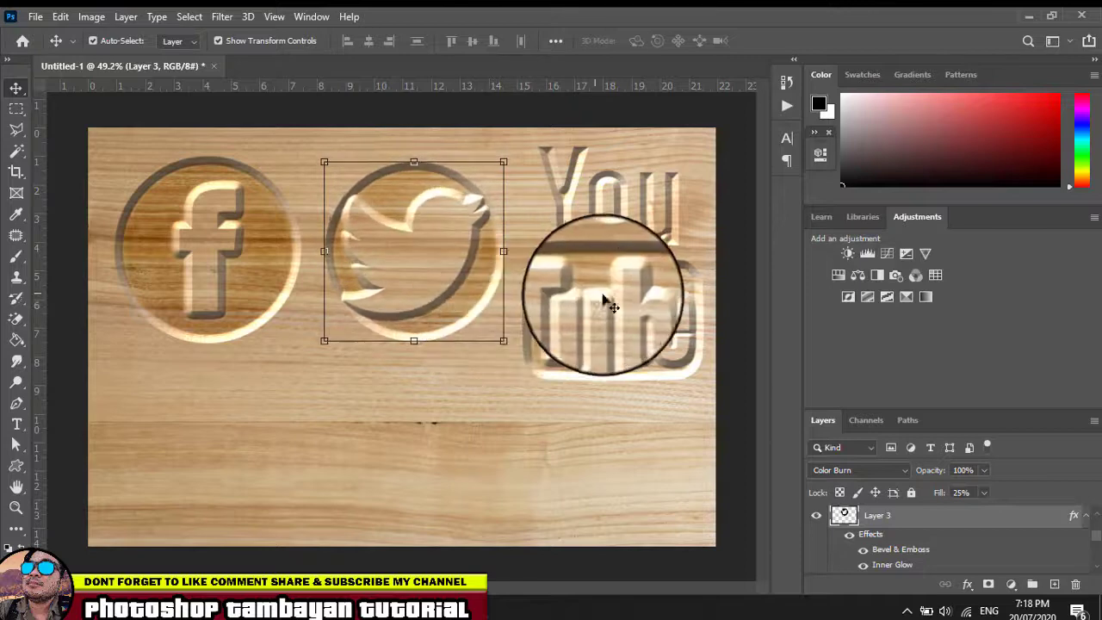
# - Nudge the YouTube logo up to line it up with the other carvings
pyautogui.click(619, 308)
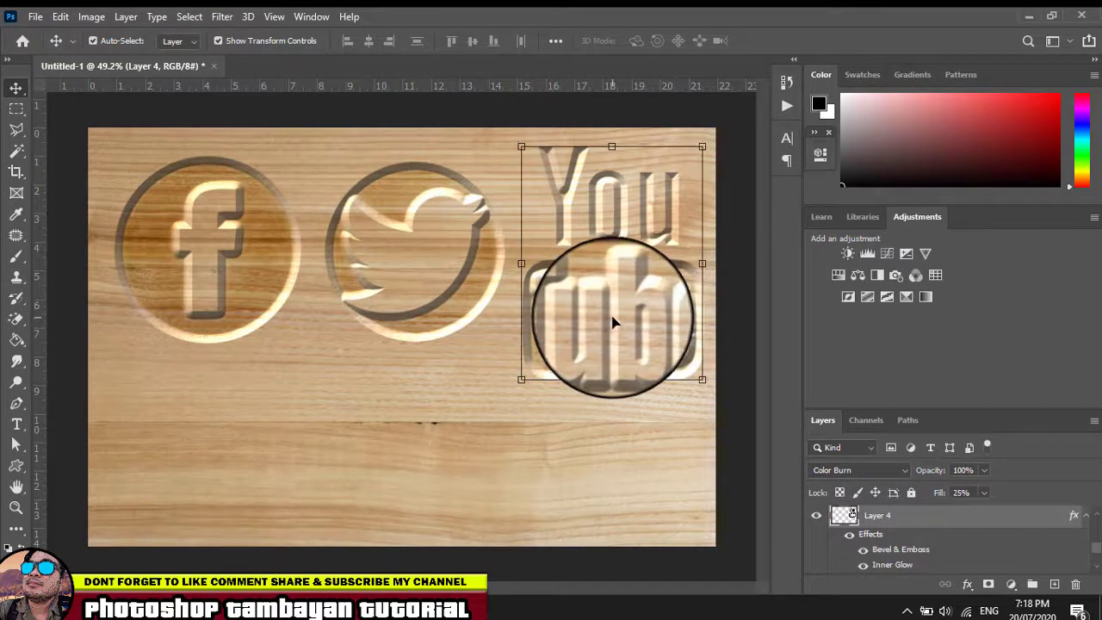
pyautogui.press('Up')
pyautogui.press('Up')
pyautogui.press('Up')
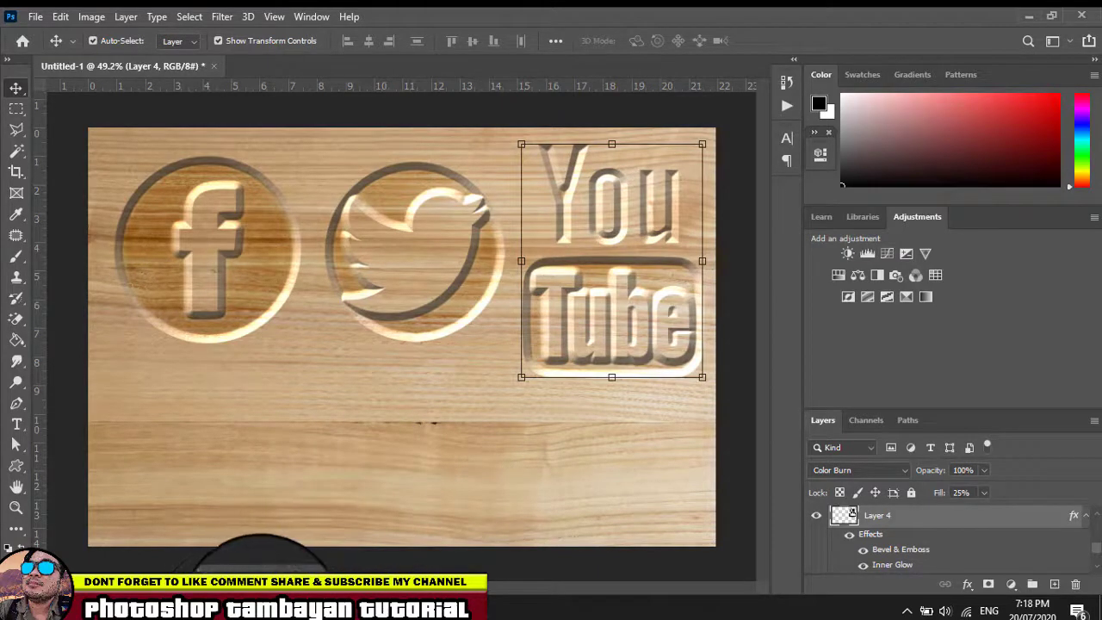
pyautogui.scroll(5, 324, 251)
# - Search Google Images for 'instagram logo black white' and copy the white-on-black Instagram icon
pyautogui.scroll(5, 221, 258)
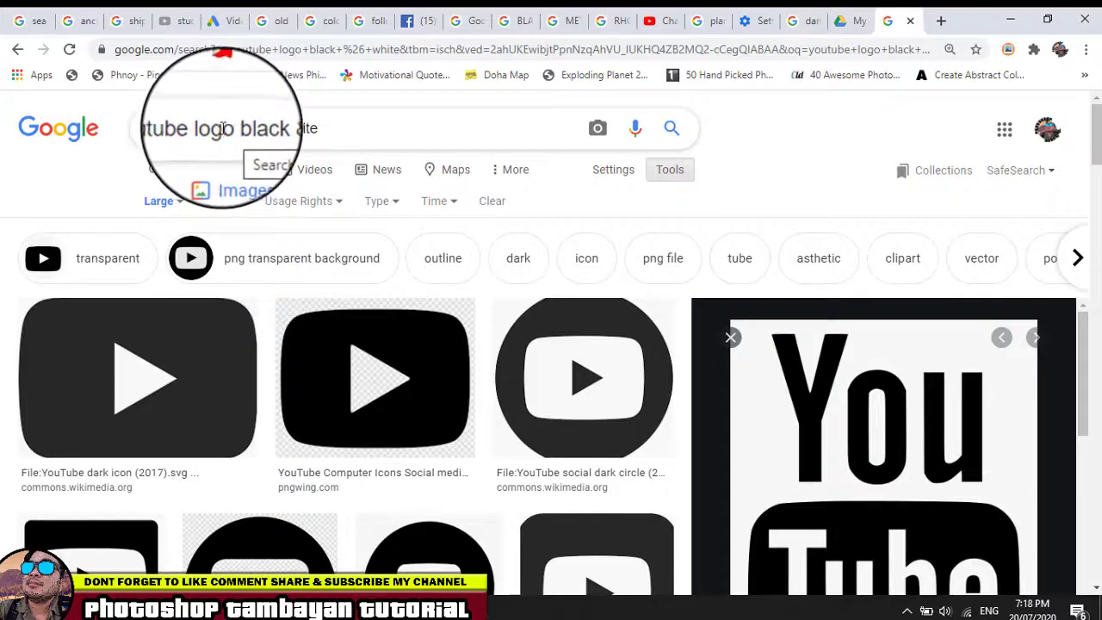
pyautogui.moveTo(198, 130); pyautogui.dragTo(129, 136)
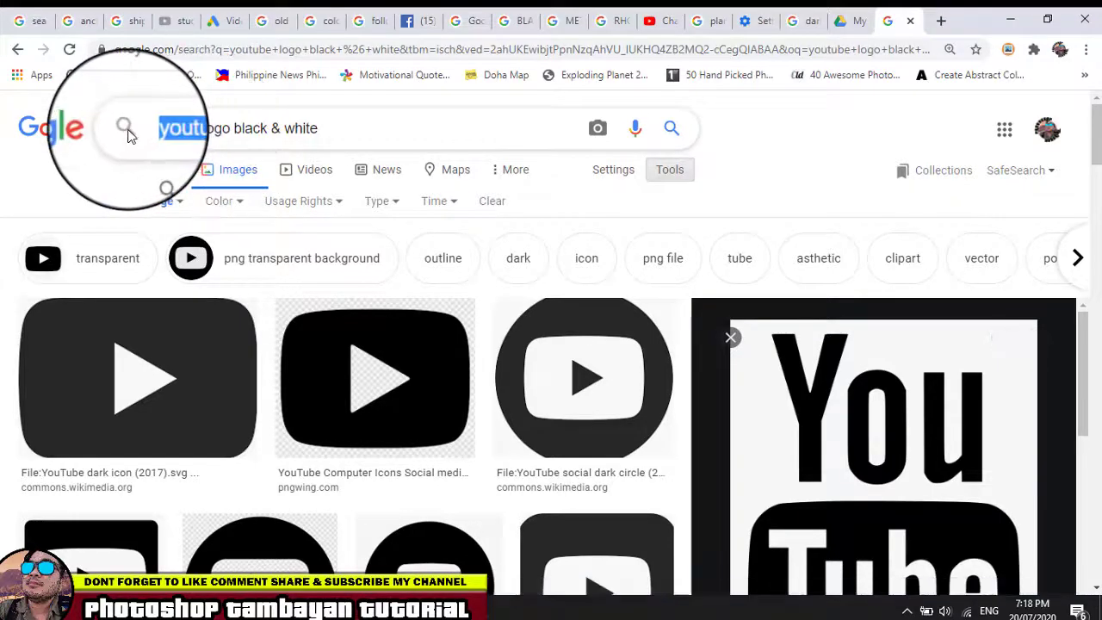
pyautogui.write('instagram')
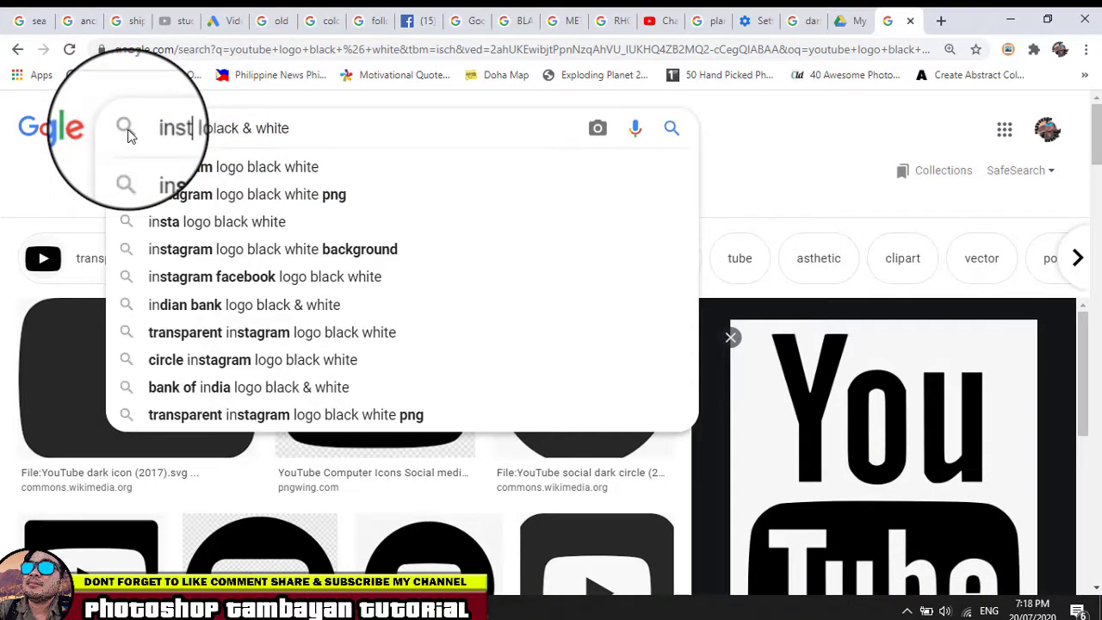
pyautogui.write(' logo')
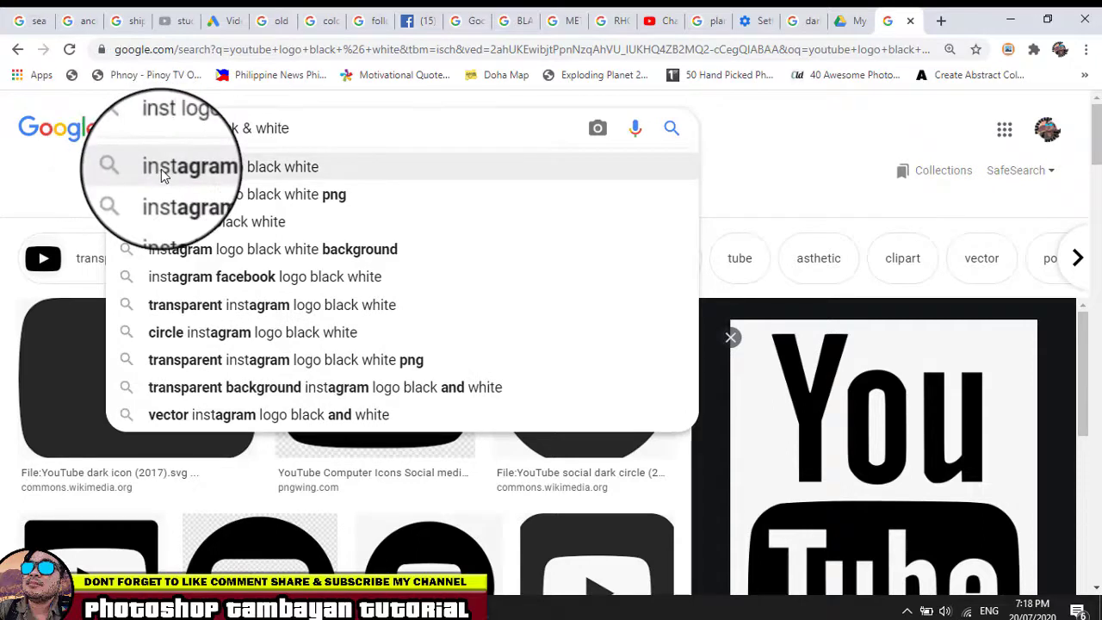
pyautogui.click(156, 168)
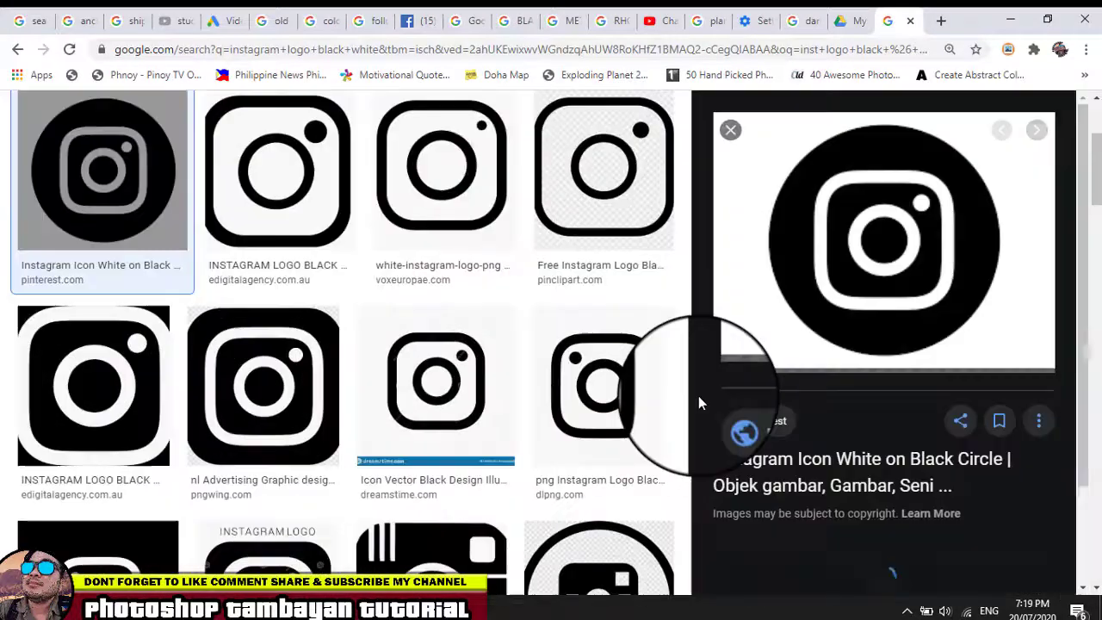
pyautogui.rightClick(865, 229)
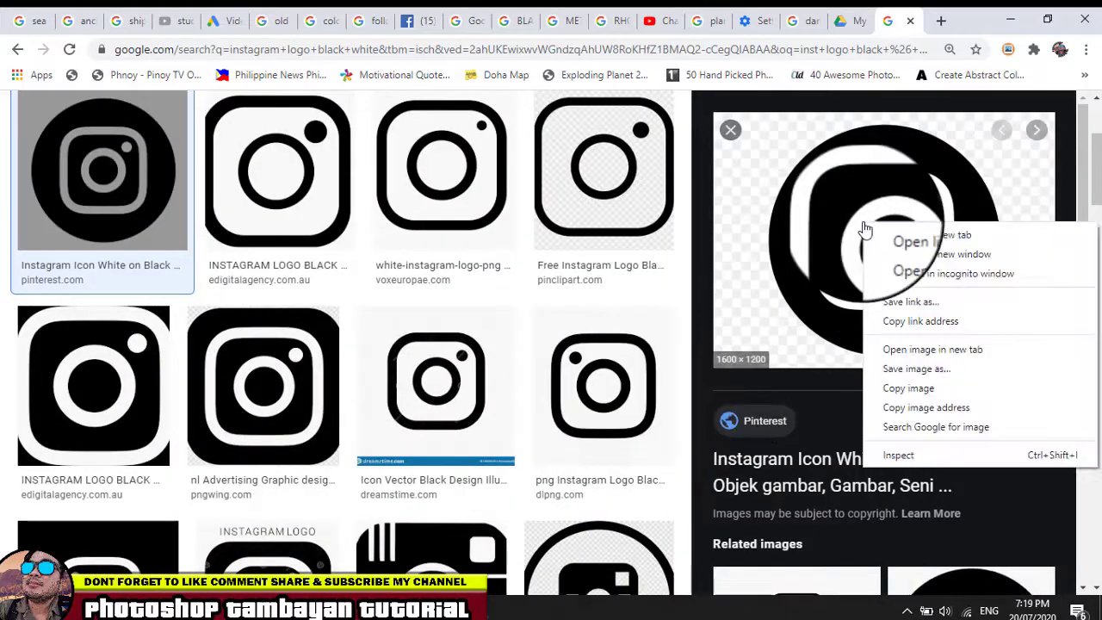
pyautogui.click(904, 387)
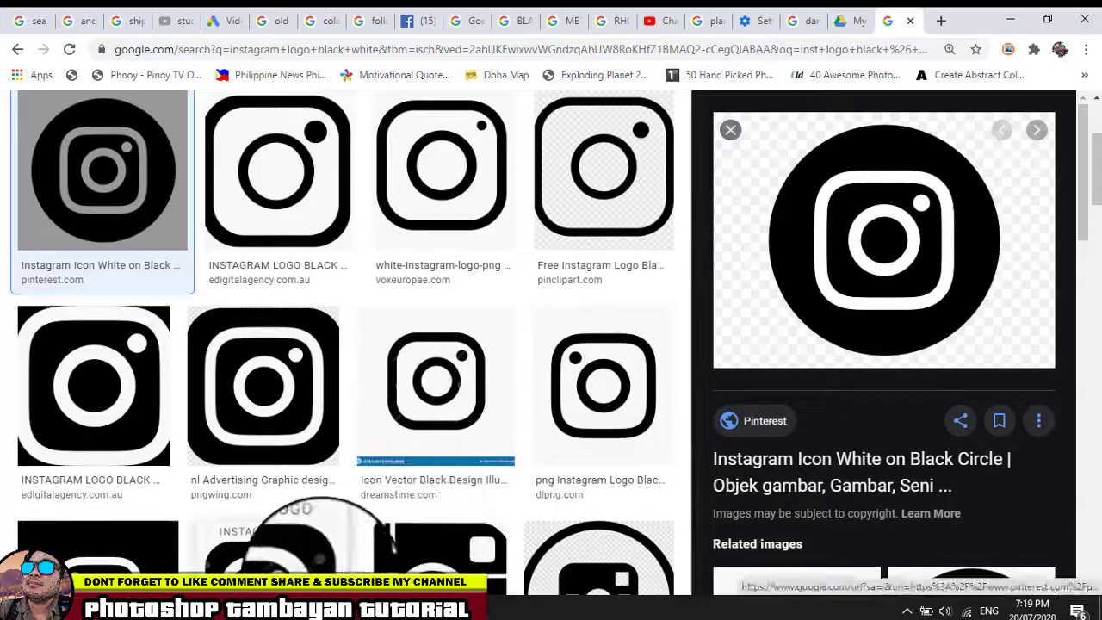
pyautogui.hotkey('alt', 'Tab')
# - Paste the Instagram icon as Layer 5 and scale it to about 42% below the carvings
pyautogui.moveTo(371, 455); pyautogui.dragTo(371, 448)
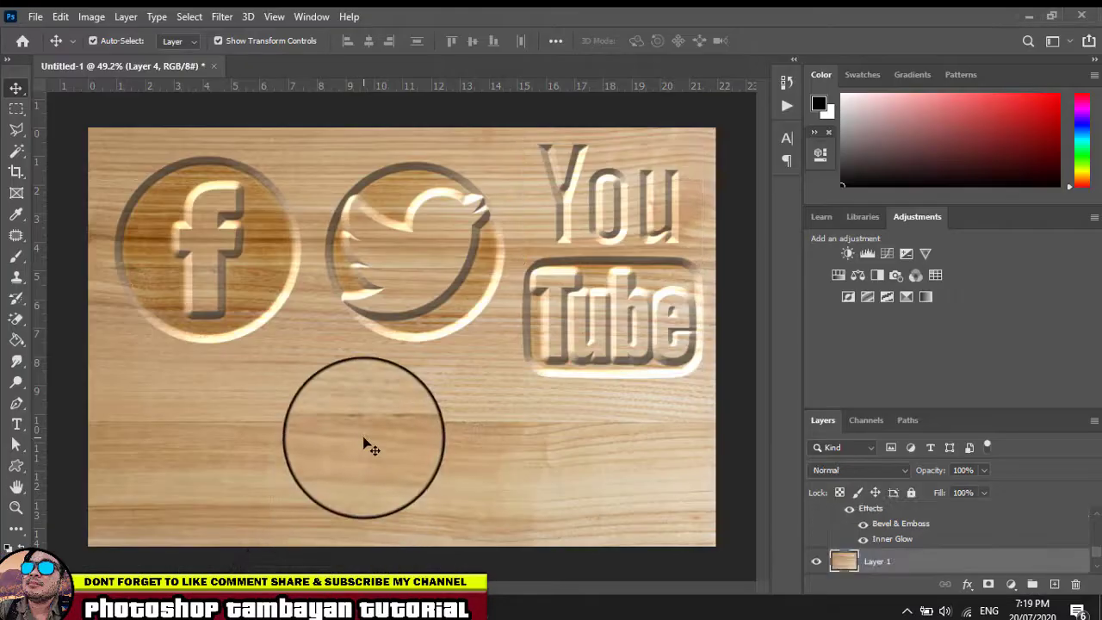
pyautogui.hotkey('ctrl', 'v')
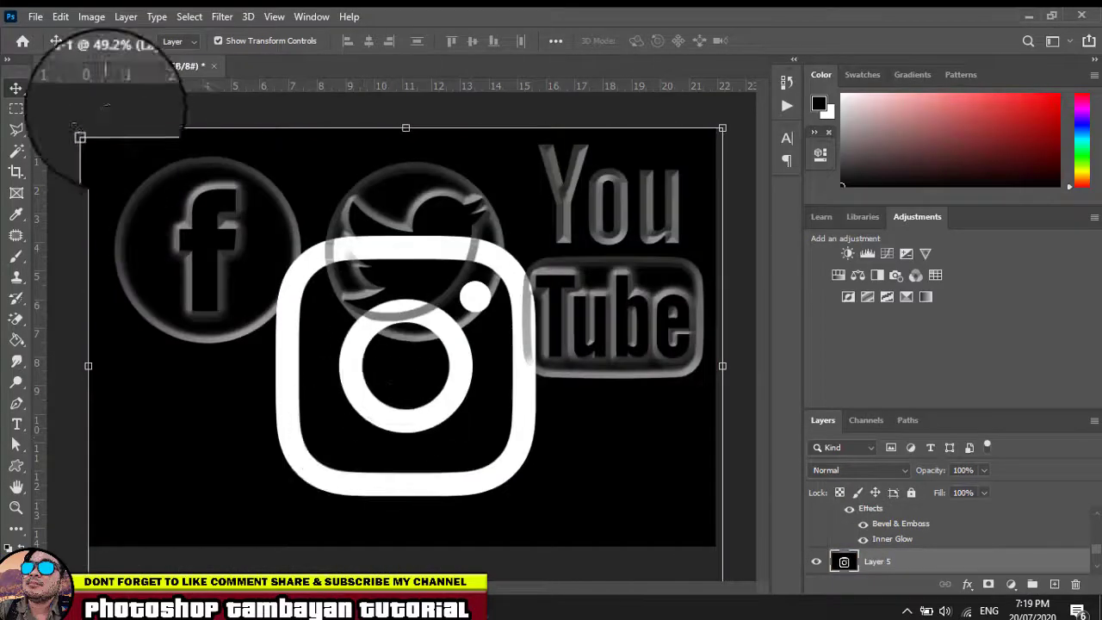
pyautogui.hotkey('ctrl', 't')
pyautogui.moveTo(137, 199)
pyautogui.mouseDown()
pyautogui.moveTo(568, 470)
pyautogui.moveTo(380, 402)
pyautogui.mouseUp()
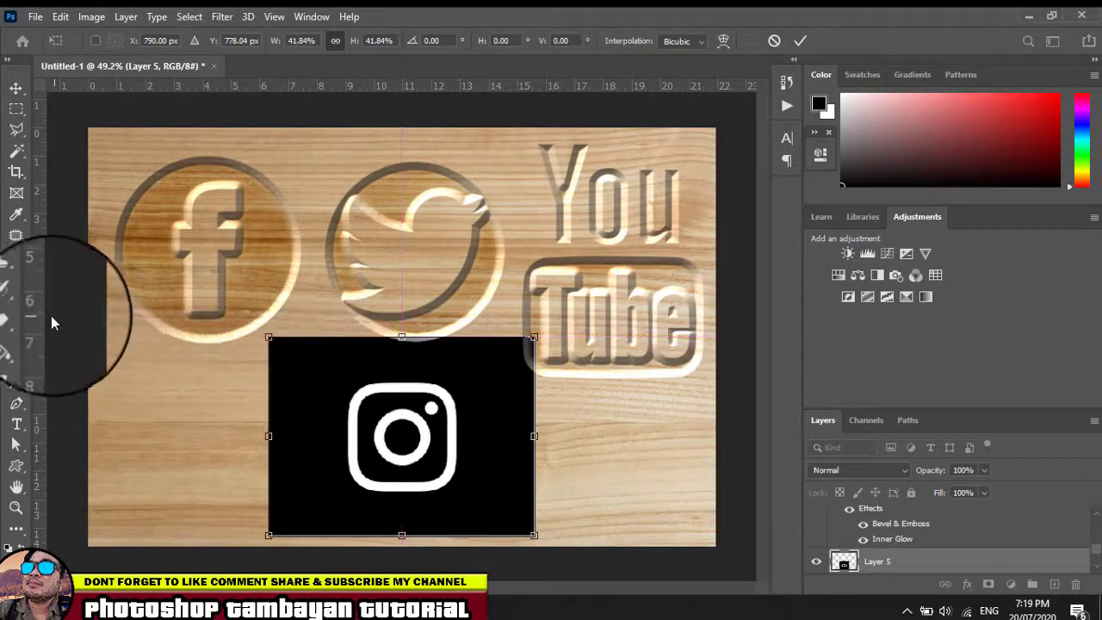
# - Magic-erase the Instagram logo's black background, white inner ring, rounded border and dot
pyautogui.click(17, 318)
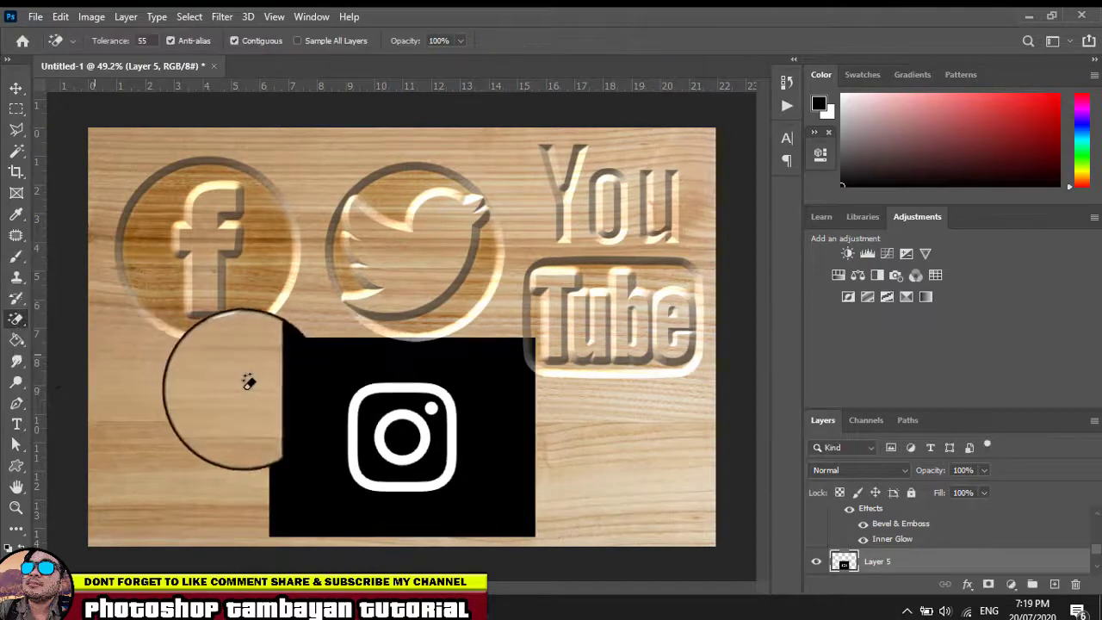
pyautogui.click(317, 375)
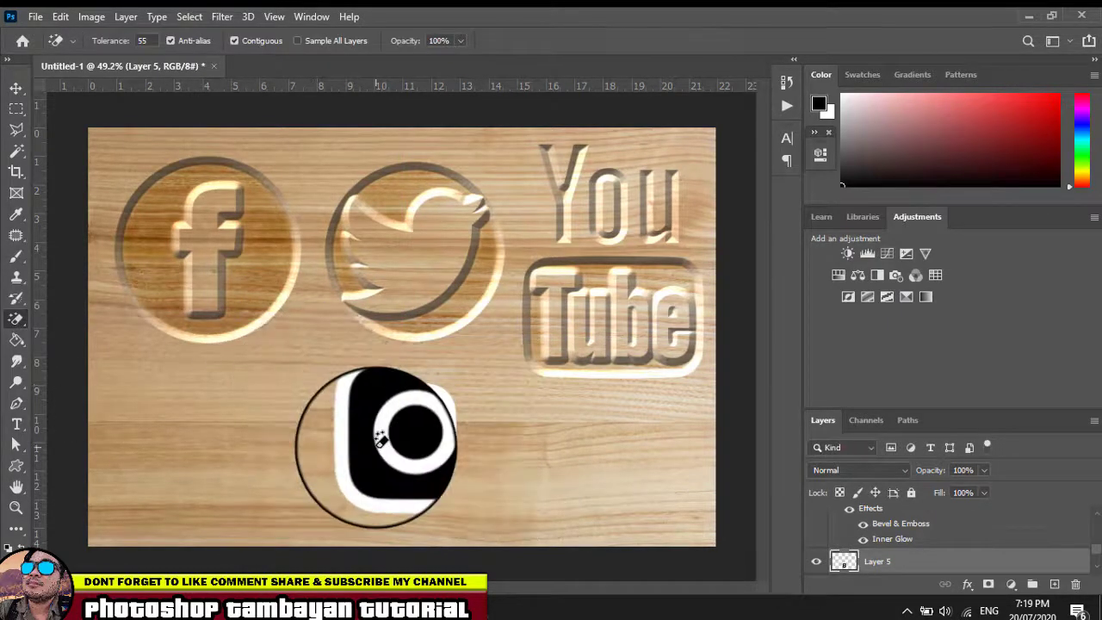
pyautogui.scroll(5, 380, 439)
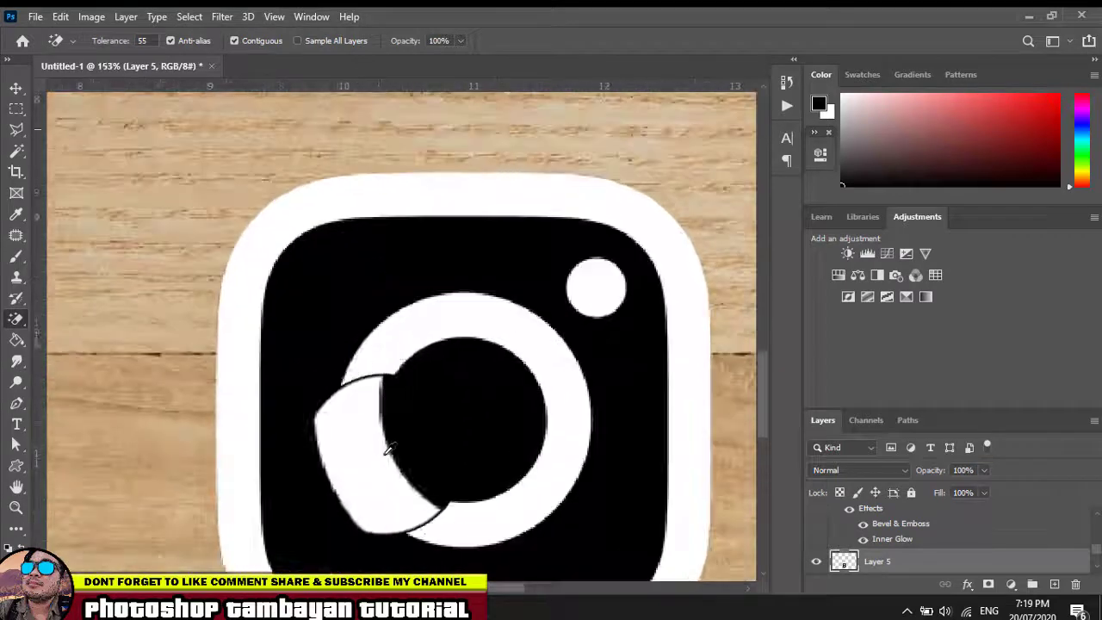
pyautogui.click(368, 394)
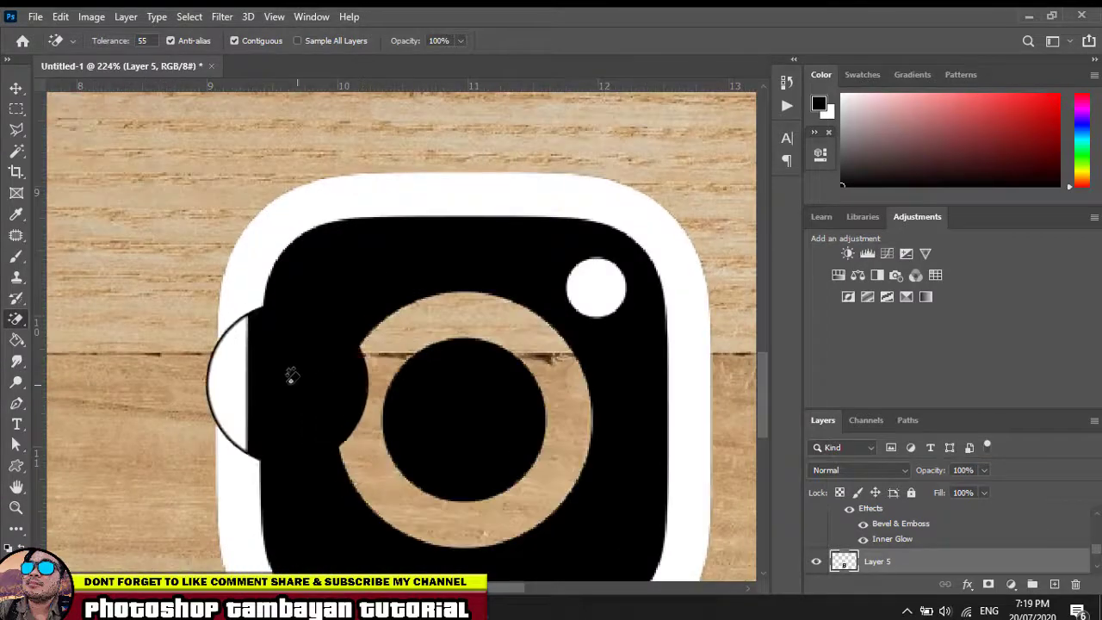
pyautogui.click(237, 368)
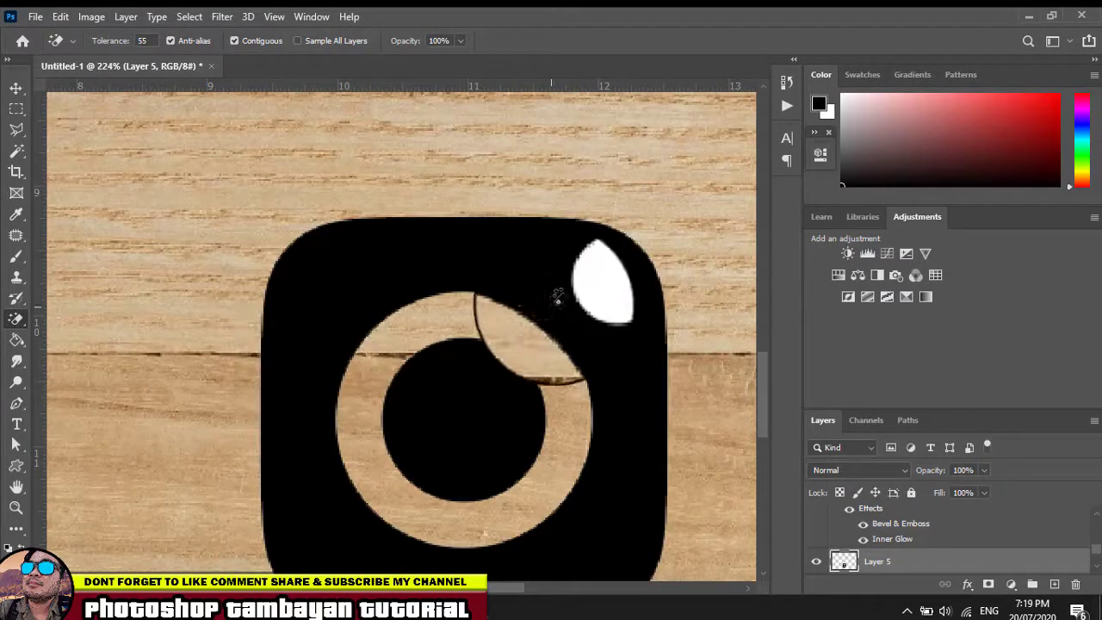
pyautogui.click(598, 287)
pyautogui.click(16, 87)
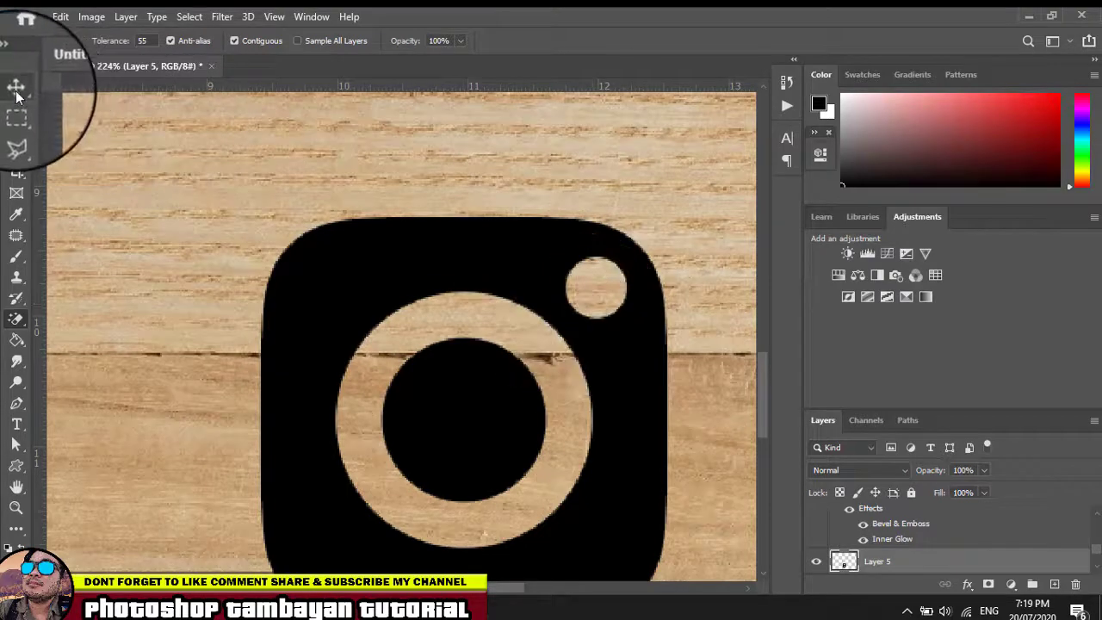
pyautogui.scroll(-2, 448, 353)
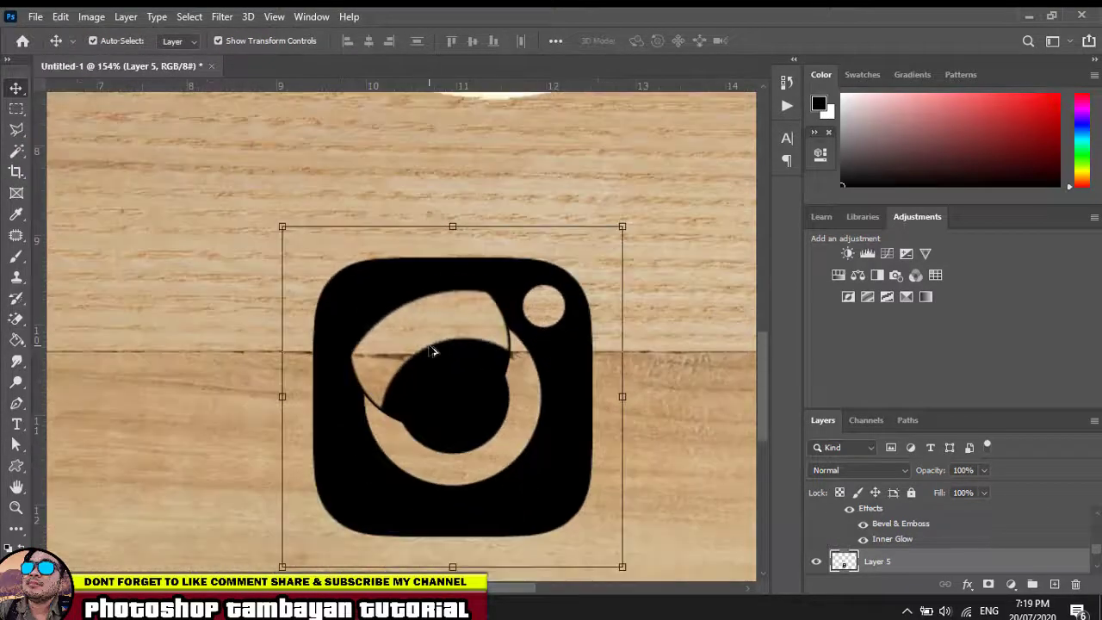
pyautogui.scroll(-2, 444, 353)
pyautogui.scroll(-2, 435, 351)
pyautogui.scroll(-1, 433, 351)
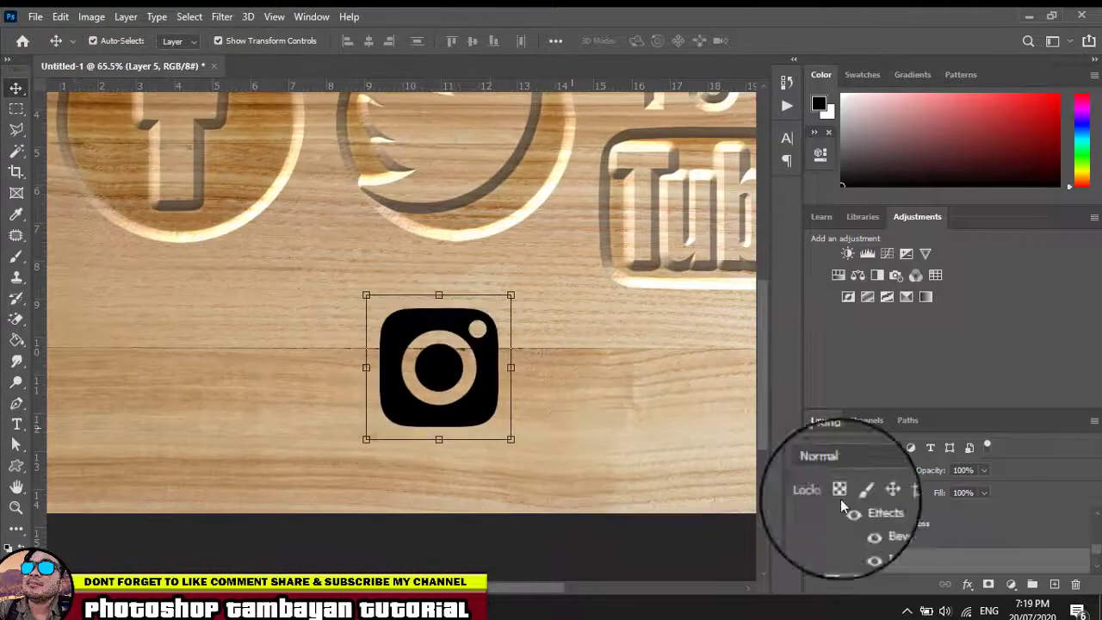
# - Paste the copied carved Color Burn style onto the Instagram logo layer
pyautogui.rightClick(965, 563)
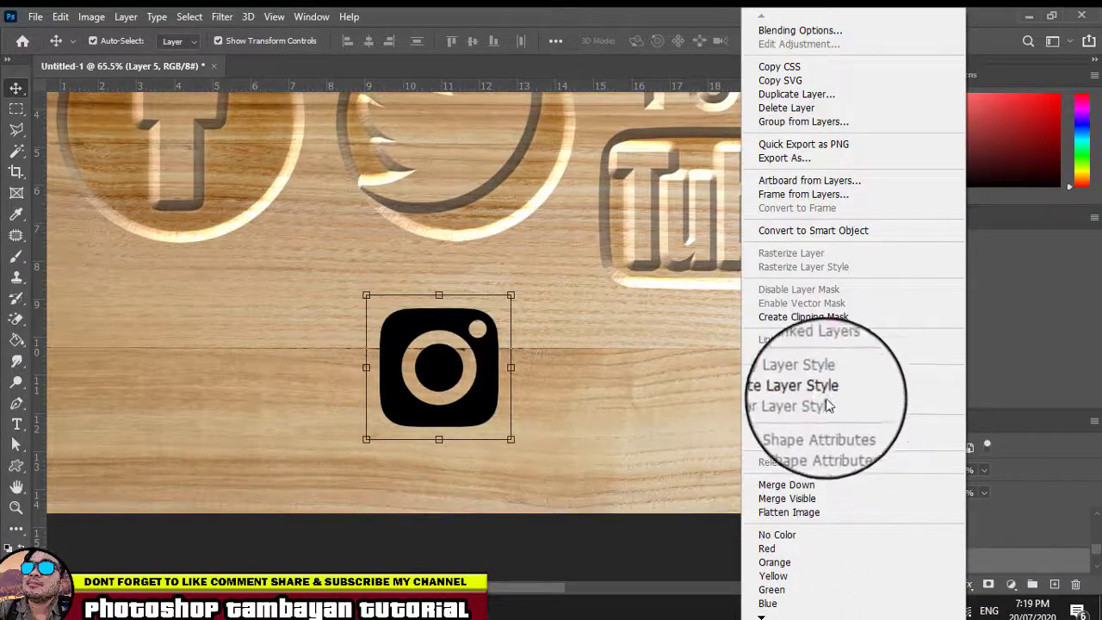
pyautogui.click(818, 389)
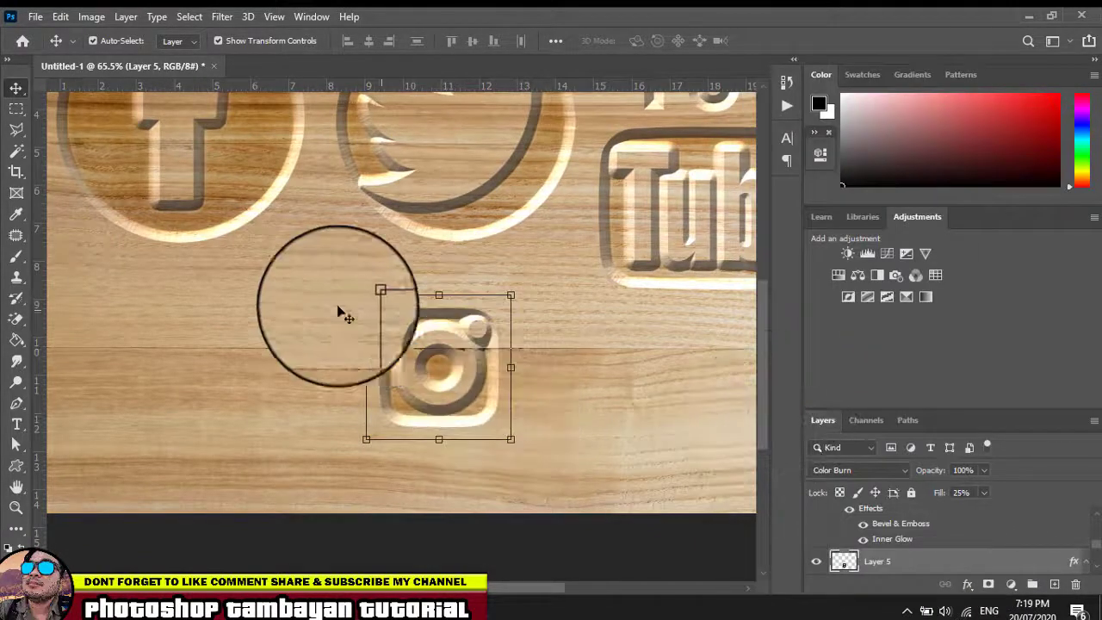
pyautogui.scroll(-1, 331, 352)
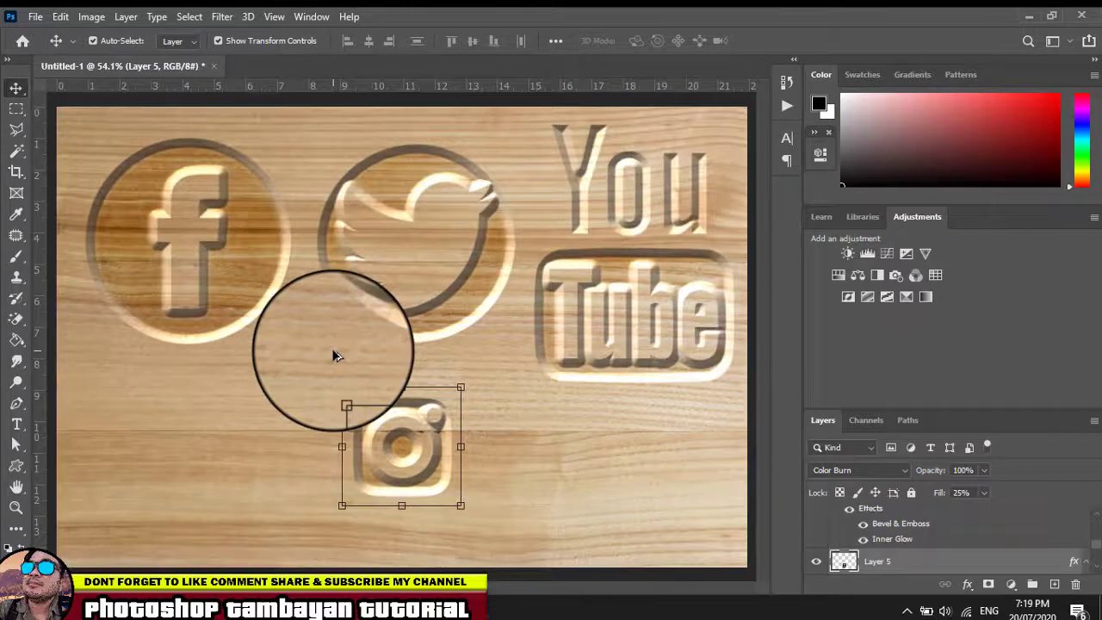
pyautogui.scroll(-1, 331, 352)
# - Enlarge the Instagram logo and move it left below Facebook and Twitter
pyautogui.moveTo(455, 385); pyautogui.dragTo(522, 332)
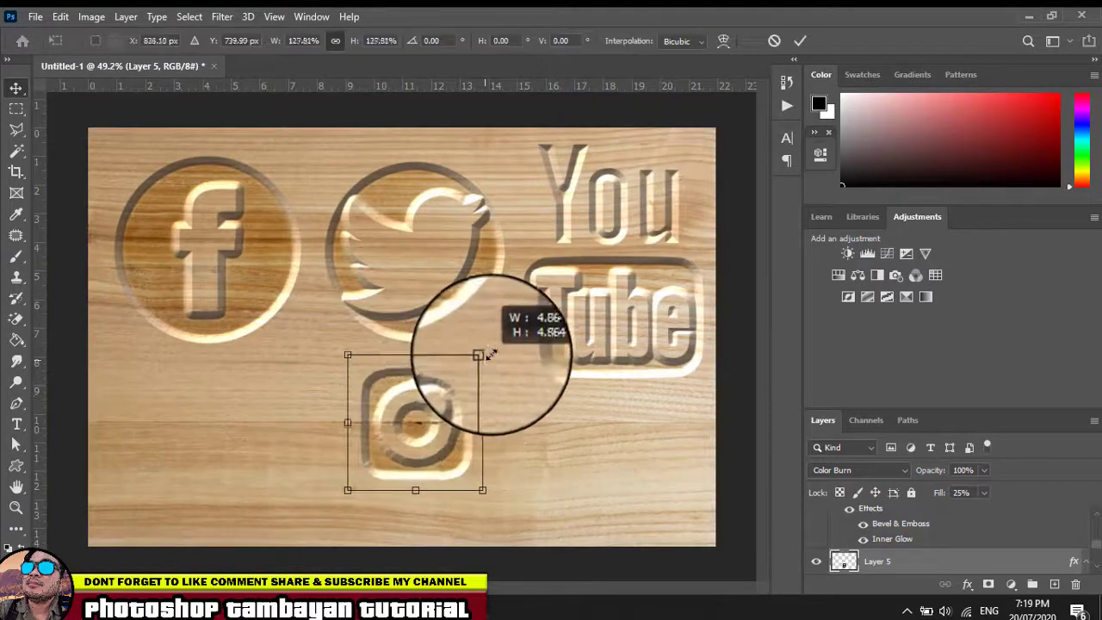
pyautogui.press('Return')
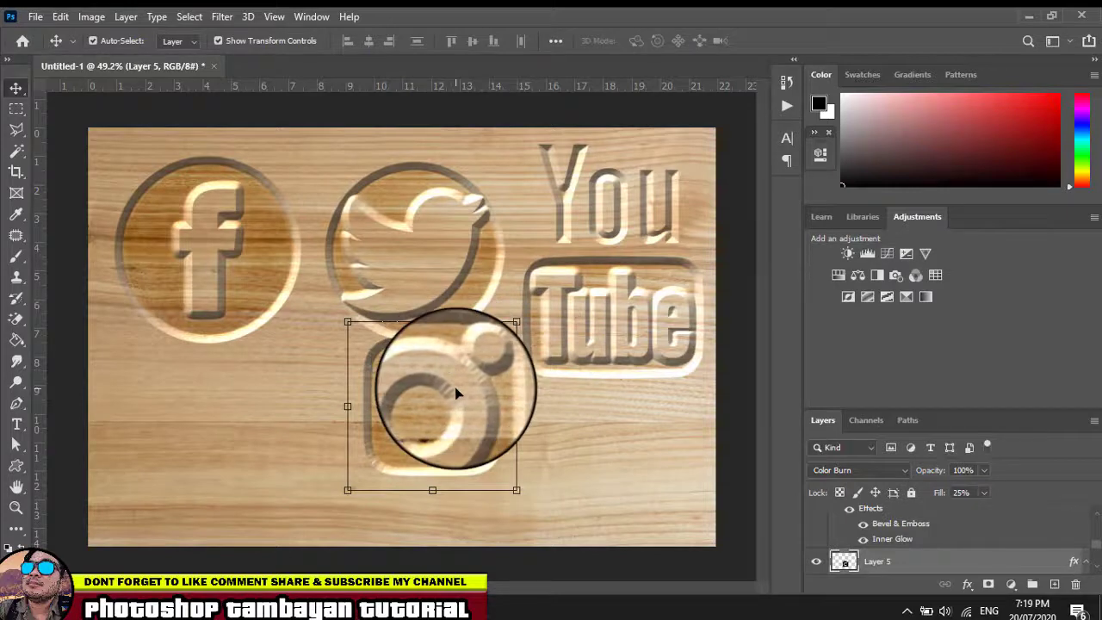
pyautogui.click(456, 389)
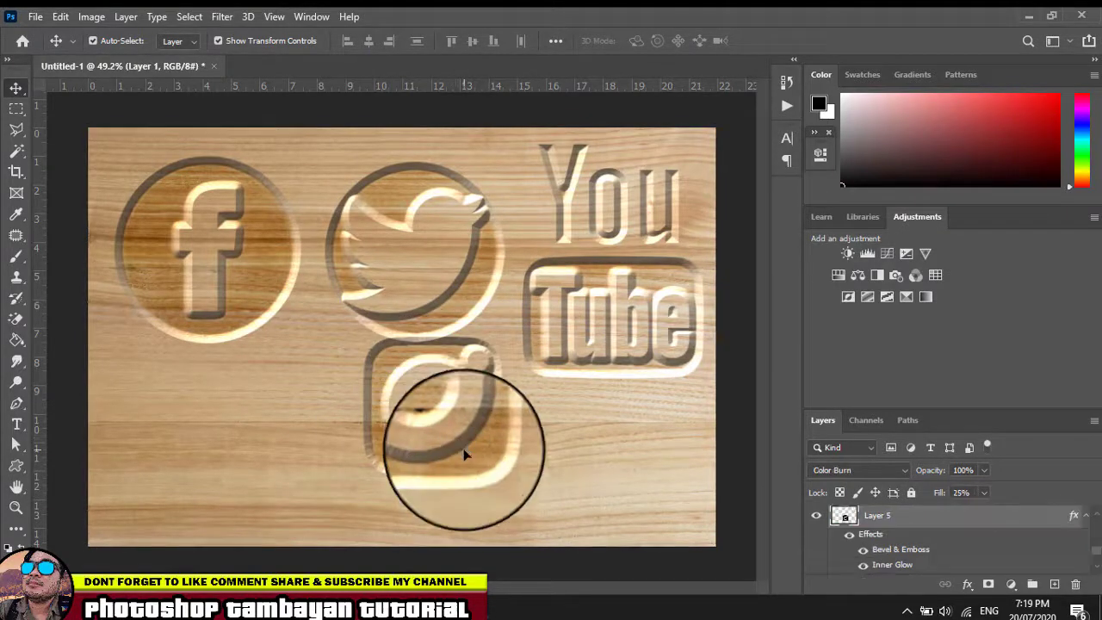
pyautogui.moveTo(457, 432); pyautogui.dragTo(445, 448)
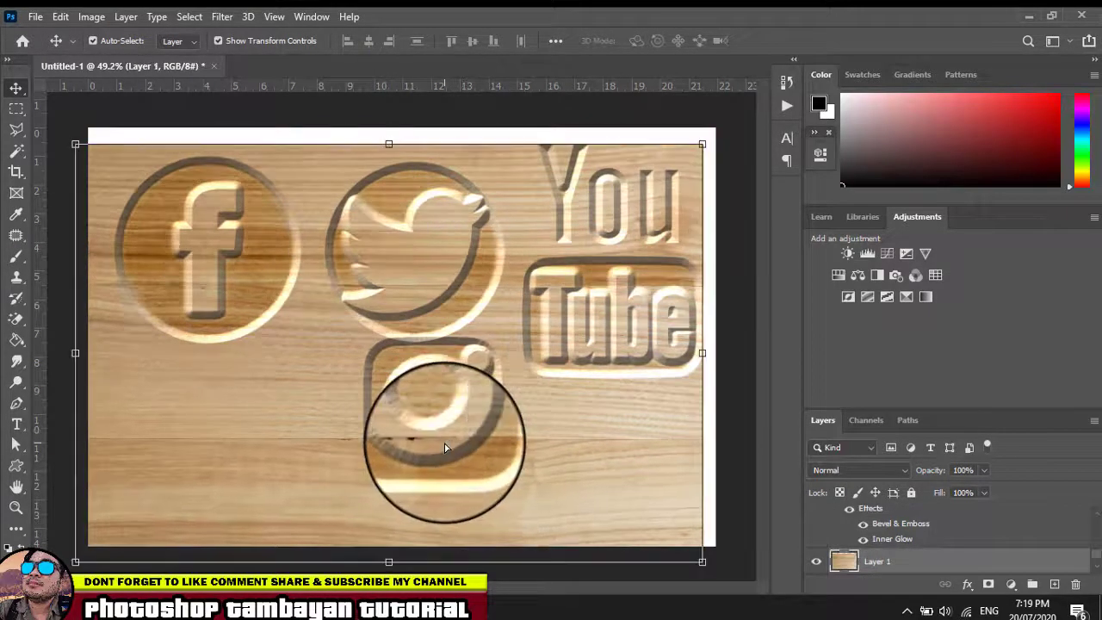
pyautogui.hotkey('ctrl', 'z')
pyautogui.click(449, 435)
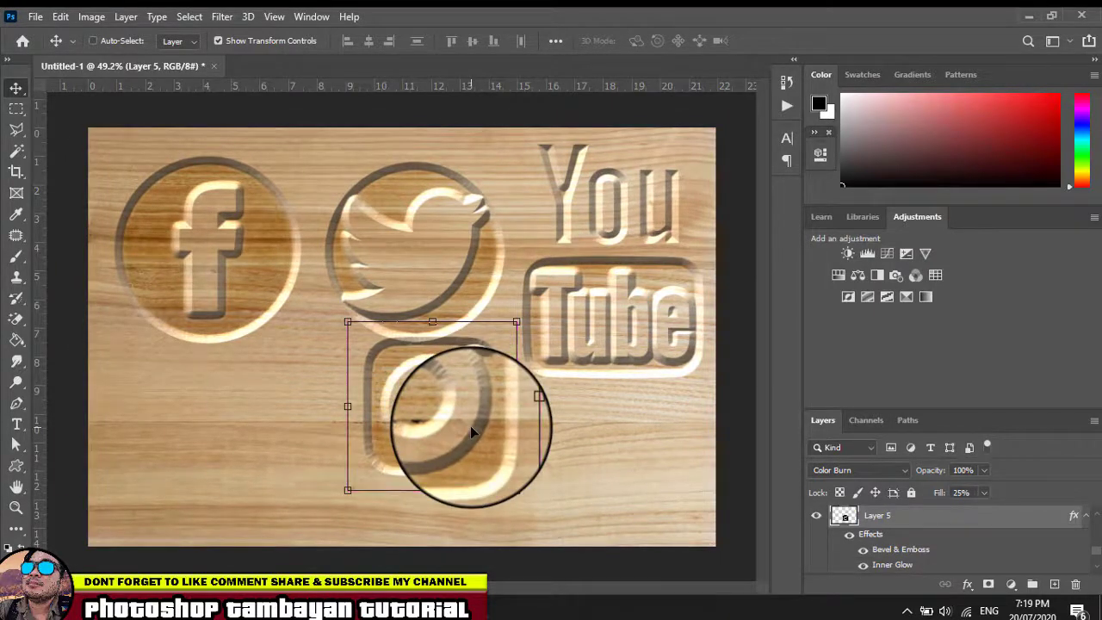
pyautogui.moveTo(471, 433); pyautogui.dragTo(363, 454)
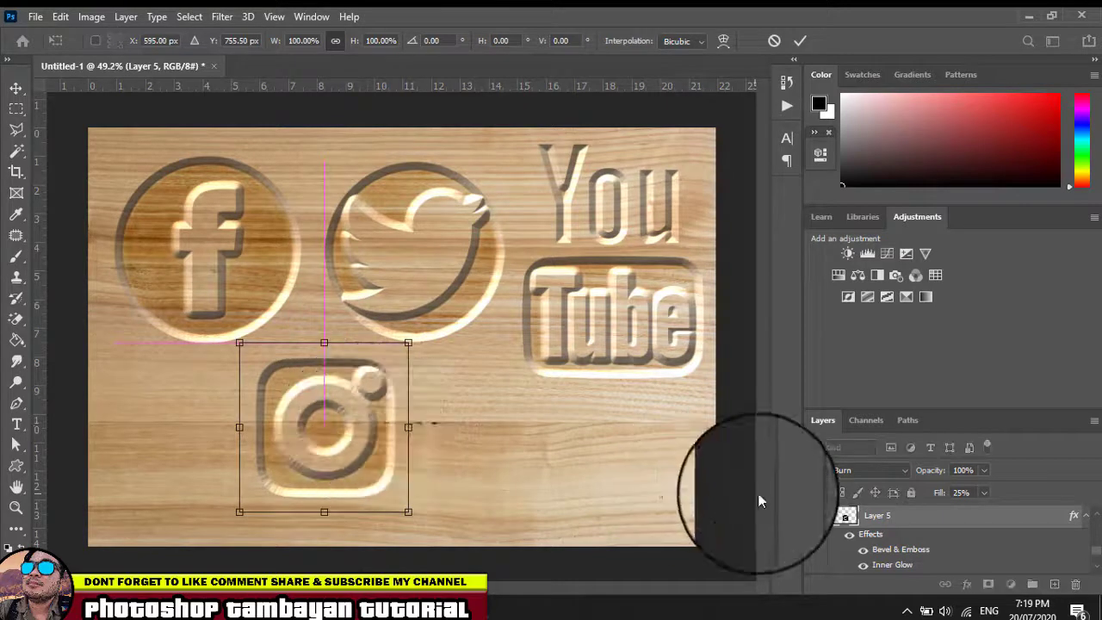
pyautogui.press('Return')
# - Merge the wood texture into the Background and fine-tune the Instagram logo's position
pyautogui.scroll(-2, 930, 529)
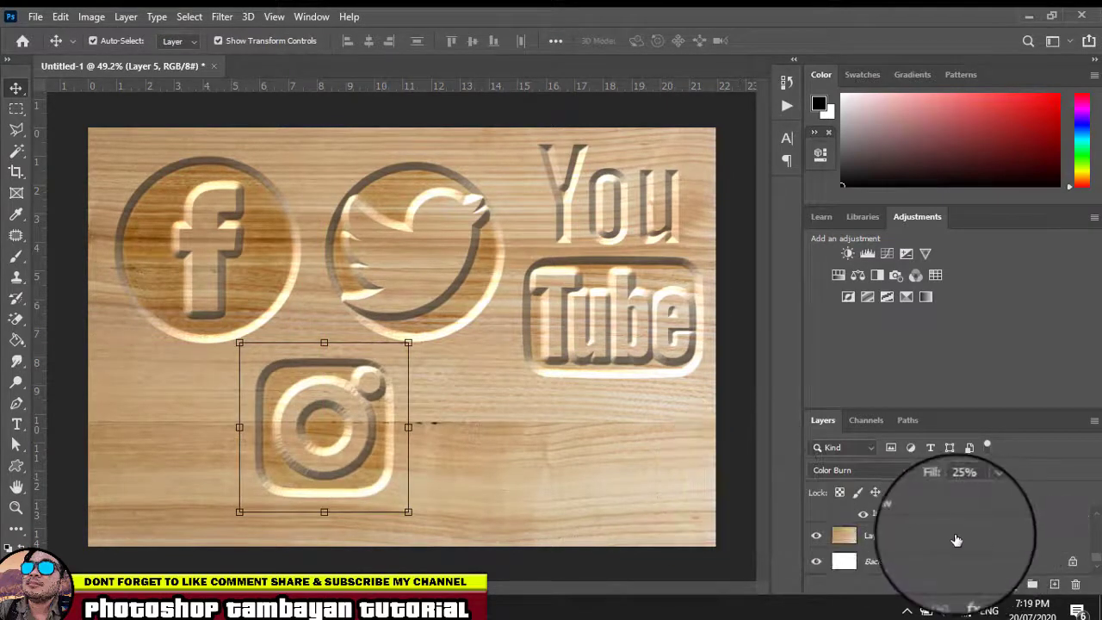
pyautogui.click(950, 561)
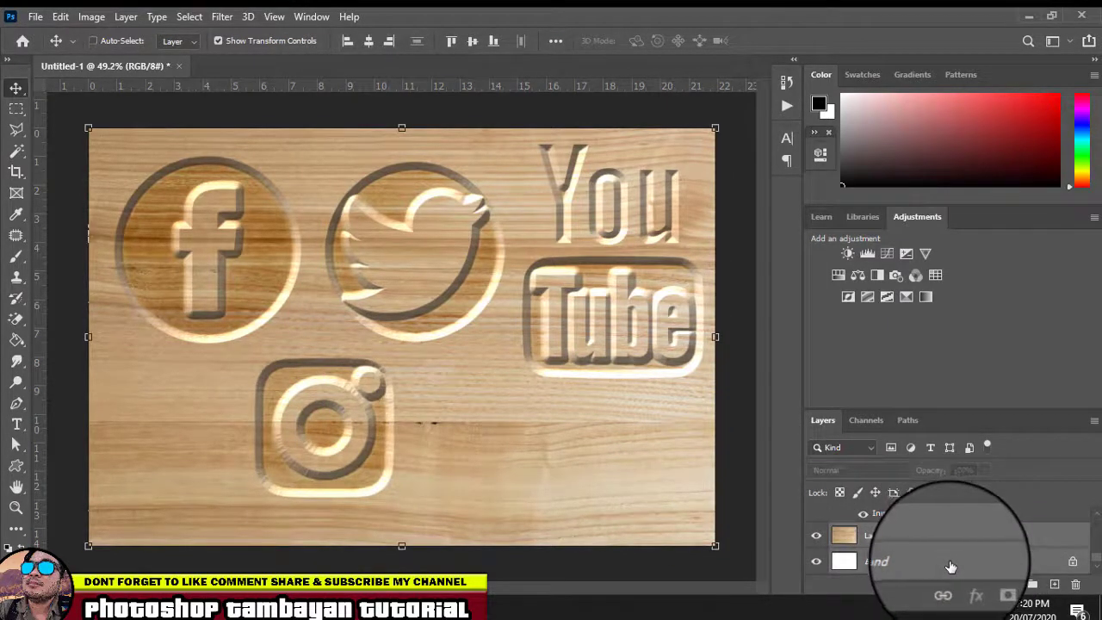
pyautogui.hotkey('ctrl', 'e')
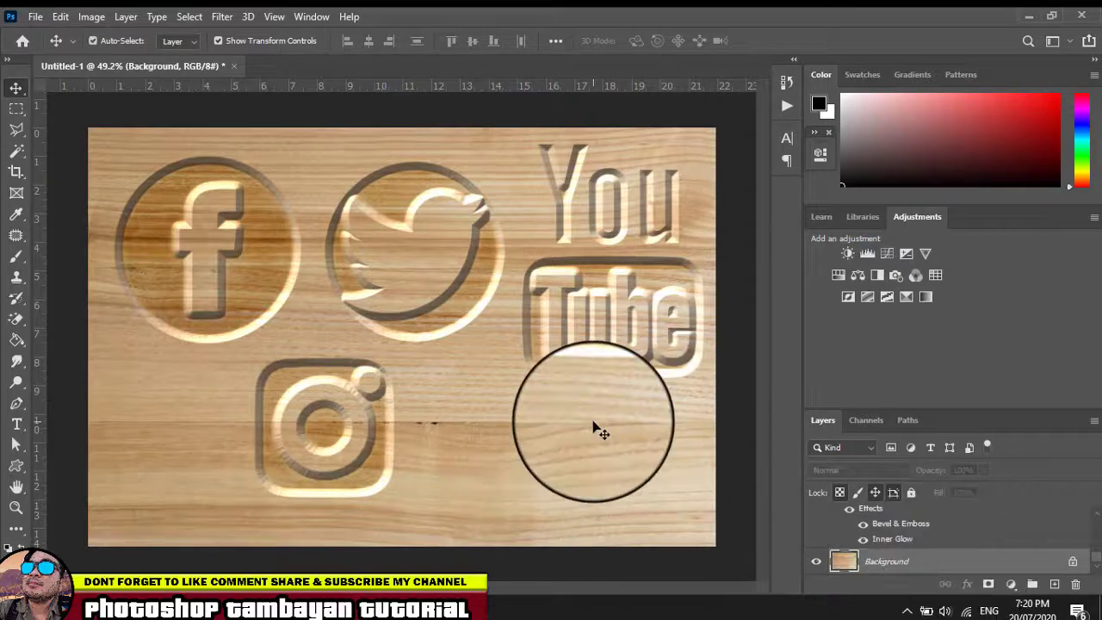
pyautogui.click(370, 425)
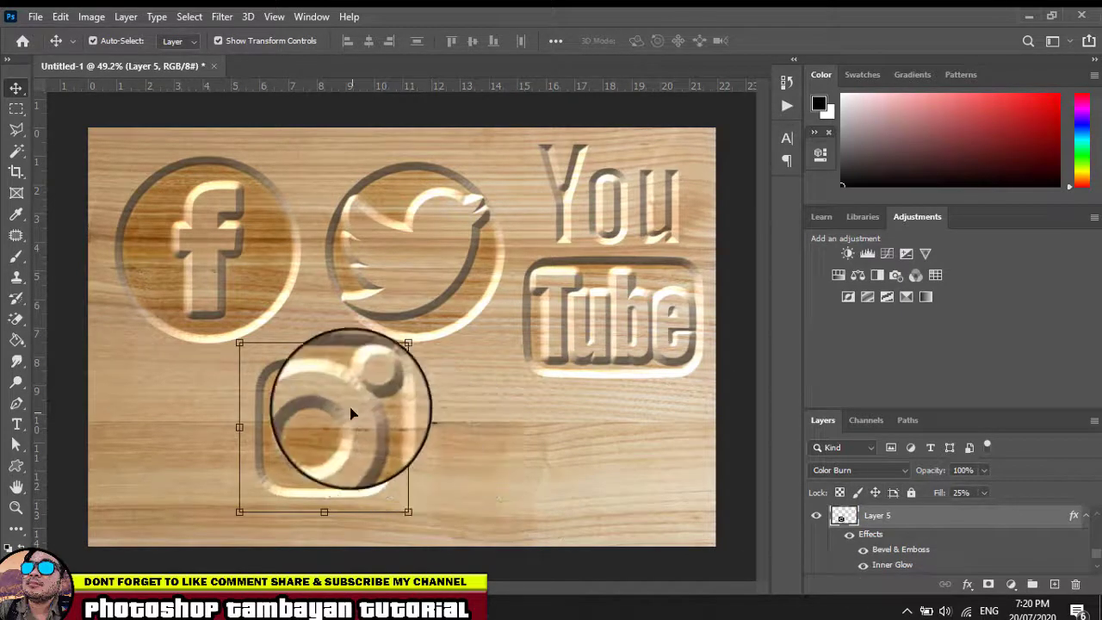
pyautogui.moveTo(349, 397)
pyautogui.mouseDown()
pyautogui.moveTo(431, 271)
pyautogui.moveTo(556, 376)
pyautogui.moveTo(498, 377)
pyautogui.mouseUp()
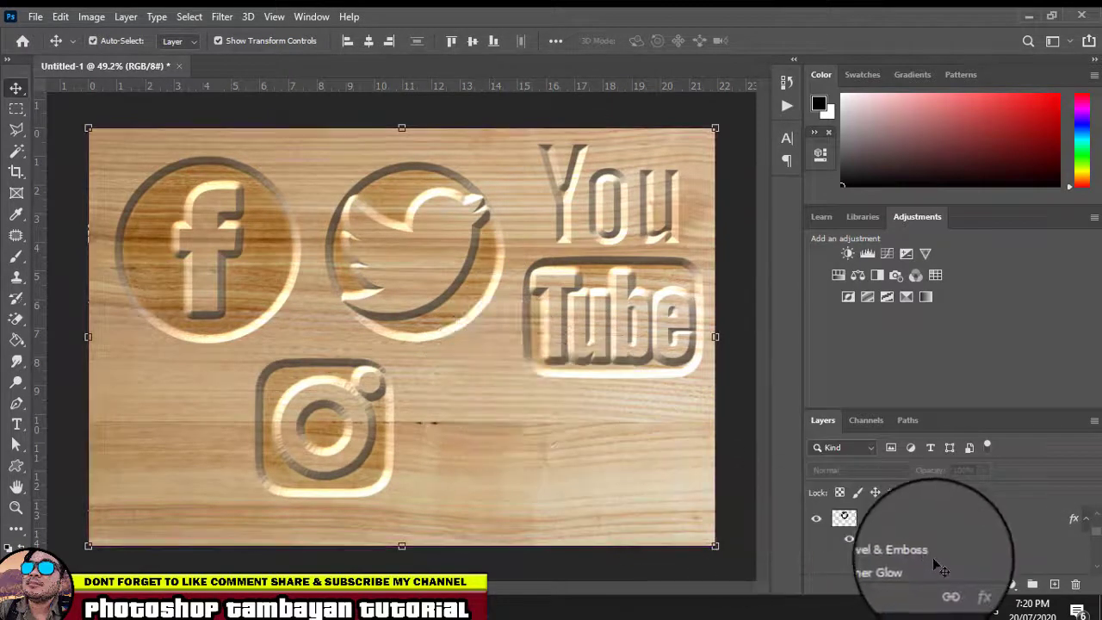
pyautogui.moveTo(458, 473)
pyautogui.mouseDown()
pyautogui.moveTo(334, 437)
pyautogui.moveTo(384, 386)
pyautogui.moveTo(358, 406)
pyautogui.moveTo(346, 392)
pyautogui.moveTo(343, 405)
pyautogui.mouseUp()
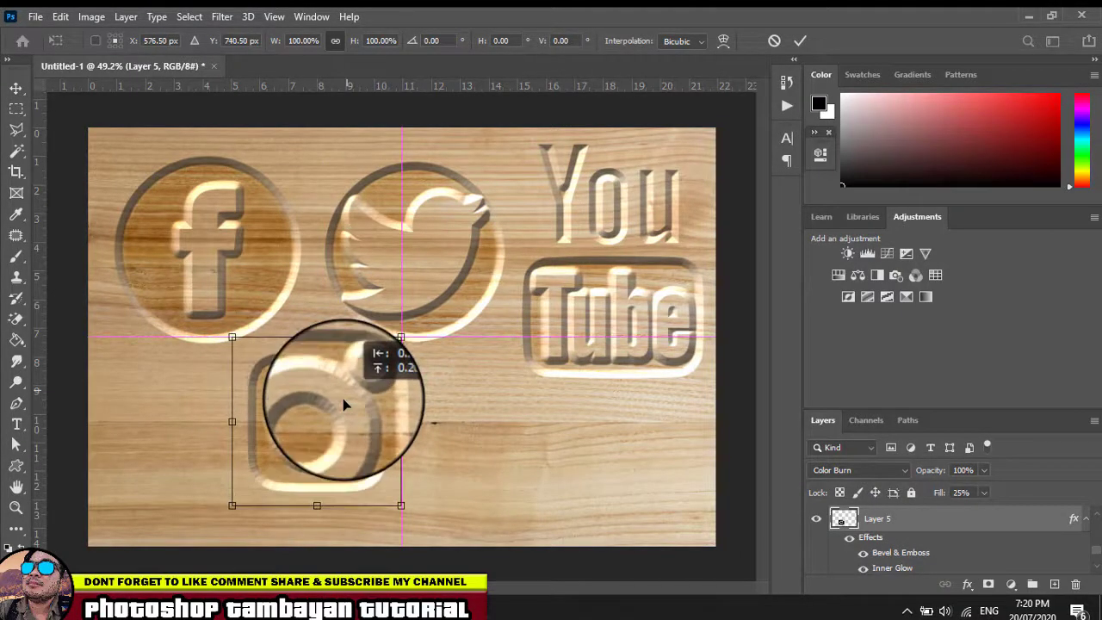
pyautogui.click(731, 405)
pyautogui.scroll(-1, 954, 523)
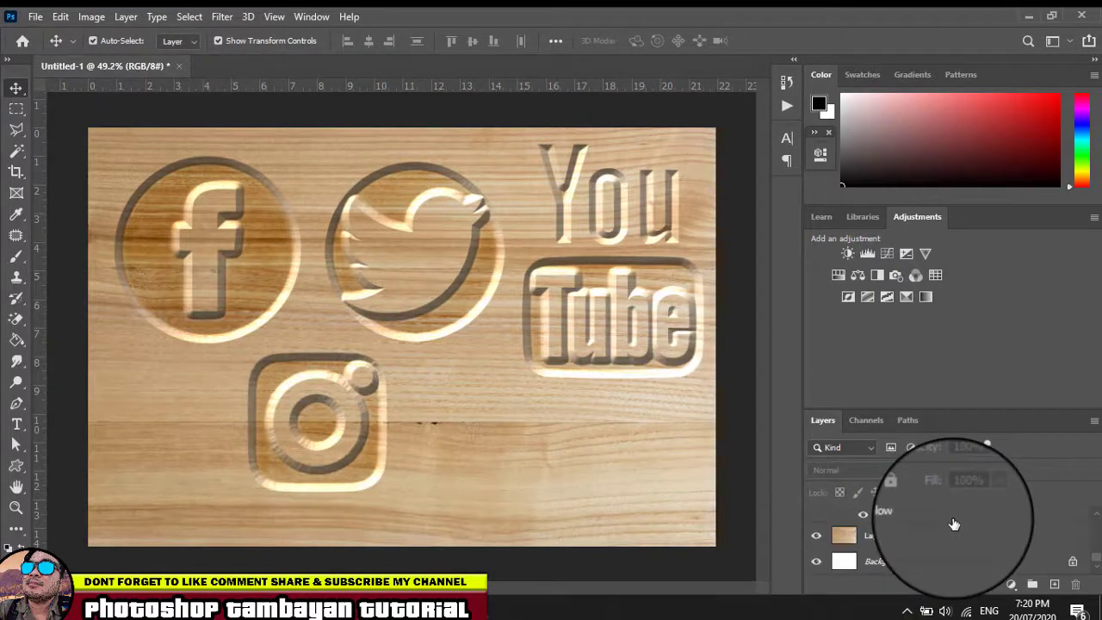
pyautogui.scroll(2, 954, 524)
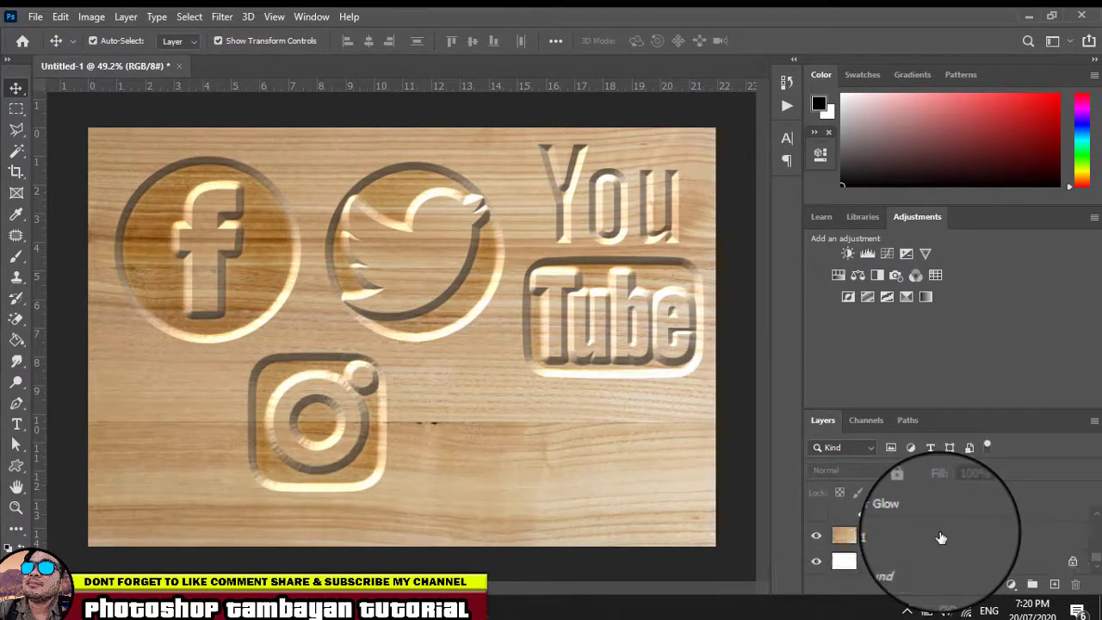
pyautogui.click(942, 537)
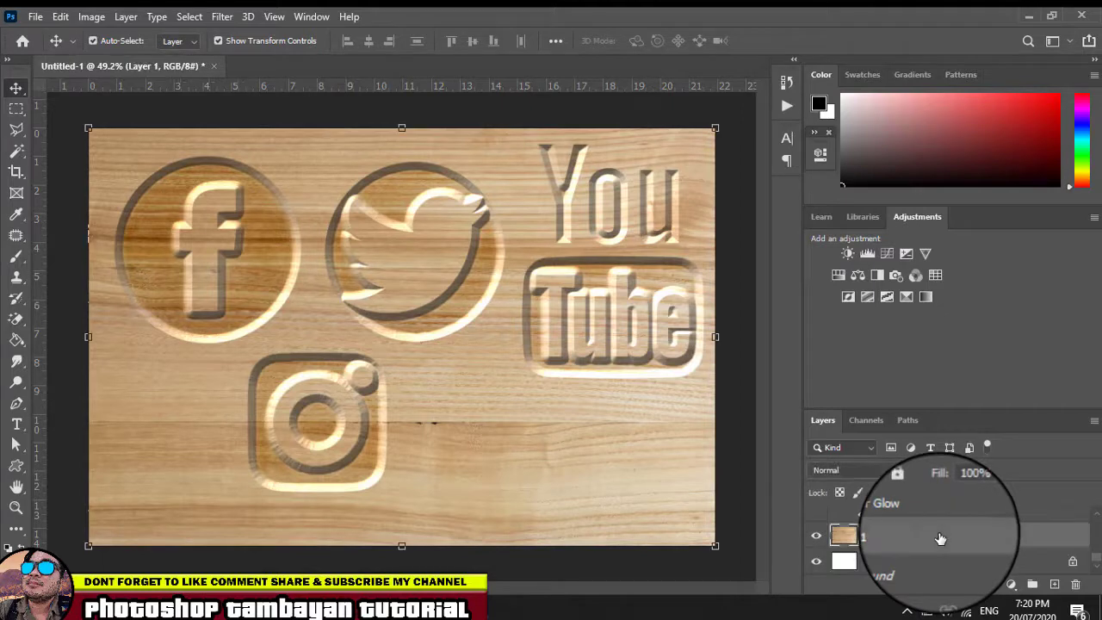
# - Add a Curves adjustment layer with an RGB curve point dragged to darken the image
pyautogui.click(1012, 585)
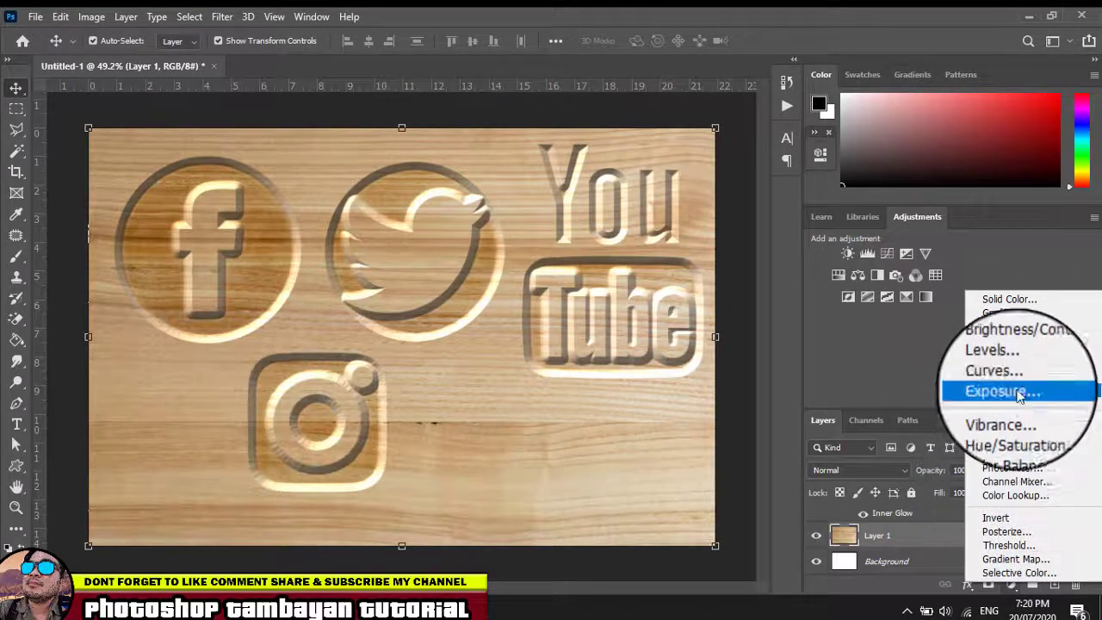
pyautogui.click(1017, 379)
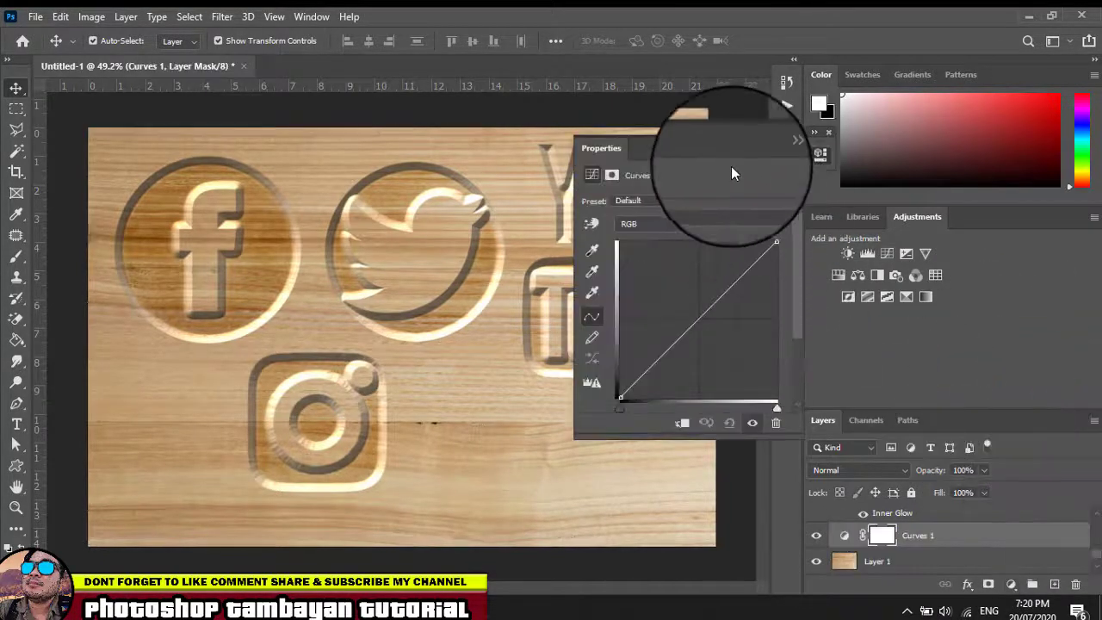
pyautogui.moveTo(709, 162); pyautogui.dragTo(863, 296)
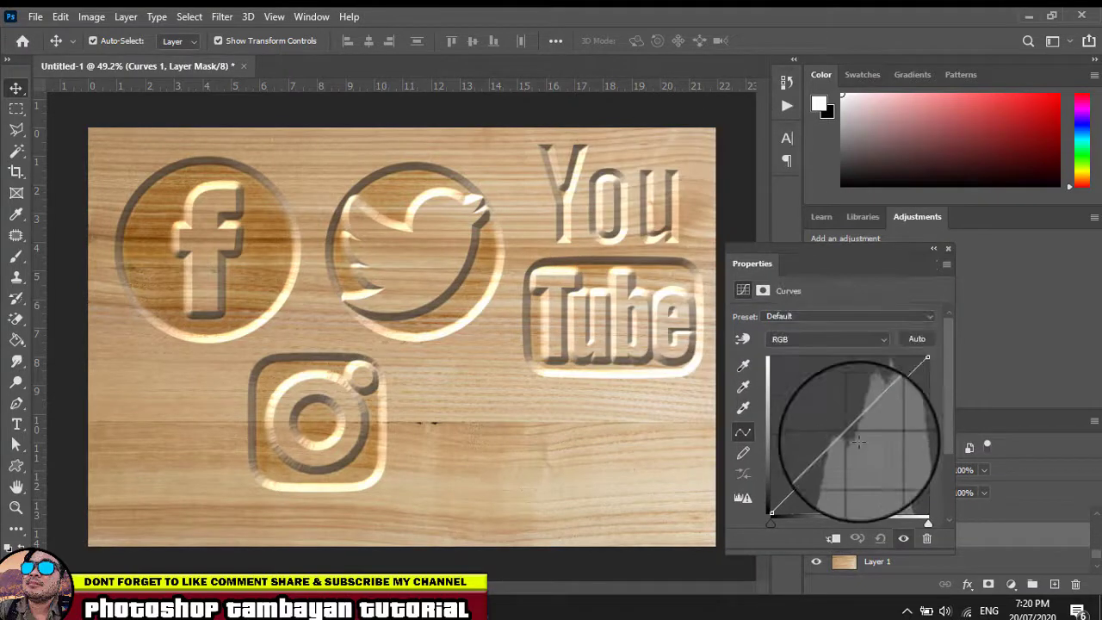
pyautogui.moveTo(849, 435); pyautogui.dragTo(859, 439)
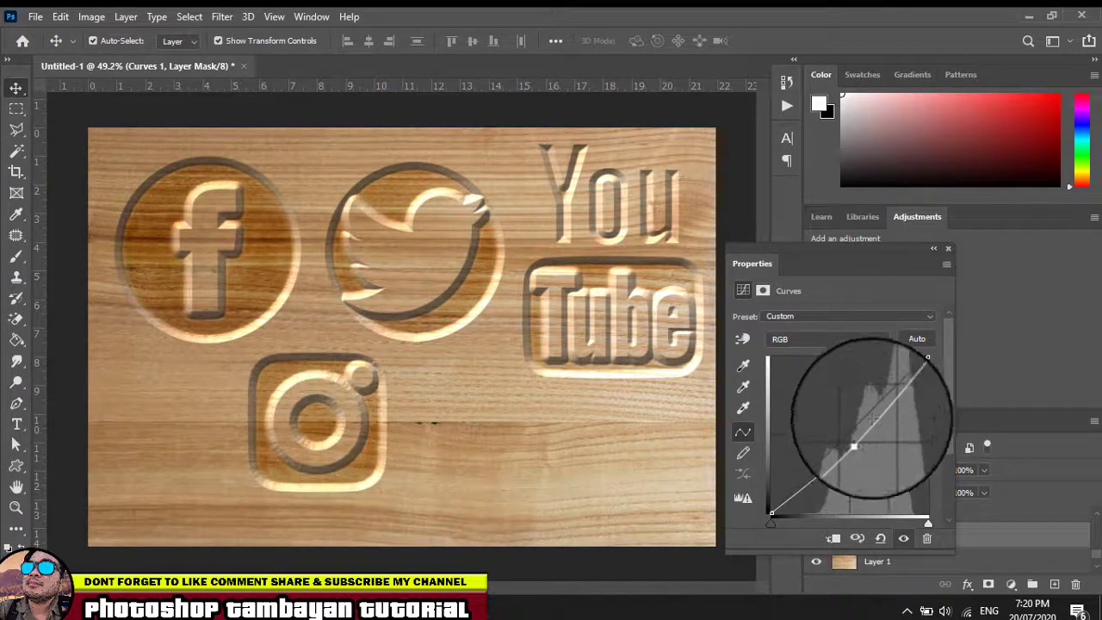
pyautogui.click(935, 252)
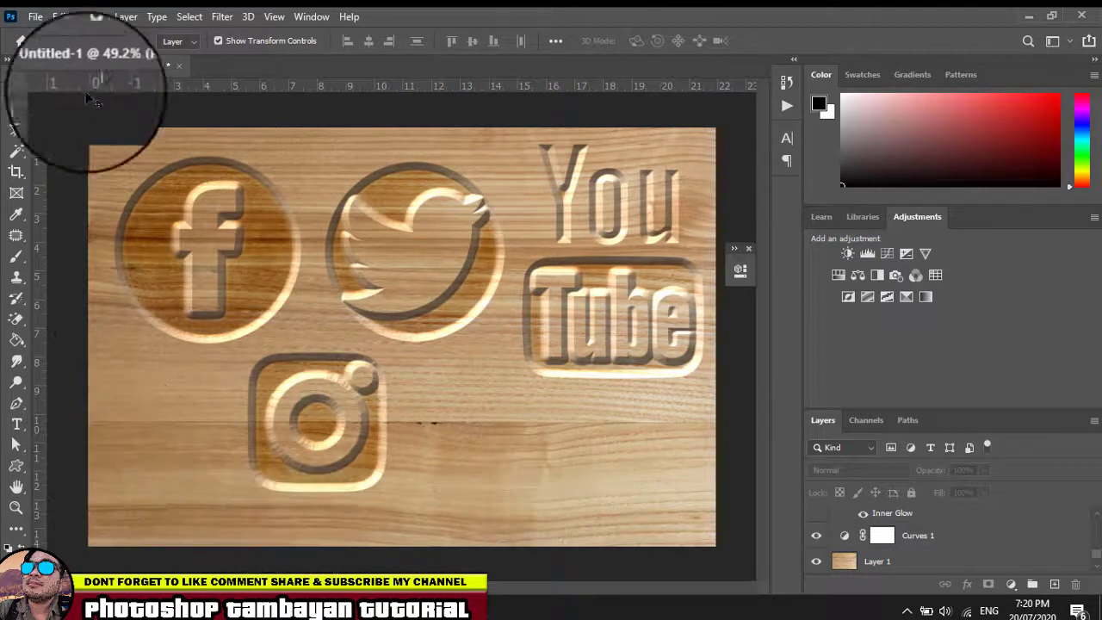
# - Open carved.psd from the File menu's recent files list
pyautogui.click(35, 16)
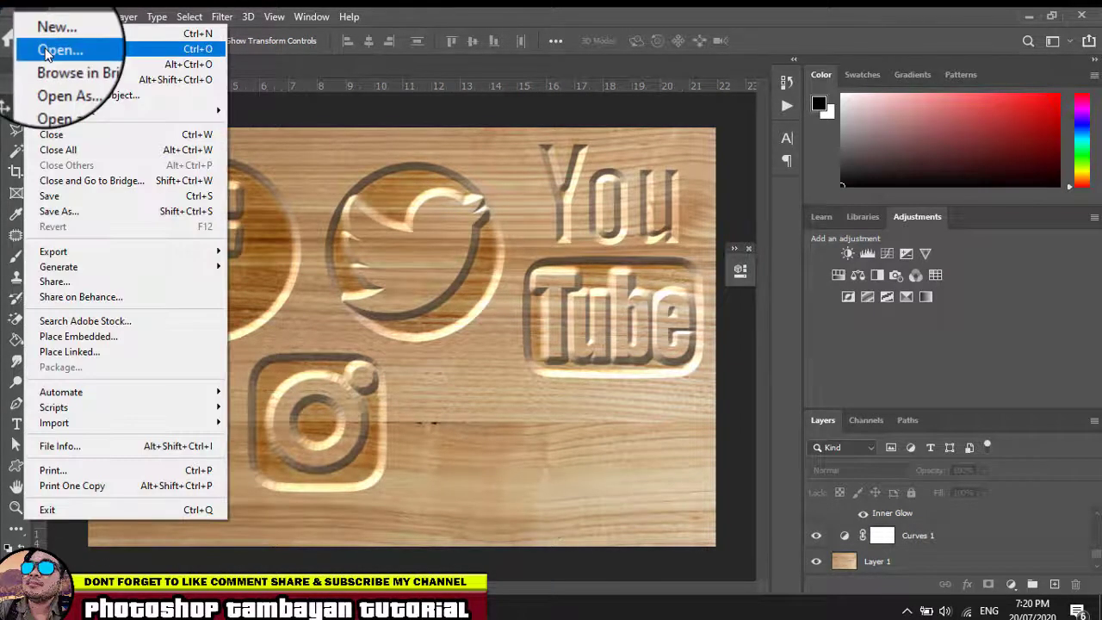
pyautogui.moveTo(62, 112)
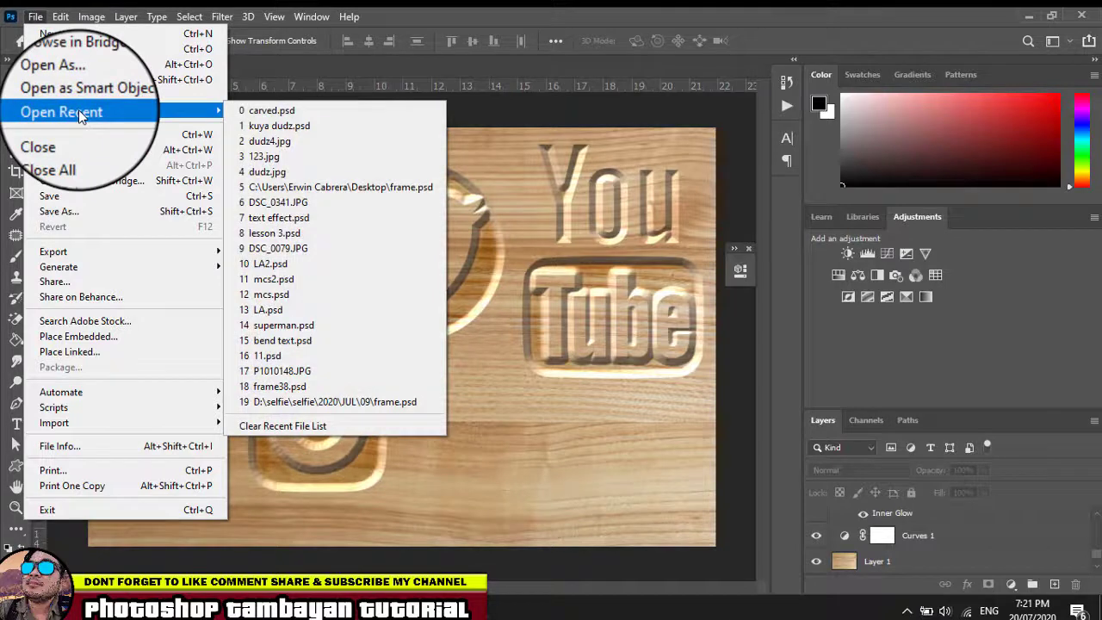
pyautogui.click(267, 110)
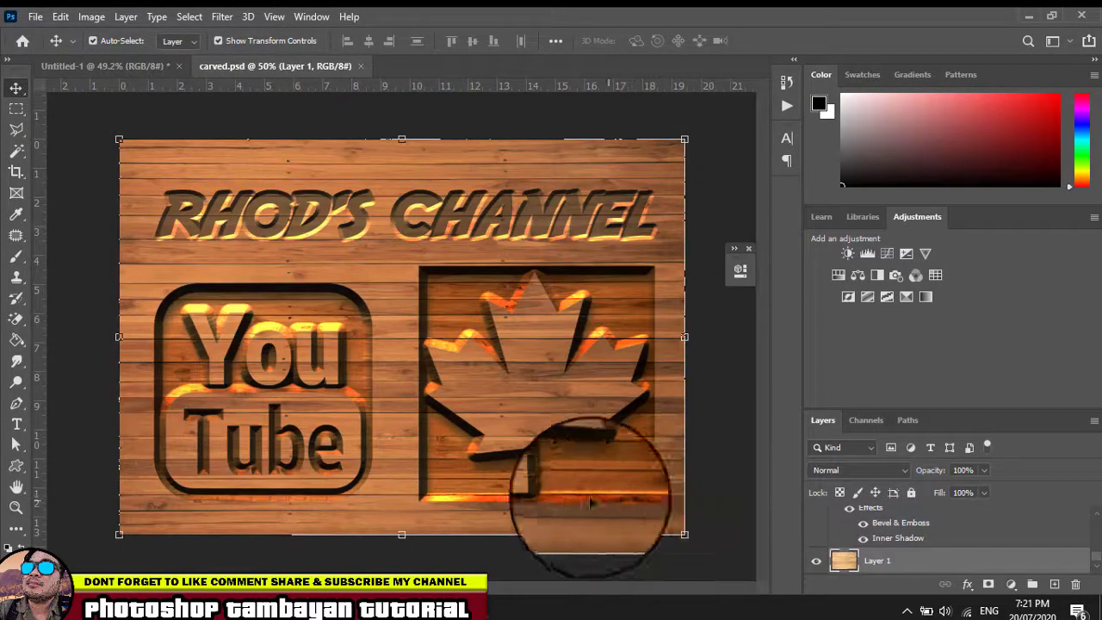
pyautogui.scroll(-1, 912, 548)
pyautogui.scroll(2, 905, 551)
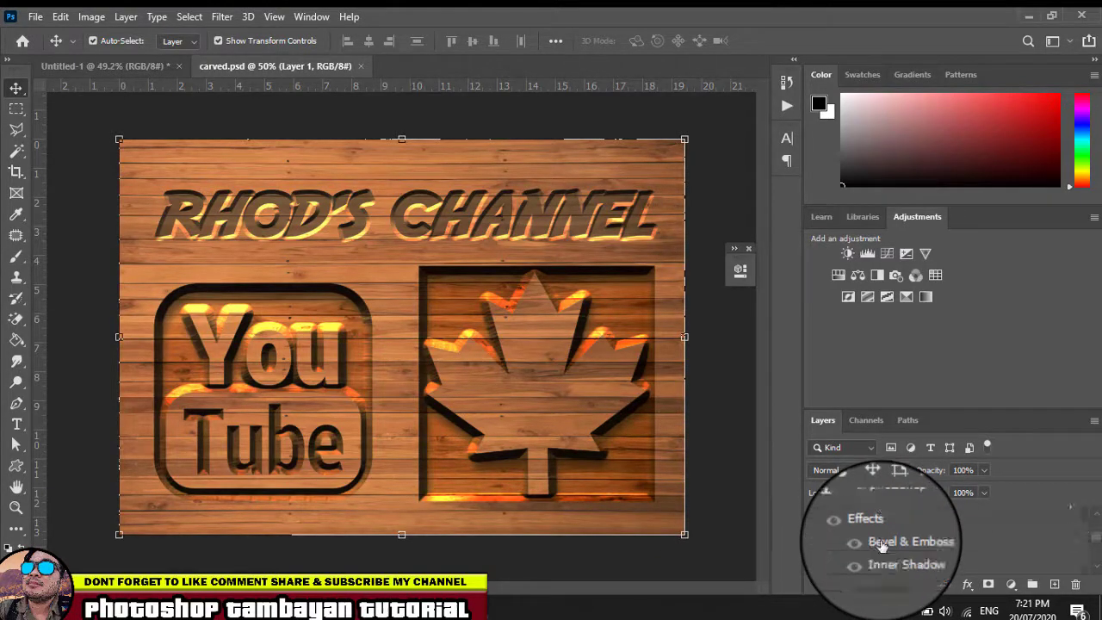
pyautogui.scroll(1, 882, 546)
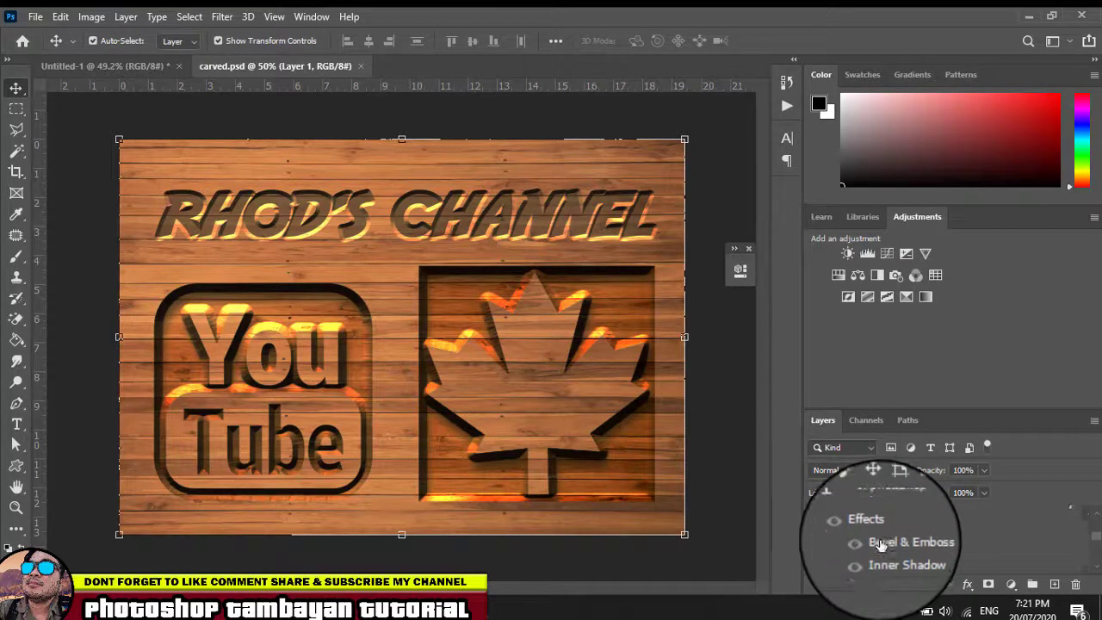
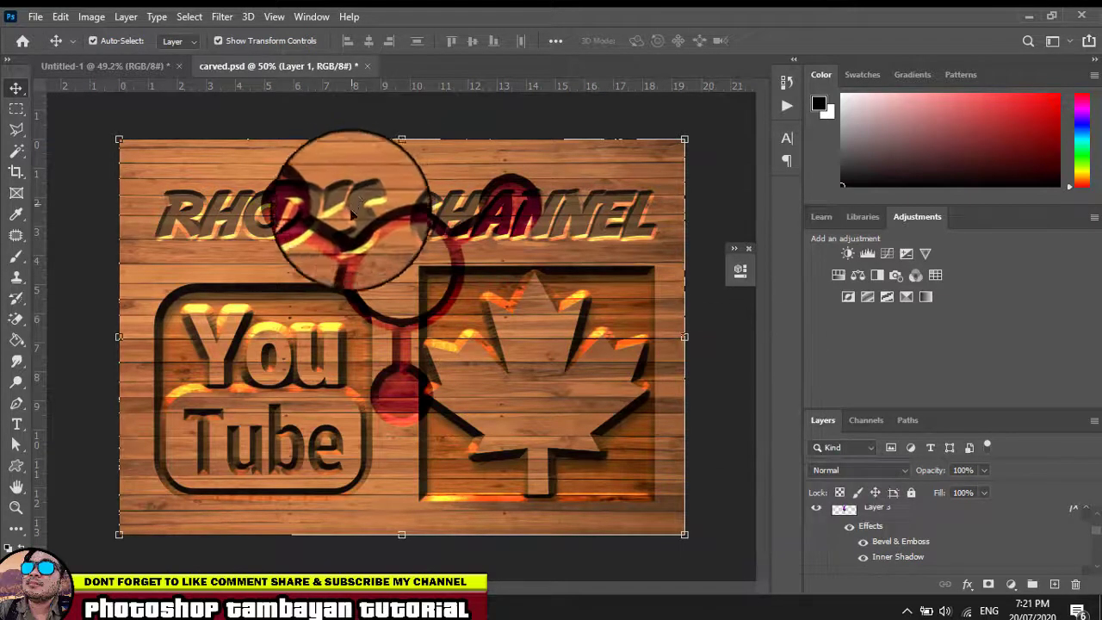
# - Nudge the wood layer slightly on the carved board
pyautogui.moveTo(406, 257); pyautogui.dragTo(406, 257)
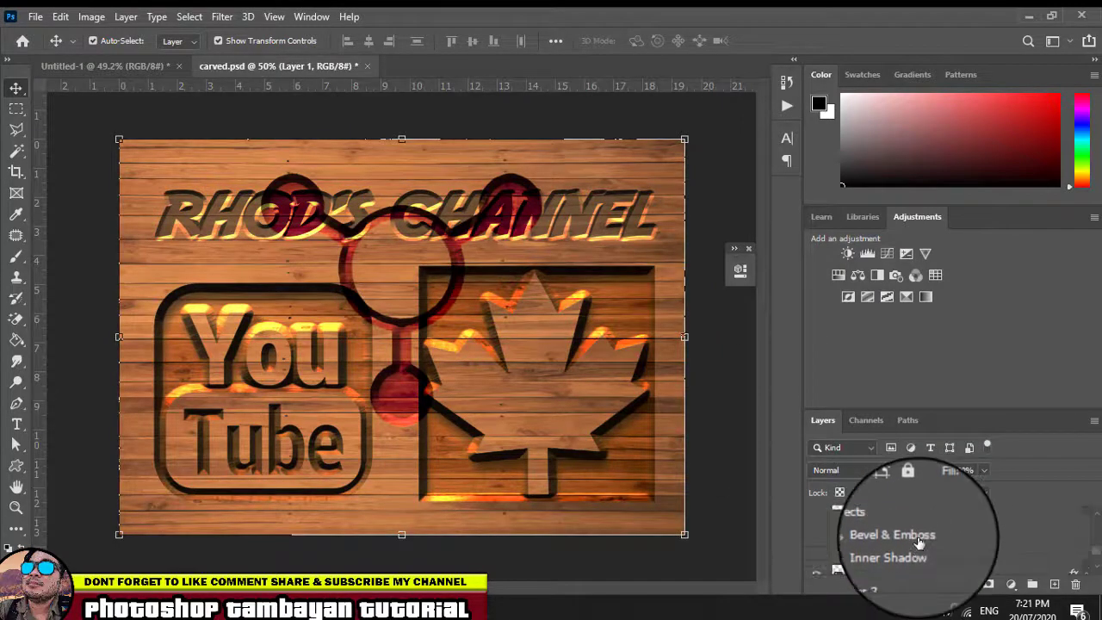
pyautogui.scroll(-1, 919, 543)
pyautogui.scroll(-1, 919, 544)
pyautogui.scroll(-1, 919, 543)
pyautogui.scroll(1, 918, 544)
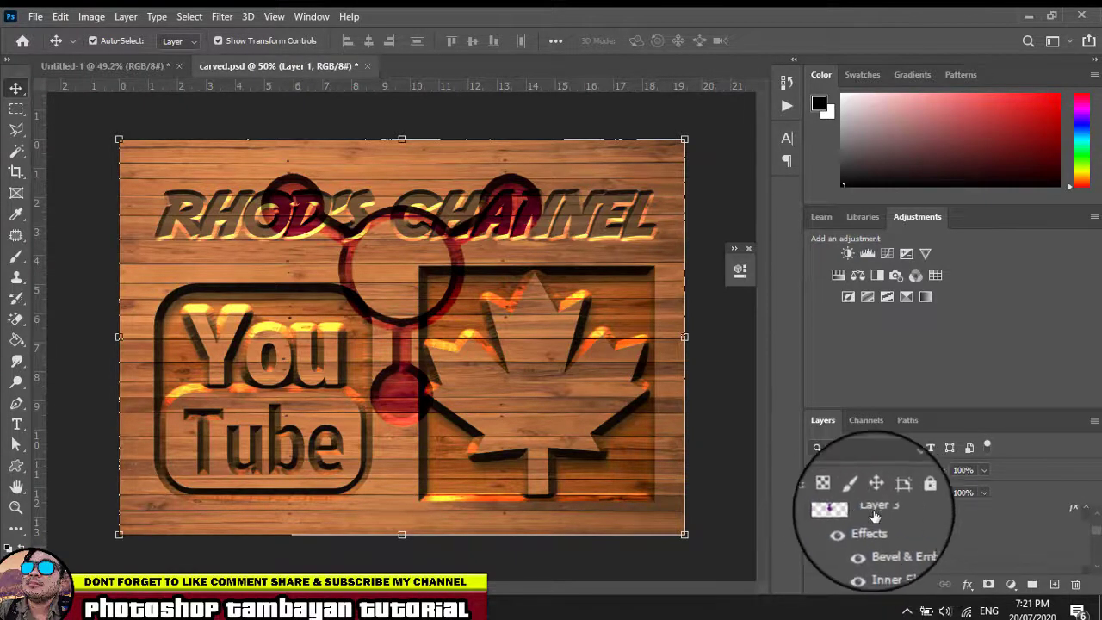
# - Move the red molecule logo (Layer 3) up and left, then bring up Untitled-1
pyautogui.click(882, 515)
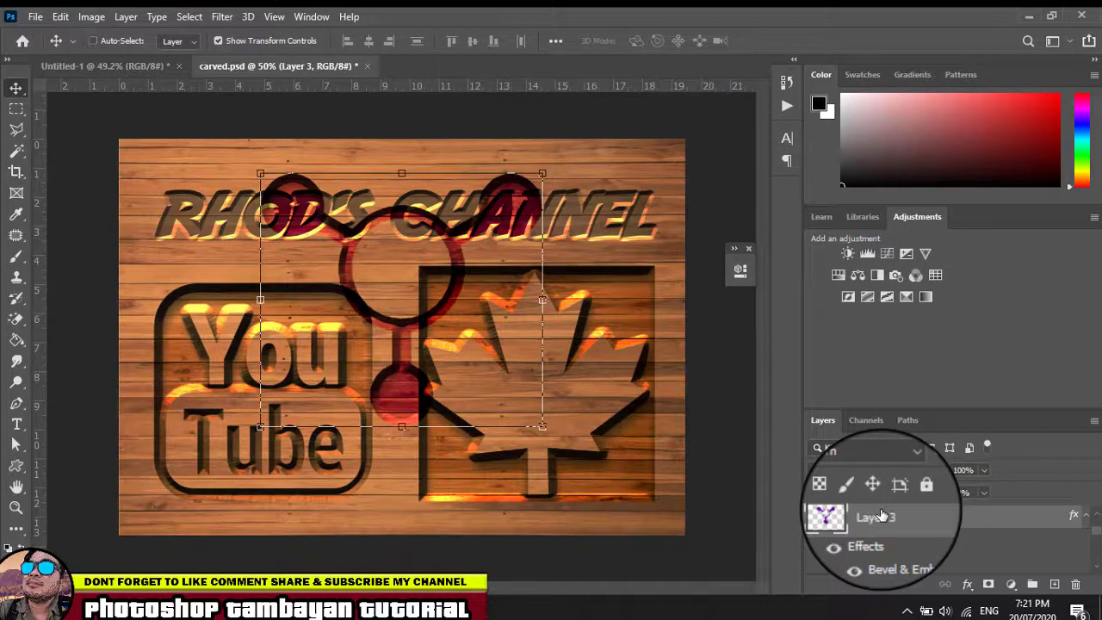
pyautogui.moveTo(364, 279)
pyautogui.mouseDown()
pyautogui.moveTo(396, 254)
pyautogui.moveTo(160, 145)
pyautogui.mouseUp()
pyautogui.moveTo(102, 96)
pyautogui.mouseDown()
pyautogui.moveTo(101, 76)
pyautogui.moveTo(230, 266)
pyautogui.moveTo(234, 298)
pyautogui.mouseUp()
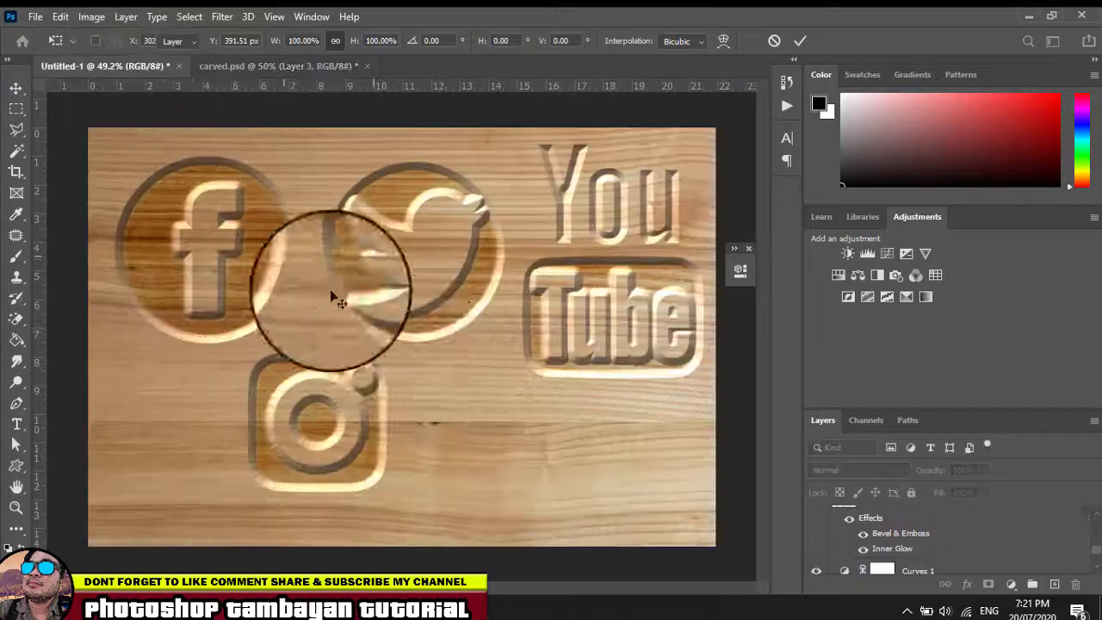
pyautogui.moveTo(119, 86); pyautogui.dragTo(482, 431)
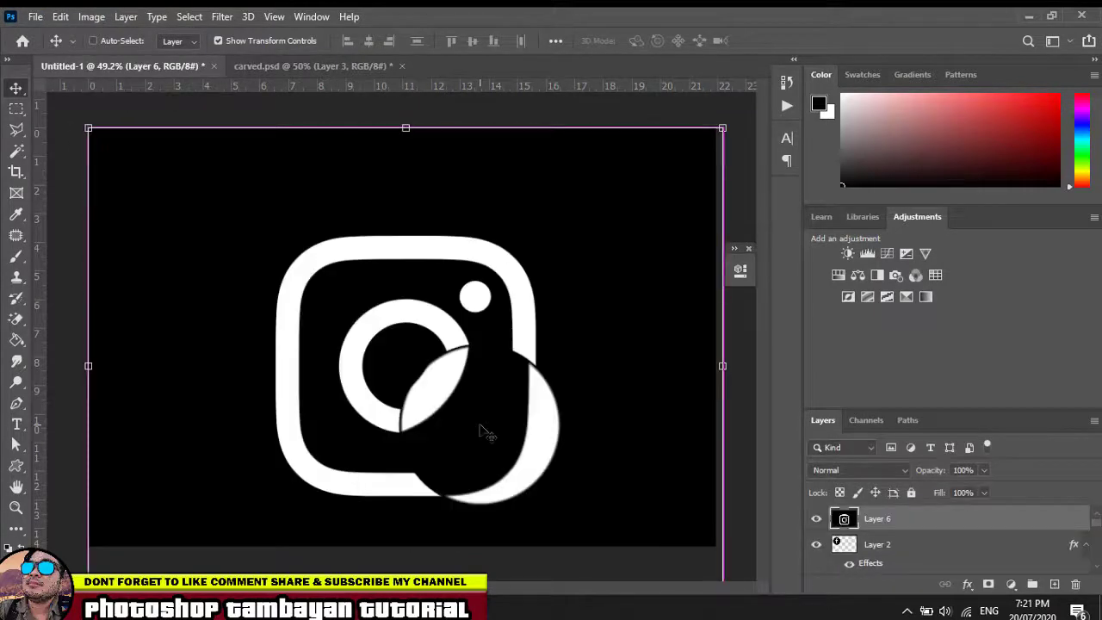
# - Hide the black Instagram Layer 6 and go back to carved.psd
pyautogui.press('z')
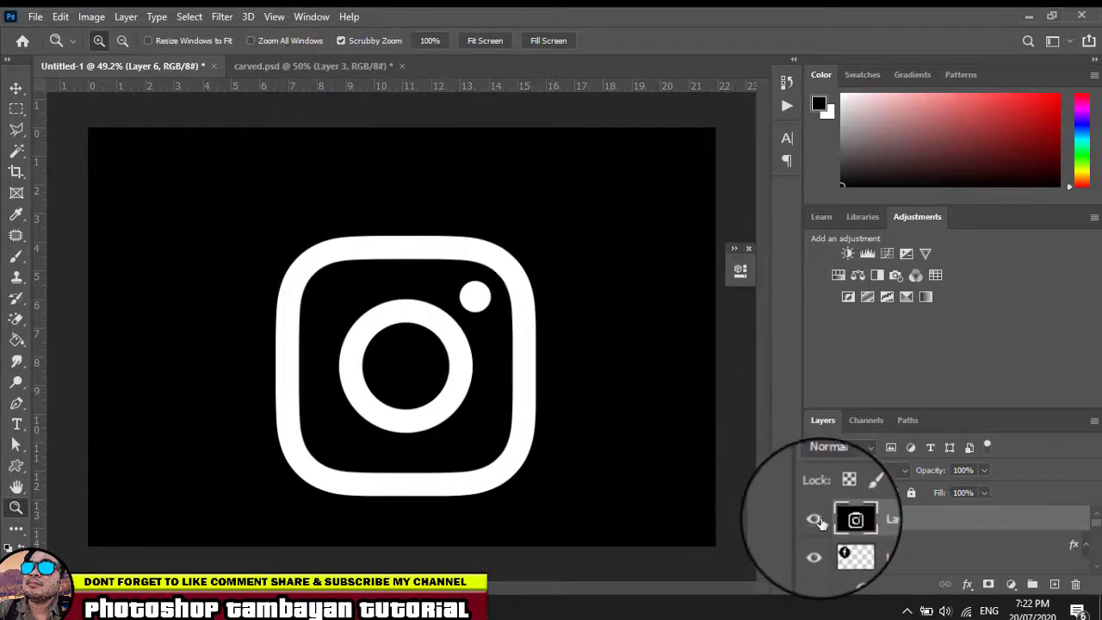
pyautogui.click(816, 520)
pyautogui.click(317, 66)
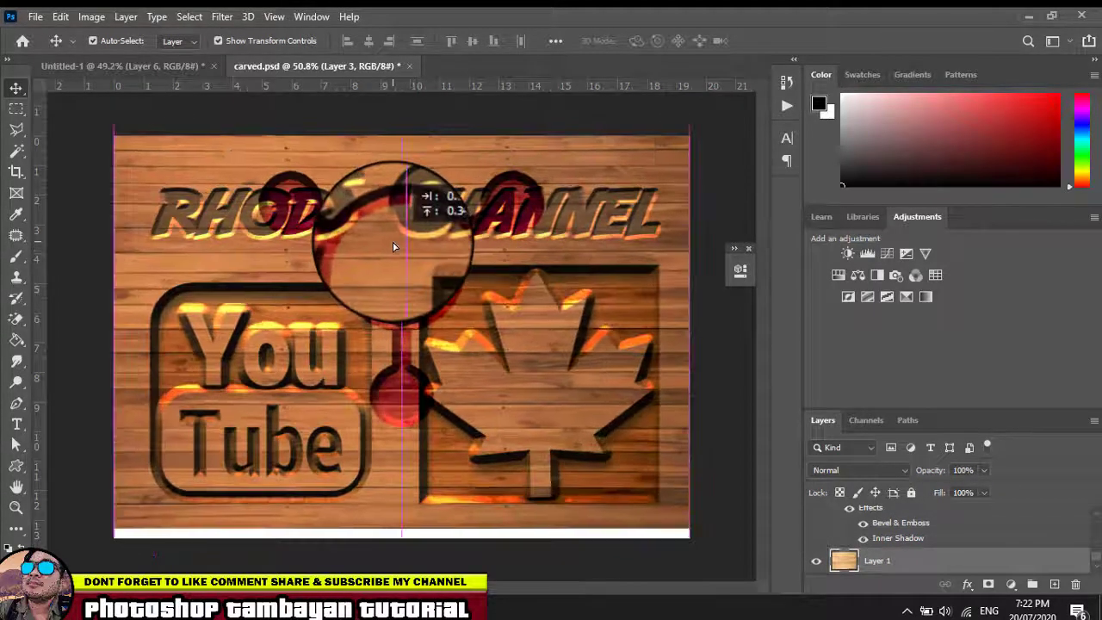
# - Make the wood fill the canvas and scale the molecule logo to 69.42% between YouTube and maple leaf
pyautogui.moveTo(589, 402); pyautogui.dragTo(395, 249)
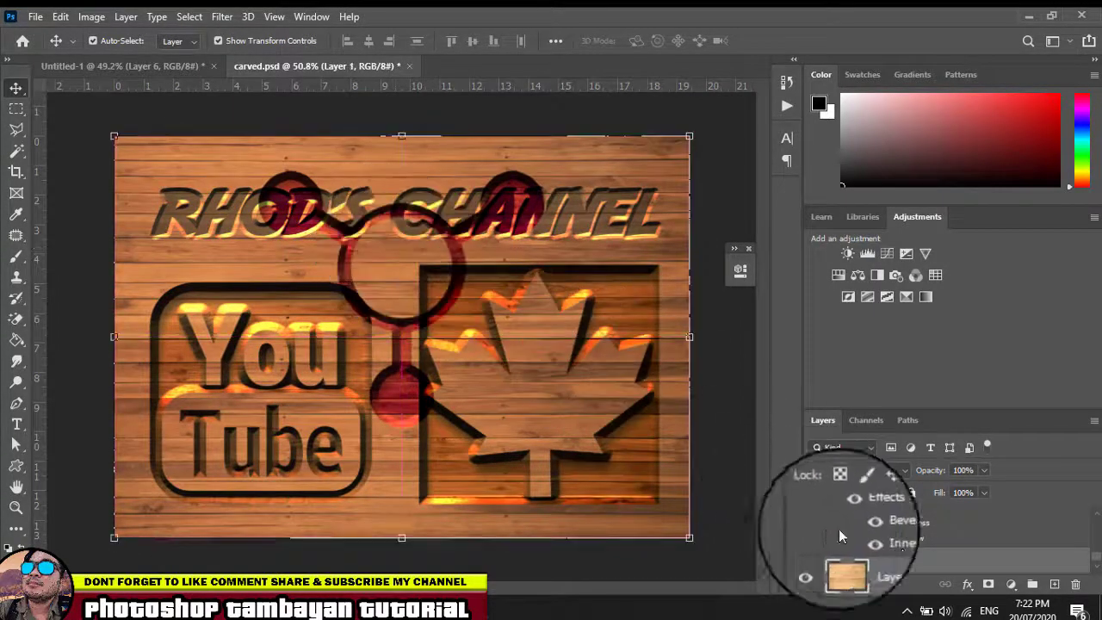
pyautogui.scroll(2, 889, 548)
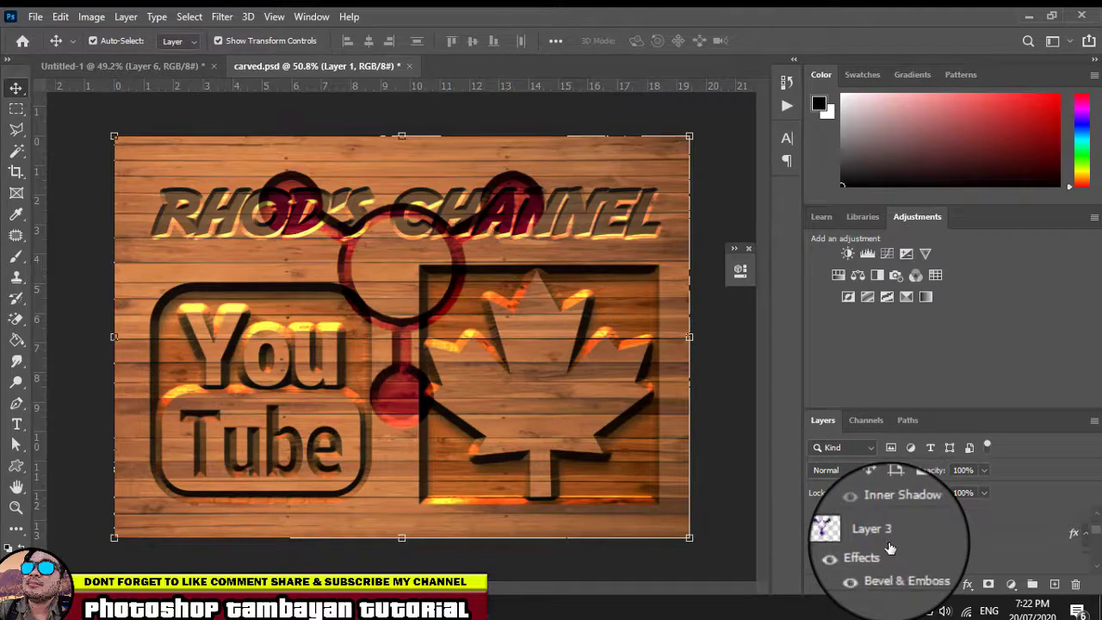
pyautogui.click(887, 541)
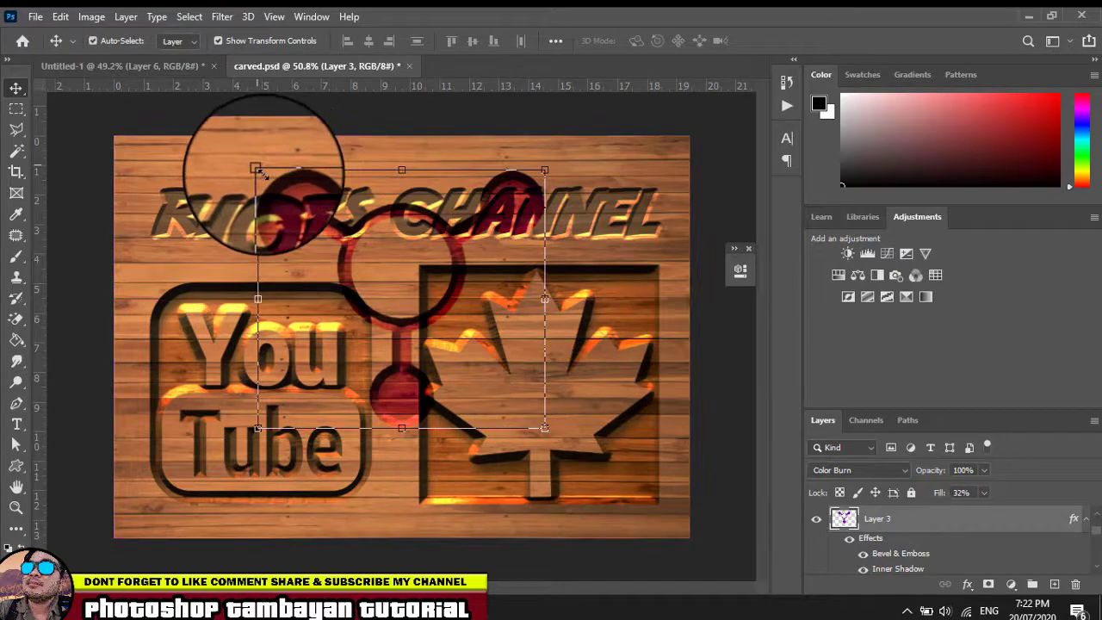
pyautogui.moveTo(257, 168); pyautogui.dragTo(343, 250)
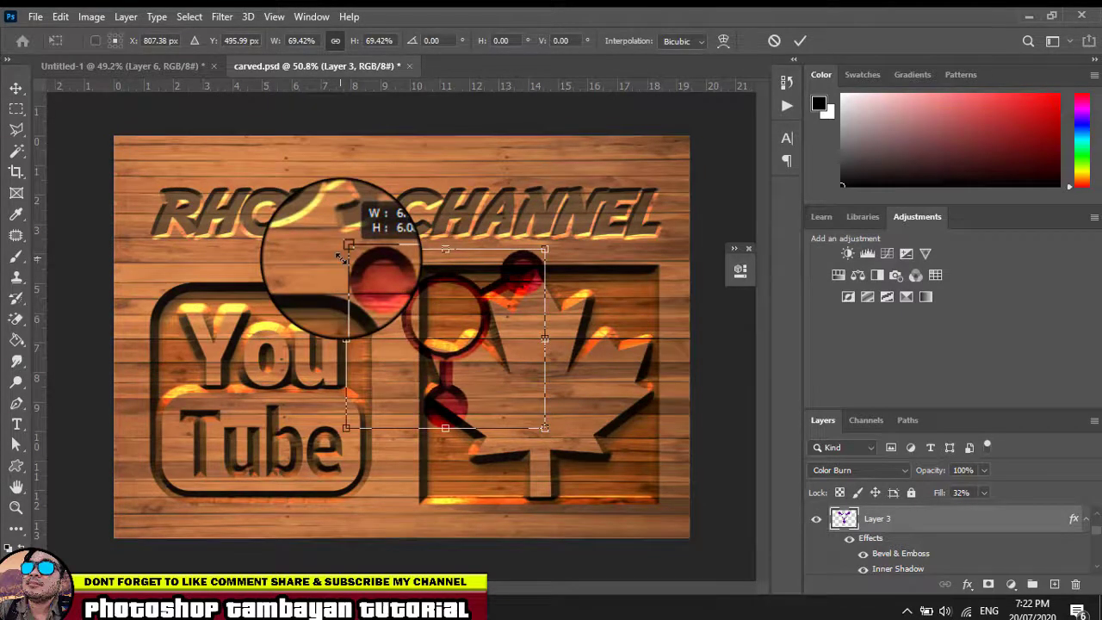
pyautogui.moveTo(428, 306)
pyautogui.mouseDown()
pyautogui.moveTo(168, 63)
pyautogui.moveTo(101, 73)
pyautogui.moveTo(590, 417)
pyautogui.moveTo(418, 271)
pyautogui.moveTo(412, 288)
pyautogui.moveTo(173, 48)
pyautogui.moveTo(153, 45)
pyautogui.moveTo(296, 246)
pyautogui.moveTo(401, 360)
pyautogui.mouseUp()
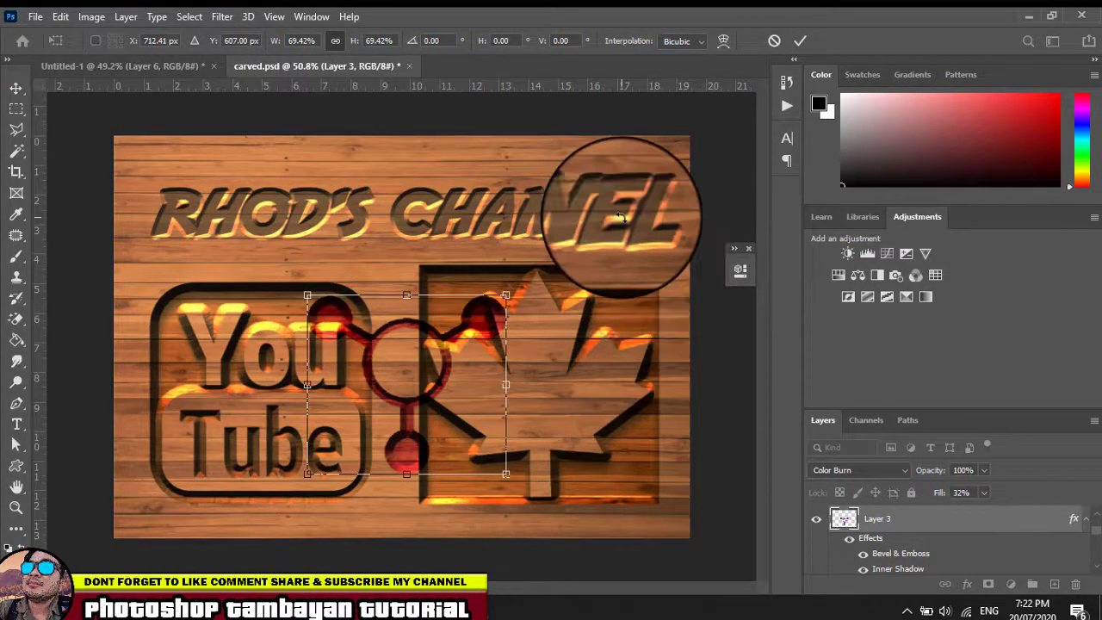
pyautogui.press('Return')
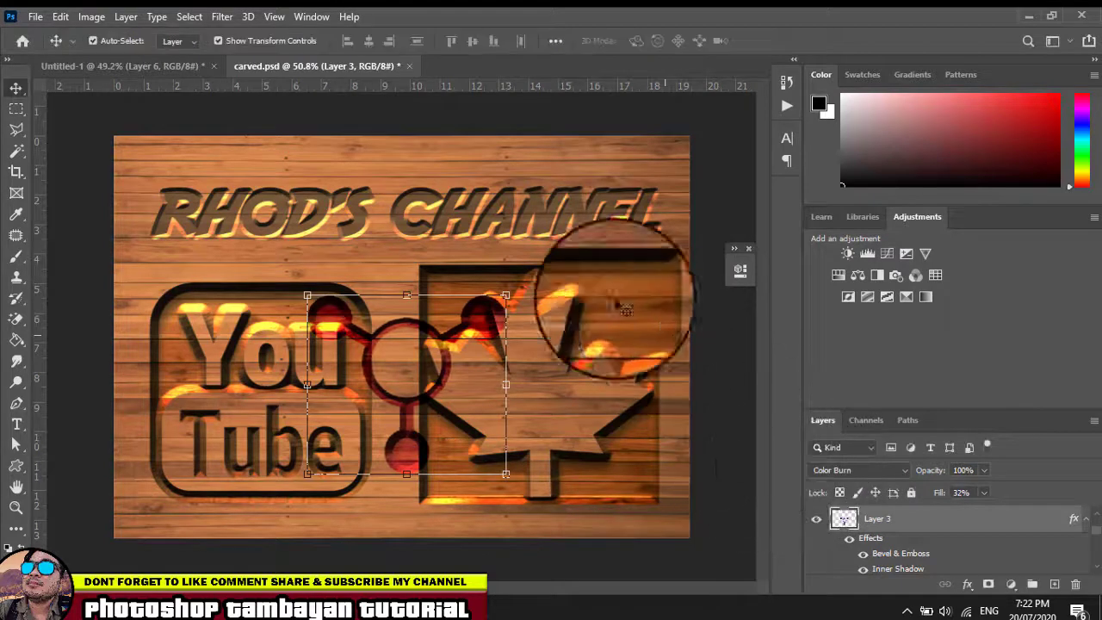
pyautogui.click(560, 211)
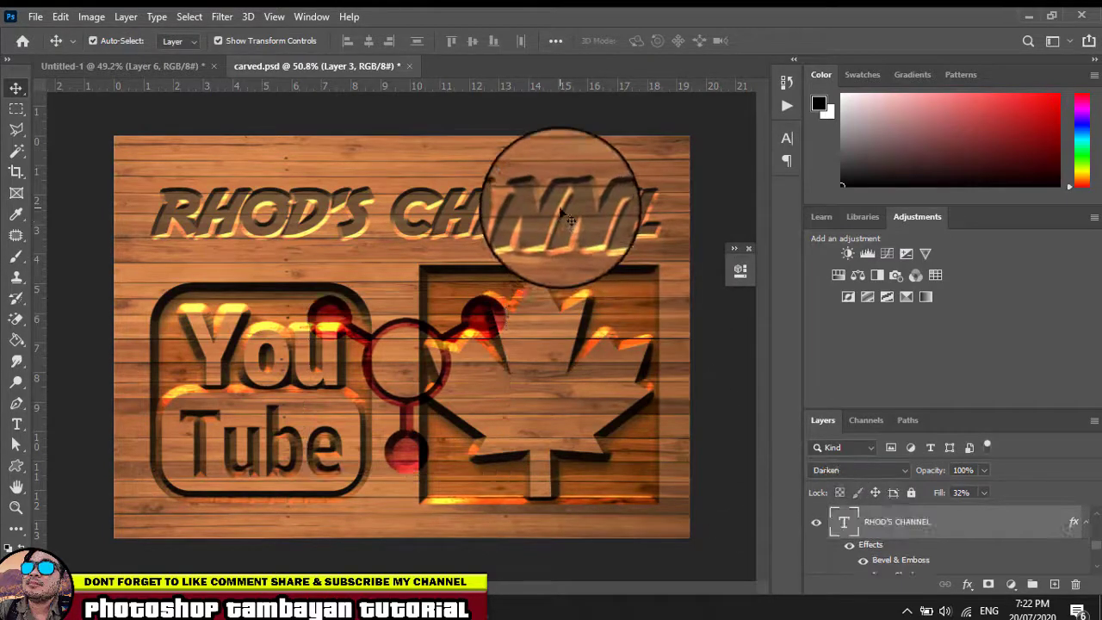
# - Hide the text, wood, maple leaf and YouTube layers, nudge the circle, and set Layer 3 fill to 100%
pyautogui.click(819, 527)
pyautogui.click(505, 438)
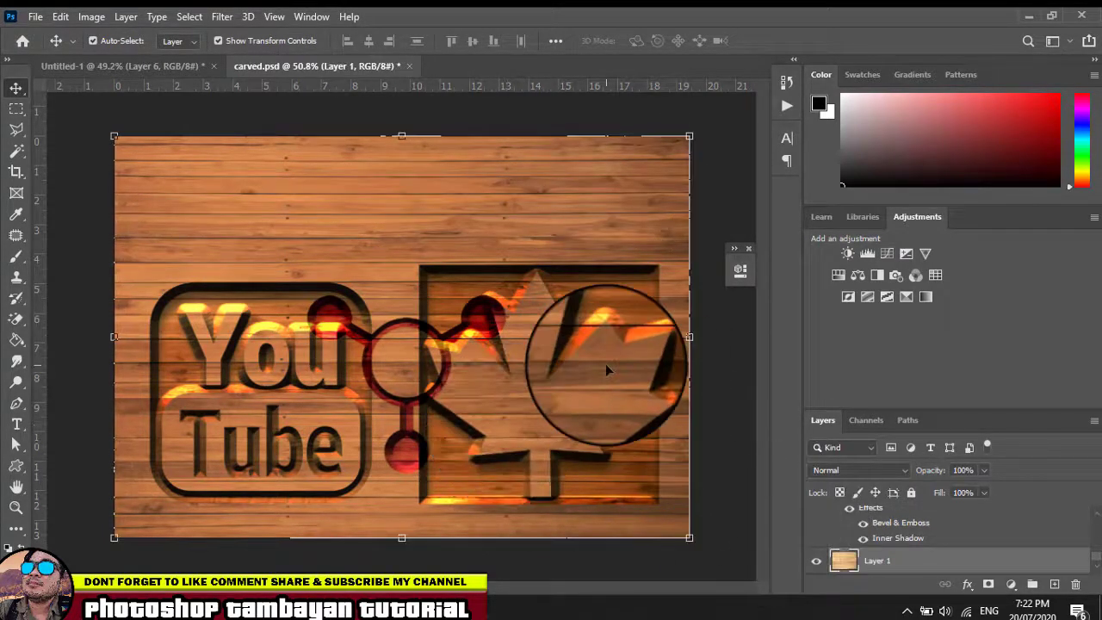
pyautogui.click(839, 577)
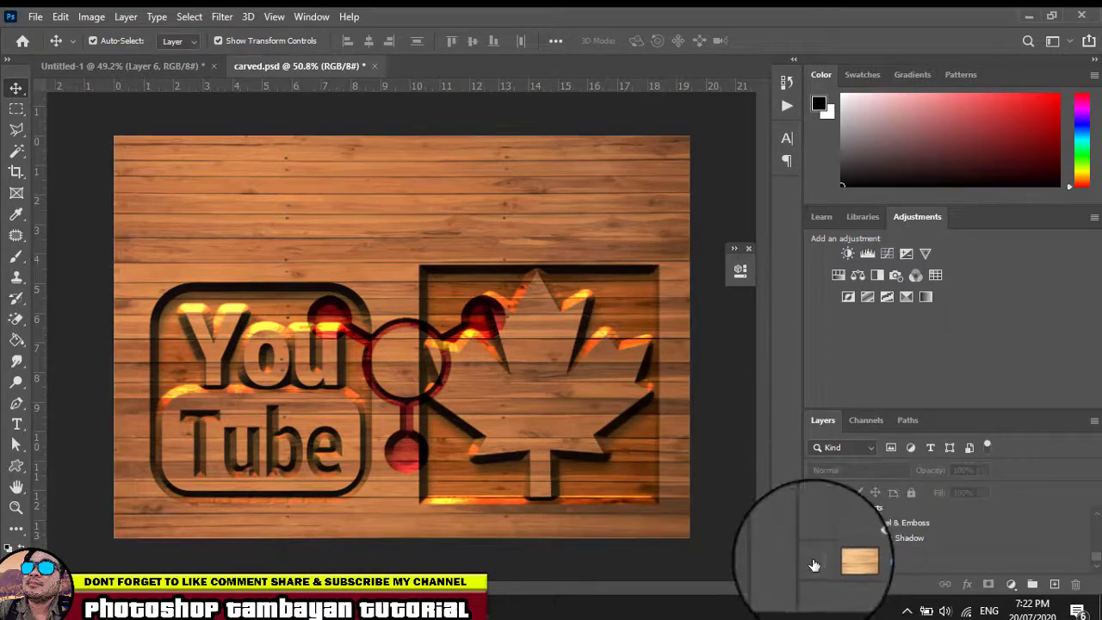
pyautogui.click(814, 564)
pyautogui.click(653, 504)
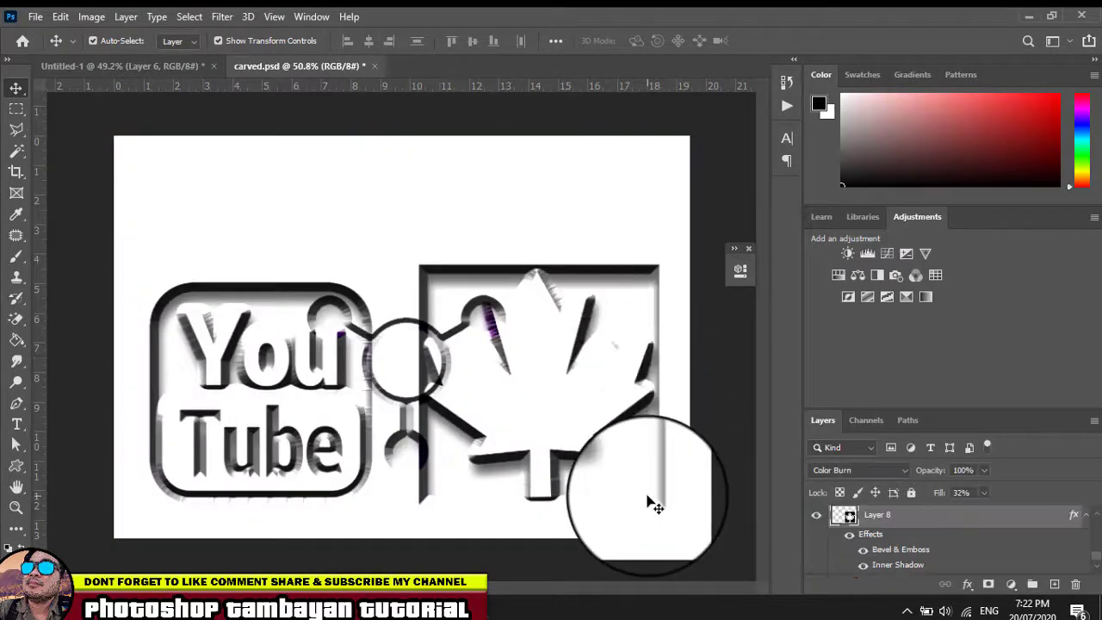
pyautogui.click(817, 514)
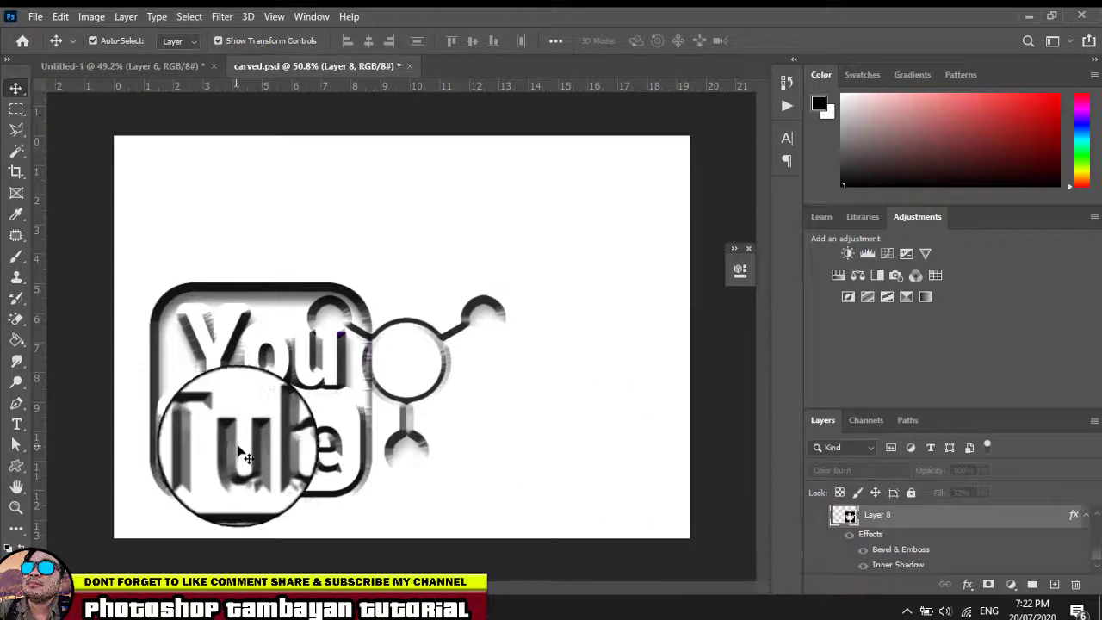
pyautogui.click(331, 498)
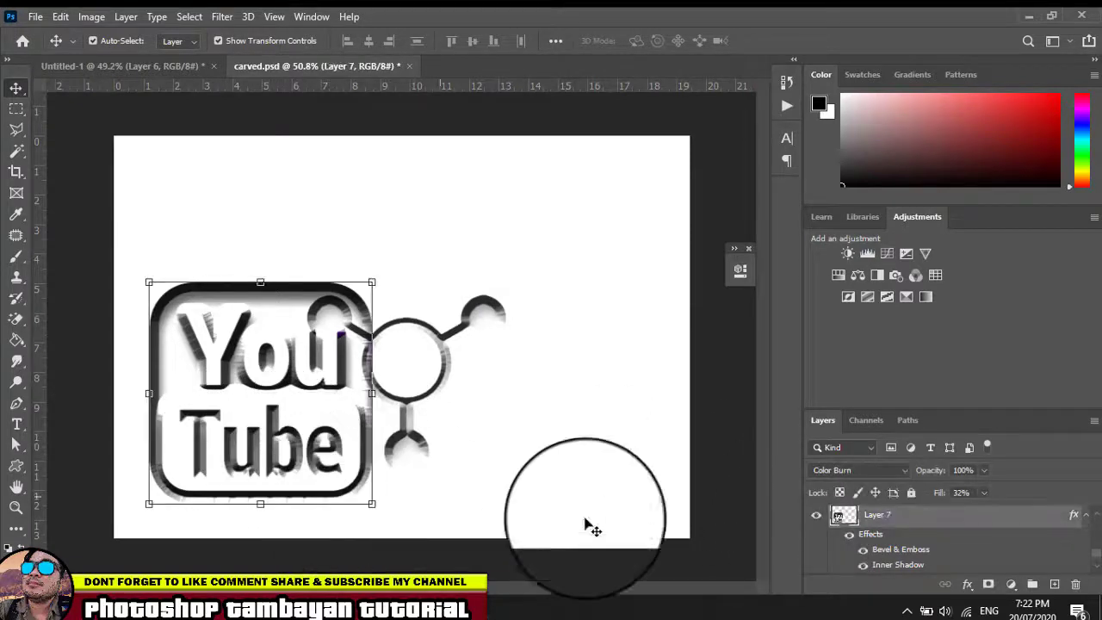
pyautogui.click(817, 514)
pyautogui.click(422, 357)
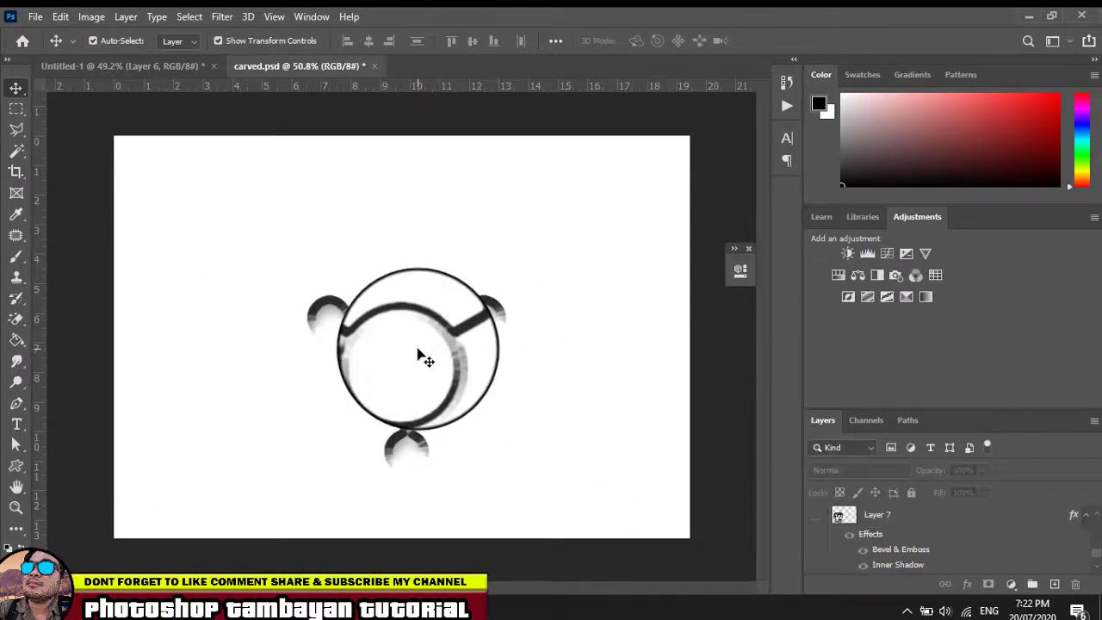
pyautogui.moveTo(419, 352)
pyautogui.mouseDown()
pyautogui.moveTo(449, 375)
pyautogui.moveTo(422, 333)
pyautogui.mouseUp()
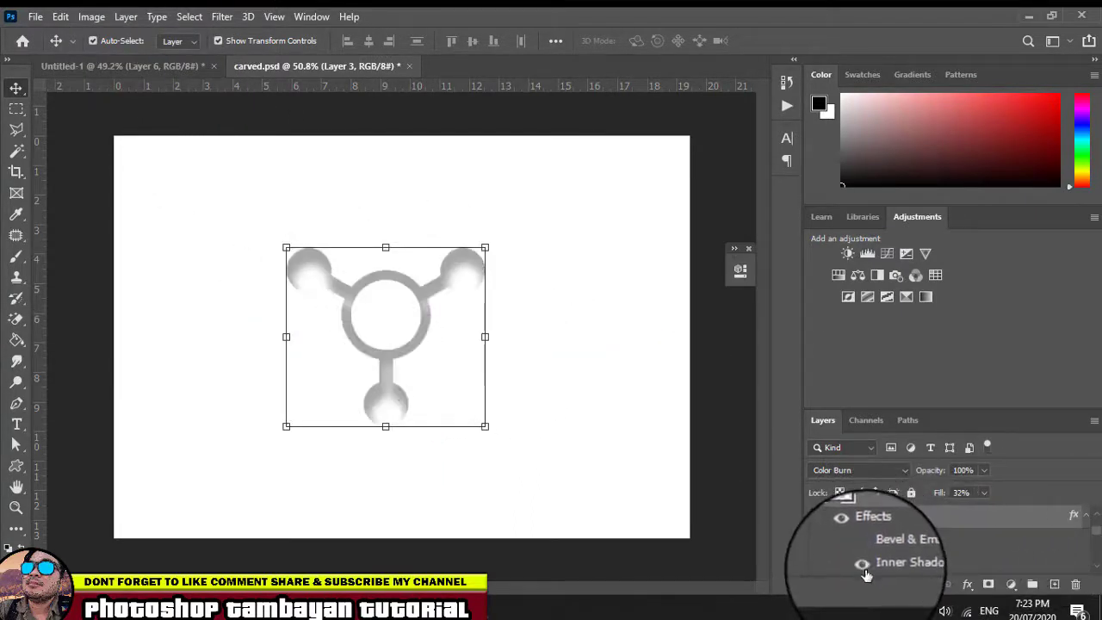
pyautogui.click(983, 492)
pyautogui.moveTo(985, 514); pyautogui.dragTo(1061, 513)
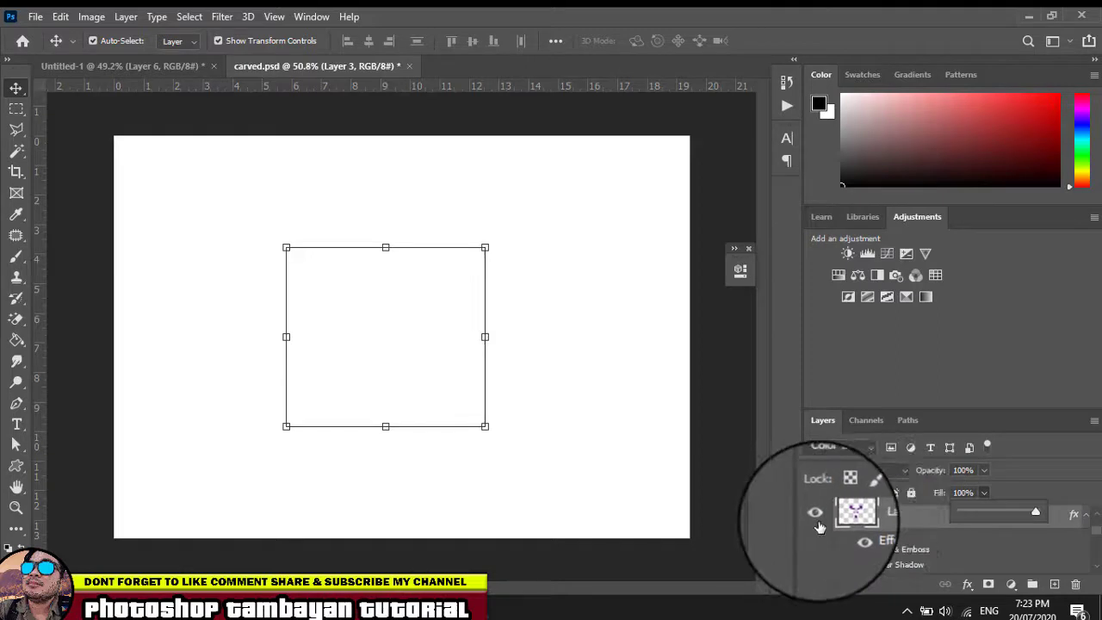
# - Close carved.psd without saving its changes
pyautogui.click(410, 66)
pyautogui.click(544, 241)
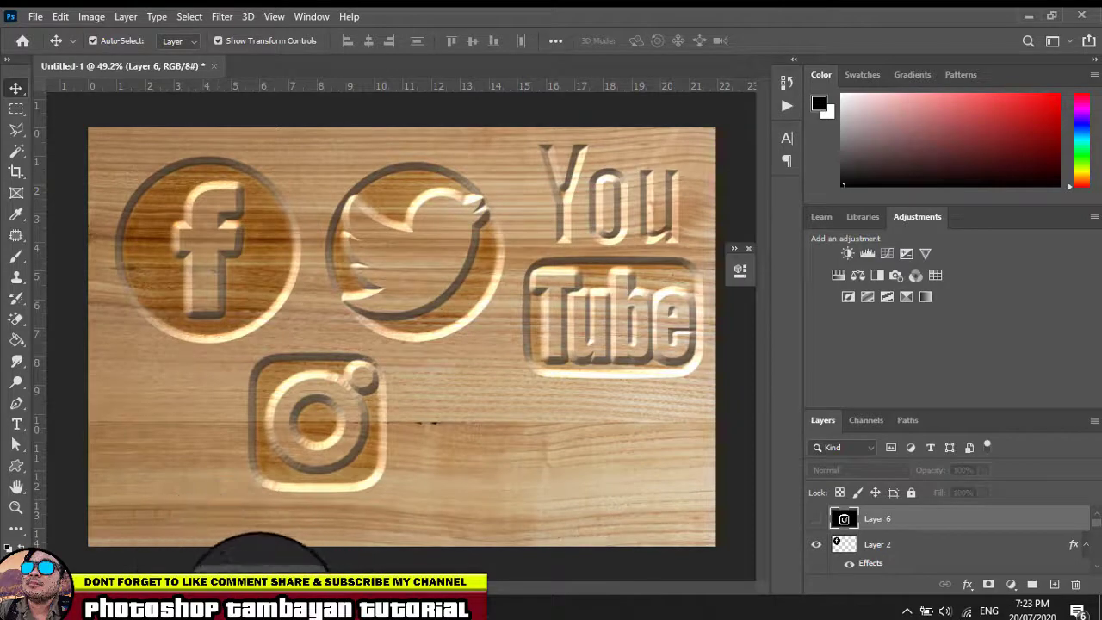
pyautogui.scroll(3, 279, 238)
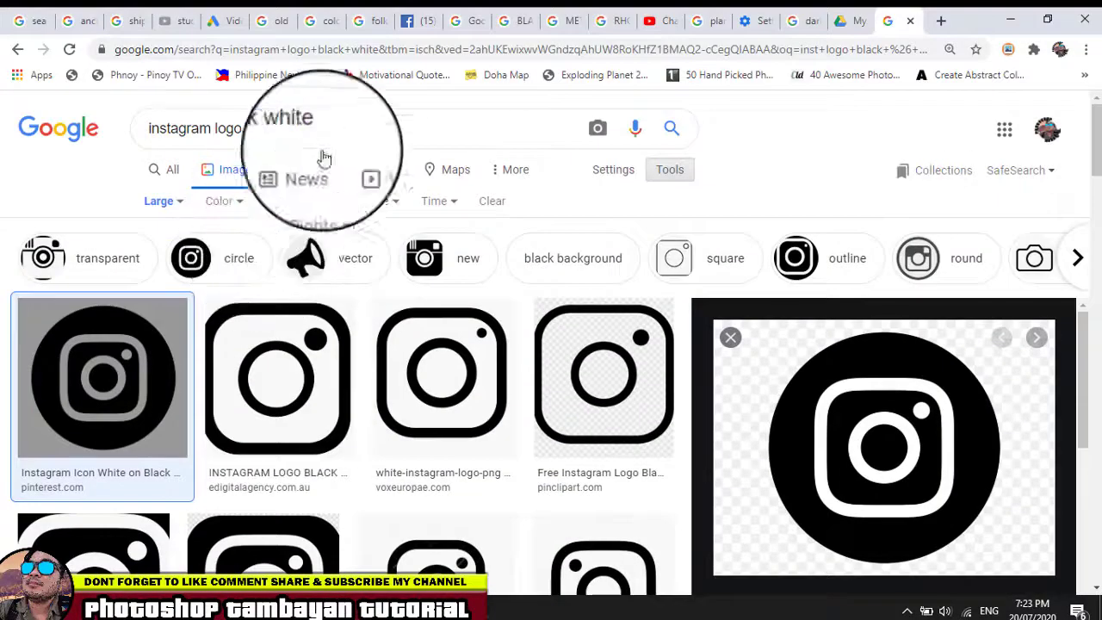
# - Search Google Images for the mechaniweb logo
pyautogui.moveTo(339, 131); pyautogui.dragTo(2, 140)
pyautogui.write('m')
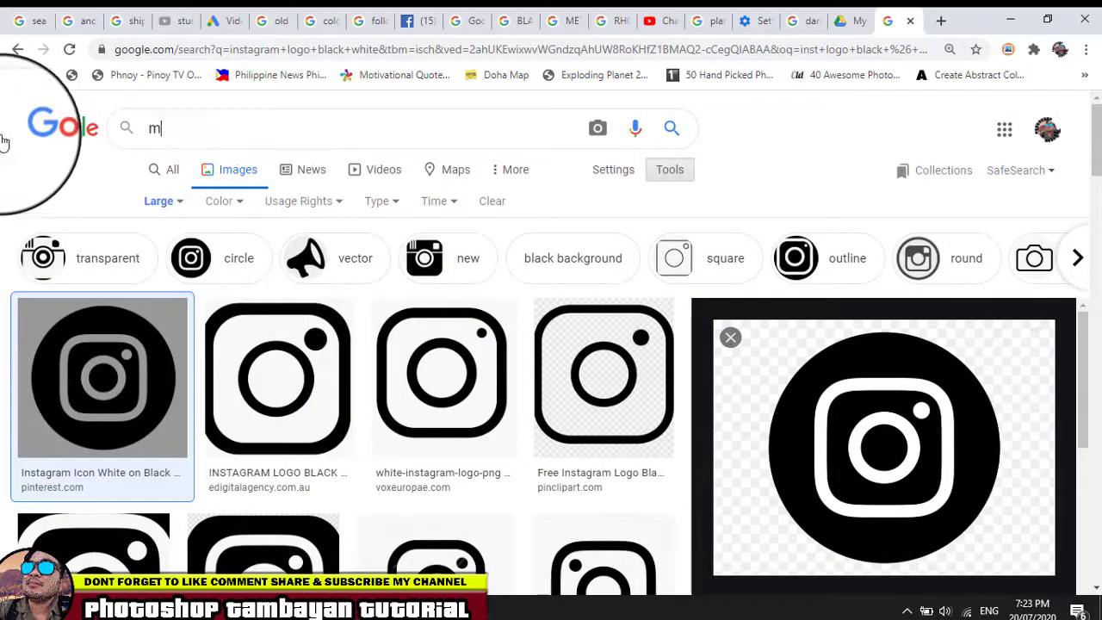
pyautogui.write('echani')
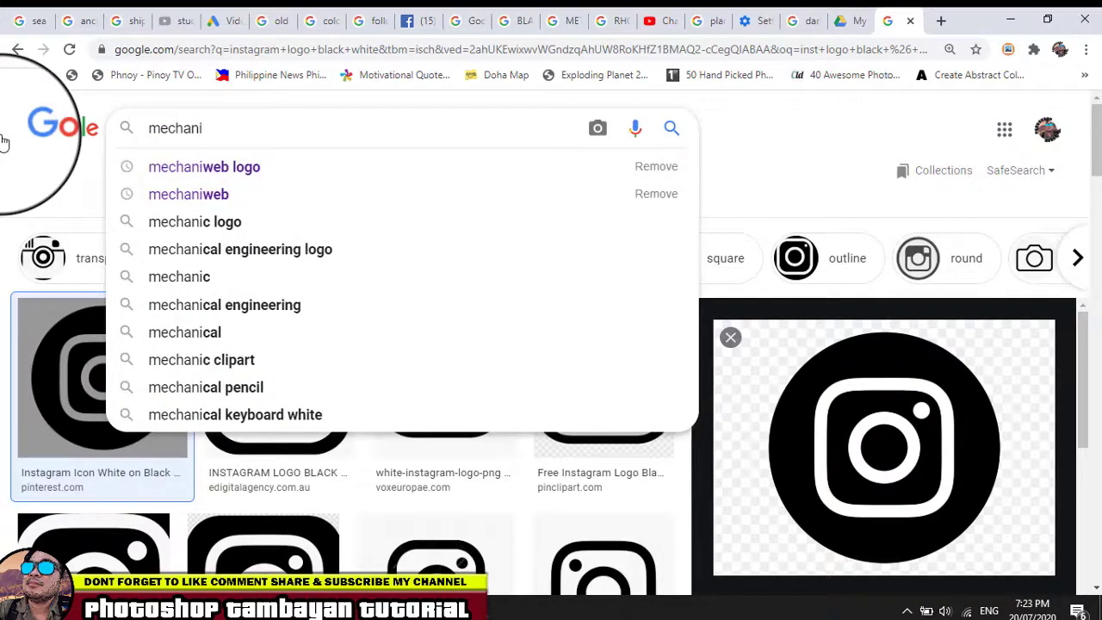
pyautogui.click(166, 172)
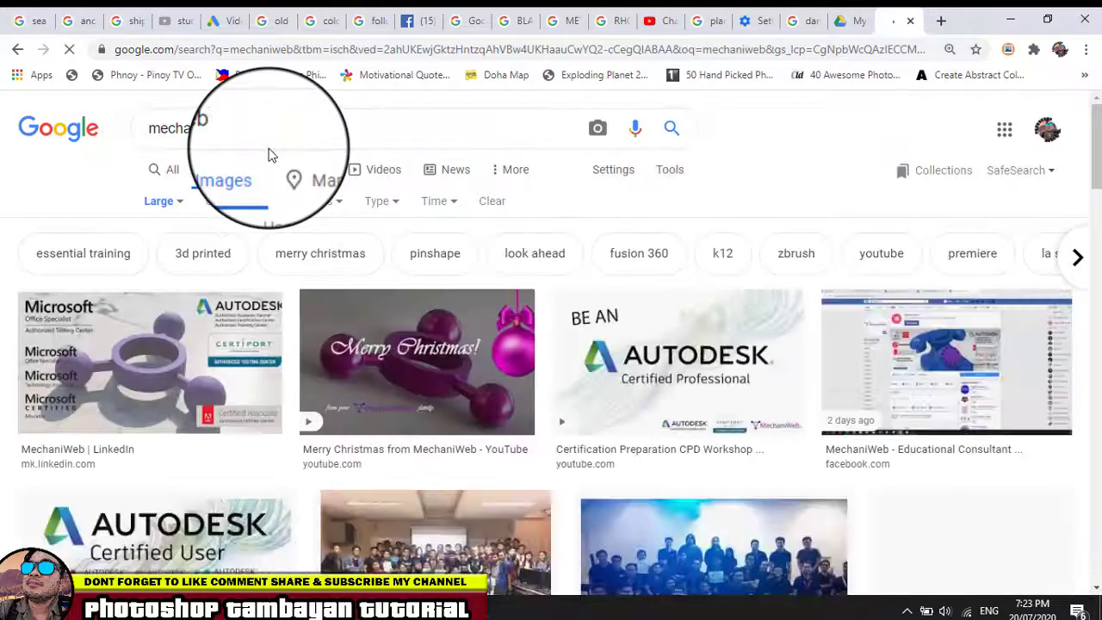
# - Copy the purple MechaniWeb logo from the LinkedIn result and return to Photoshop
pyautogui.scroll(-1, 324, 264)
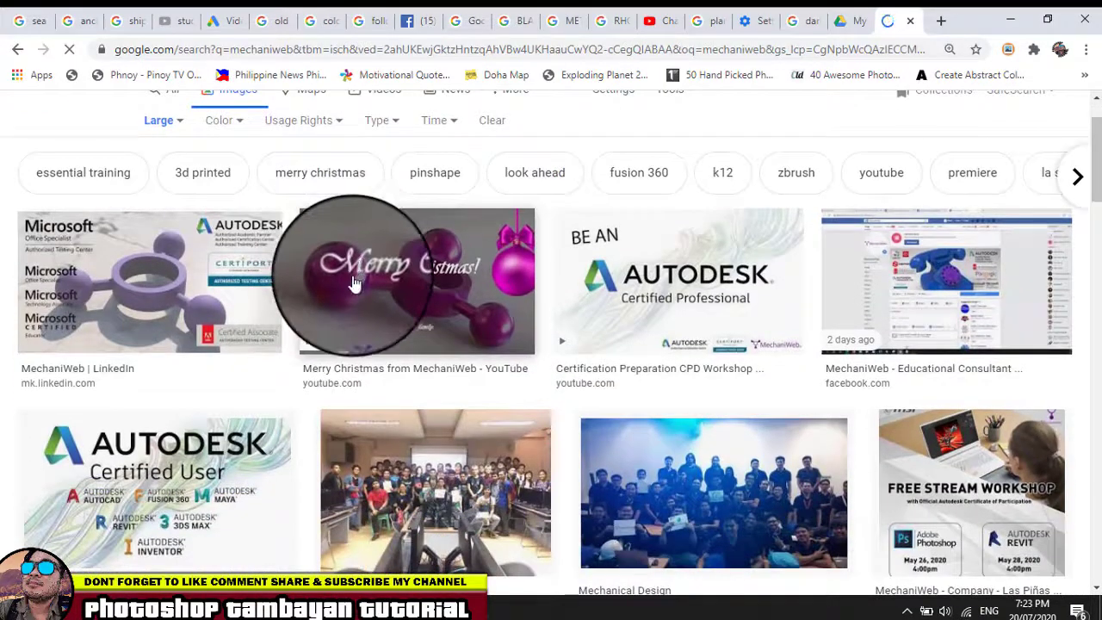
pyautogui.scroll(-1, 353, 284)
pyautogui.scroll(-3, 353, 285)
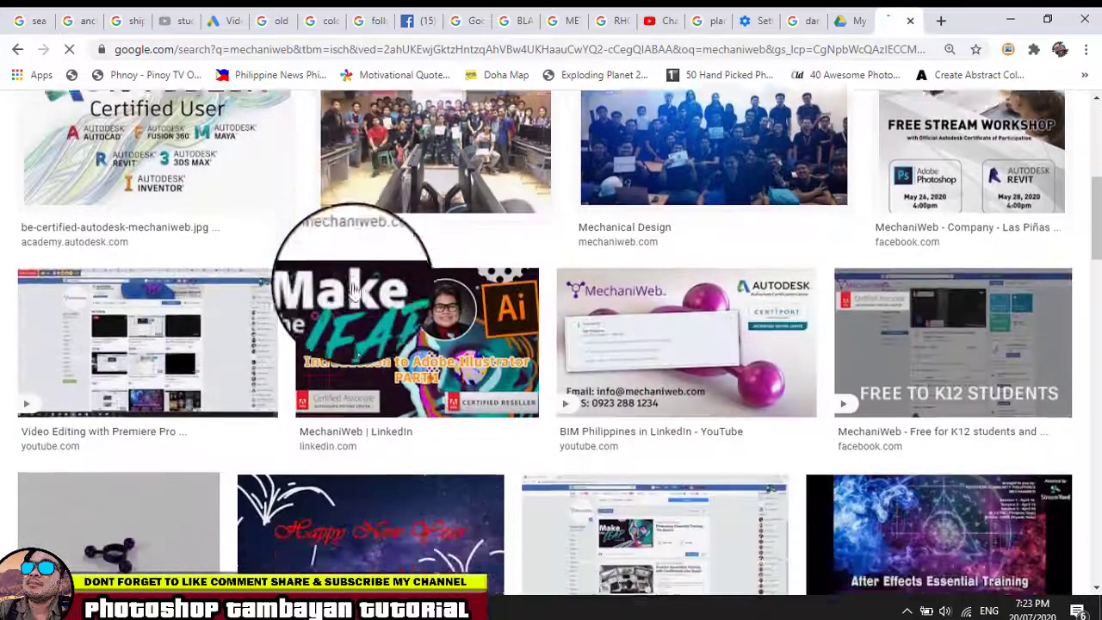
pyautogui.scroll(-2, 355, 291)
pyautogui.scroll(-2, 355, 293)
pyautogui.scroll(-1, 355, 292)
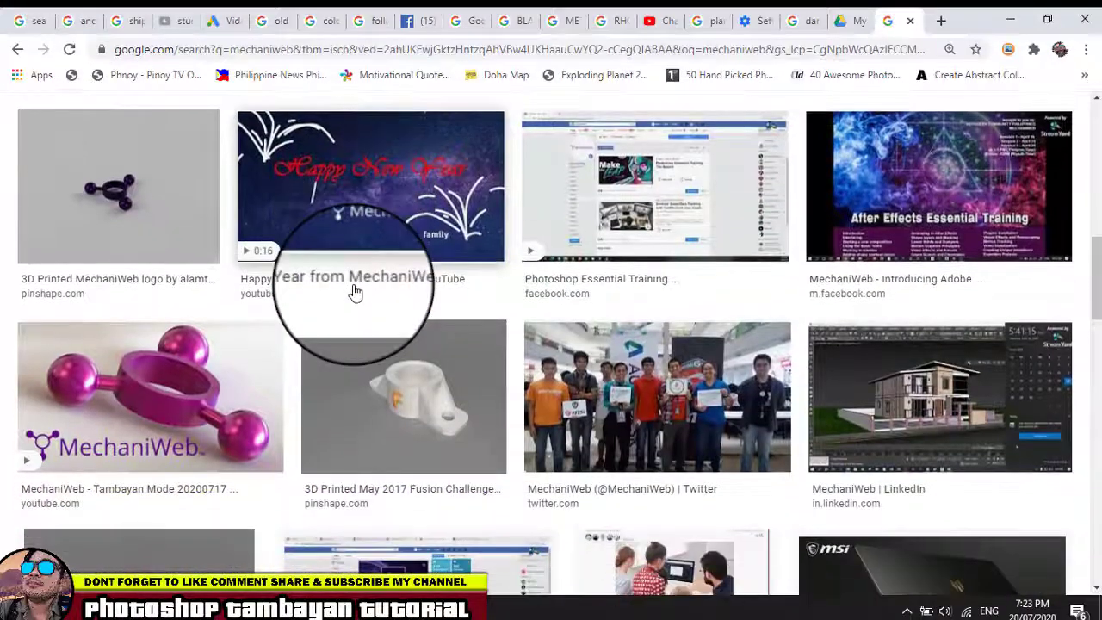
pyautogui.scroll(-2, 354, 293)
pyautogui.scroll(-1, 354, 293)
pyautogui.scroll(-2, 354, 292)
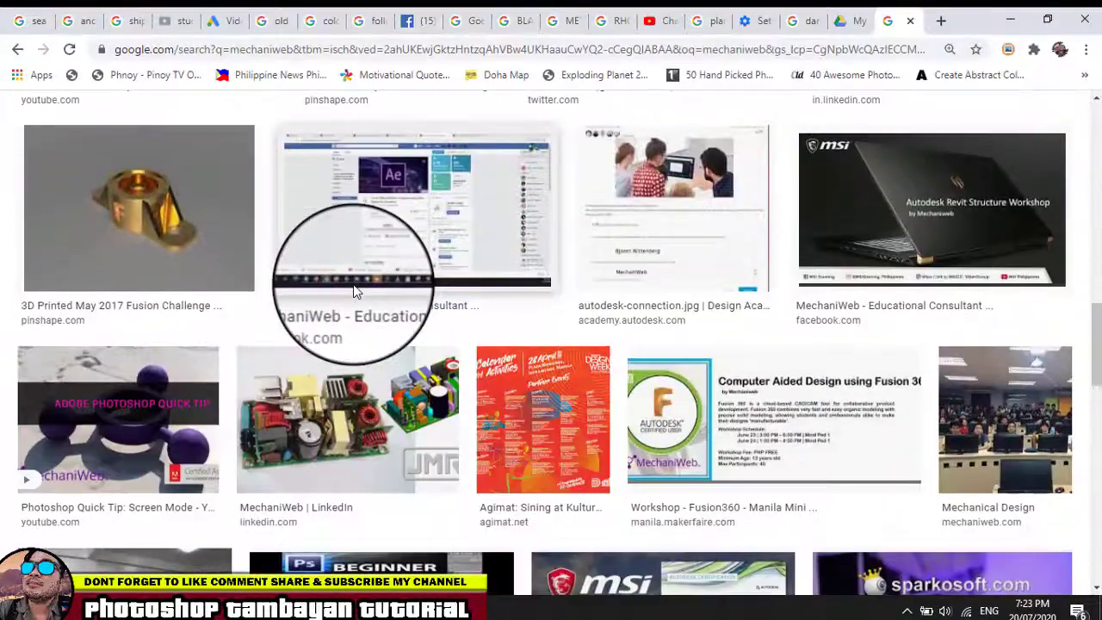
pyautogui.scroll(-1, 354, 293)
pyautogui.scroll(-2, 354, 293)
pyautogui.scroll(-1, 354, 293)
pyautogui.scroll(-3, 354, 293)
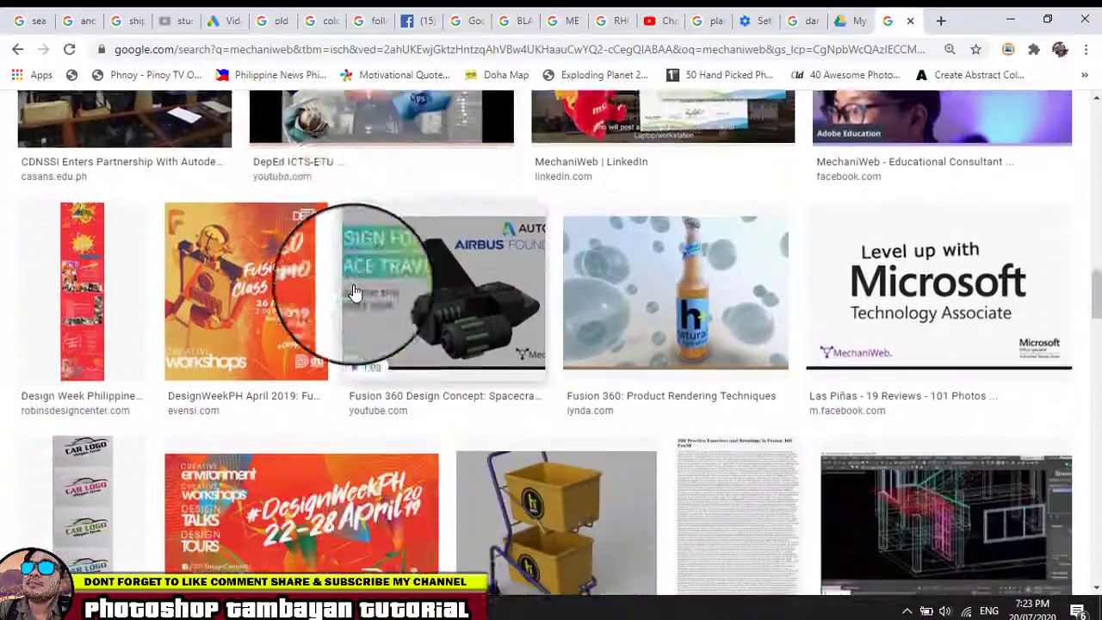
pyautogui.scroll(-2, 355, 293)
pyautogui.scroll(-3, 356, 293)
pyautogui.scroll(-2, 356, 293)
pyautogui.scroll(-3, 356, 293)
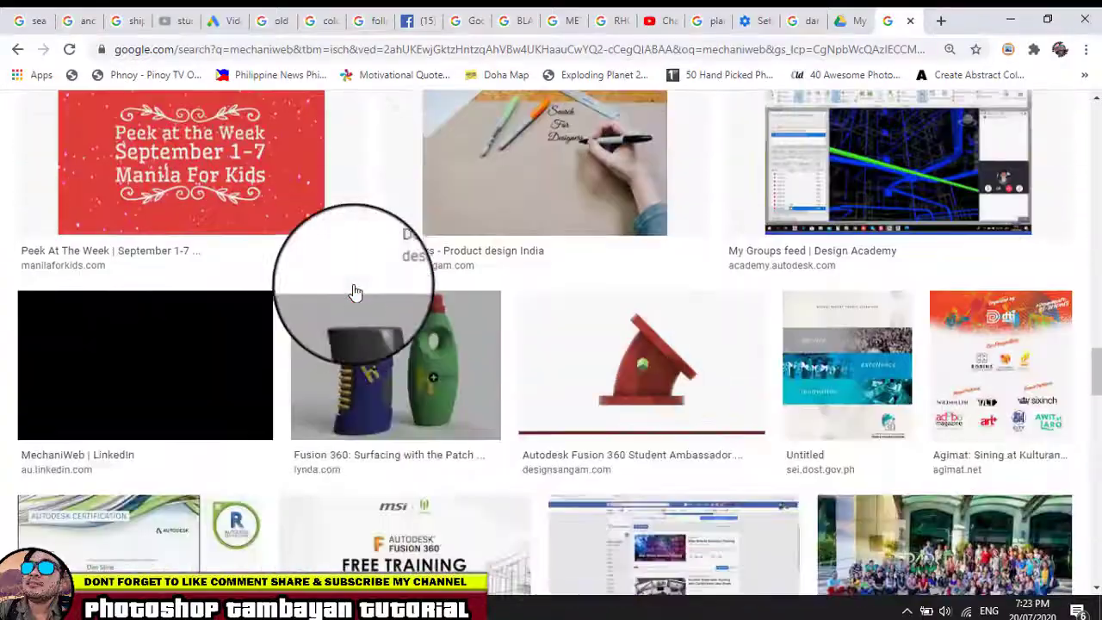
pyautogui.scroll(-3, 353, 300)
pyautogui.scroll(3, 353, 300)
pyautogui.scroll(3, 353, 300)
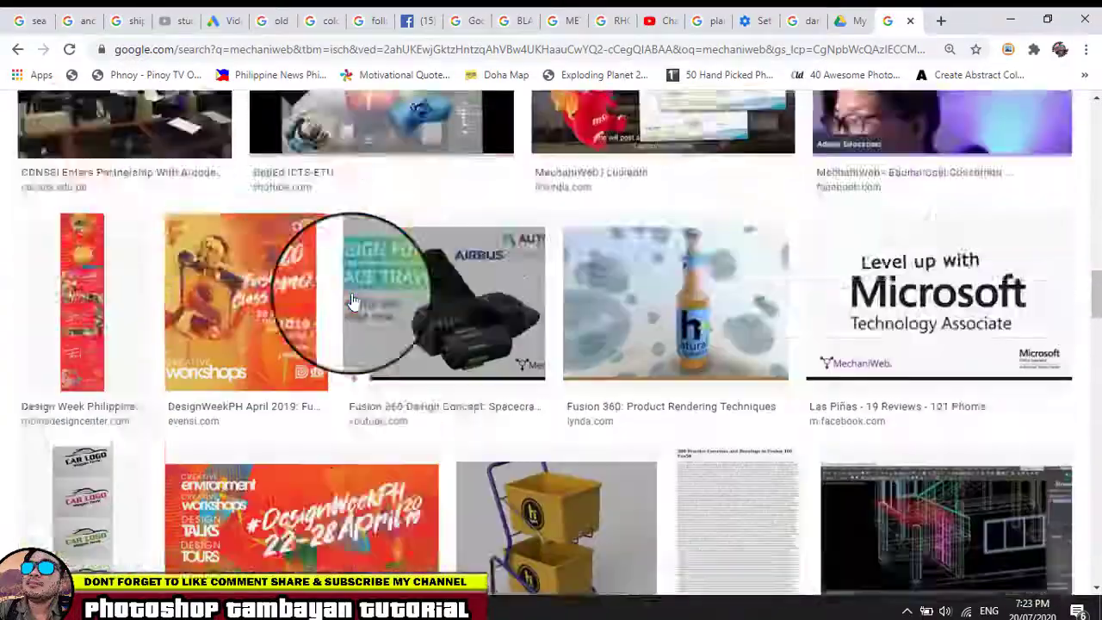
pyautogui.scroll(3, 353, 300)
pyautogui.scroll(5, 353, 302)
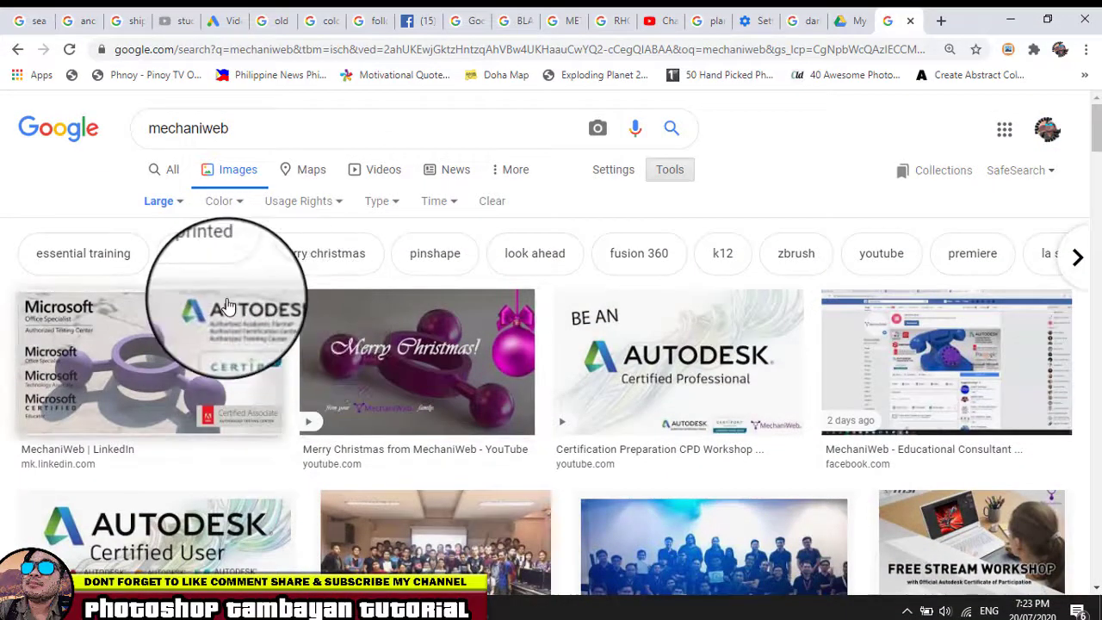
pyautogui.scroll(-2, 225, 303)
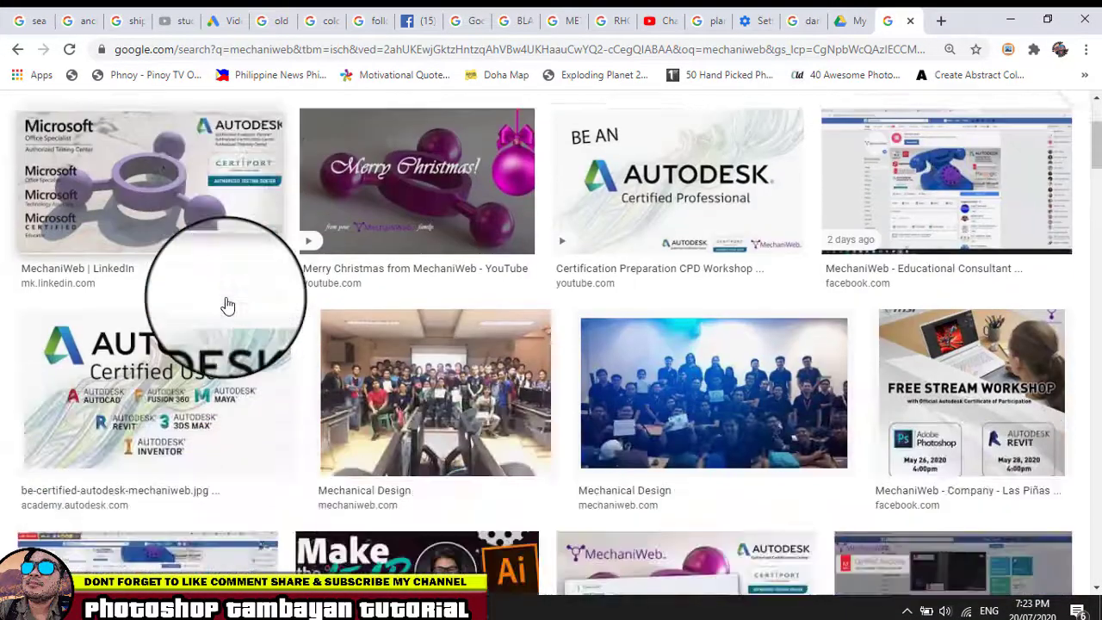
pyautogui.scroll(-1, 225, 303)
pyautogui.scroll(-2, 225, 303)
pyautogui.scroll(5, 225, 303)
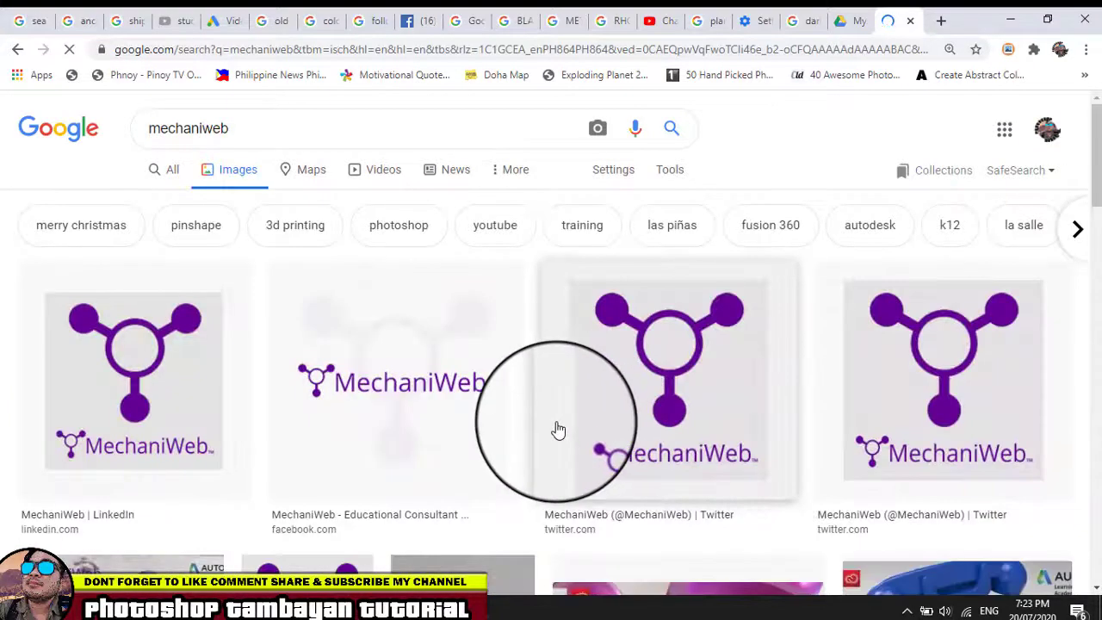
pyautogui.scroll(-1, 302, 419)
pyautogui.scroll(-2, 302, 418)
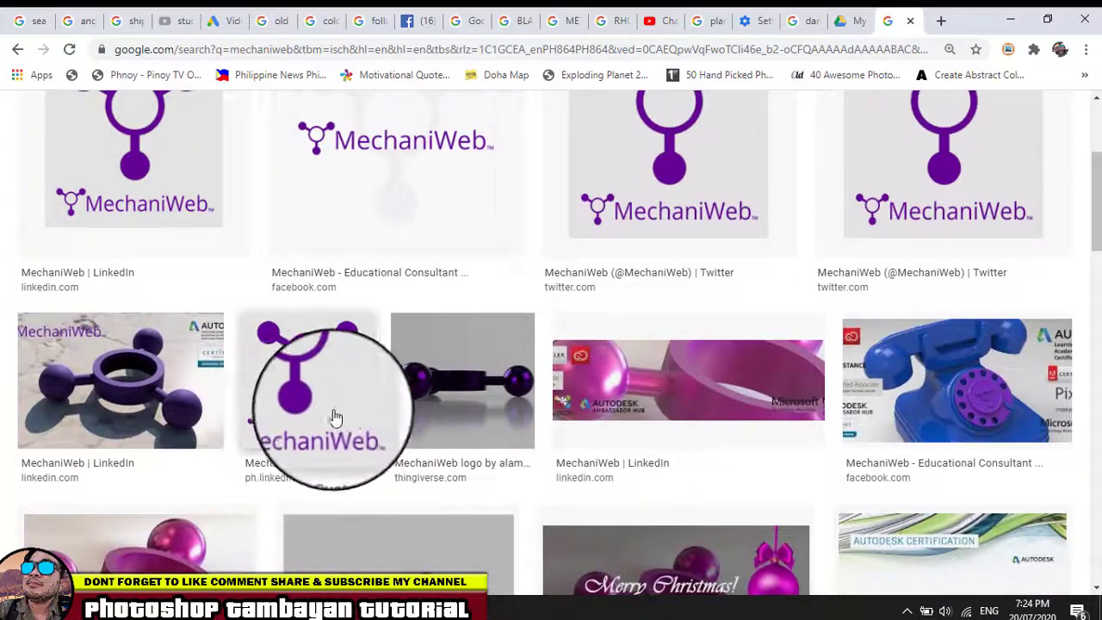
pyautogui.scroll(-1, 328, 384)
pyautogui.scroll(-1, 327, 382)
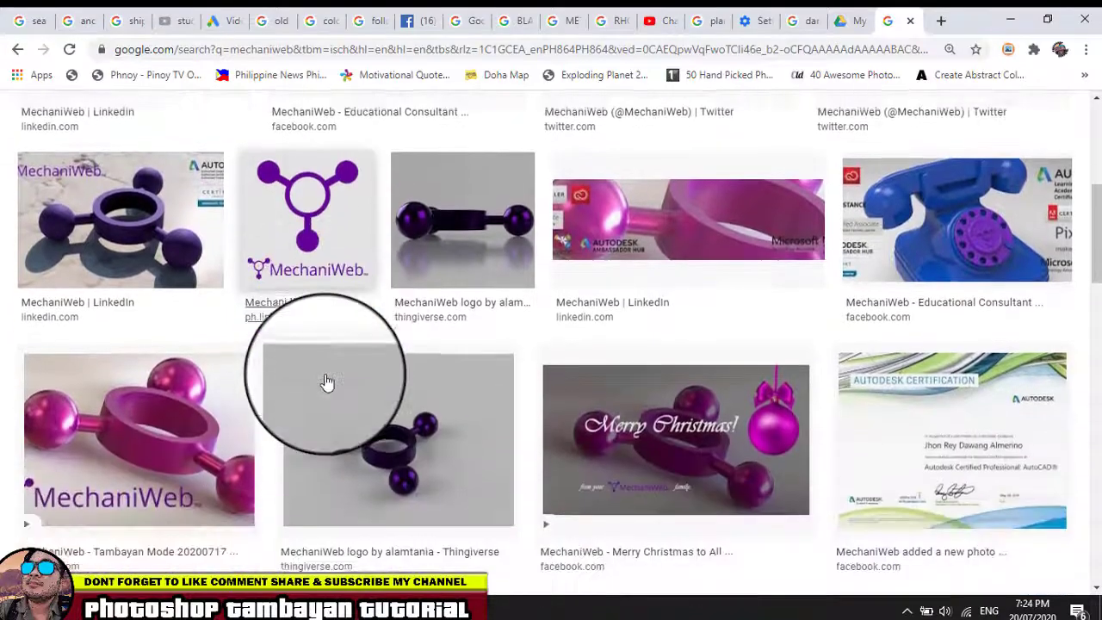
pyautogui.scroll(2, 327, 381)
pyautogui.scroll(3, 322, 382)
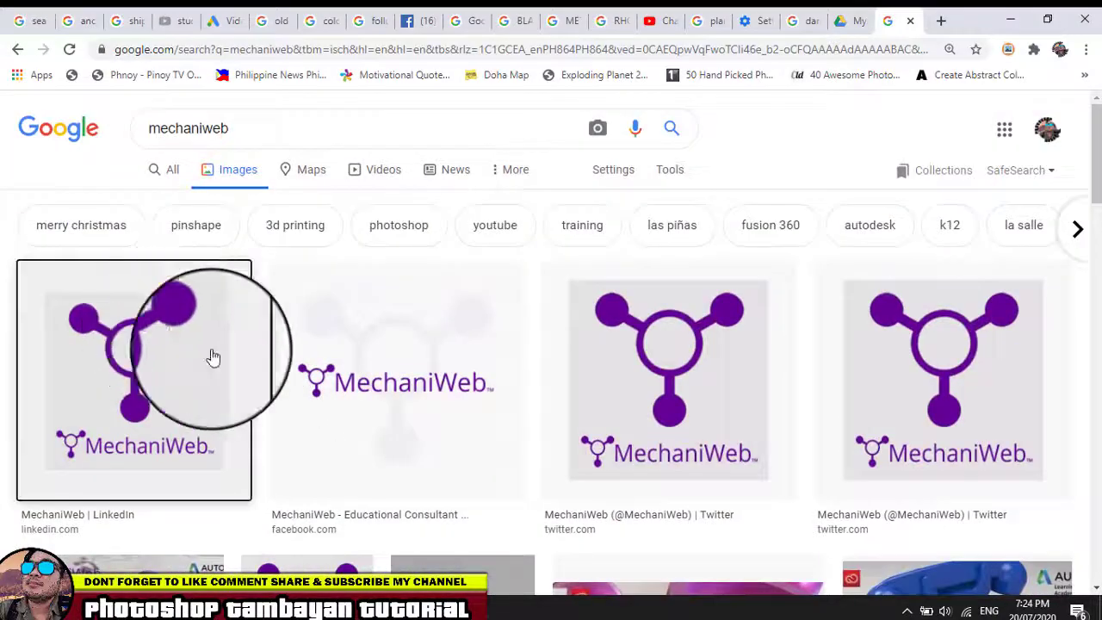
pyautogui.click(213, 357)
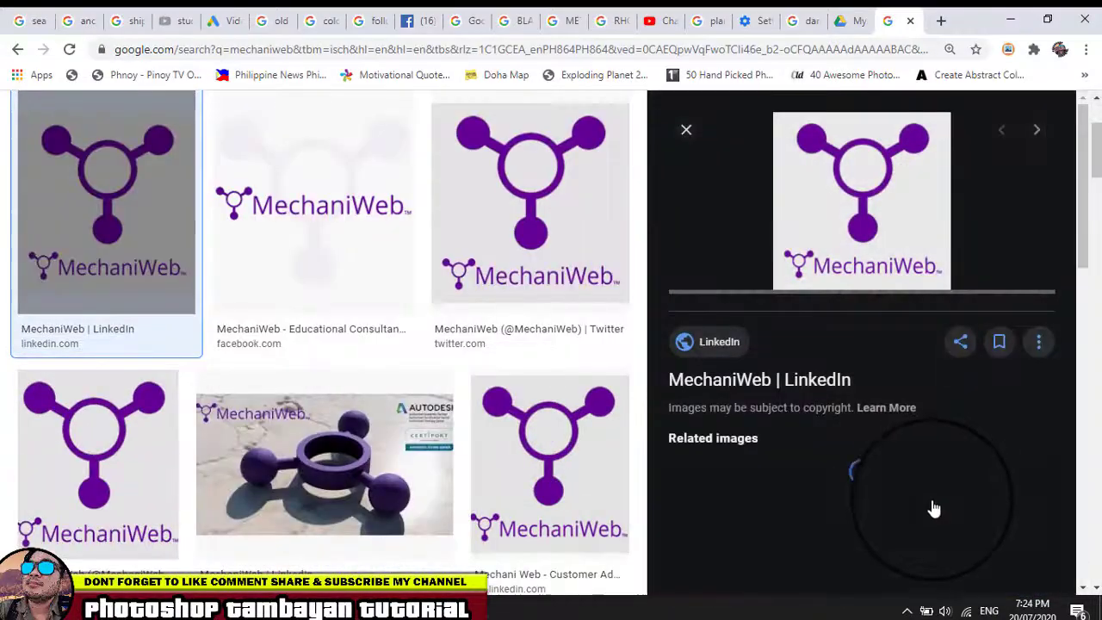
pyautogui.rightClick(866, 209)
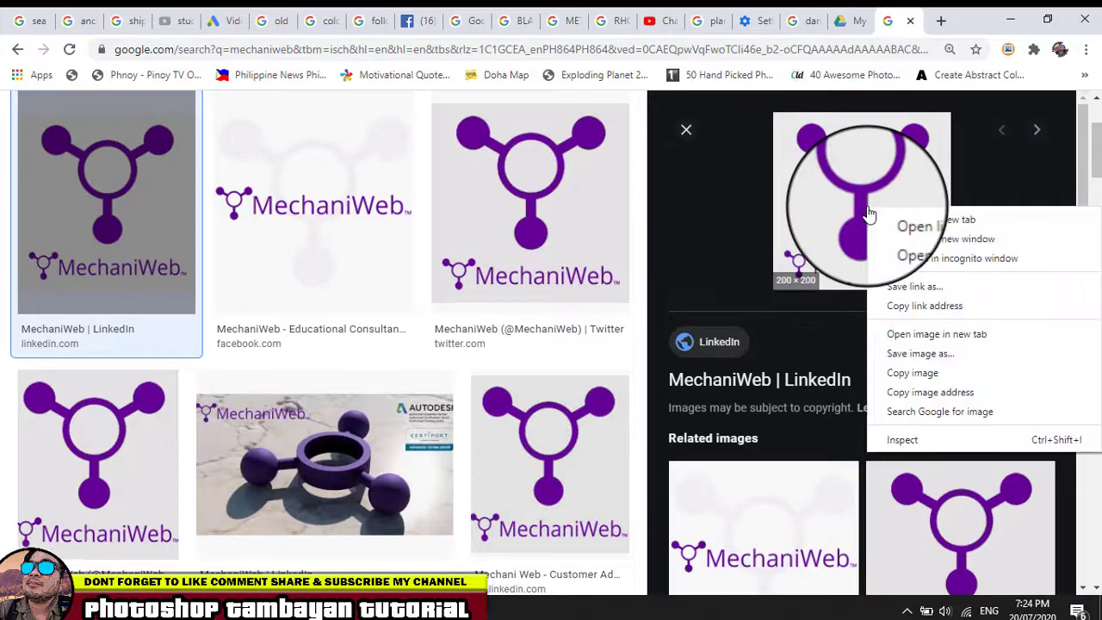
pyautogui.click(933, 379)
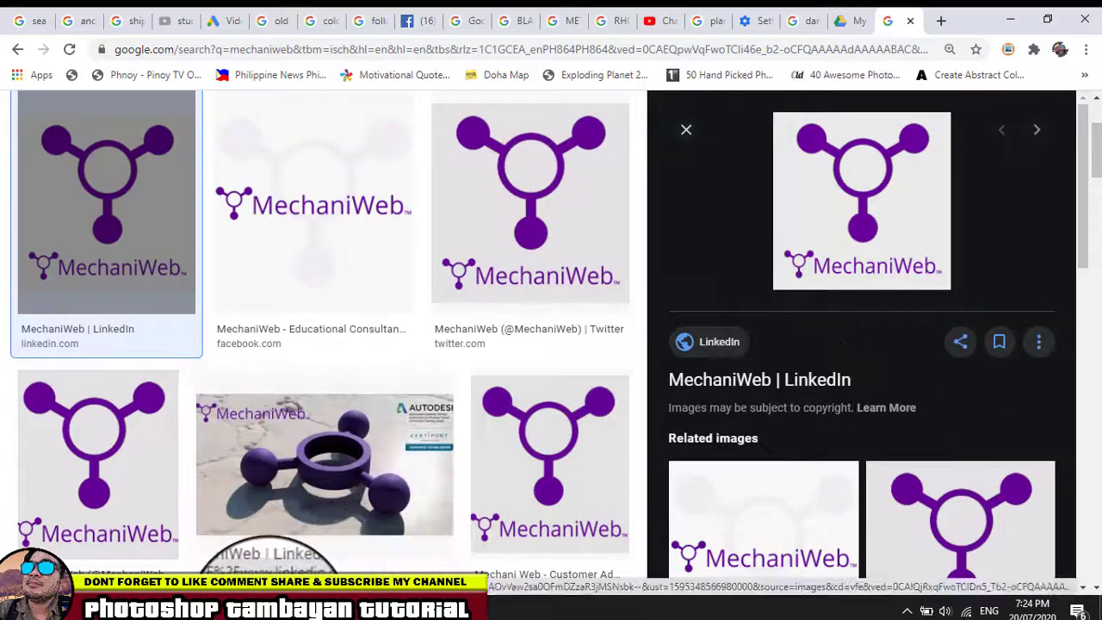
pyautogui.click(254, 607)
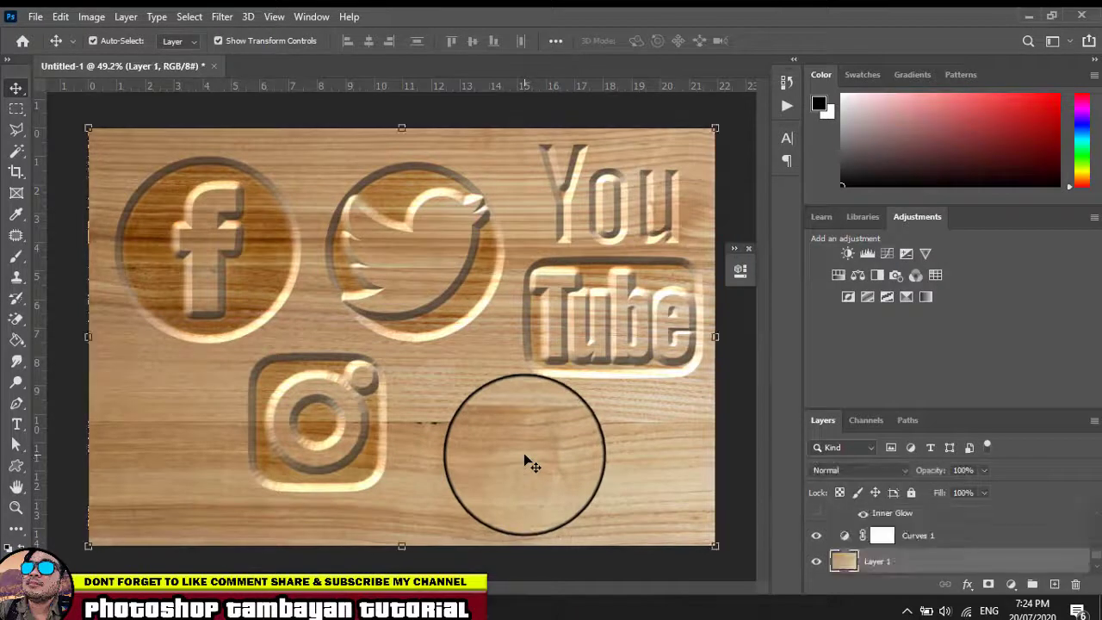
# - Paste the MechaniWeb logo, enlarge it to about 215%, and place it beside the Instagram icon
pyautogui.hotkey('ctrl', 'v')
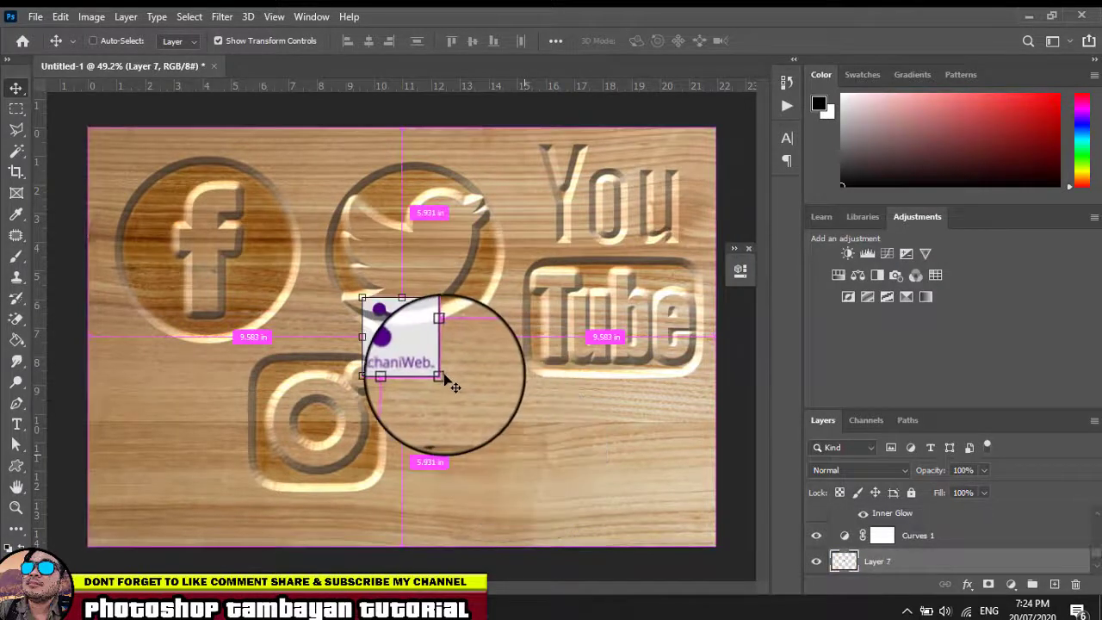
pyautogui.moveTo(439, 373); pyautogui.dragTo(528, 439)
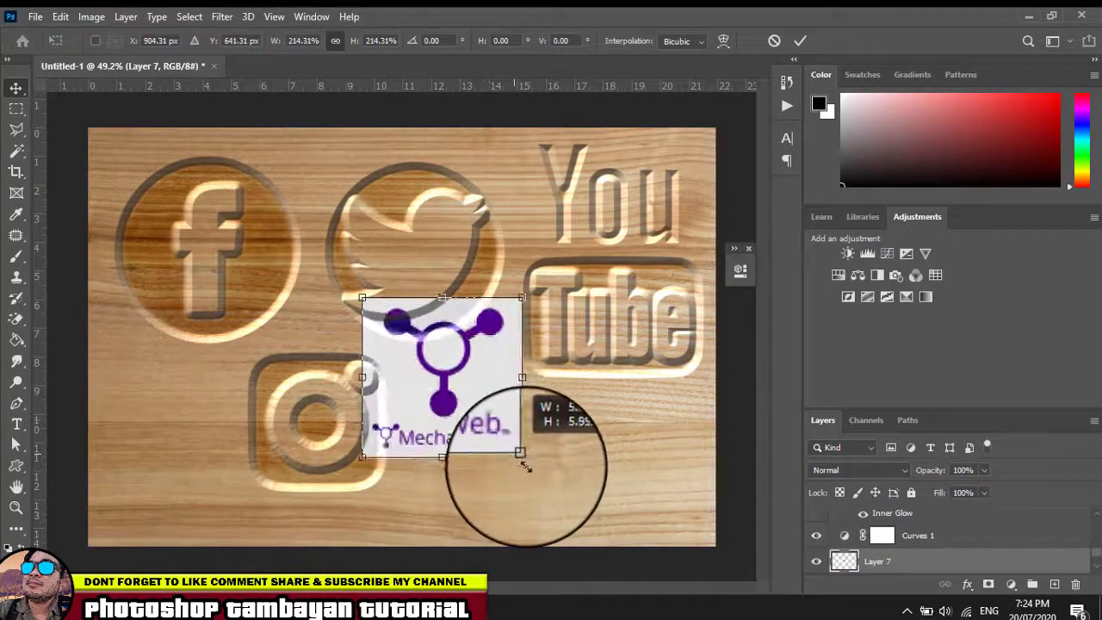
pyautogui.press('Return')
pyautogui.moveTo(462, 339); pyautogui.dragTo(540, 398)
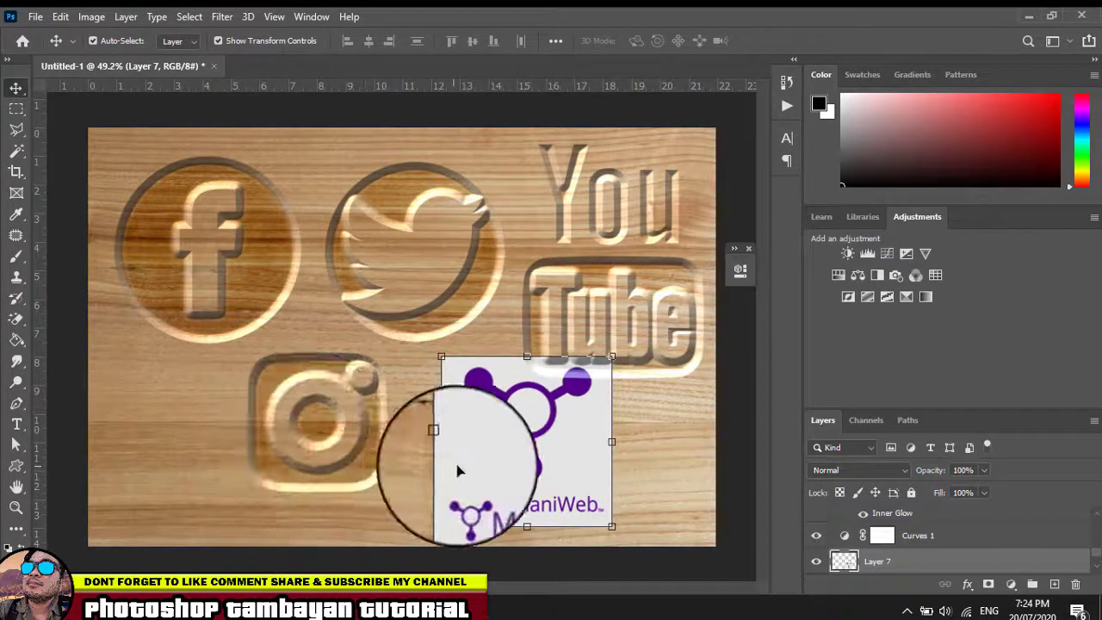
# - Magic-erase the logo's white areas, marquee its wordmark, and rotate the symbol upright
pyautogui.click(22, 319)
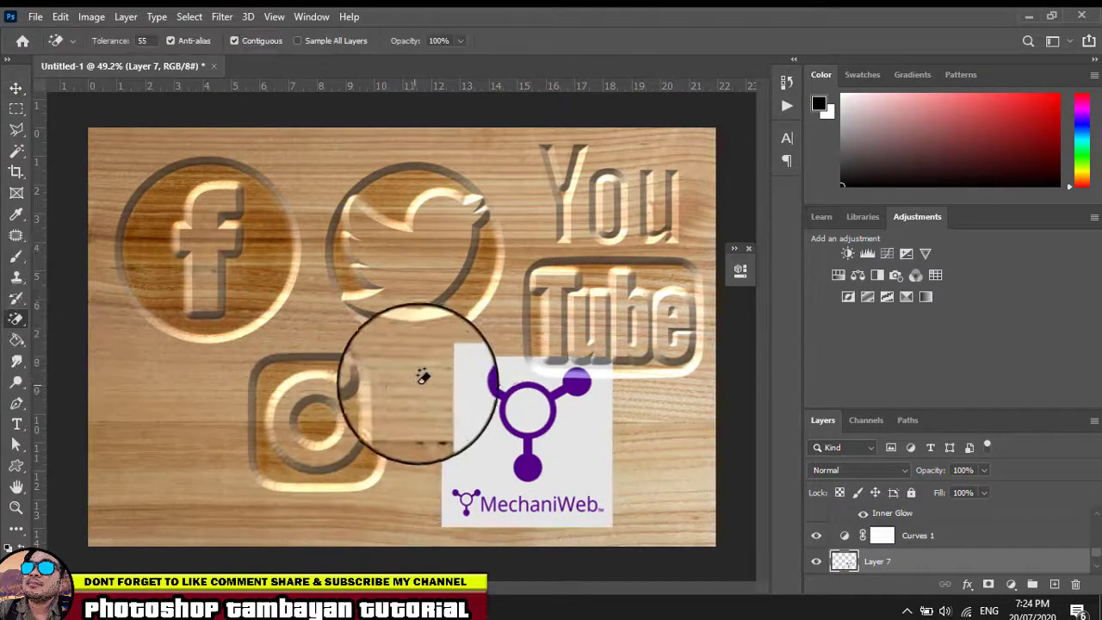
pyautogui.click(460, 423)
pyautogui.click(521, 423)
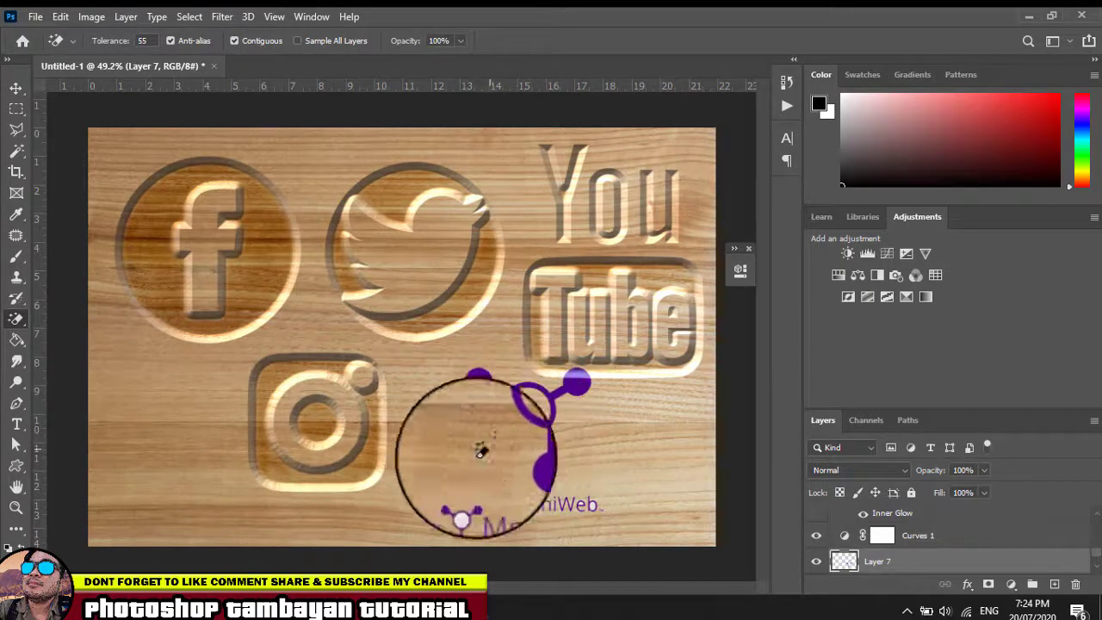
pyautogui.click(16, 109)
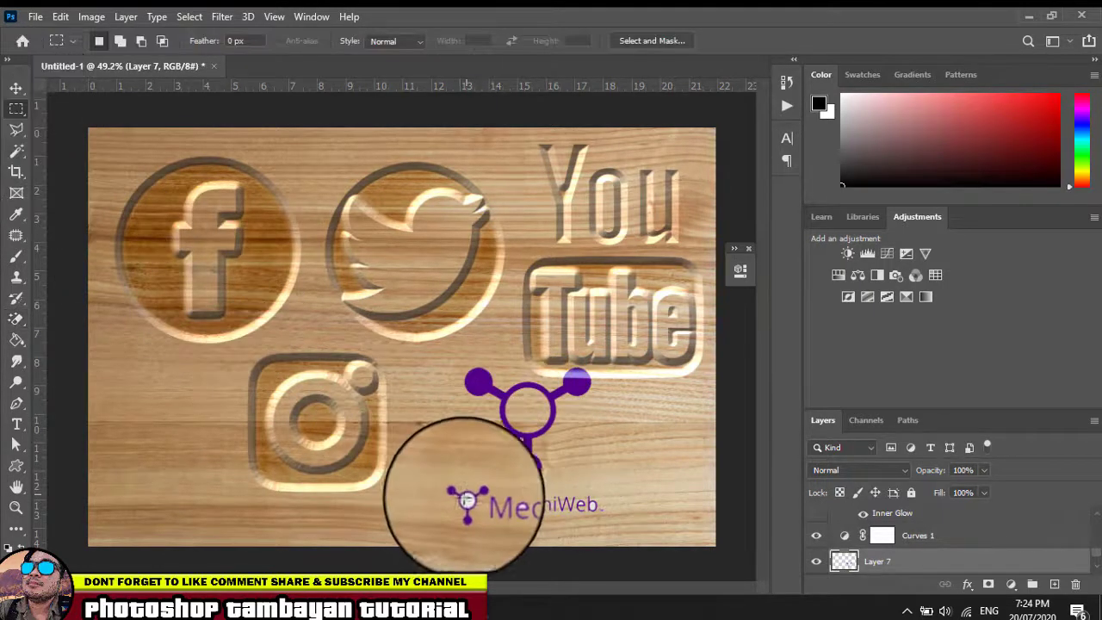
pyautogui.moveTo(436, 489)
pyautogui.mouseDown()
pyautogui.moveTo(500, 517)
pyautogui.moveTo(630, 542)
pyautogui.mouseUp()
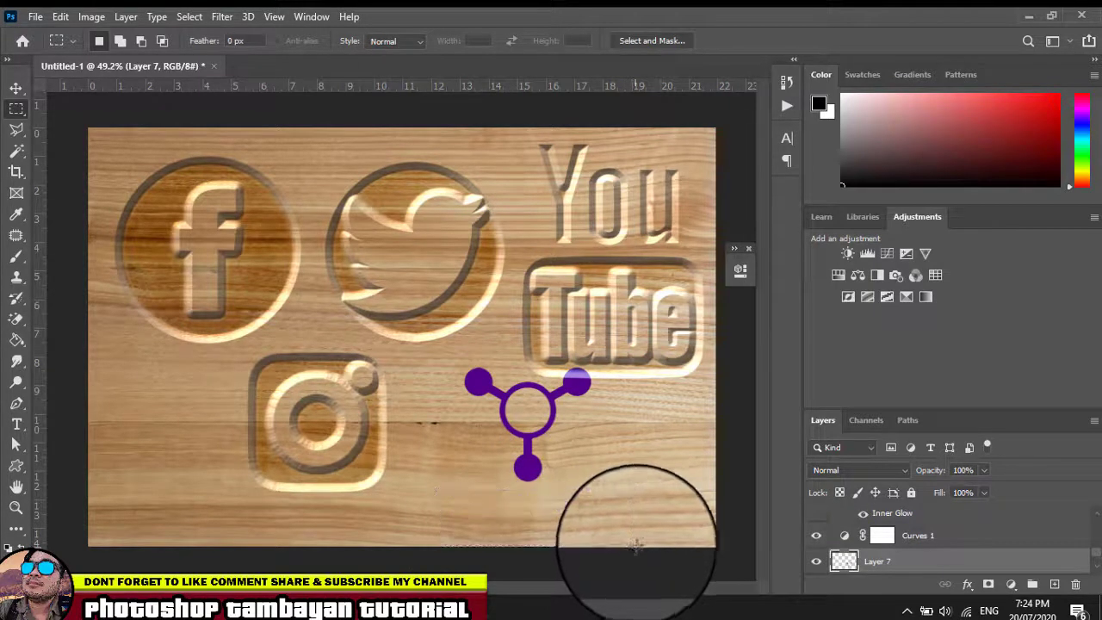
pyautogui.click(16, 90)
pyautogui.moveTo(467, 394)
pyautogui.mouseDown()
pyautogui.moveTo(524, 468)
pyautogui.moveTo(566, 365)
pyautogui.moveTo(537, 417)
pyautogui.moveTo(554, 413)
pyautogui.mouseUp()
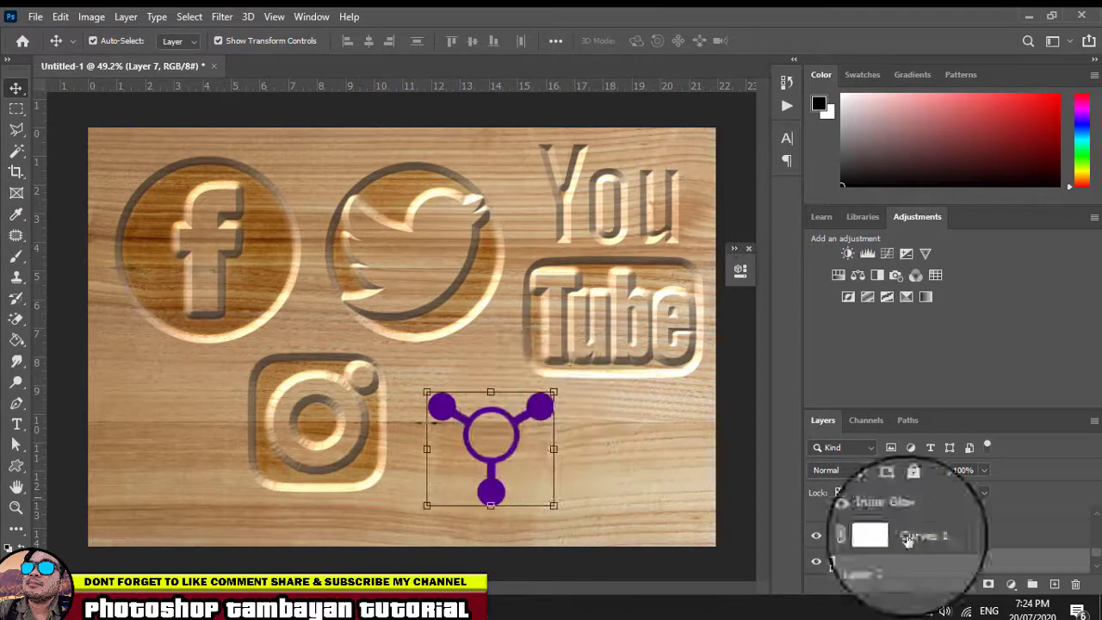
# - Paste the carved-wood layer style onto Layer 7 and enlarge the network logo
pyautogui.rightClick(1027, 567)
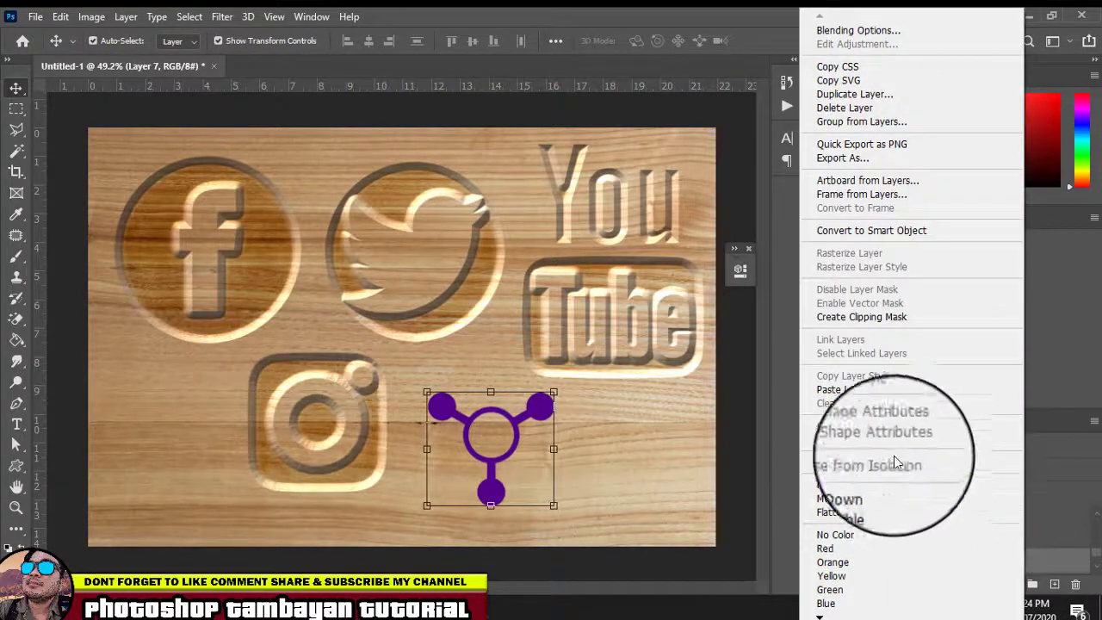
pyautogui.click(875, 392)
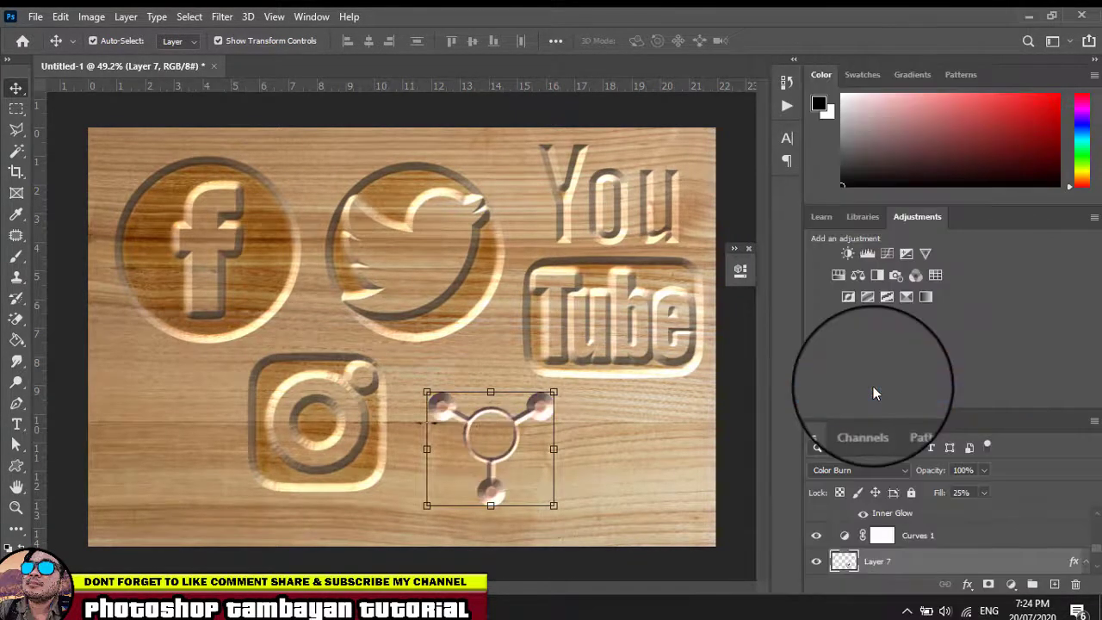
pyautogui.click(554, 506)
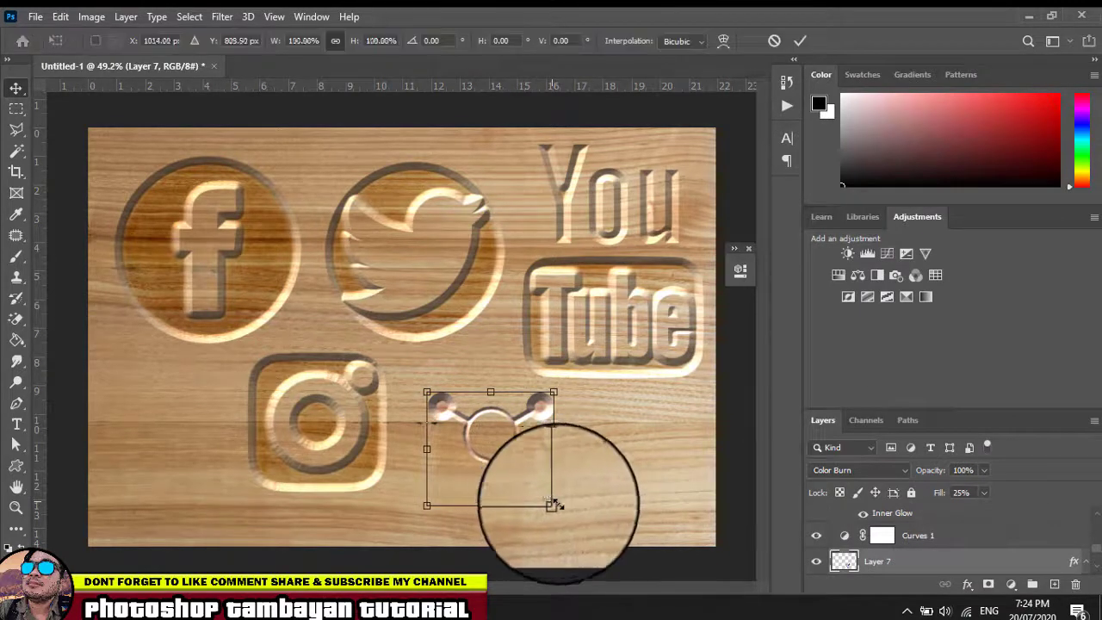
pyautogui.moveTo(556, 506); pyautogui.dragTo(575, 524)
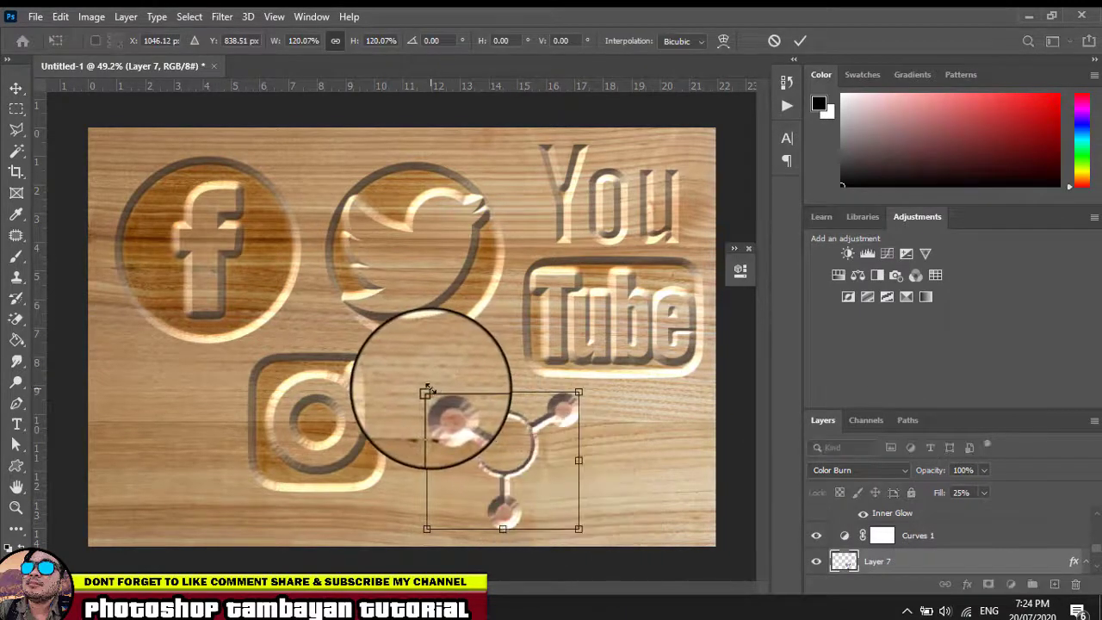
pyautogui.moveTo(426, 392); pyautogui.dragTo(414, 380)
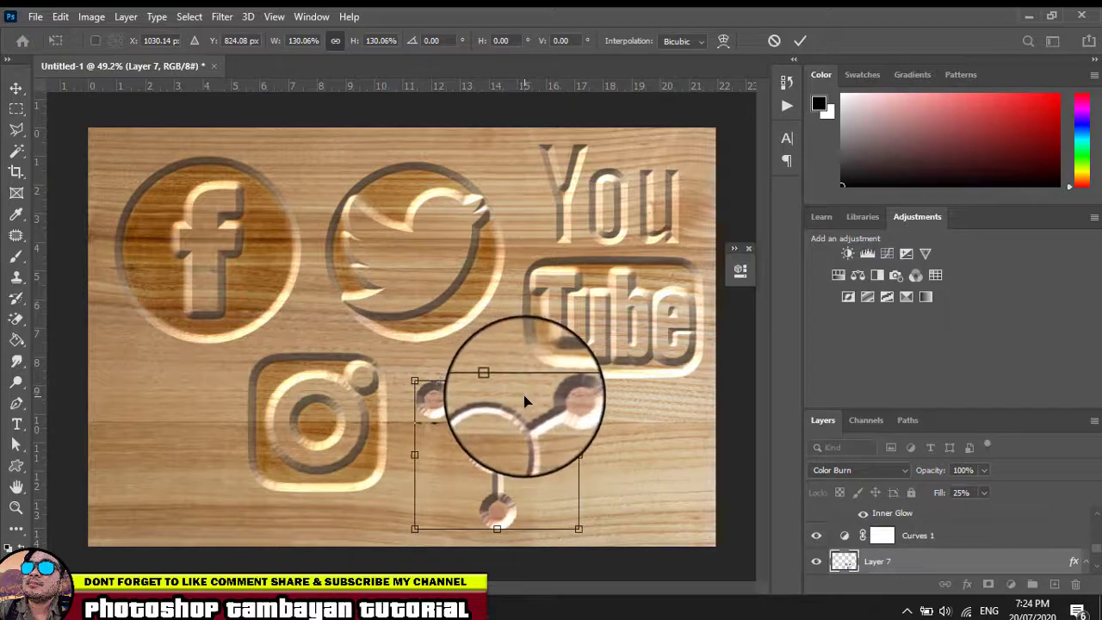
# - Shift the Instagram logo left, then move, slightly enlarge and align the network logo
pyautogui.click(349, 457)
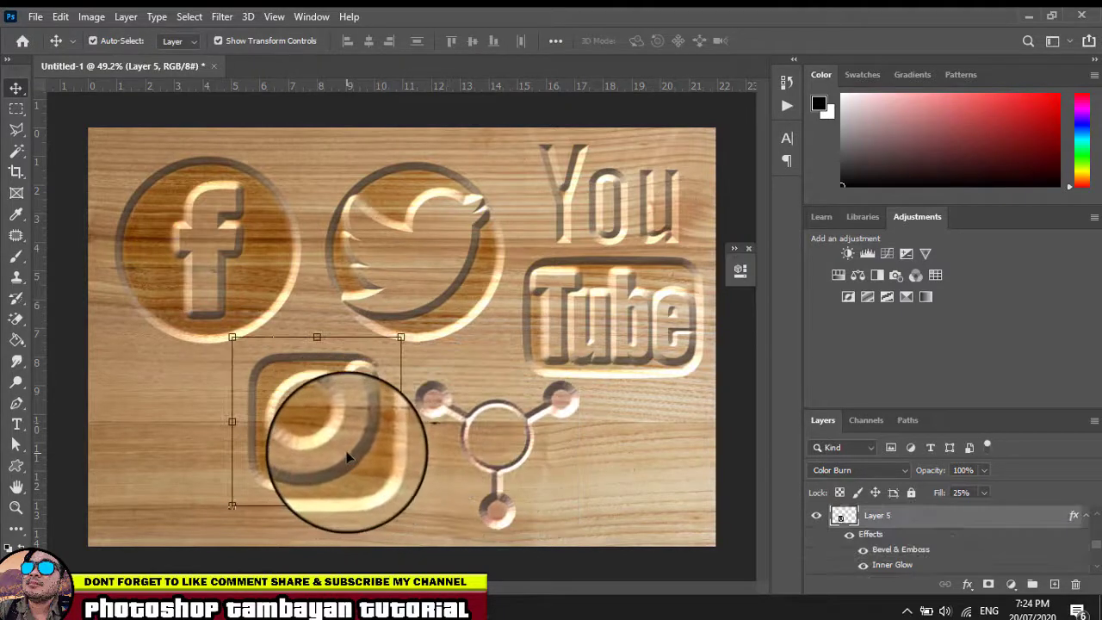
pyautogui.moveTo(351, 438); pyautogui.dragTo(239, 456)
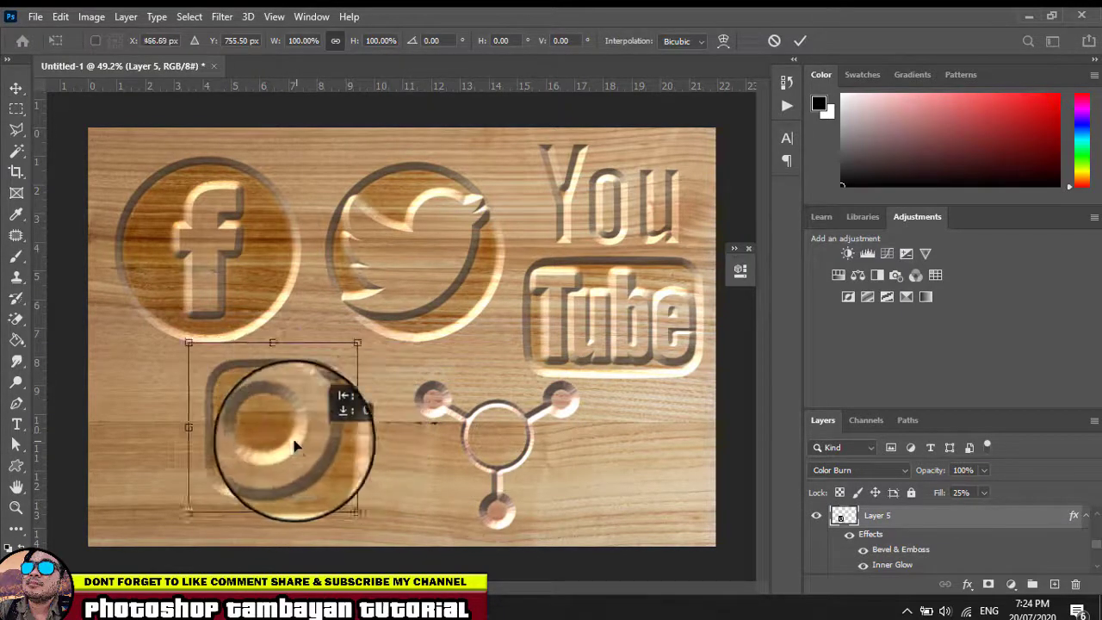
pyautogui.press('Return')
pyautogui.click(521, 450)
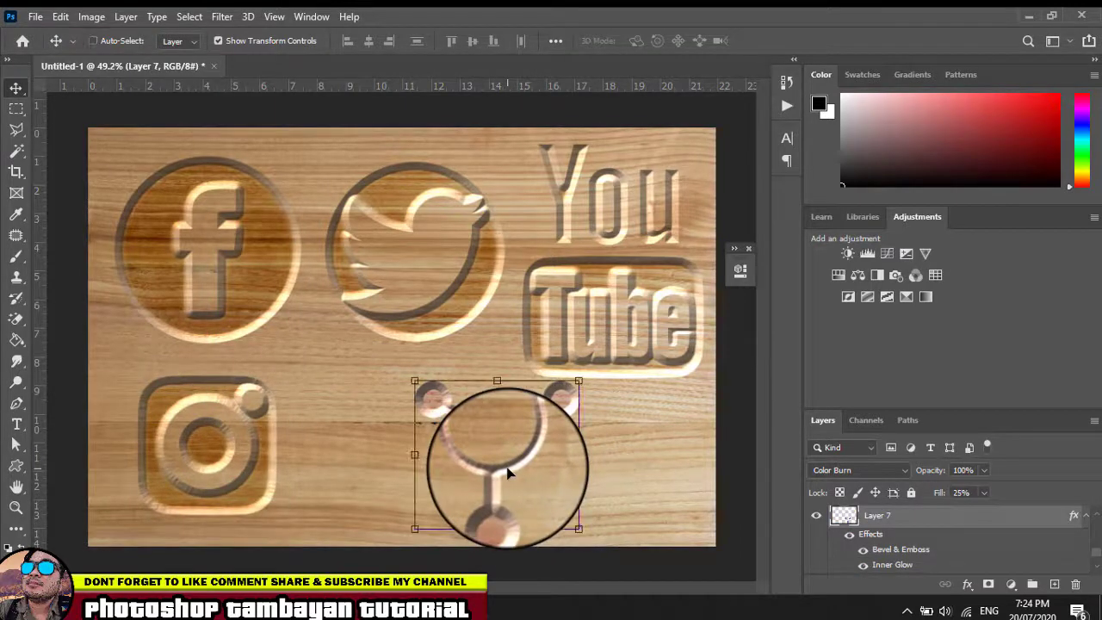
pyautogui.moveTo(508, 472); pyautogui.dragTo(430, 445)
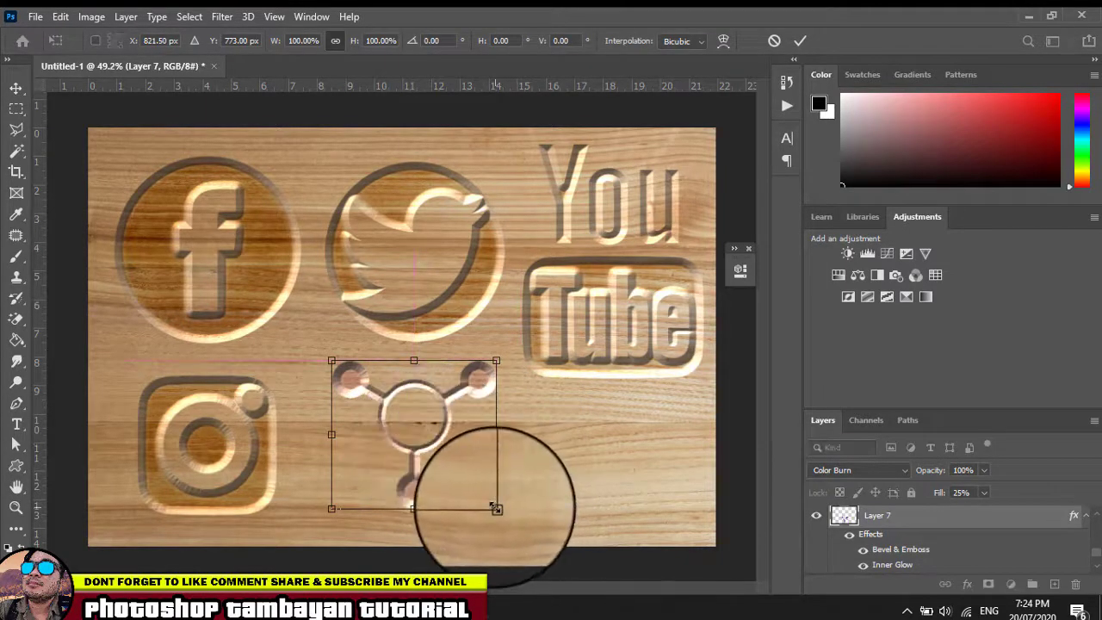
pyautogui.moveTo(496, 509); pyautogui.dragTo(515, 527)
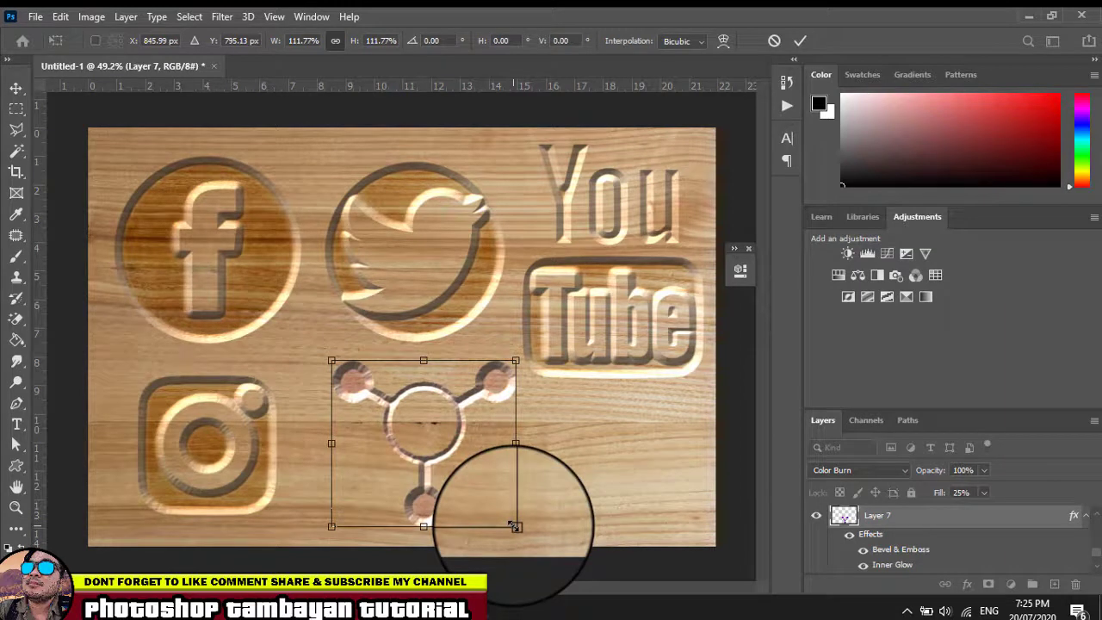
pyautogui.press('Return')
pyautogui.moveTo(460, 418); pyautogui.dragTo(457, 430)
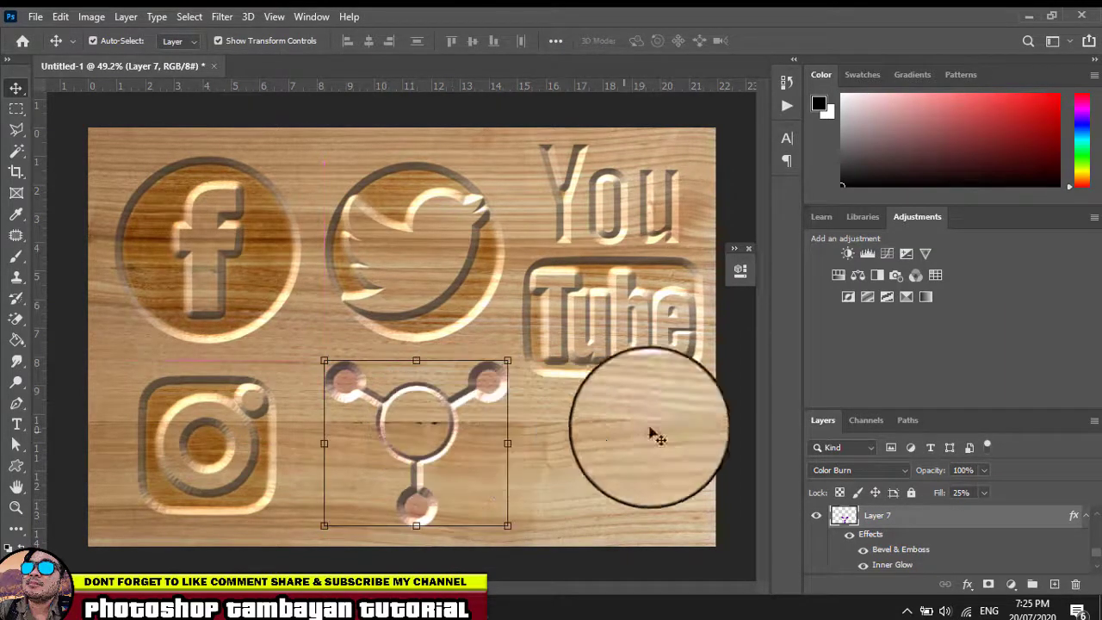
pyautogui.click(669, 344)
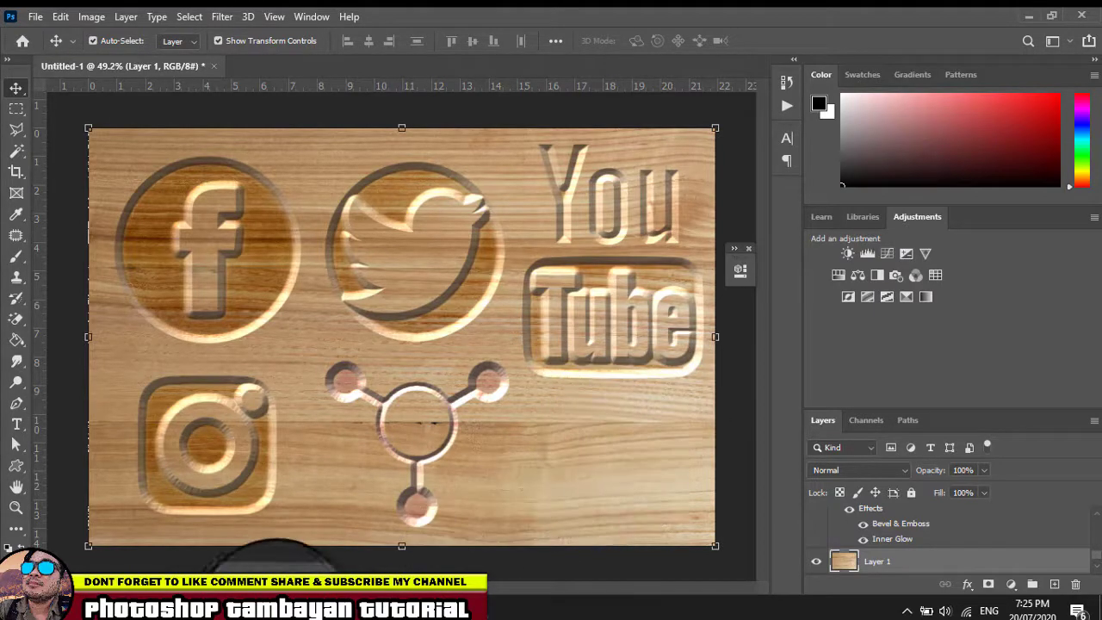
# - Search Google Images for 'photoshop logo black and white'
pyautogui.click(258, 610)
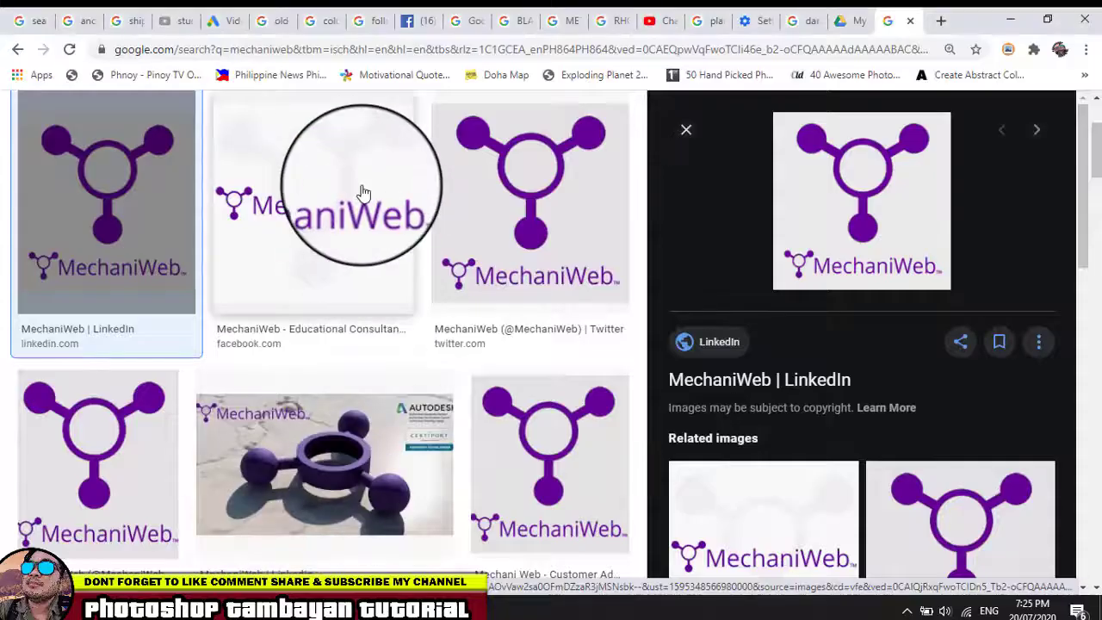
pyautogui.scroll(2, 302, 172)
pyautogui.moveTo(267, 151); pyautogui.dragTo(4, 150)
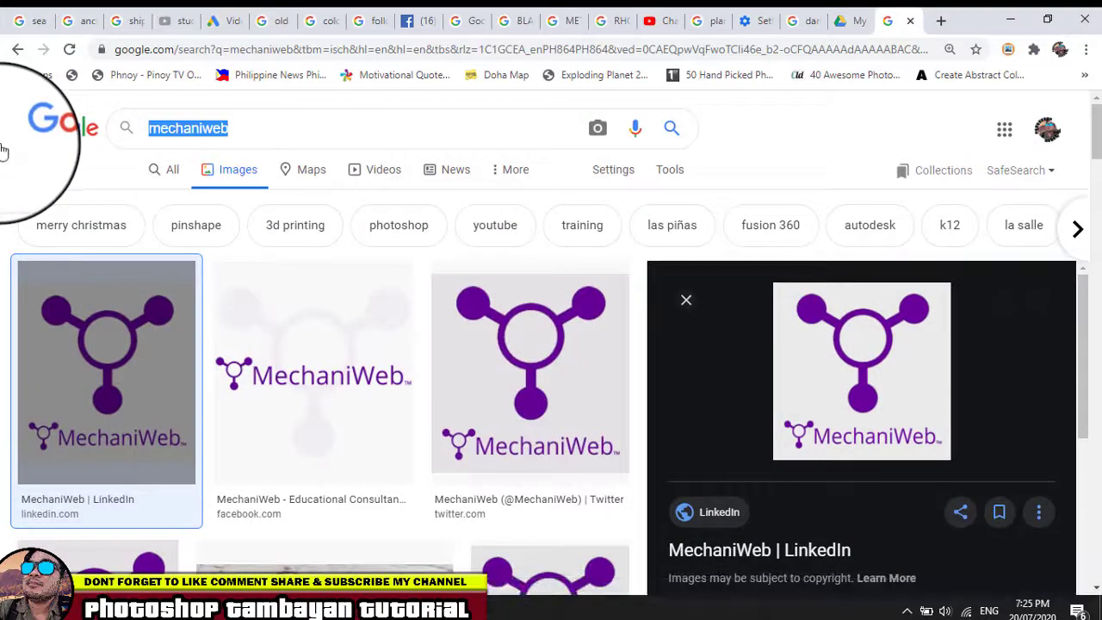
pyautogui.write('photoshop logo')
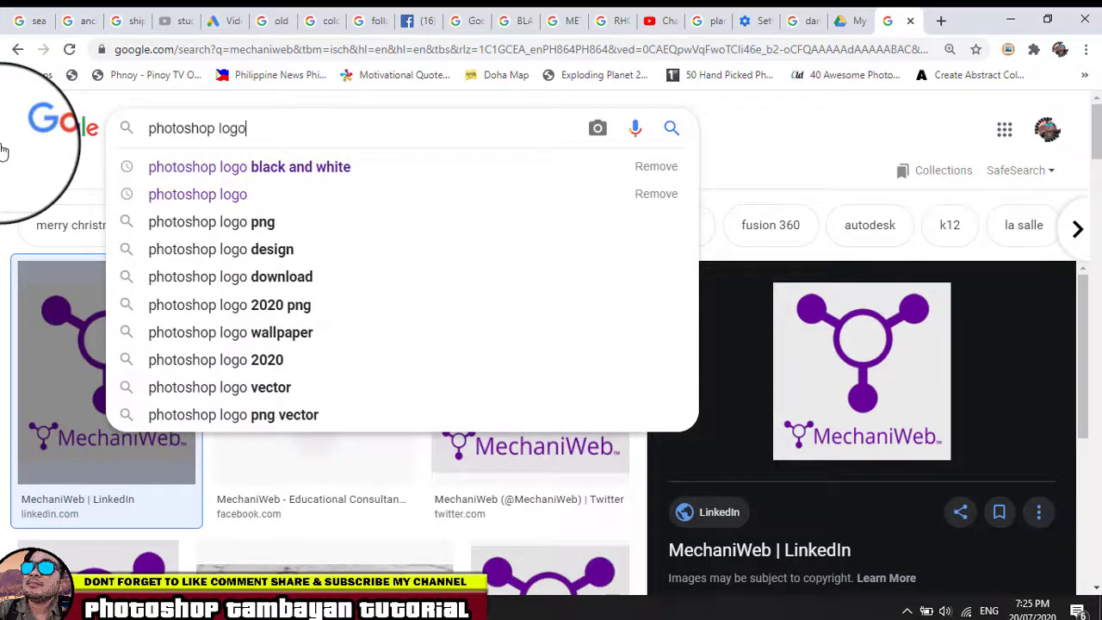
pyautogui.press('Return')
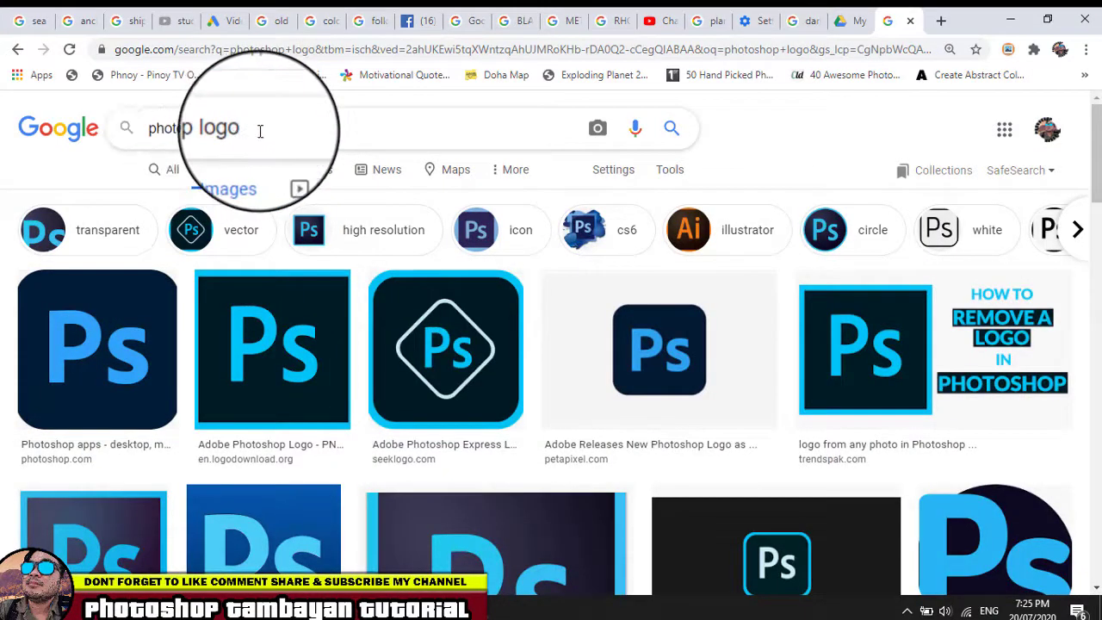
pyautogui.write('black')
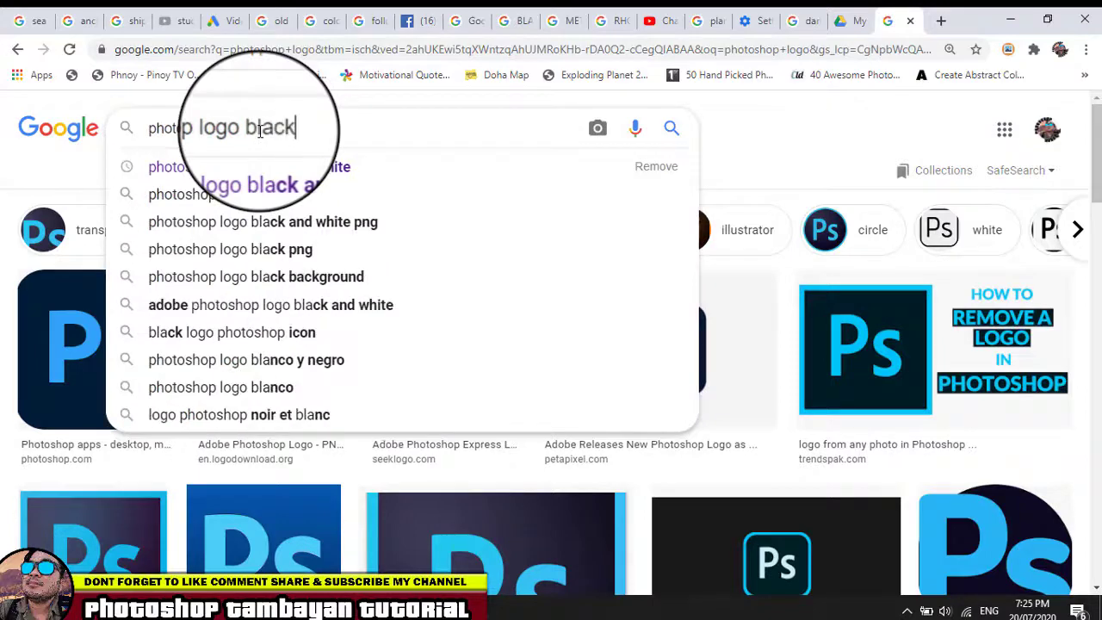
pyautogui.click(326, 166)
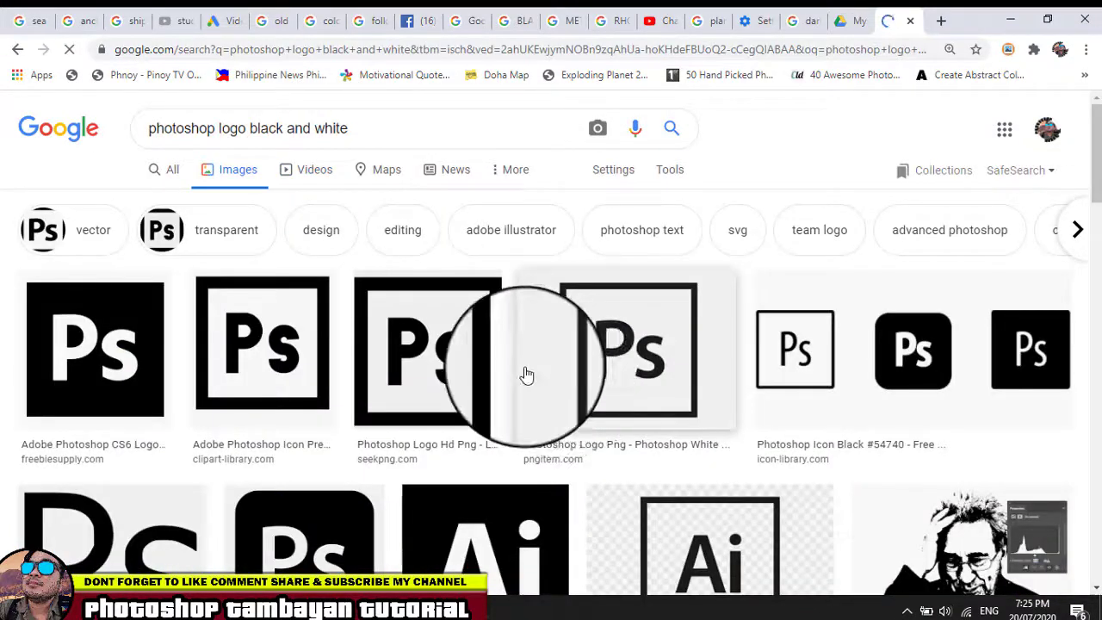
# - Preview the results and copy the large rounded black Ps icon image
pyautogui.click(920, 349)
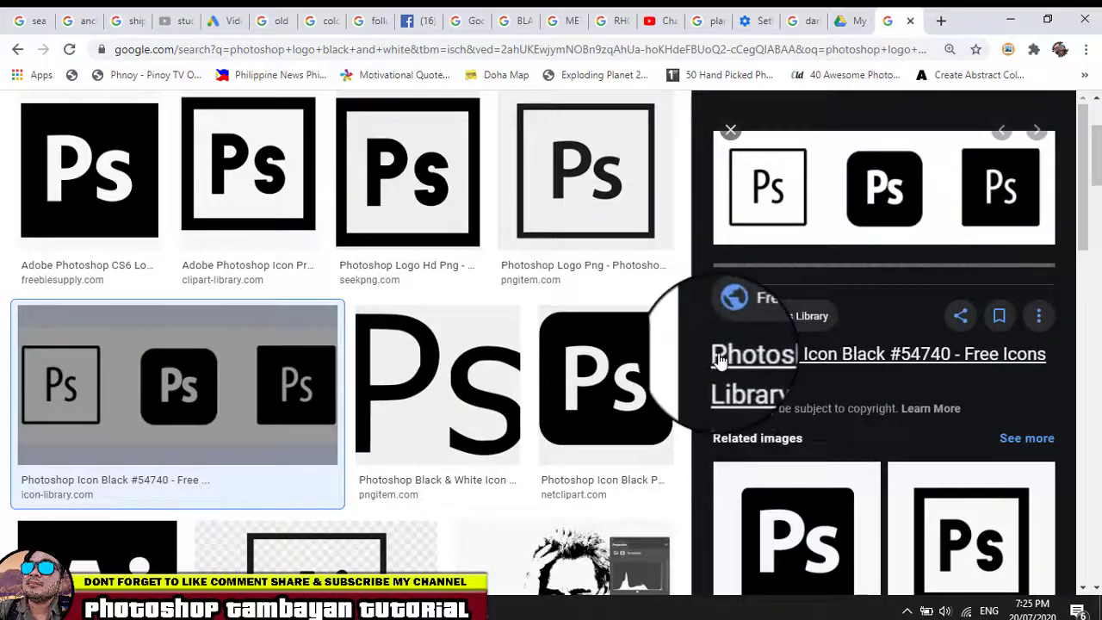
pyautogui.scroll(-1, 720, 360)
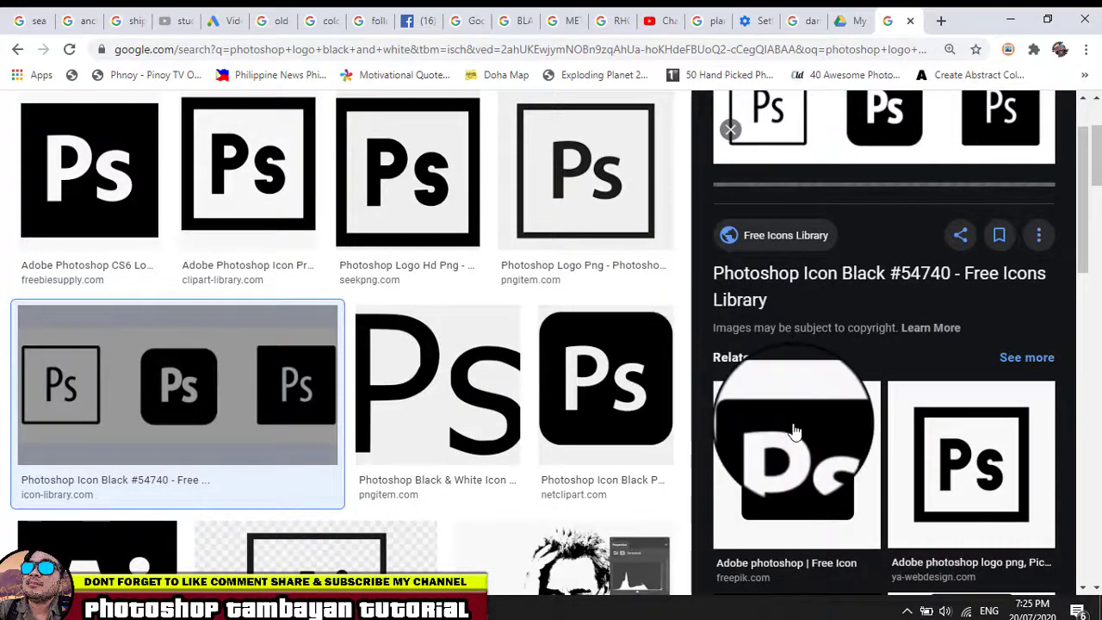
pyautogui.scroll(1, 796, 431)
pyautogui.scroll(-3, 848, 394)
pyautogui.rightClick(785, 308)
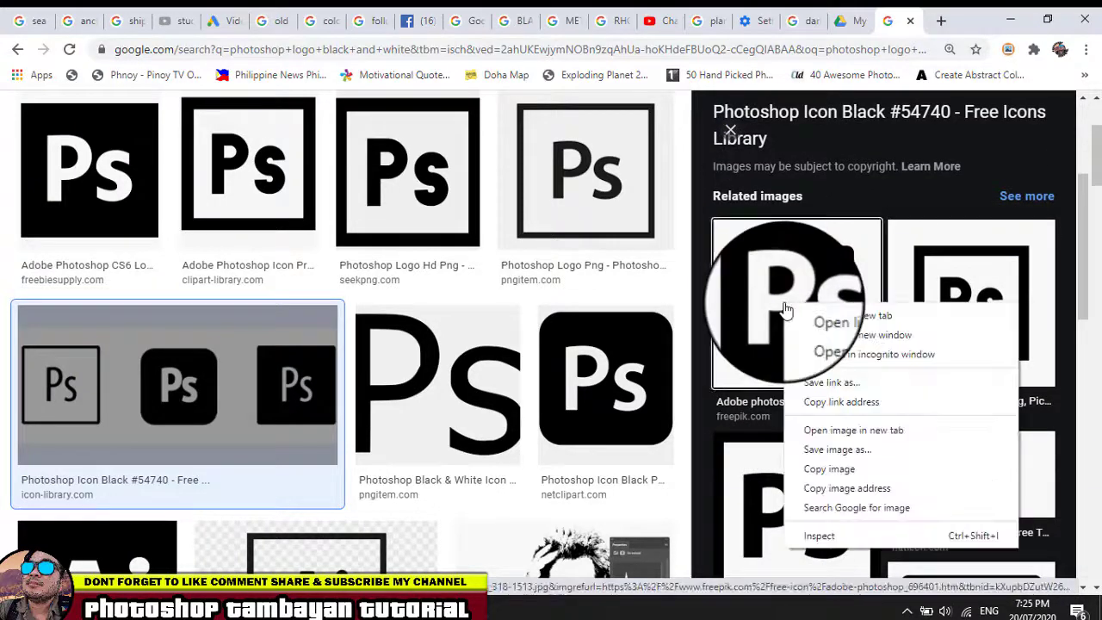
pyautogui.click(831, 469)
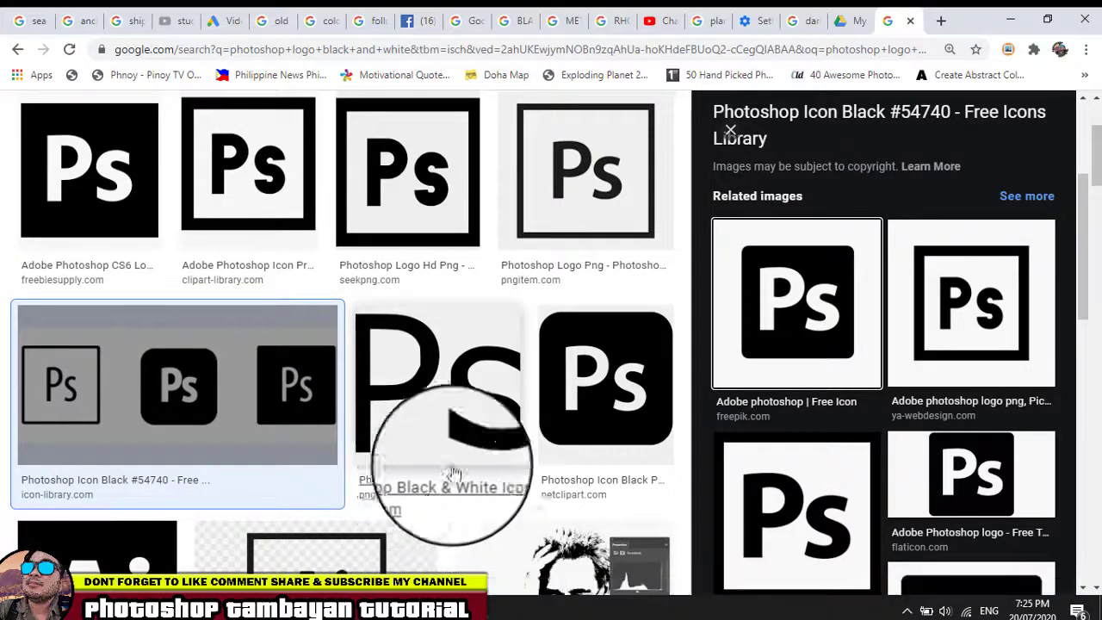
pyautogui.click(637, 405)
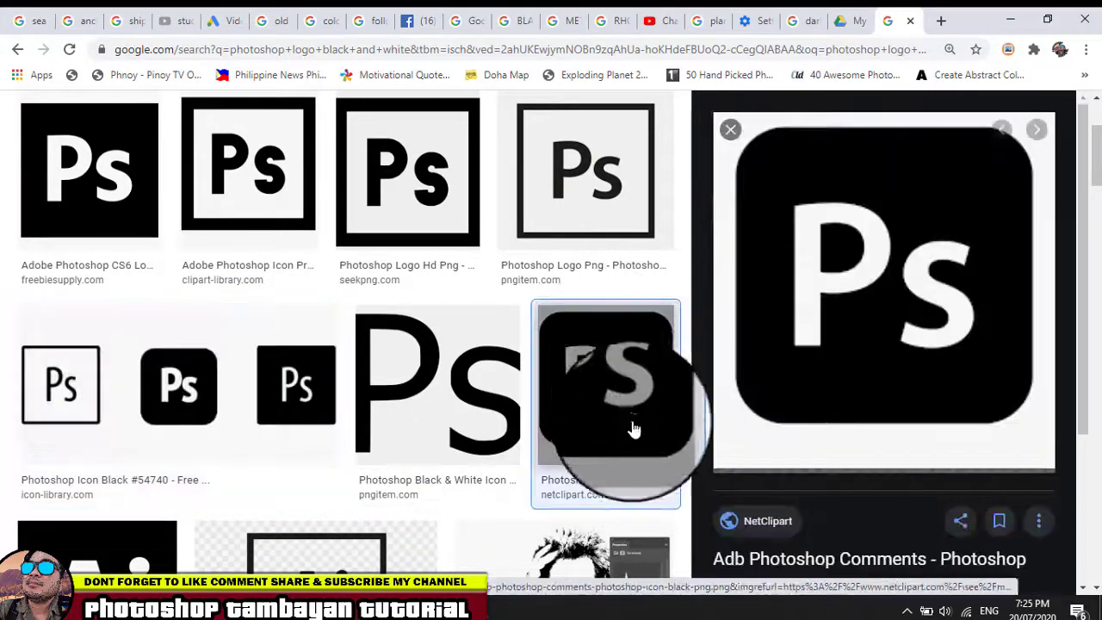
pyautogui.rightClick(876, 240)
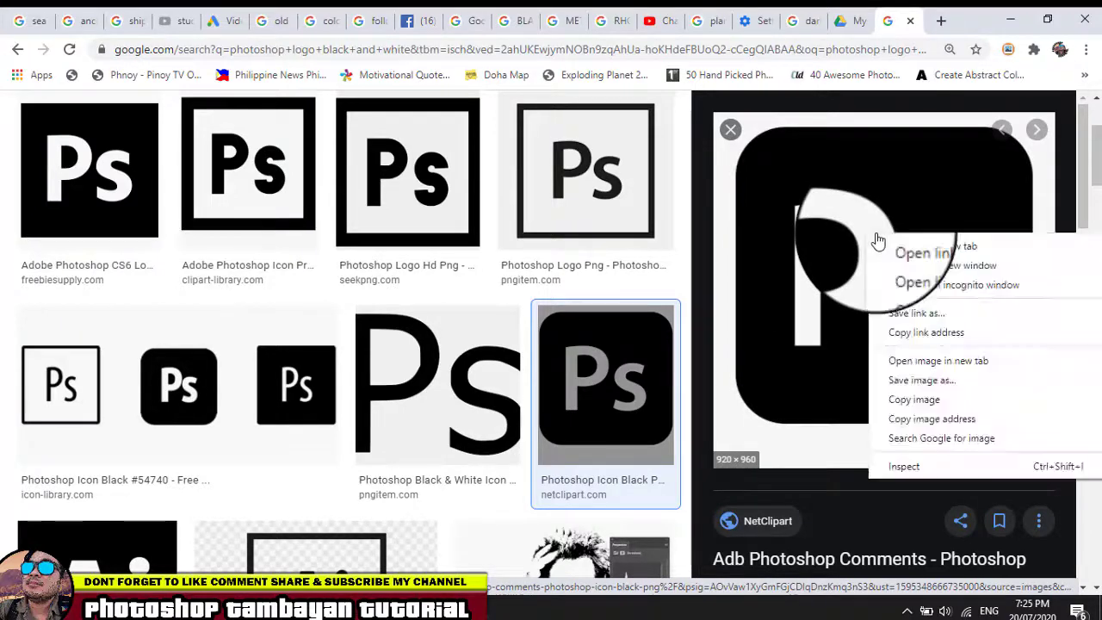
pyautogui.click(908, 382)
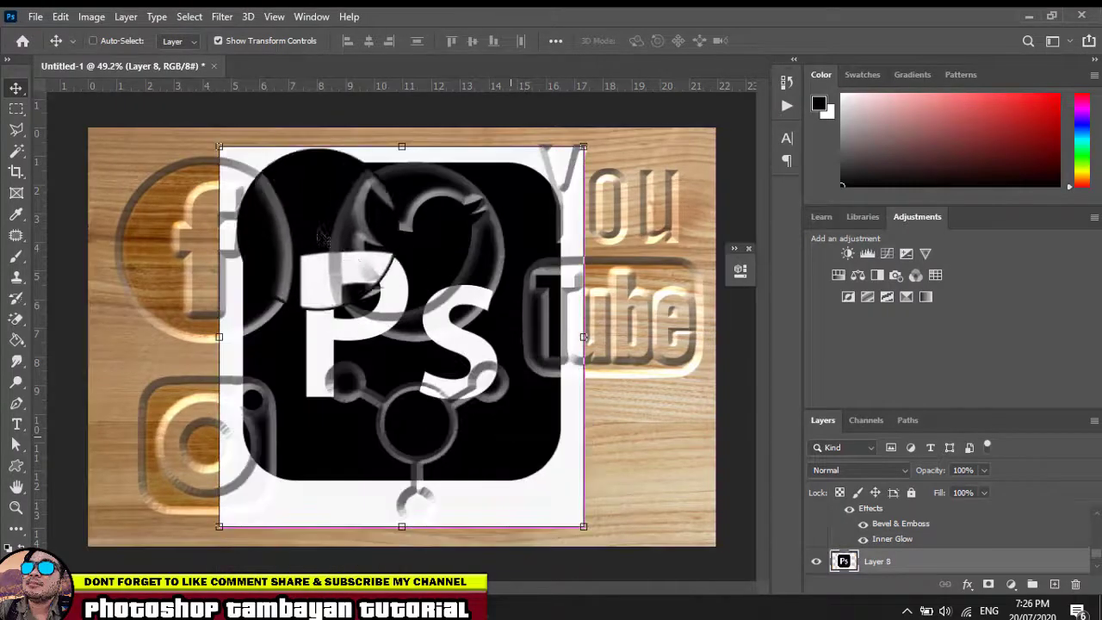
# - Scale the pasted Ps logo to about 42%, move it lower right, and erase its white background
pyautogui.moveTo(220, 147); pyautogui.dragTo(430, 368)
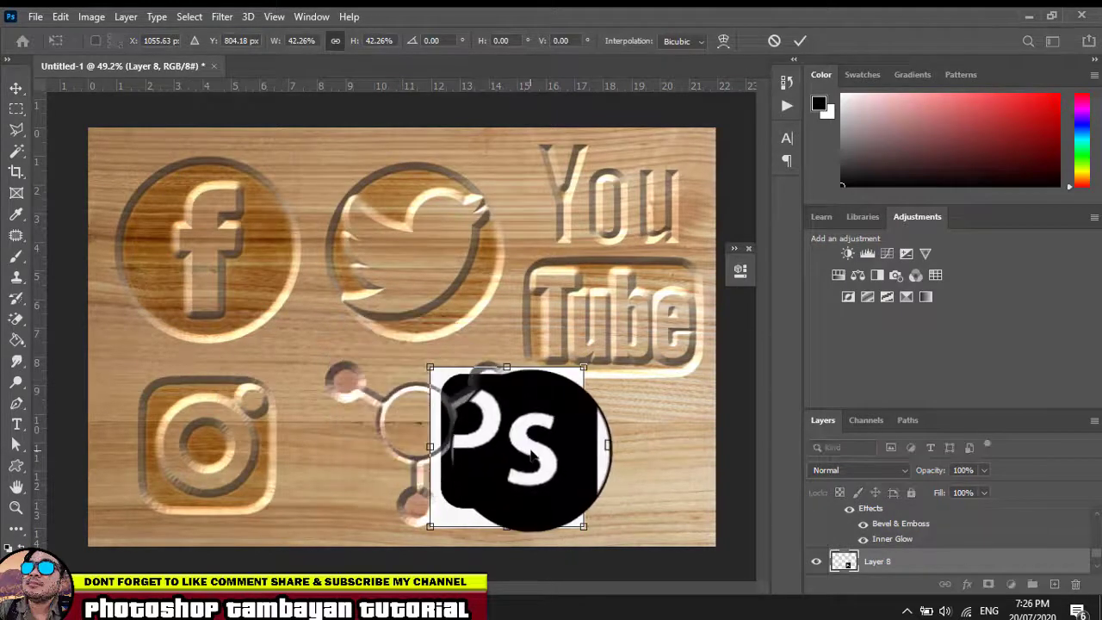
pyautogui.moveTo(532, 456); pyautogui.dragTo(593, 467)
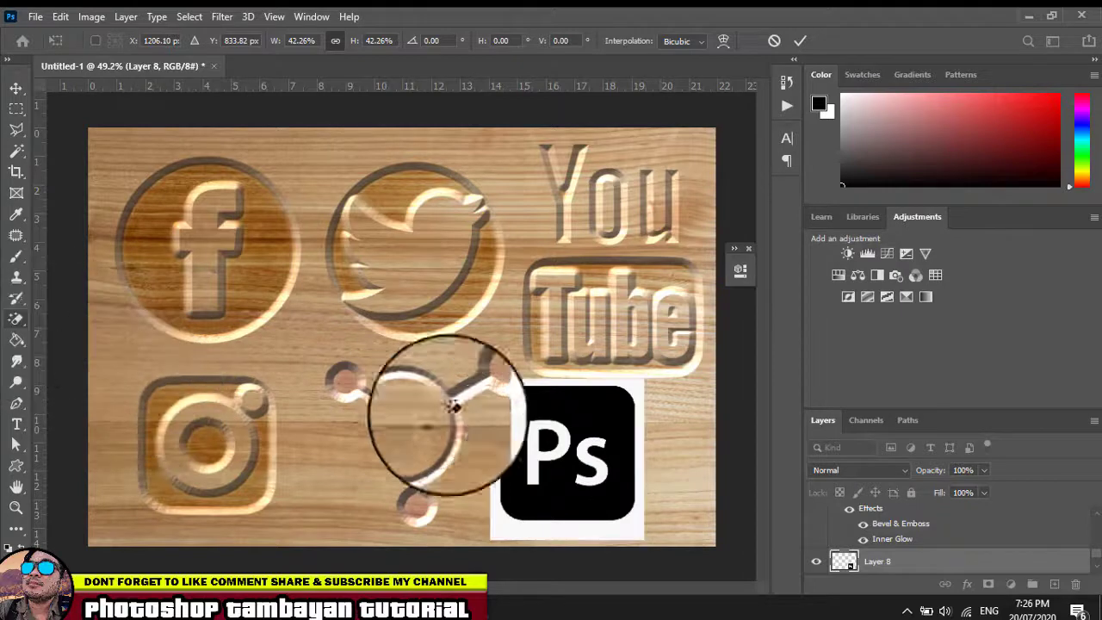
pyautogui.press('Return')
pyautogui.click(494, 389)
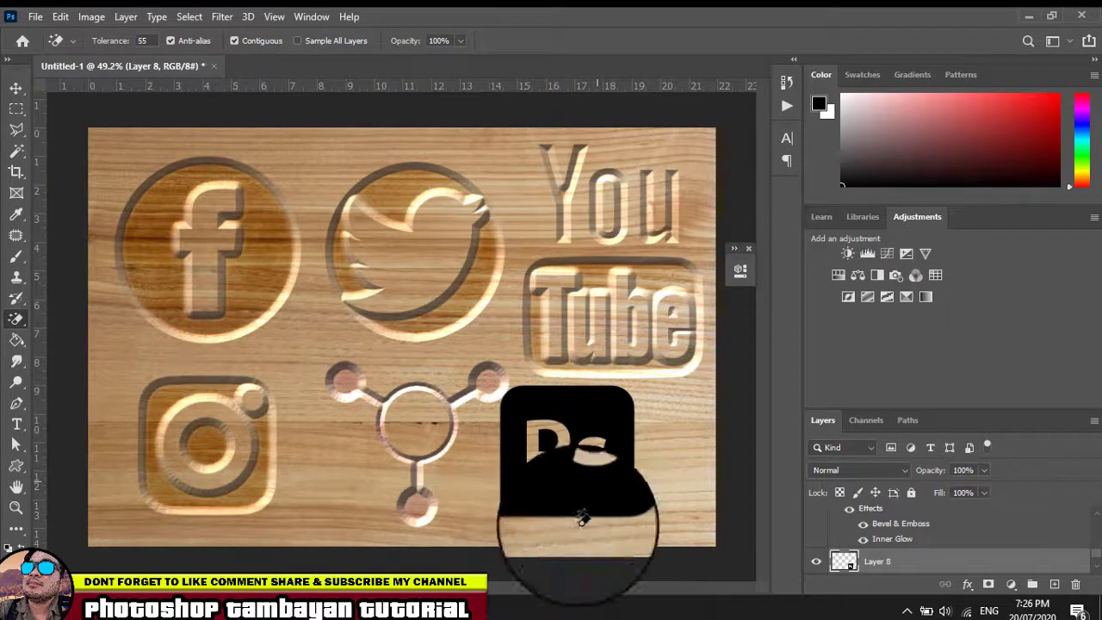
pyautogui.click(16, 90)
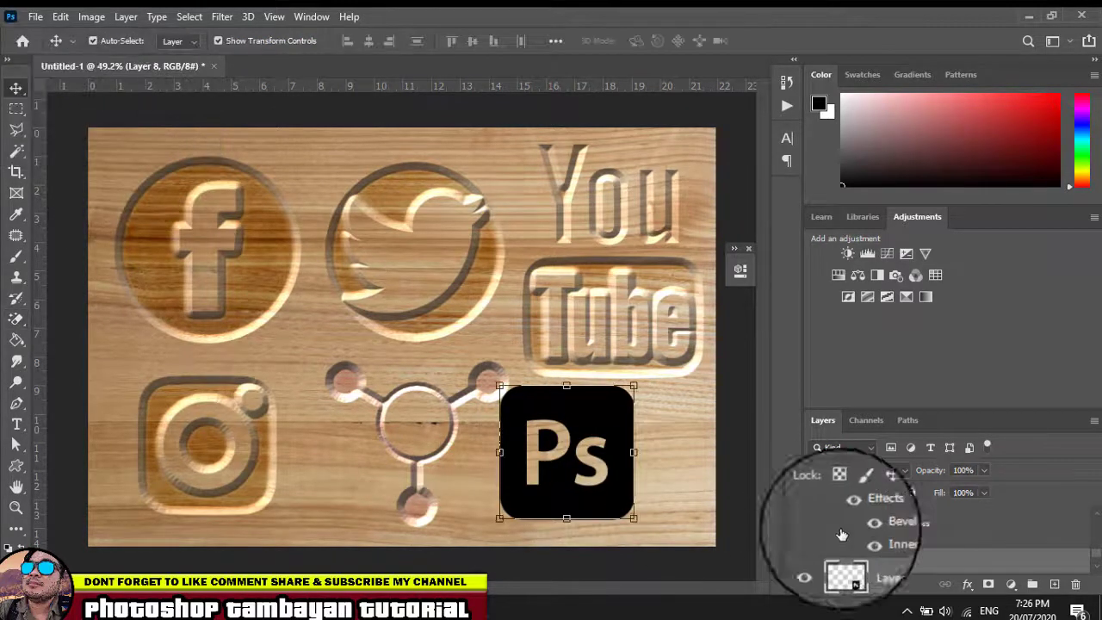
pyautogui.rightClick(1047, 567)
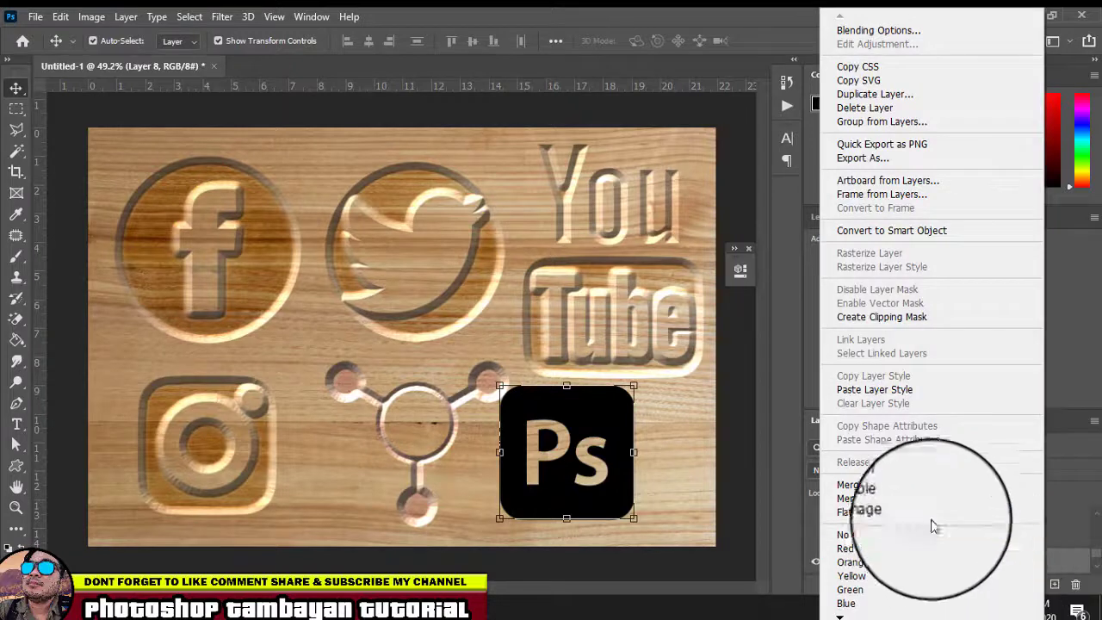
# - Paste the carved-wood layer style onto the Ps logo layer, then deselect it
pyautogui.click(893, 392)
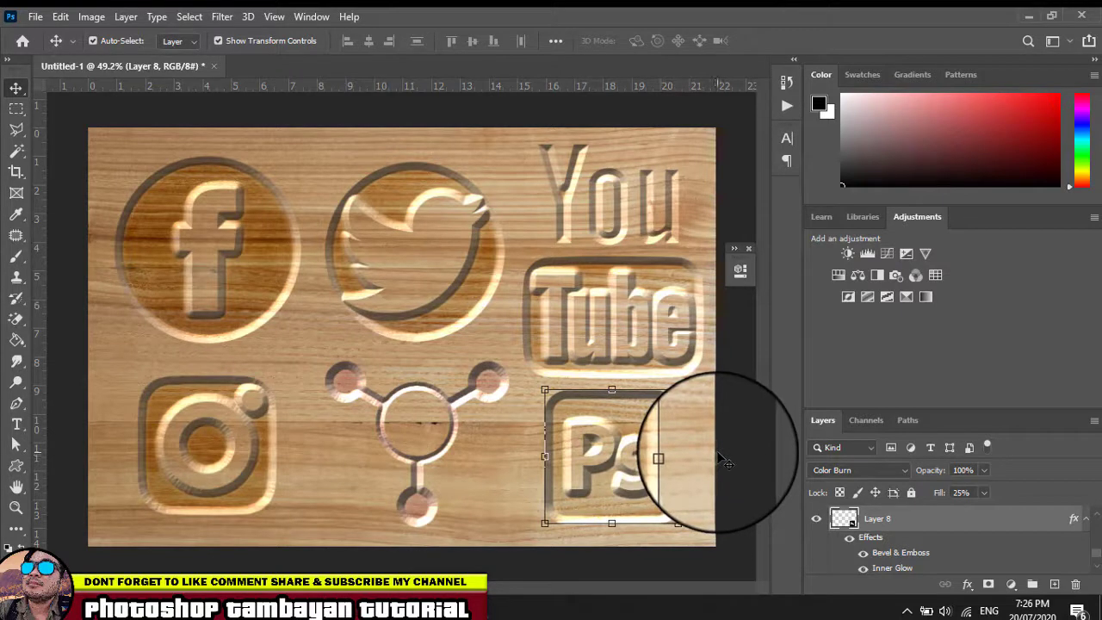
pyautogui.click(734, 448)
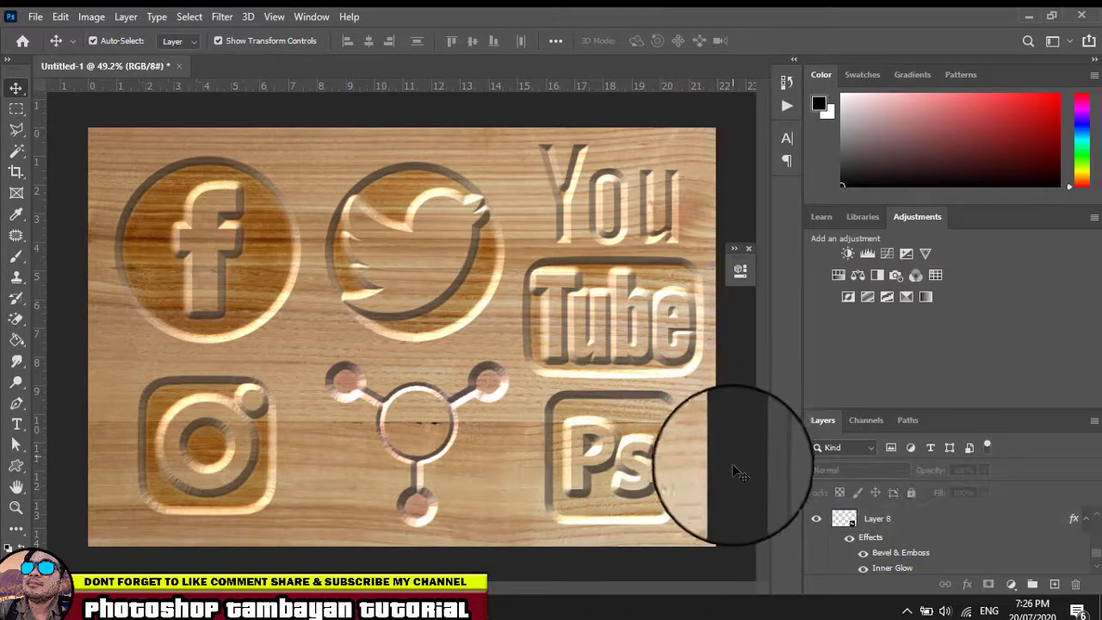
# - Search Google Images for 'background for photoshop'
pyautogui.click(250, 607)
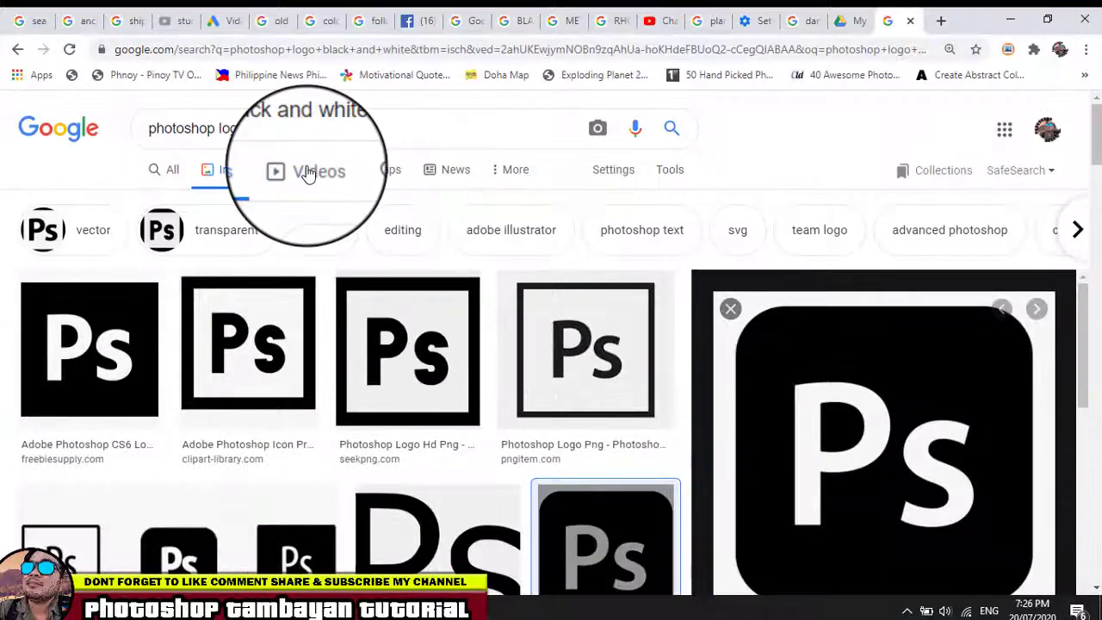
pyautogui.click(678, 178)
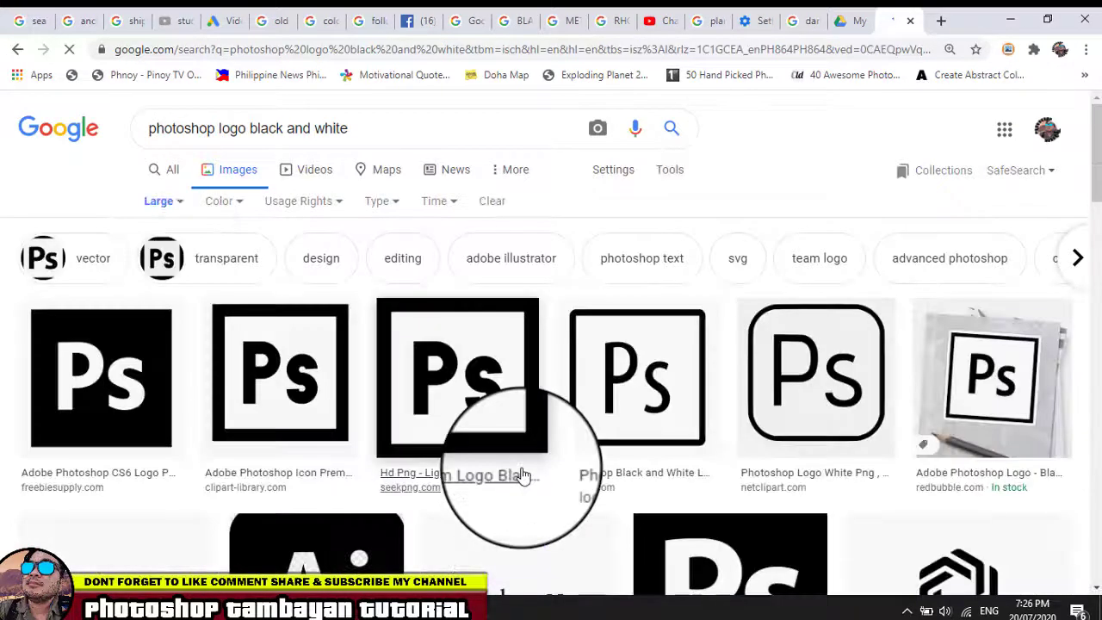
pyautogui.moveTo(362, 127); pyautogui.dragTo(9, 129)
pyautogui.write('ba')
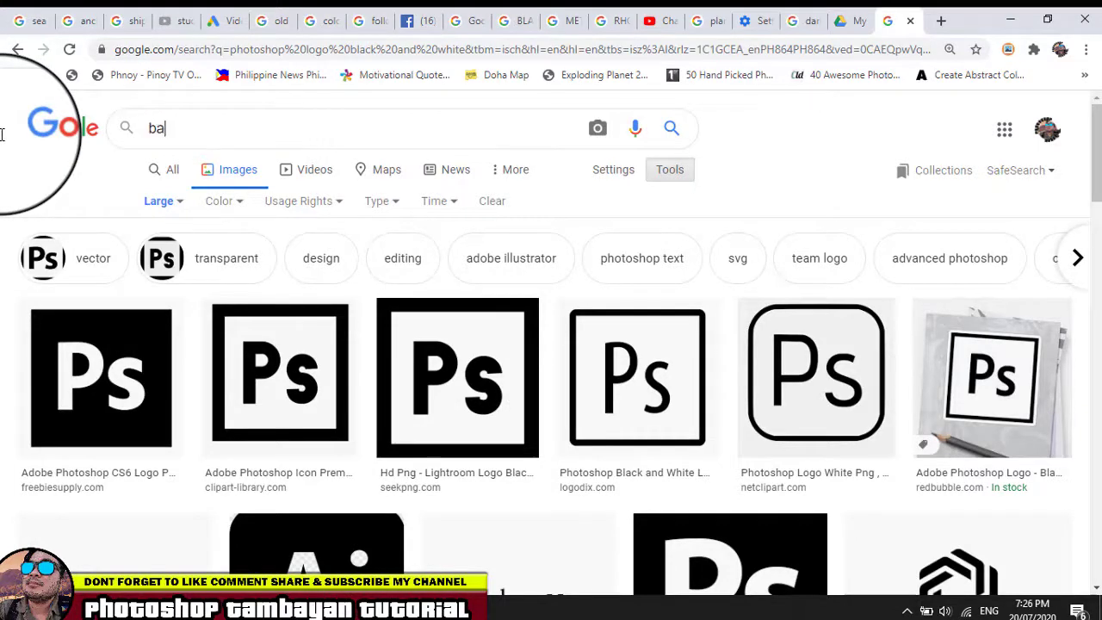
pyautogui.write('ckgro')
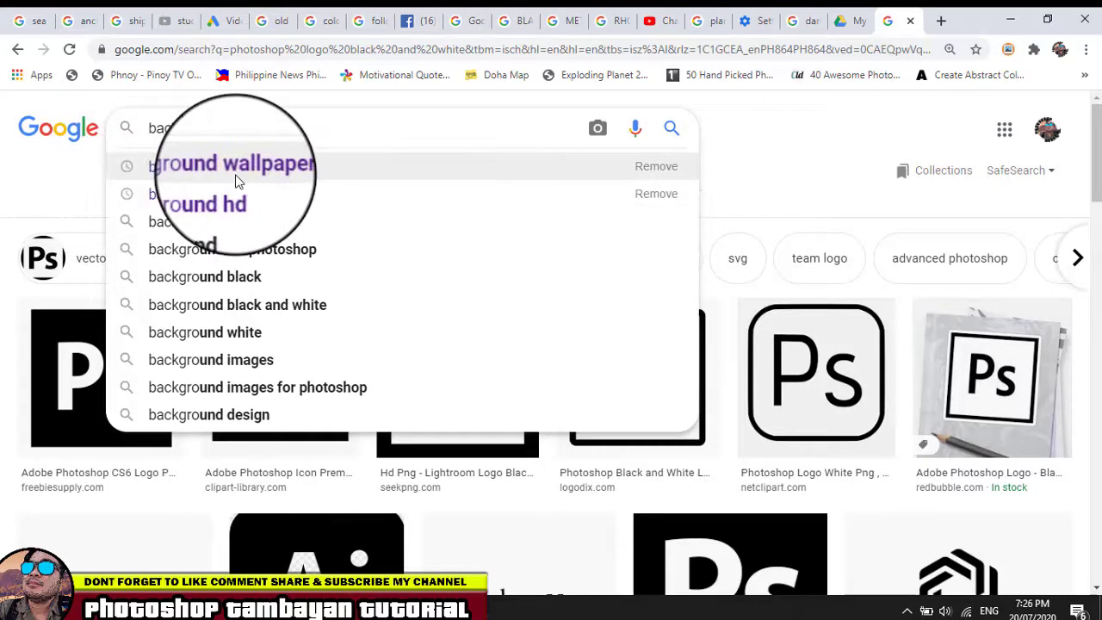
pyautogui.click(256, 251)
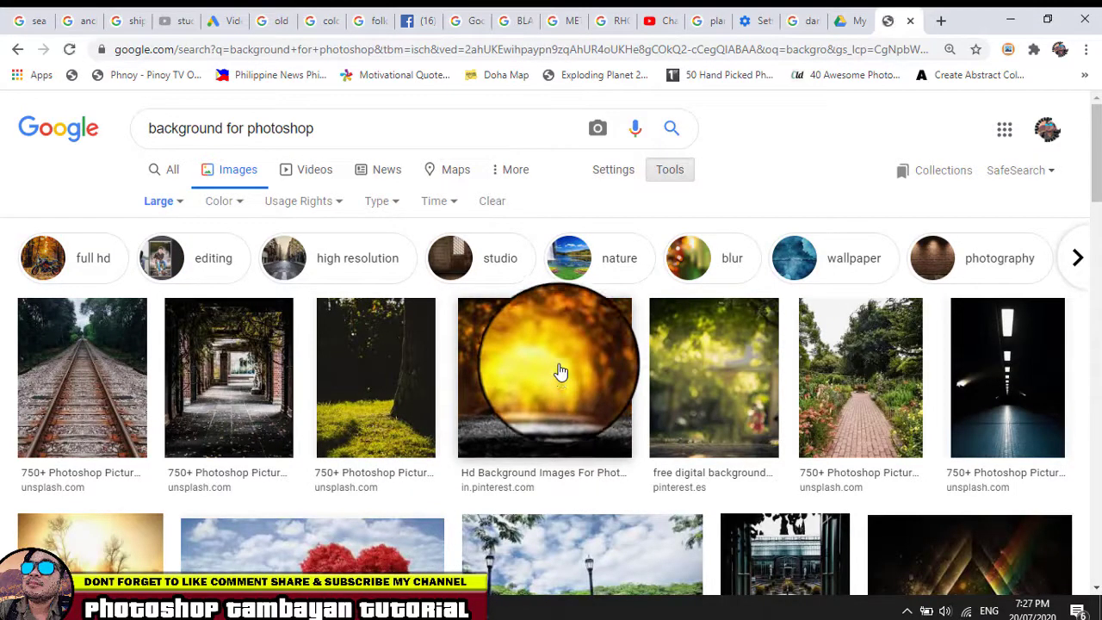
# - Copy the glowing orange Hd Background tunnel image and return to Photoshop
pyautogui.click(558, 374)
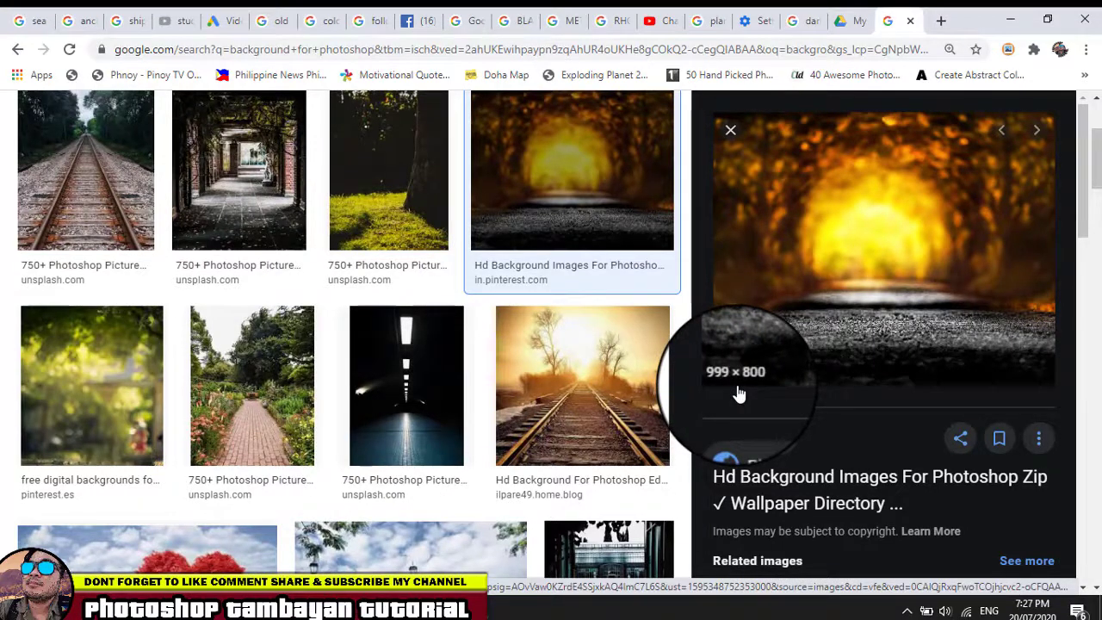
pyautogui.rightClick(860, 227)
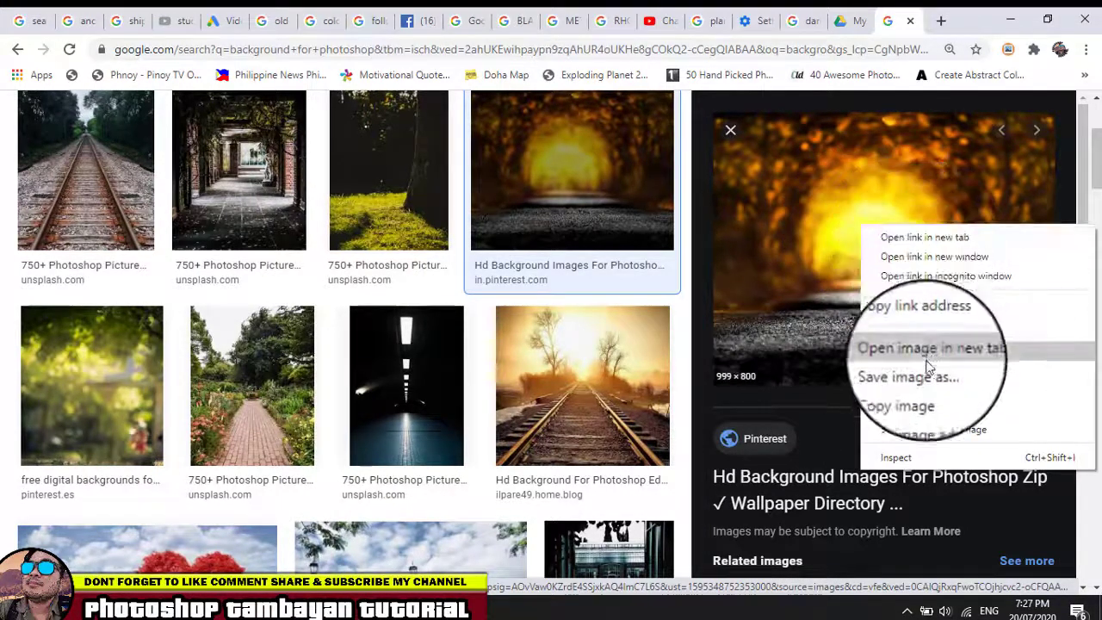
pyautogui.click(916, 392)
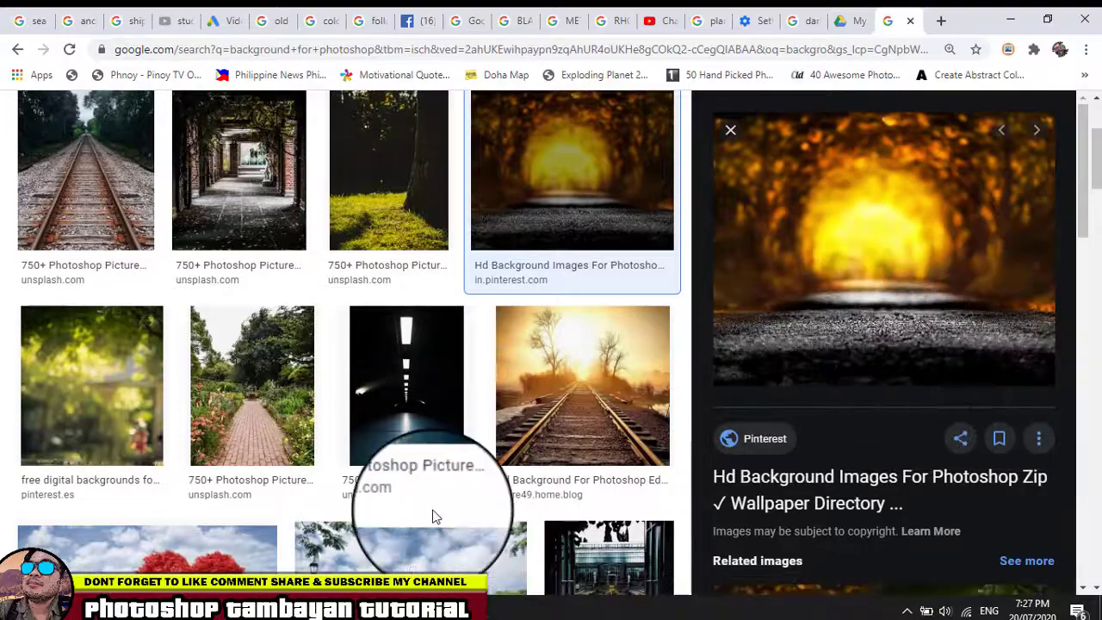
pyautogui.hotkey('alt', 'Tab')
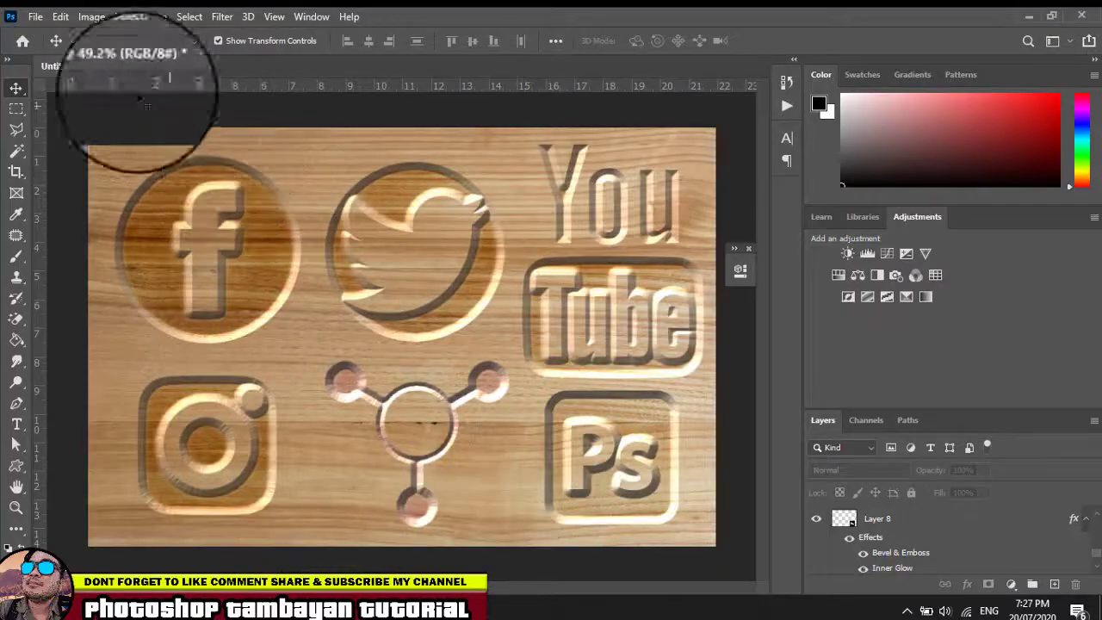
# - Paste the tunnel background into a new 999 × 800 Clipboard-preset document, then return to Google Images
pyautogui.click(35, 16)
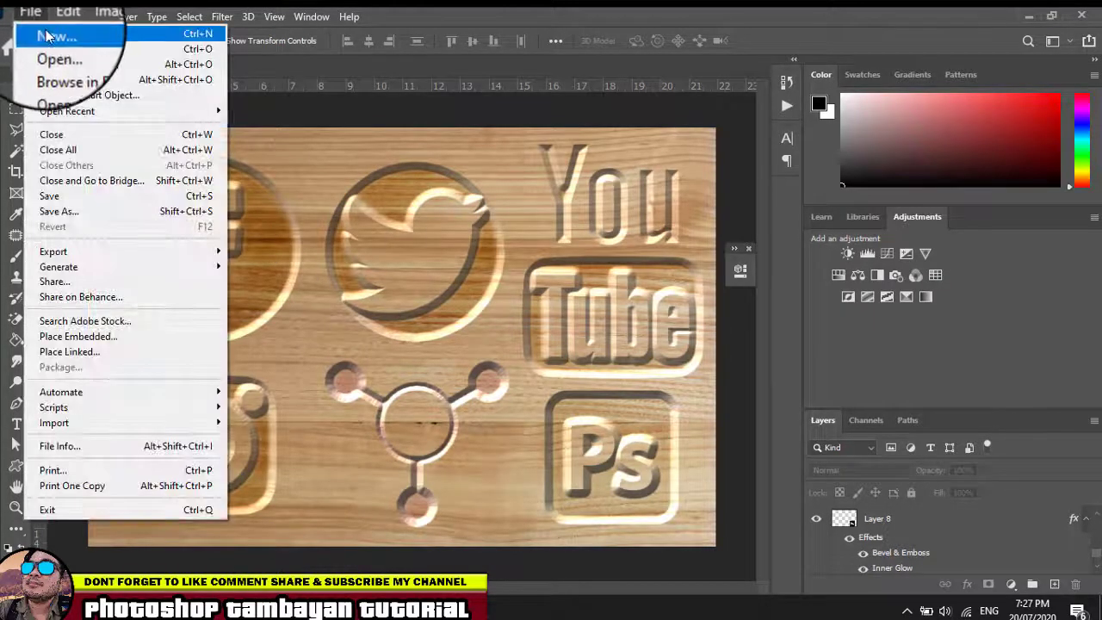
pyautogui.click(45, 32)
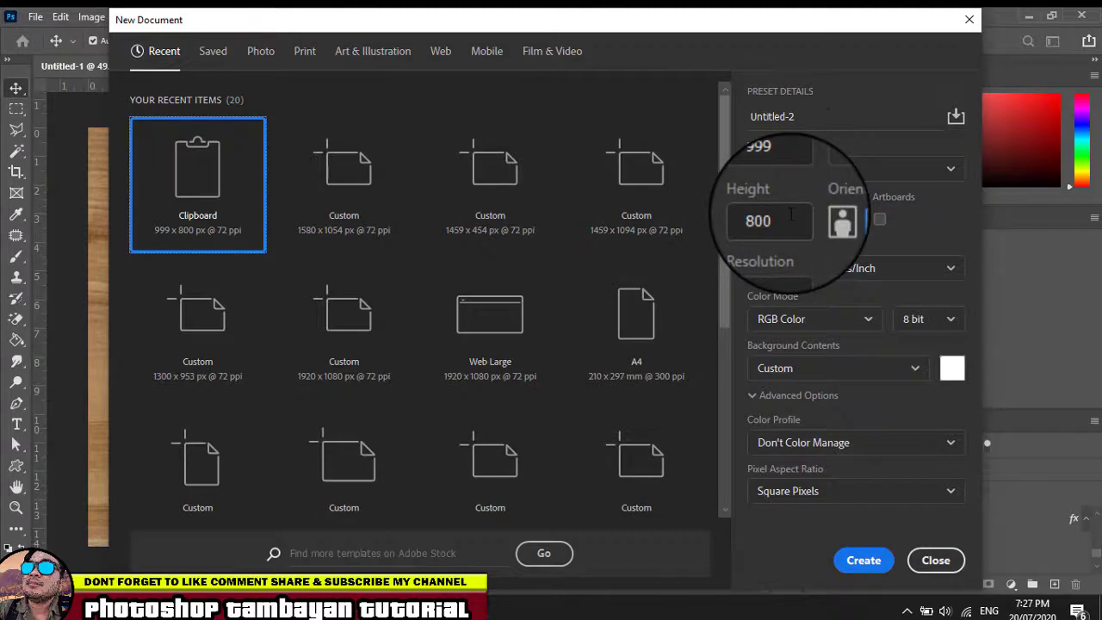
pyautogui.click(864, 560)
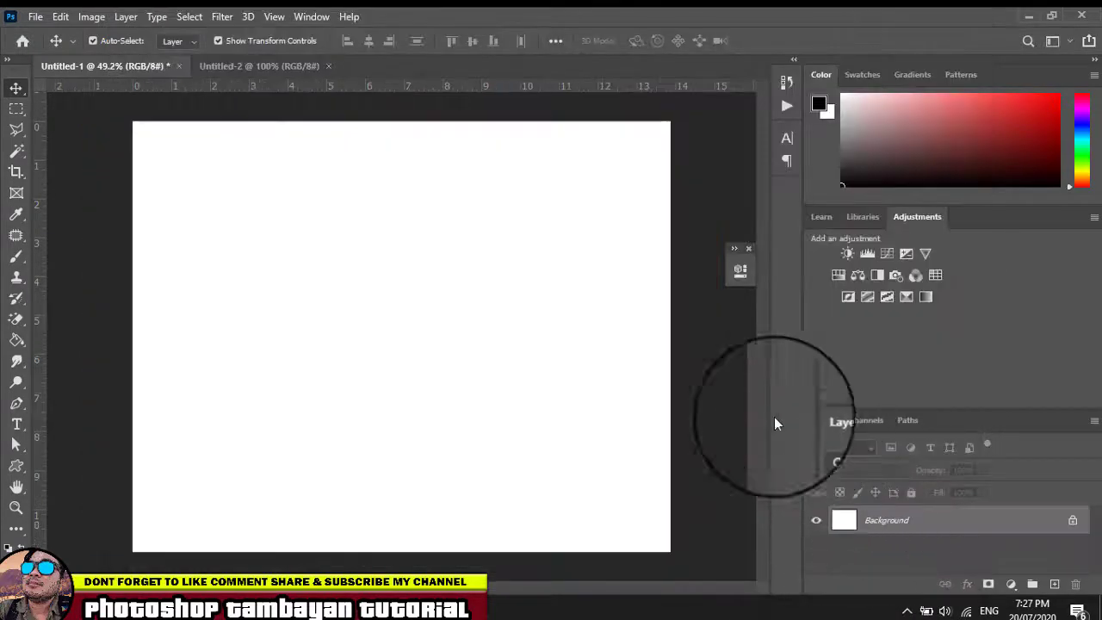
pyautogui.hotkey('ctrl', 'v')
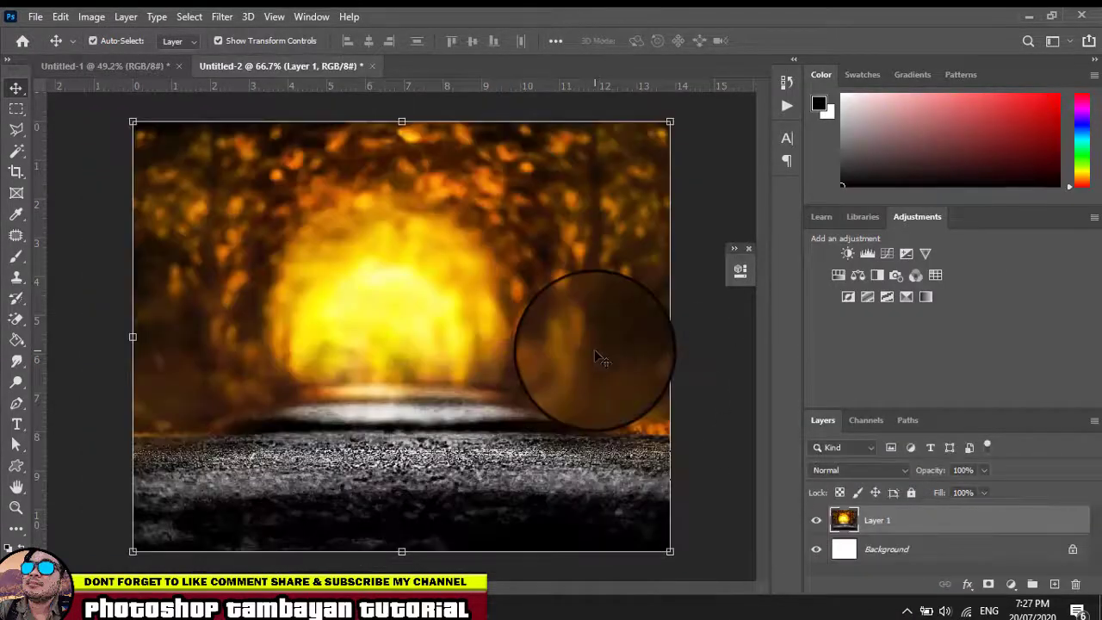
pyautogui.click(702, 345)
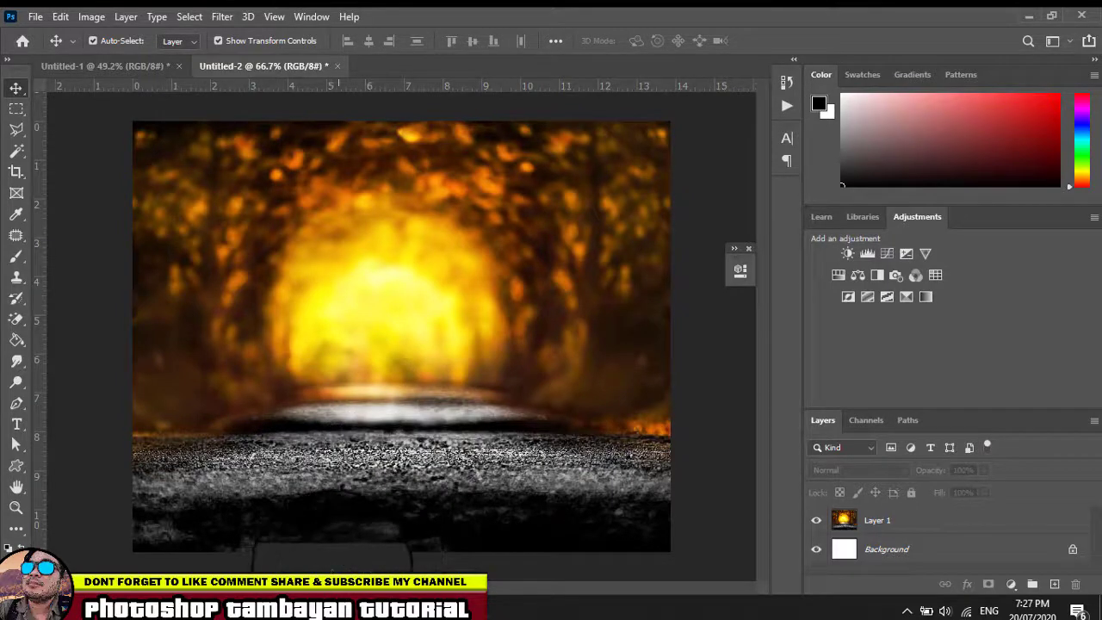
pyautogui.click(264, 609)
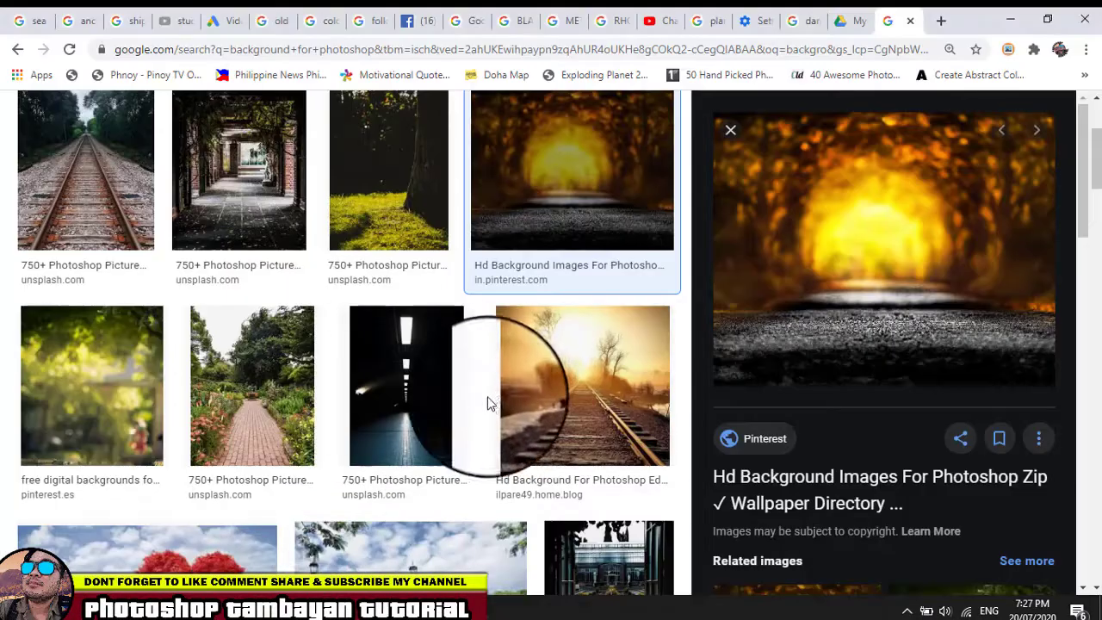
pyautogui.scroll(-2, 556, 344)
pyautogui.scroll(-1, 456, 382)
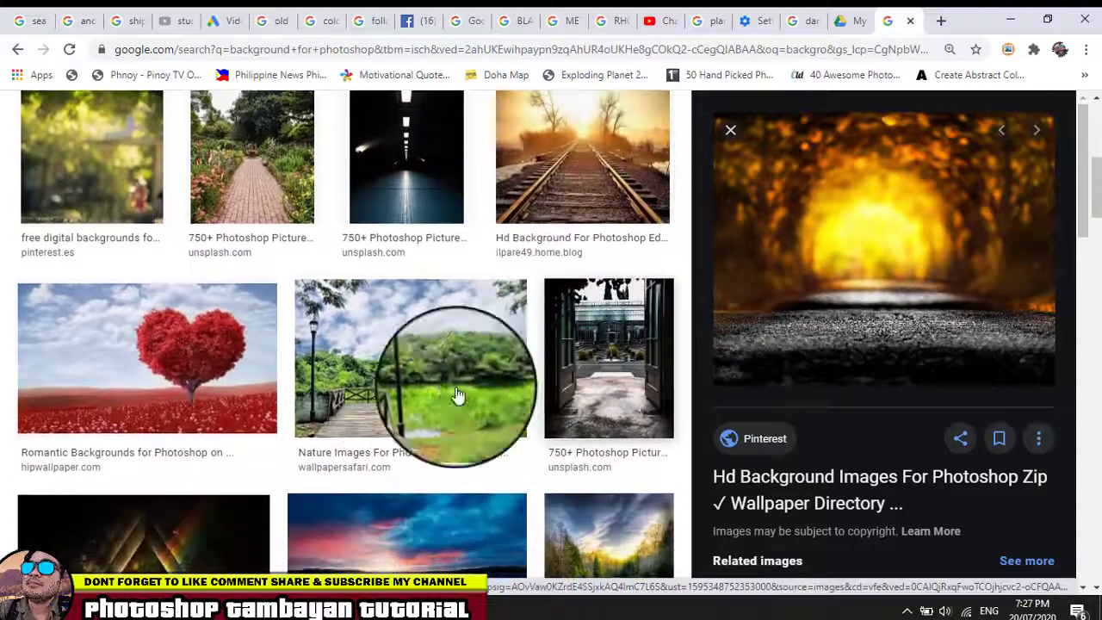
pyautogui.scroll(-2, 400, 432)
pyautogui.scroll(-3, 400, 432)
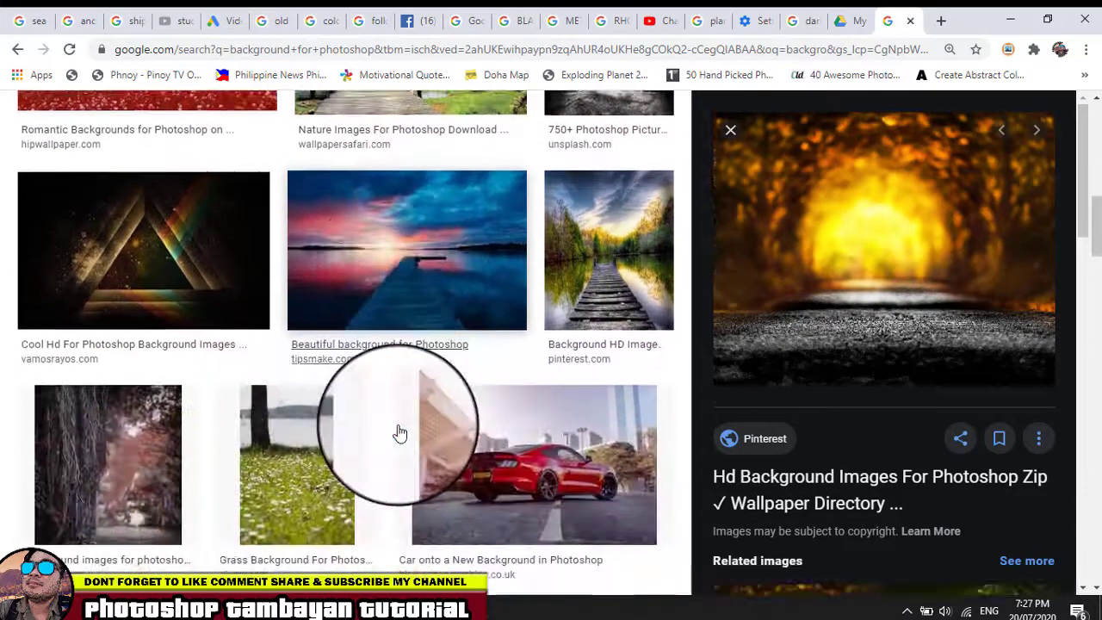
pyautogui.scroll(-1, 397, 433)
pyautogui.scroll(-2, 414, 434)
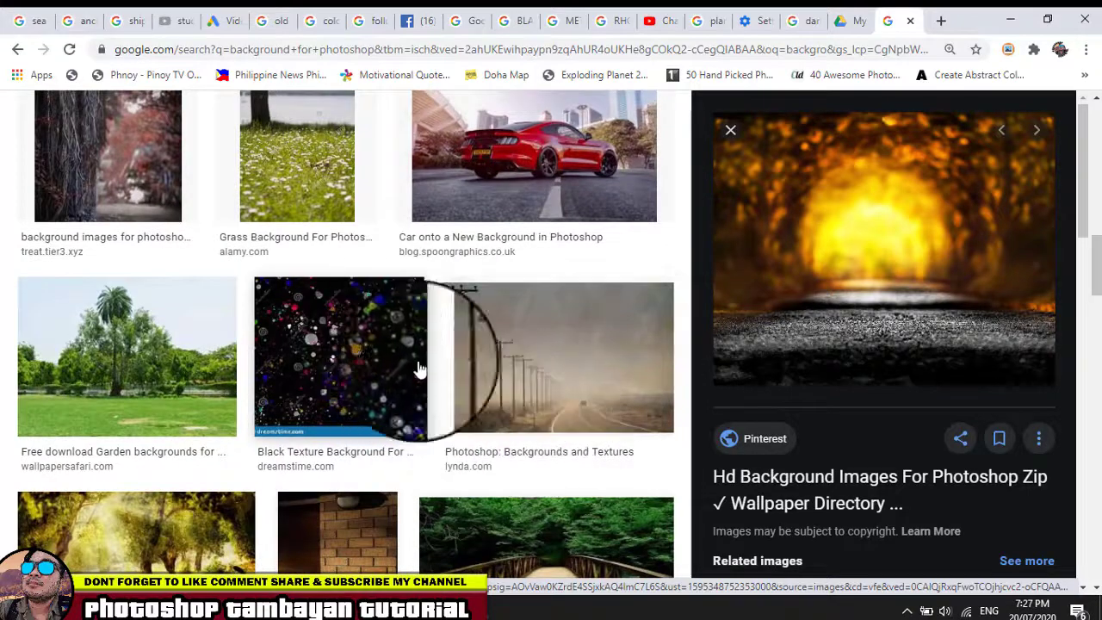
pyautogui.scroll(-1, 499, 416)
pyautogui.scroll(-2, 500, 410)
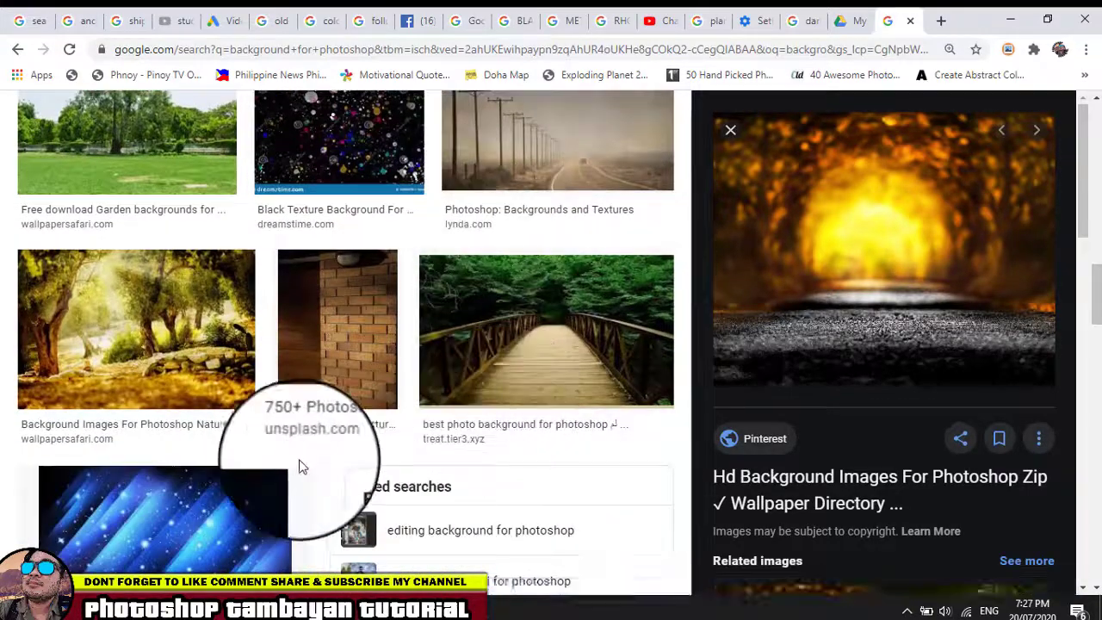
pyautogui.scroll(-1, 190, 362)
pyautogui.click(142, 253)
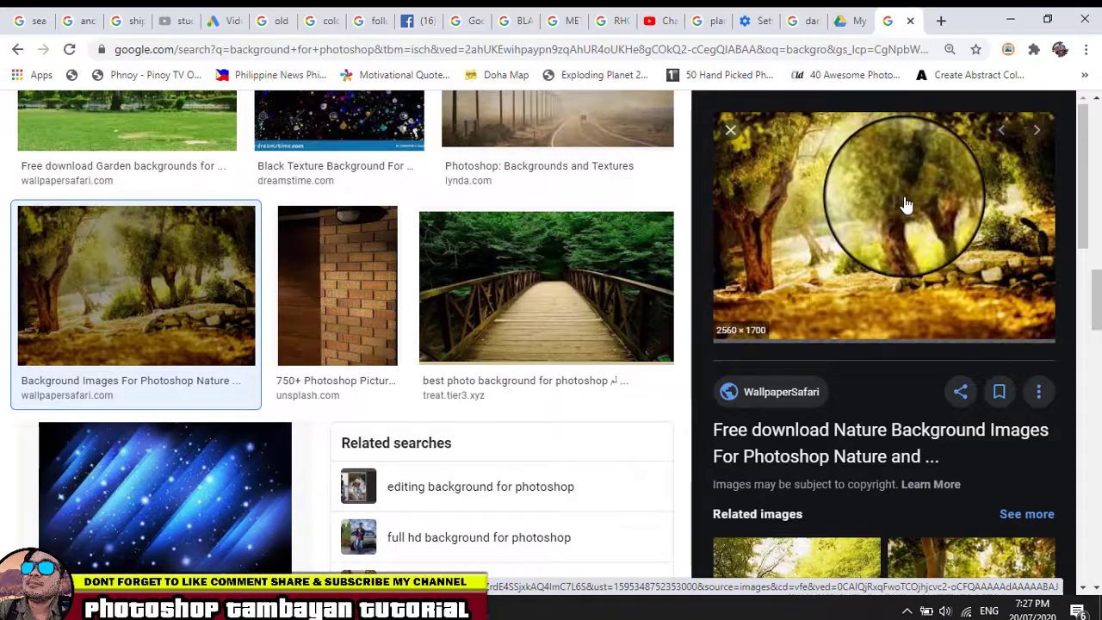
pyautogui.scroll(-1, 915, 387)
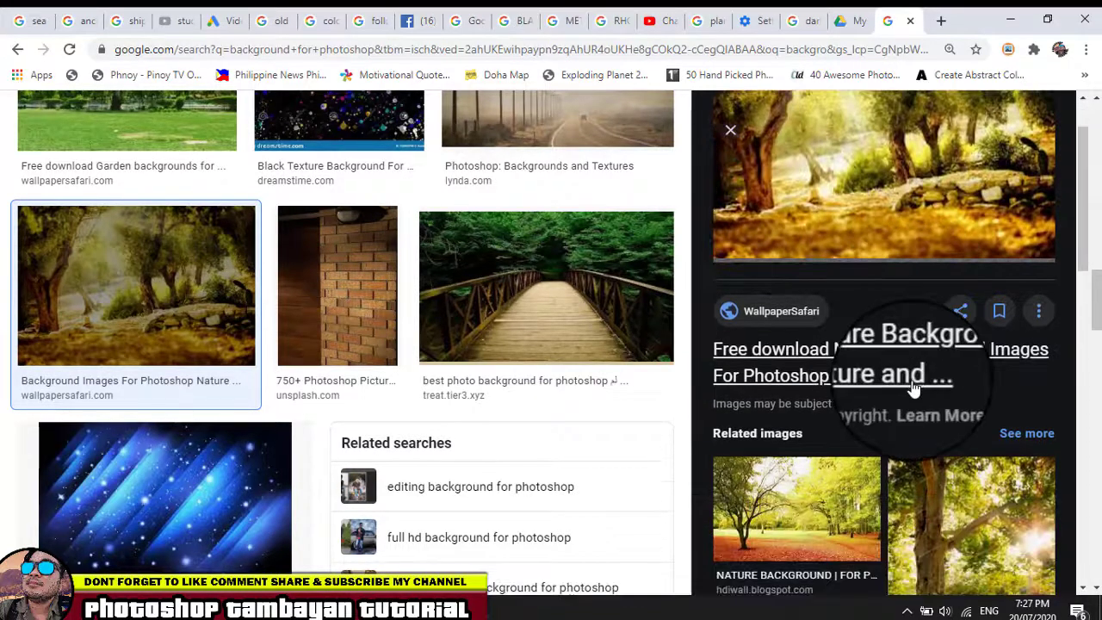
pyautogui.scroll(1, 843, 258)
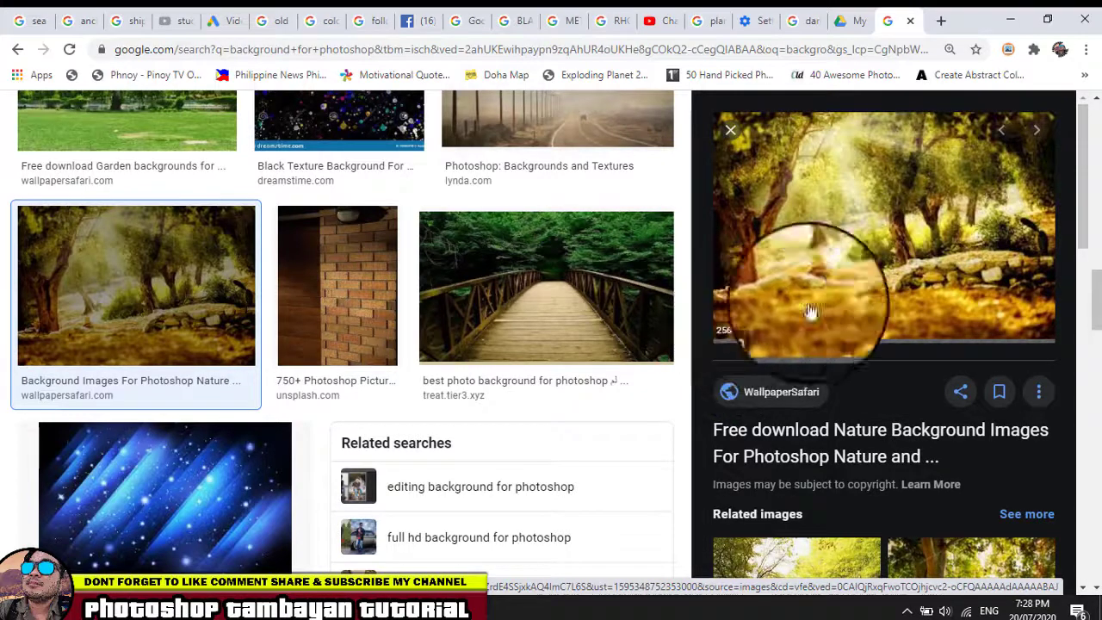
pyautogui.scroll(2, 524, 299)
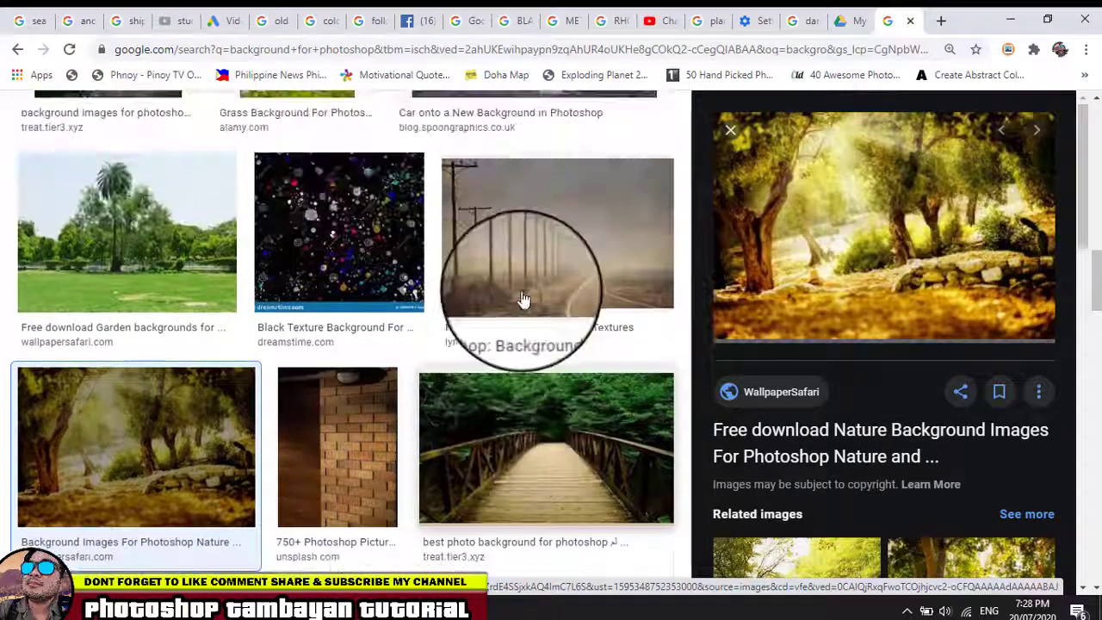
pyautogui.scroll(1, 524, 299)
pyautogui.scroll(1, 423, 247)
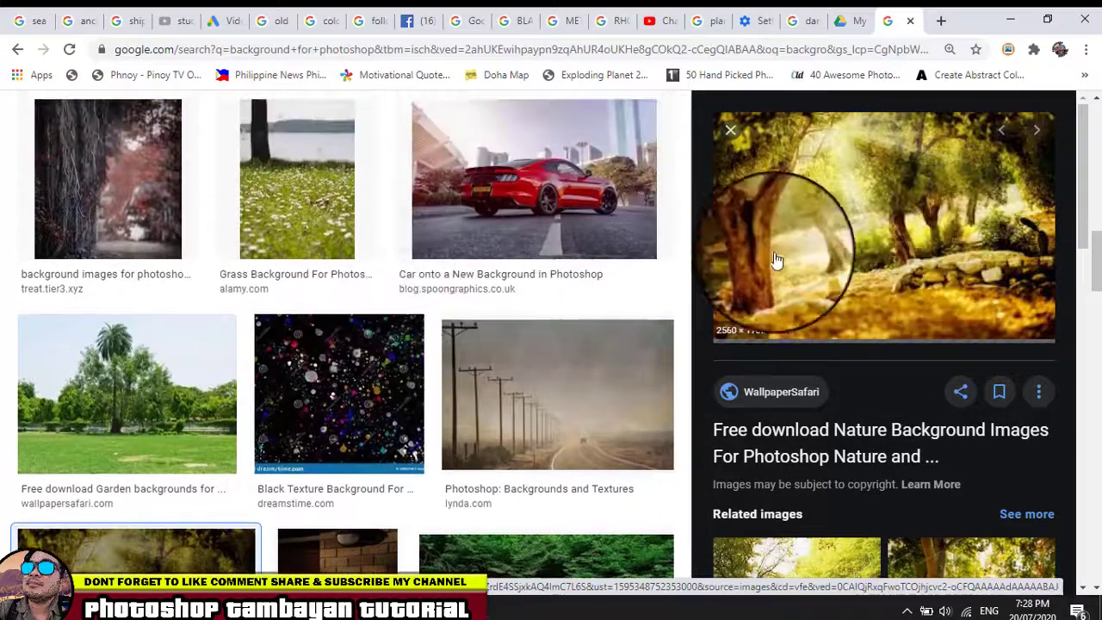
pyautogui.scroll(1, 258, 310)
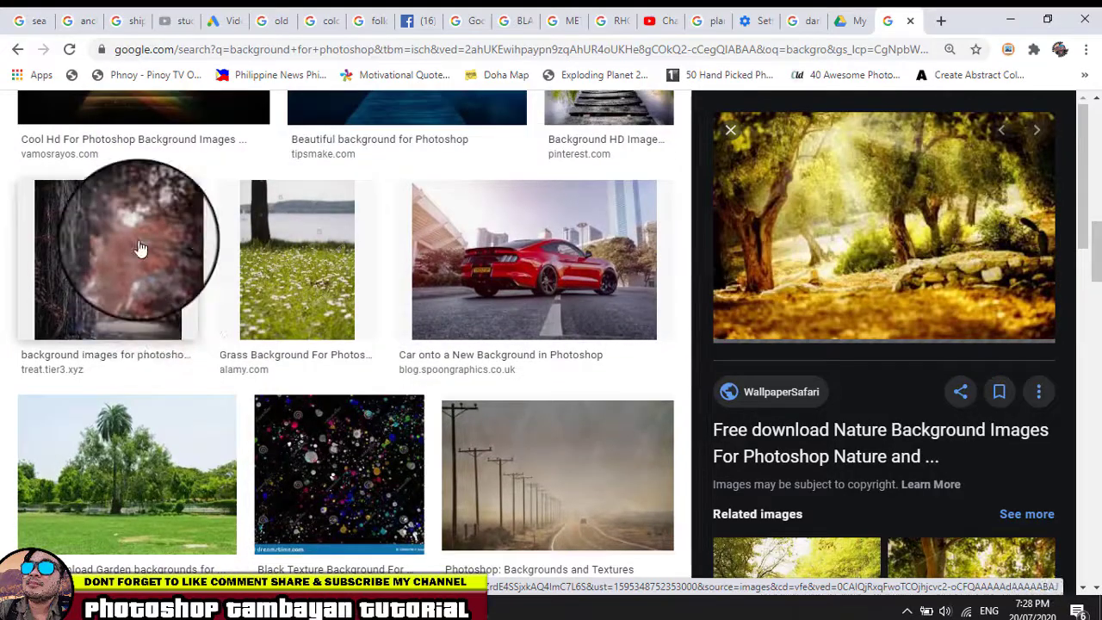
pyautogui.scroll(4, 290, 314)
pyautogui.scroll(4, 336, 310)
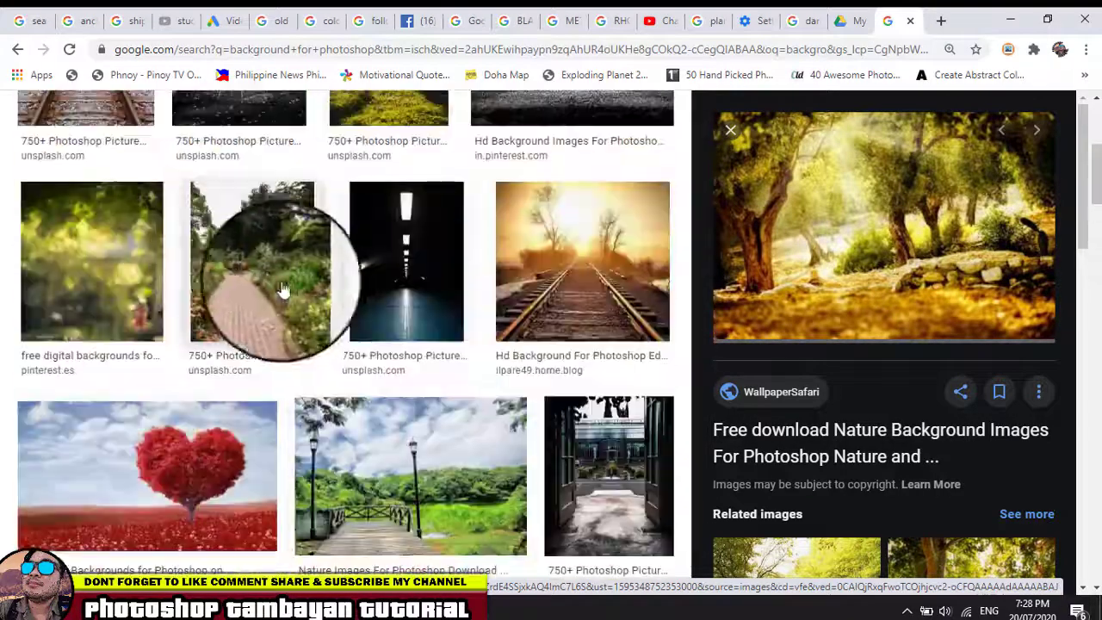
pyautogui.scroll(4, 284, 289)
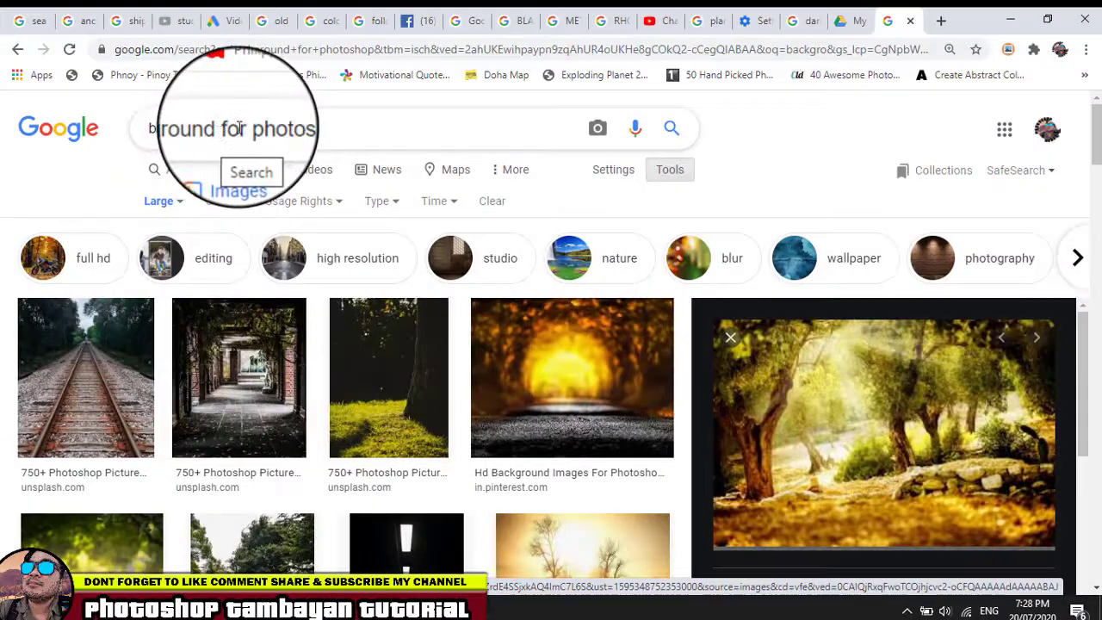
# - Search Google Images for 'background vector' and scroll through the results
pyautogui.moveTo(319, 127); pyautogui.dragTo(3, 148)
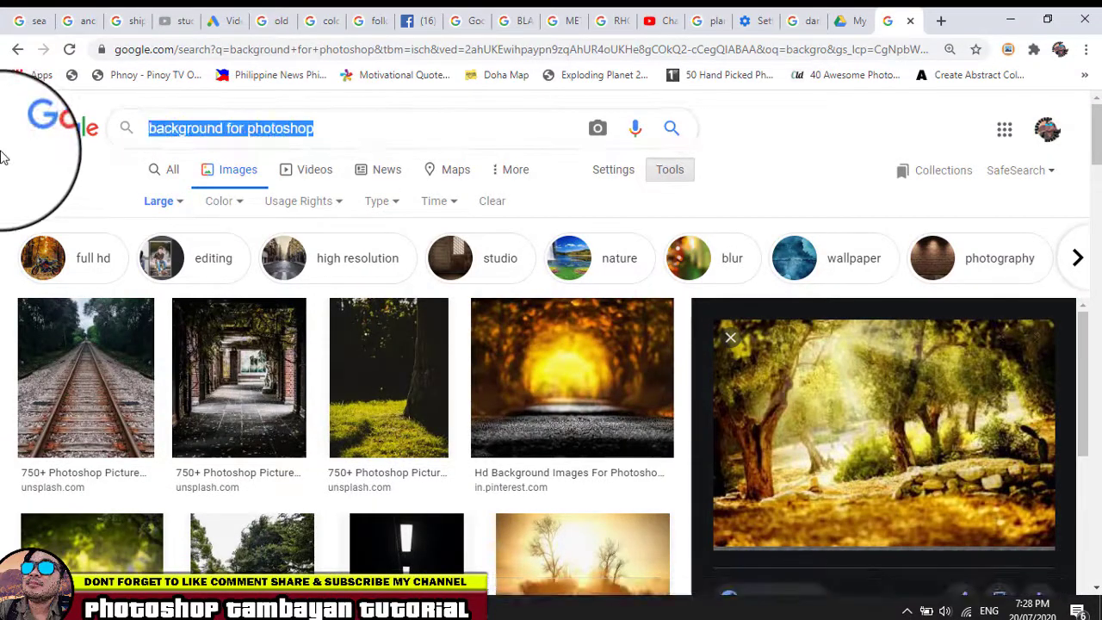
pyautogui.click(232, 127)
pyautogui.moveTo(229, 128); pyautogui.dragTo(441, 139)
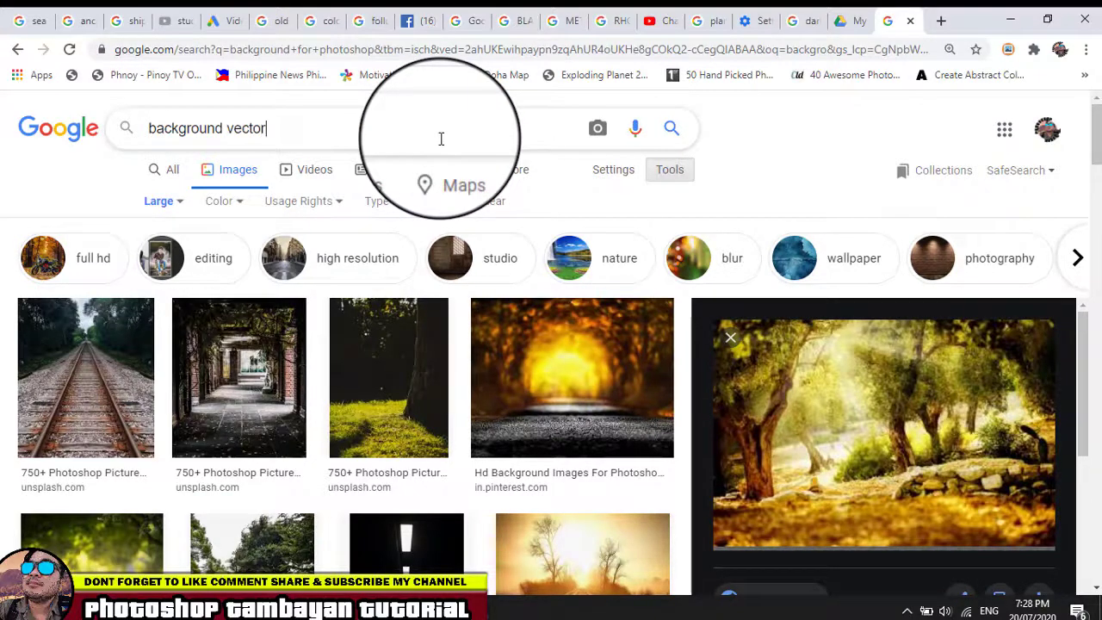
pyautogui.press('Return')
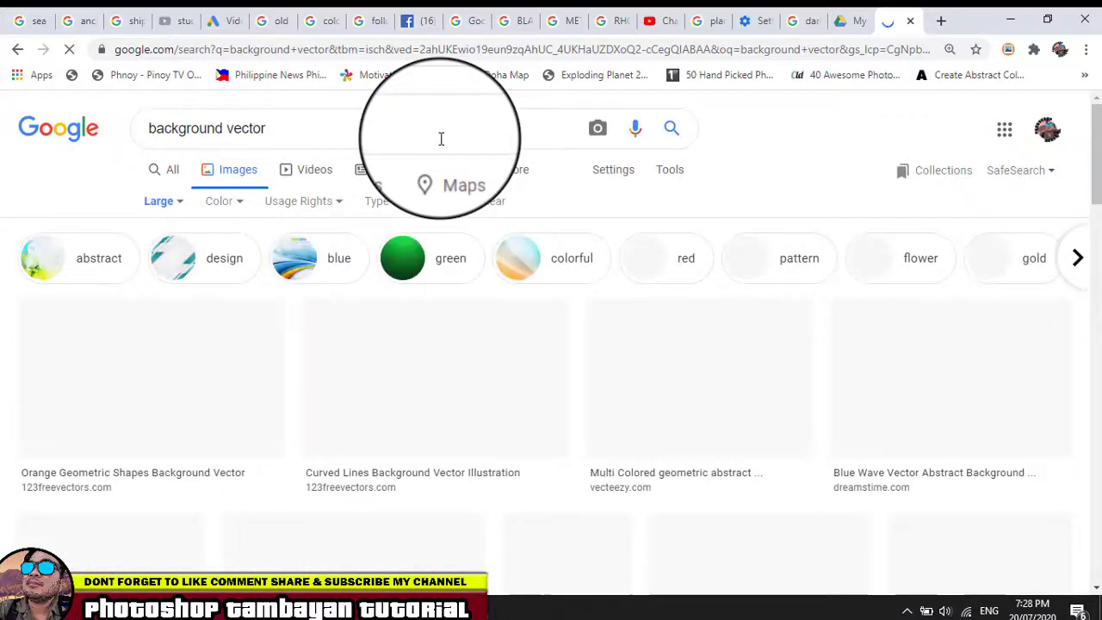
pyautogui.scroll(-1, 702, 415)
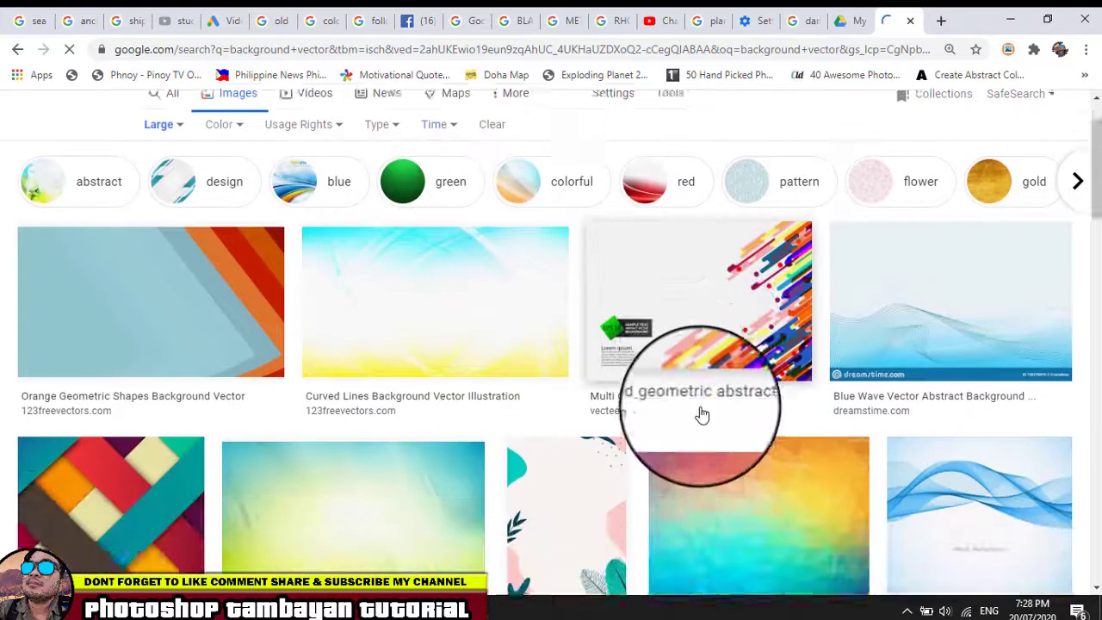
pyautogui.scroll(-1, 170, 410)
pyautogui.scroll(-3, 144, 397)
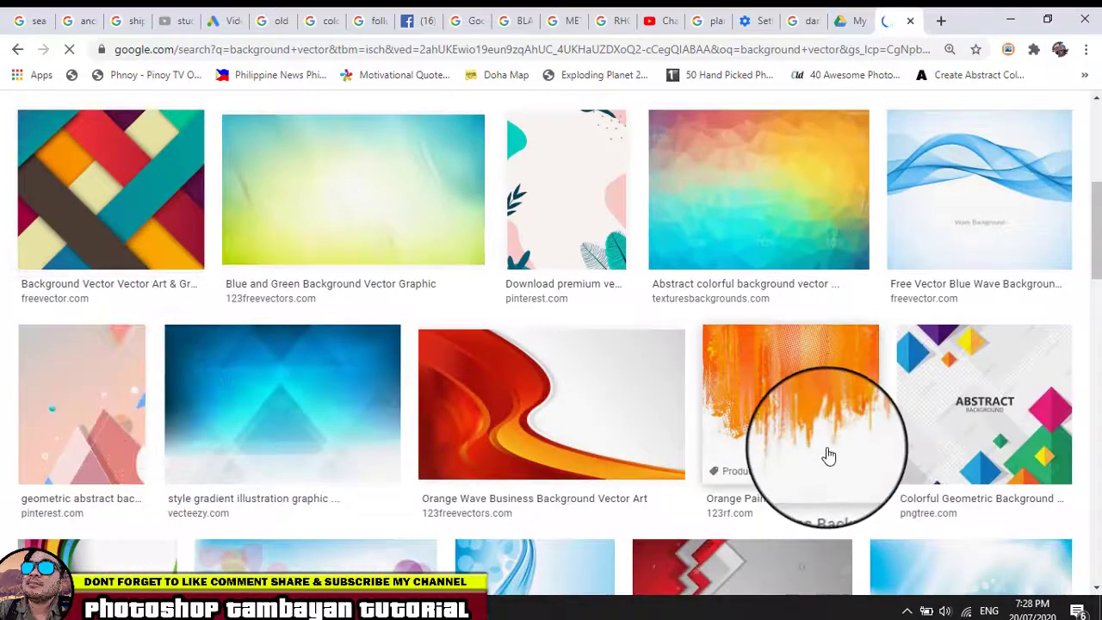
pyautogui.scroll(-1, 822, 444)
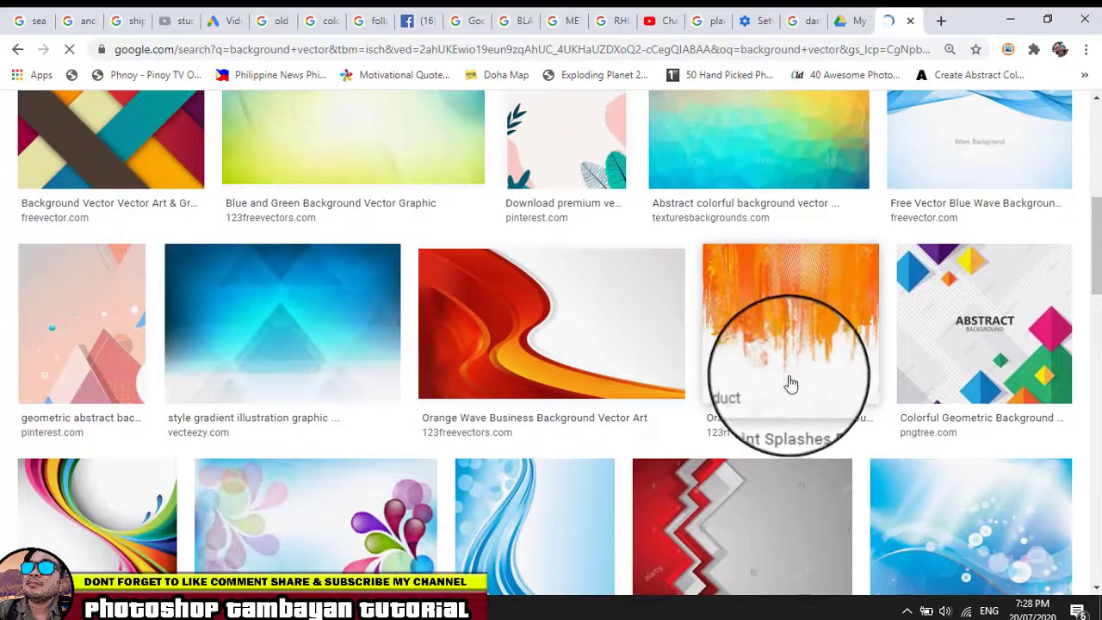
pyautogui.scroll(-2, 224, 418)
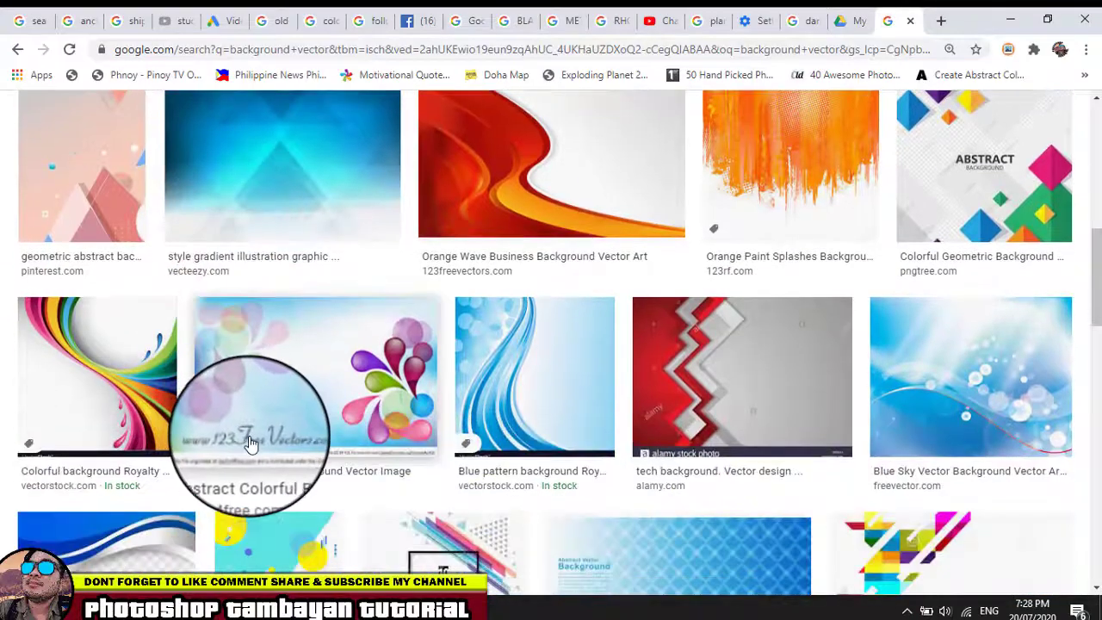
pyautogui.scroll(-2, 245, 448)
pyautogui.scroll(-2, 248, 452)
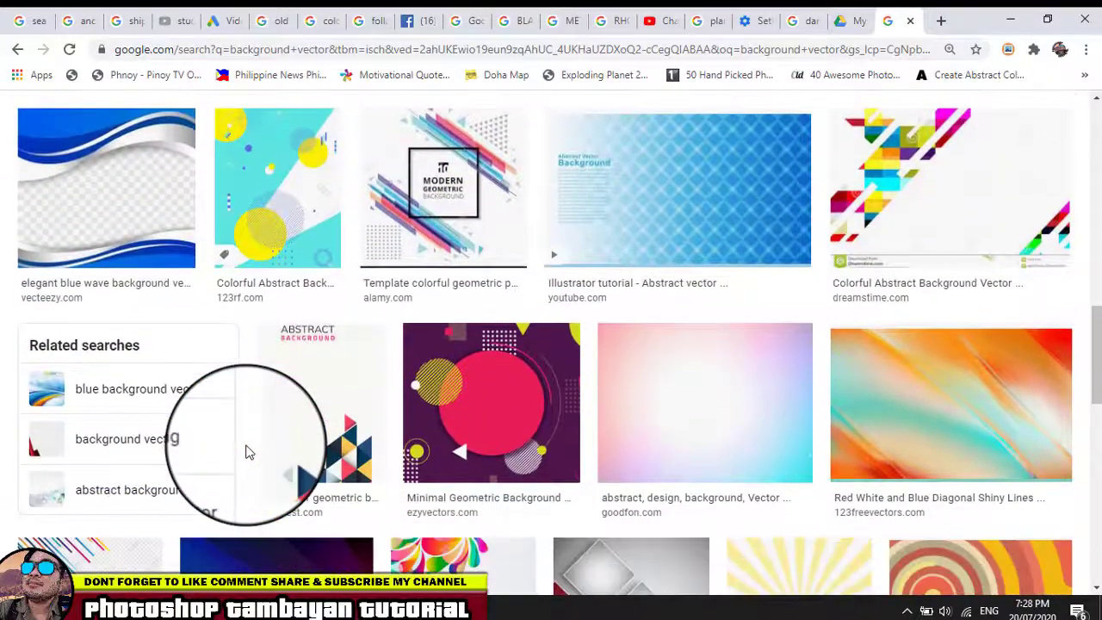
pyautogui.scroll(-1, 247, 452)
pyautogui.scroll(-1, 247, 452)
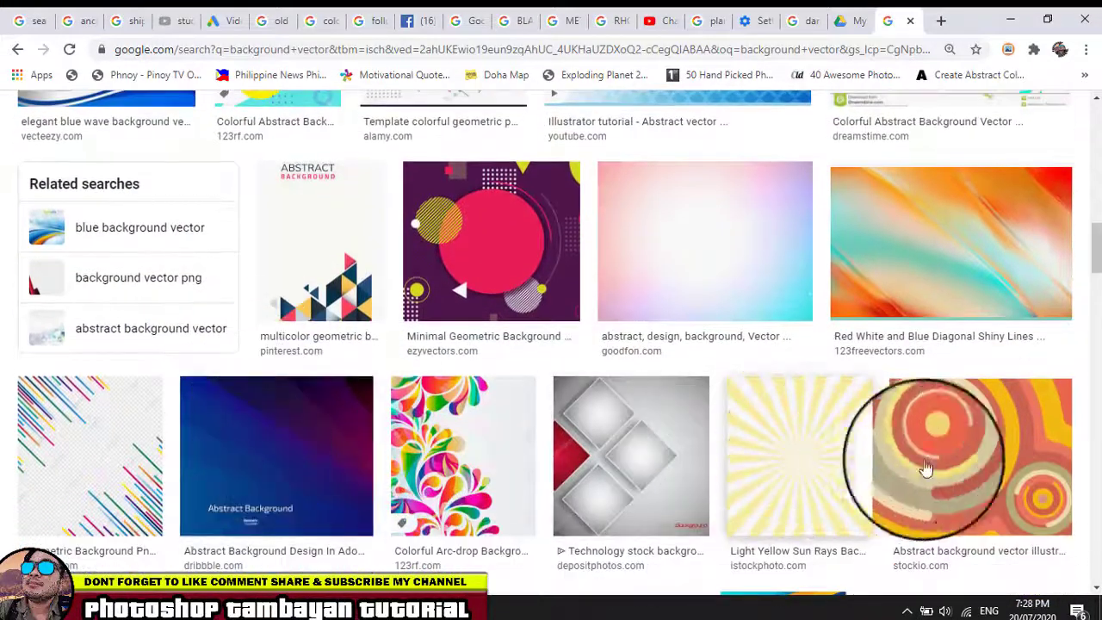
# - Copy Stockio's abstract orange-circles vector image from its enlarged preview
pyautogui.click(972, 452)
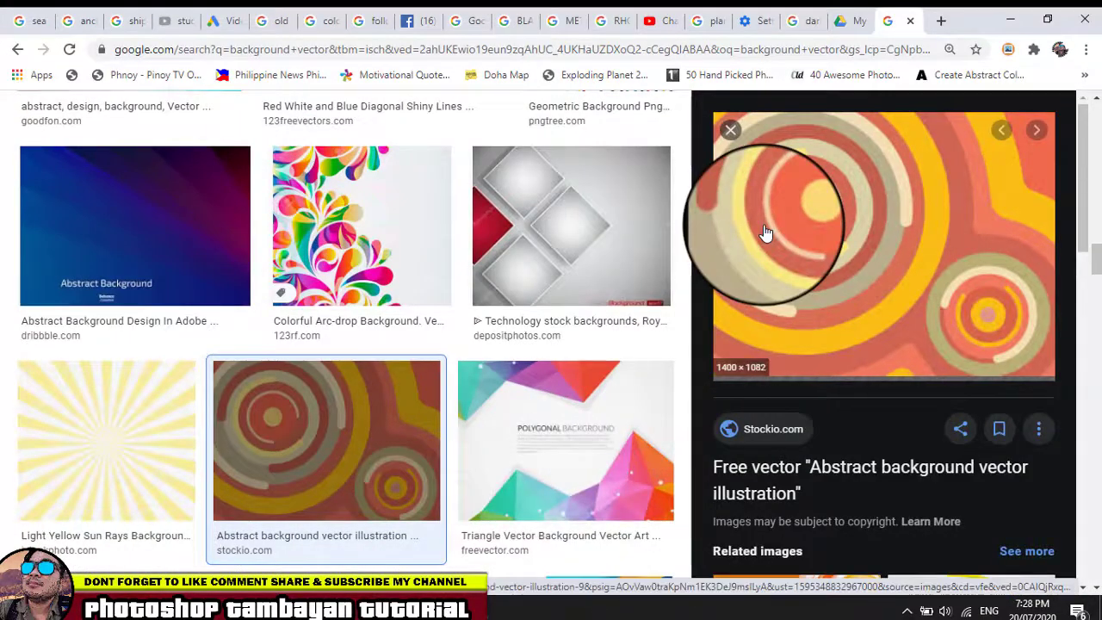
pyautogui.scroll(-3, 866, 312)
pyautogui.scroll(3, 866, 319)
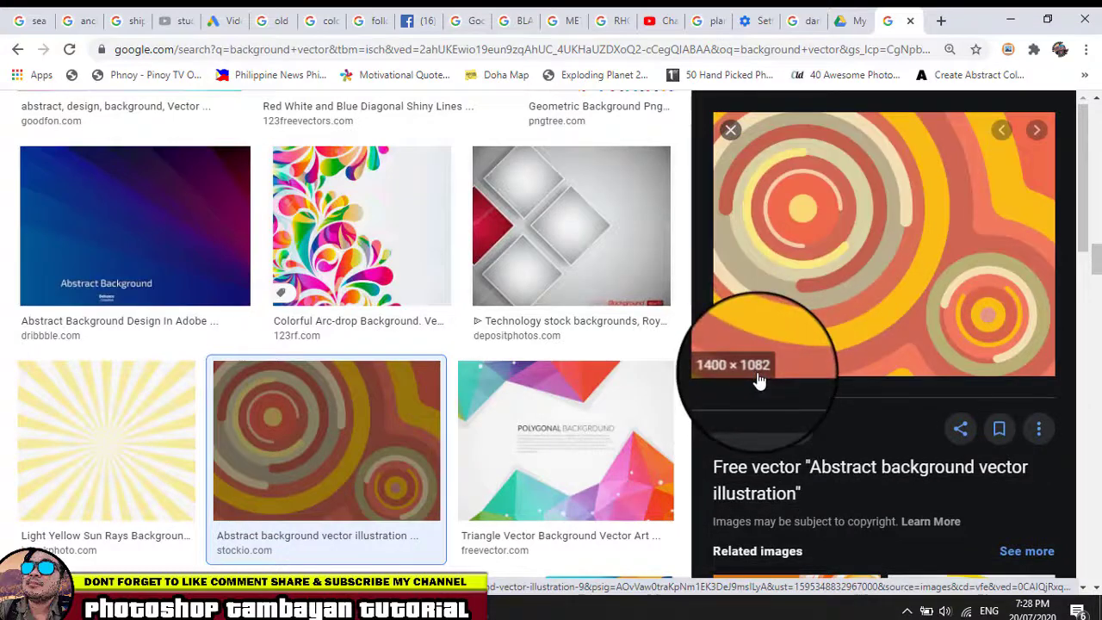
pyautogui.rightClick(868, 178)
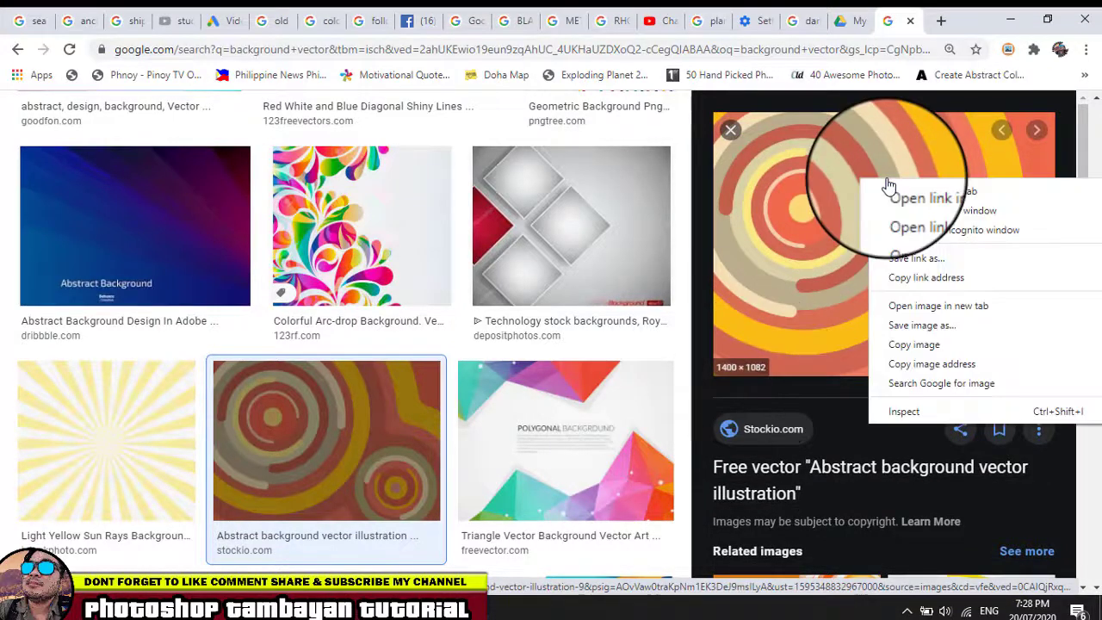
pyautogui.click(924, 334)
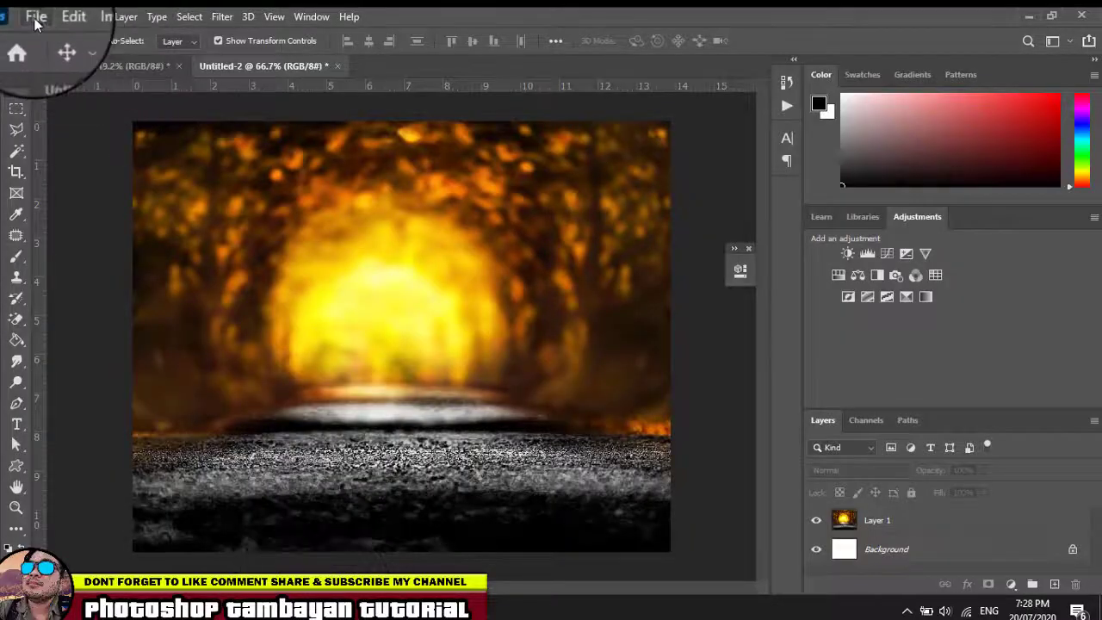
pyautogui.click(30, 8)
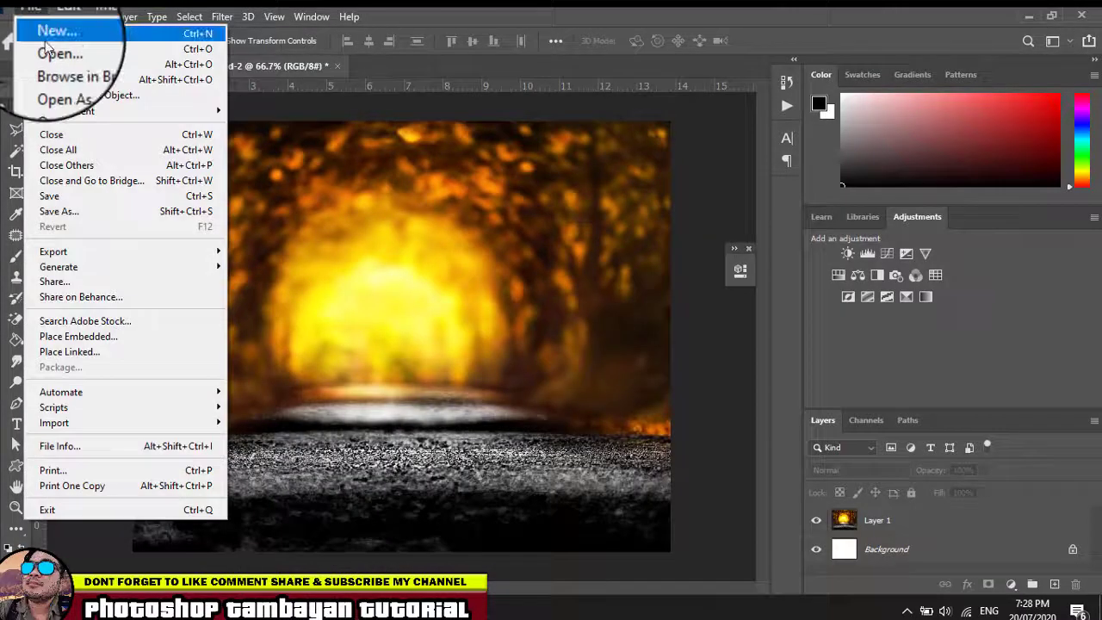
# - Paste the circles image as Layer 1 into a new 1400 × 1082 Clipboard-sized document
pyautogui.click(45, 36)
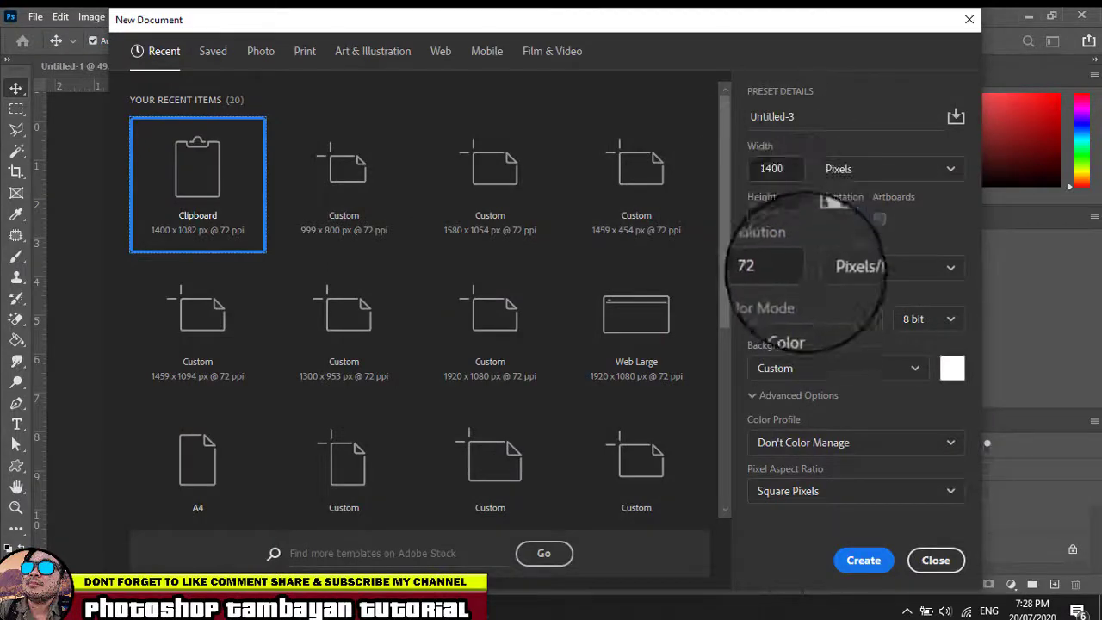
pyautogui.click(863, 559)
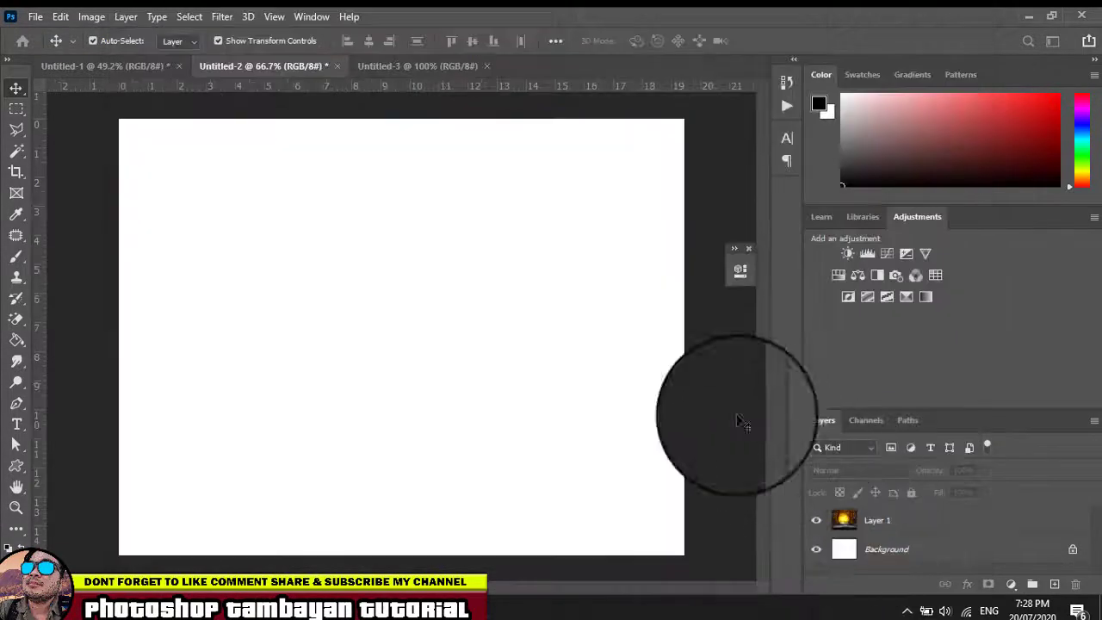
pyautogui.hotkey('ctrl', 'v')
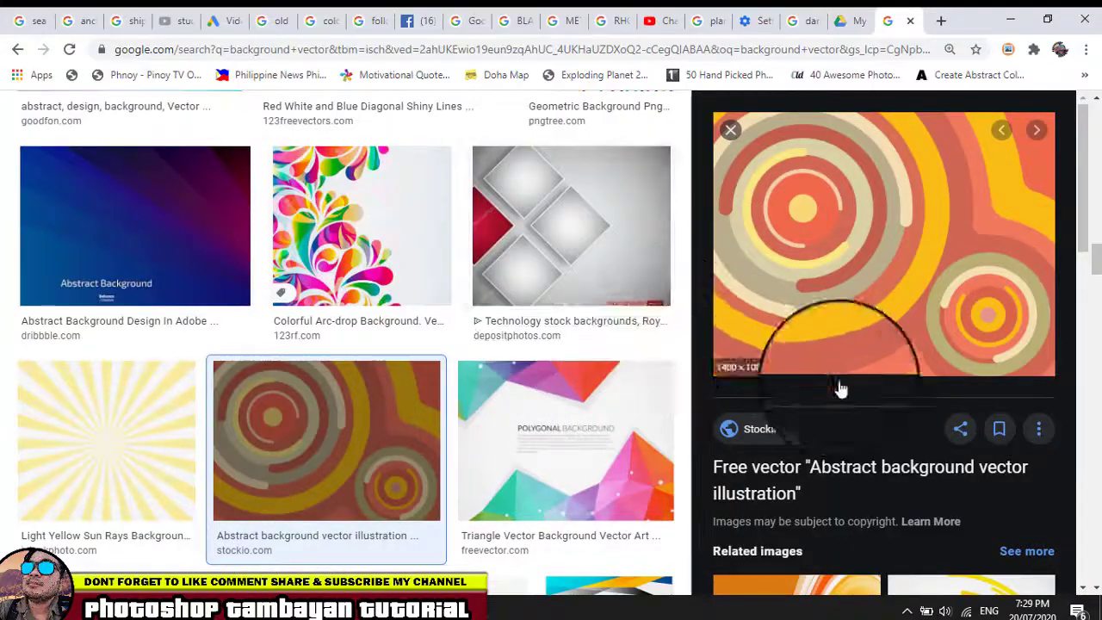
pyautogui.scroll(-2, 890, 403)
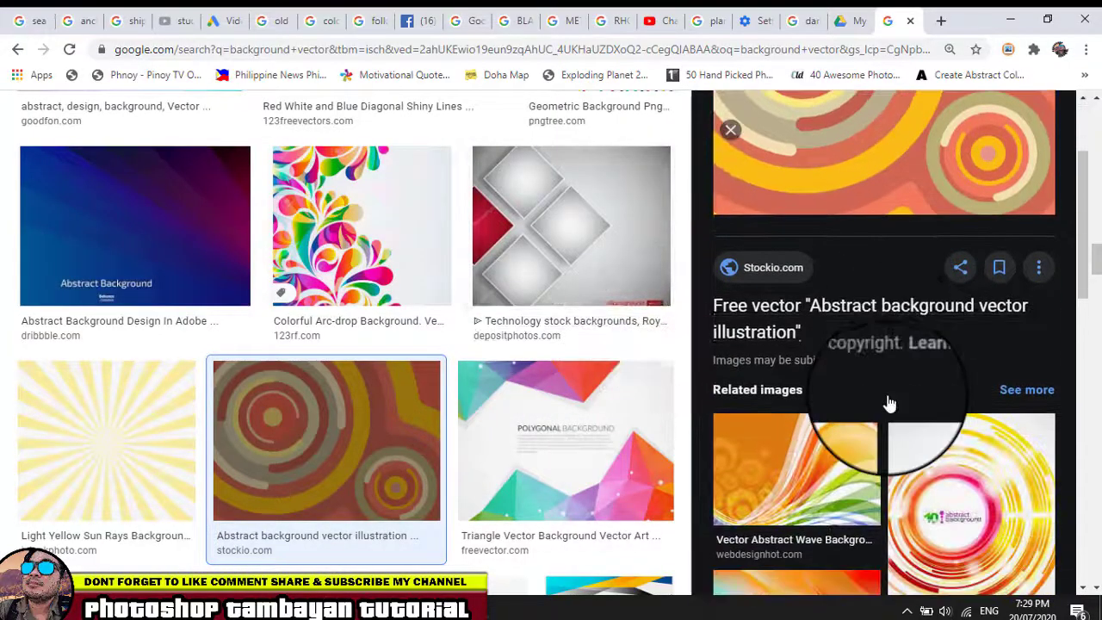
# - Find and copy VectorStock's 1000×787 'Vector abstract red background' image
pyautogui.scroll(-1, 890, 403)
pyautogui.scroll(-1, 890, 403)
pyautogui.scroll(-2, 890, 403)
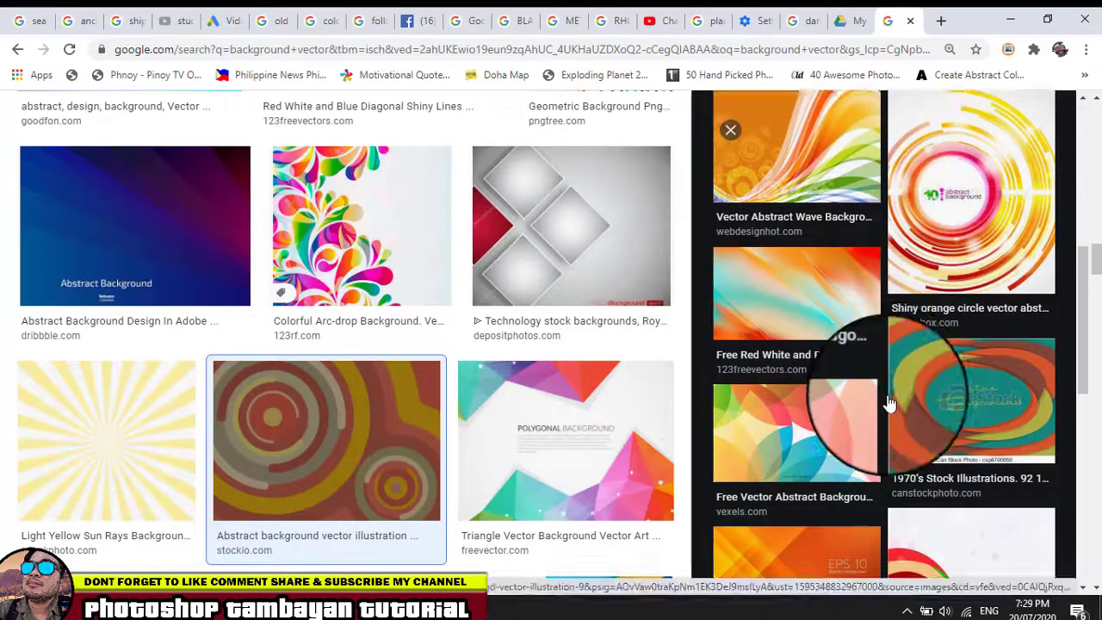
pyautogui.scroll(-2, 890, 403)
pyautogui.scroll(-1, 861, 401)
pyautogui.scroll(-1, 861, 402)
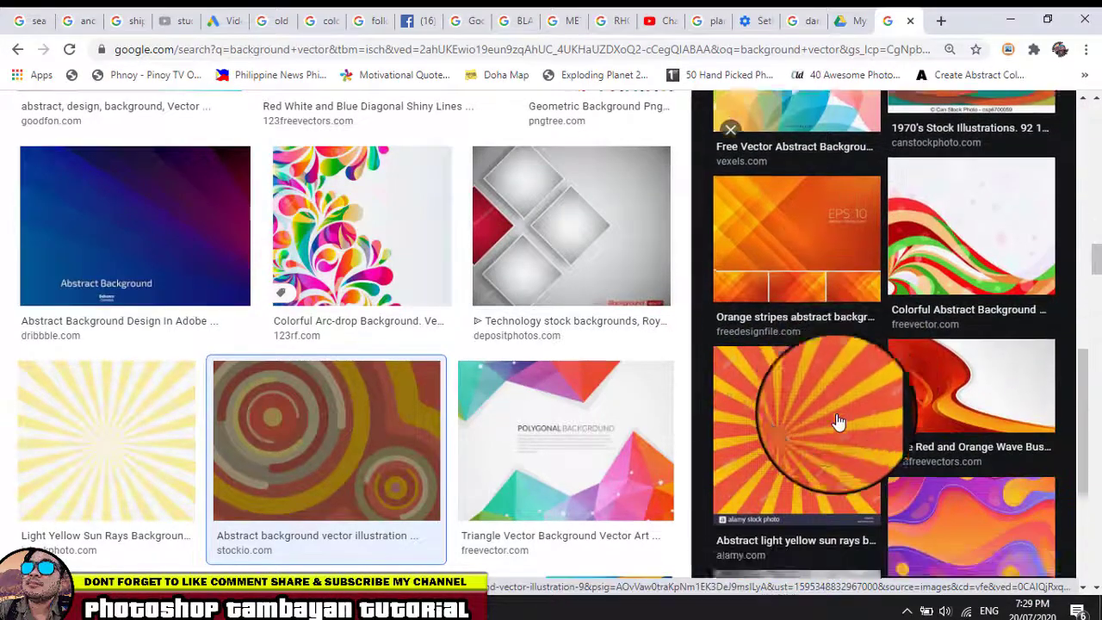
pyautogui.scroll(-2, 839, 422)
pyautogui.scroll(-1, 831, 419)
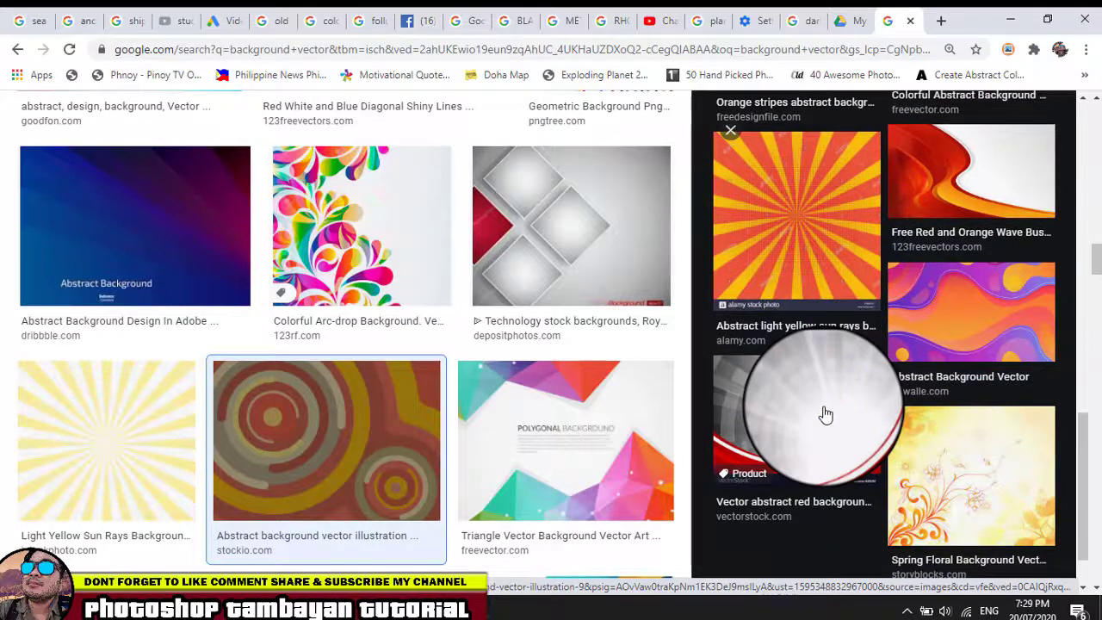
pyautogui.scroll(-1, 825, 415)
pyautogui.scroll(-1, 825, 415)
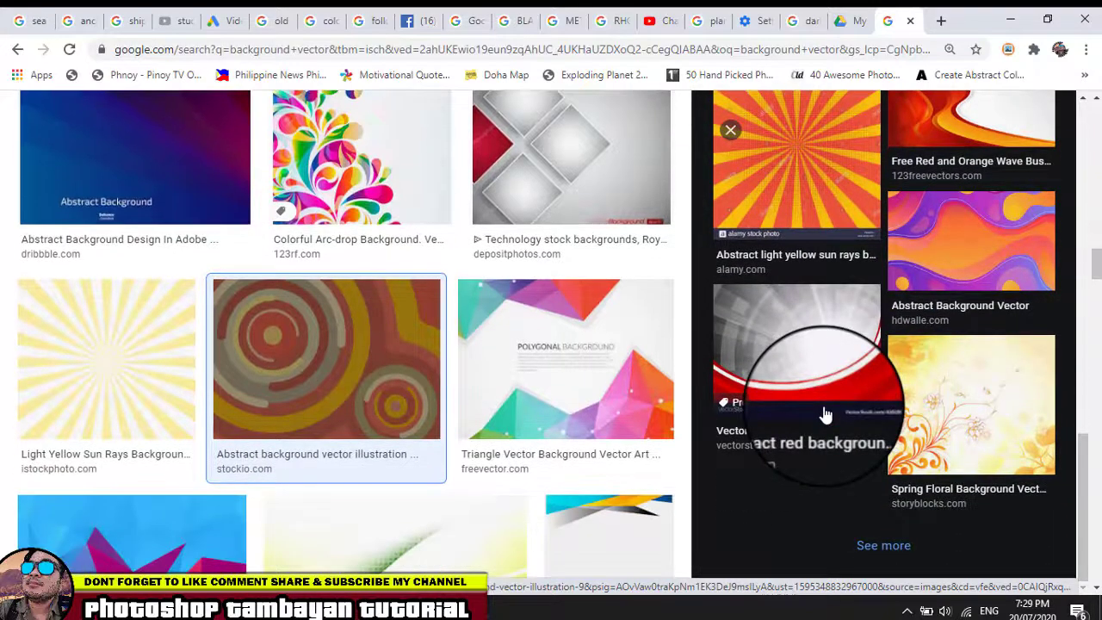
pyautogui.click(788, 355)
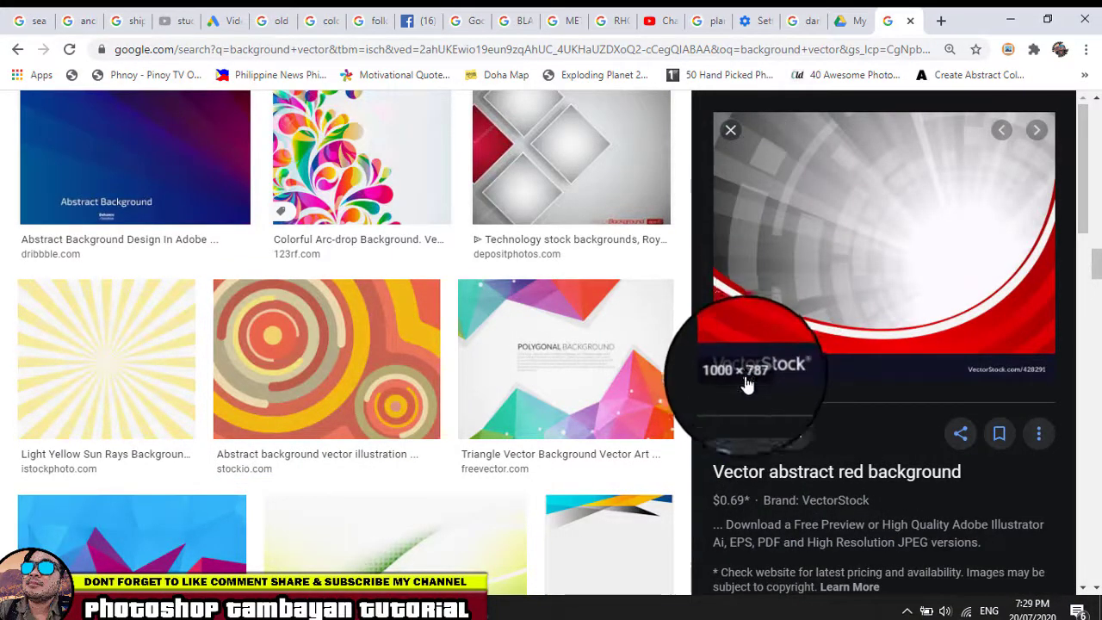
pyautogui.rightClick(865, 168)
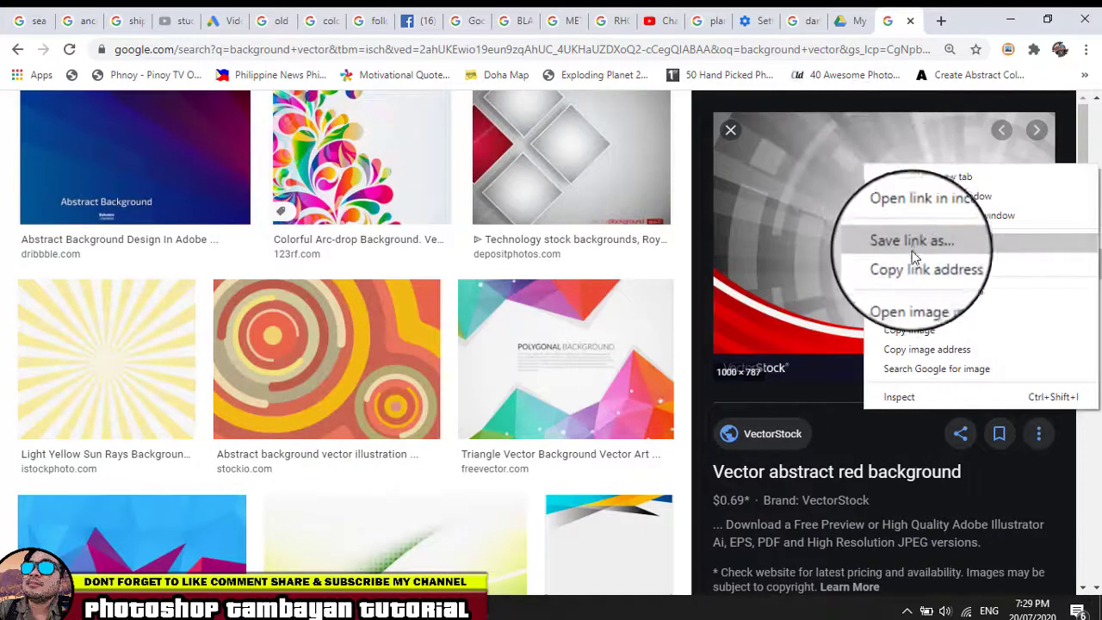
pyautogui.click(907, 332)
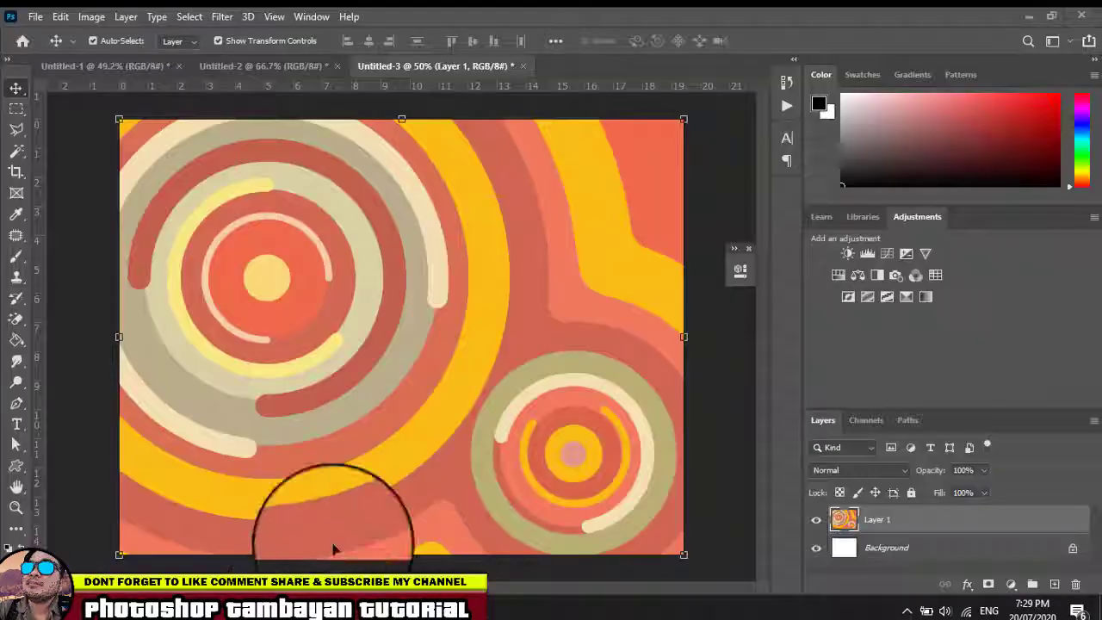
# - Paste the red background into a new 1000 × 787 Clipboard-preset document
pyautogui.click(35, 16)
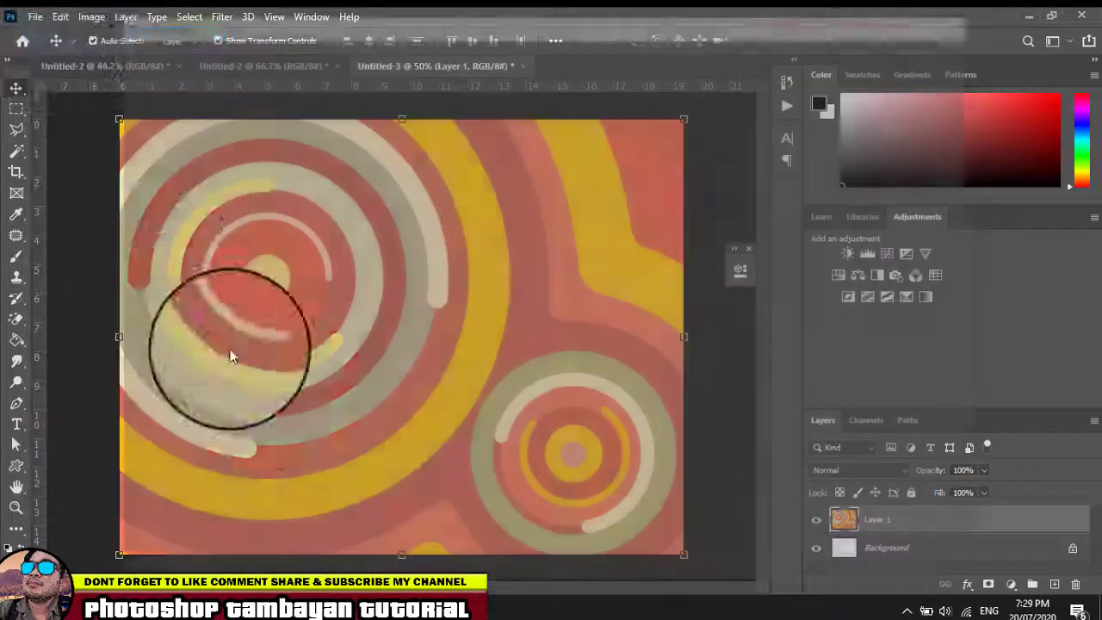
pyautogui.hotkey('ctrl', 'n')
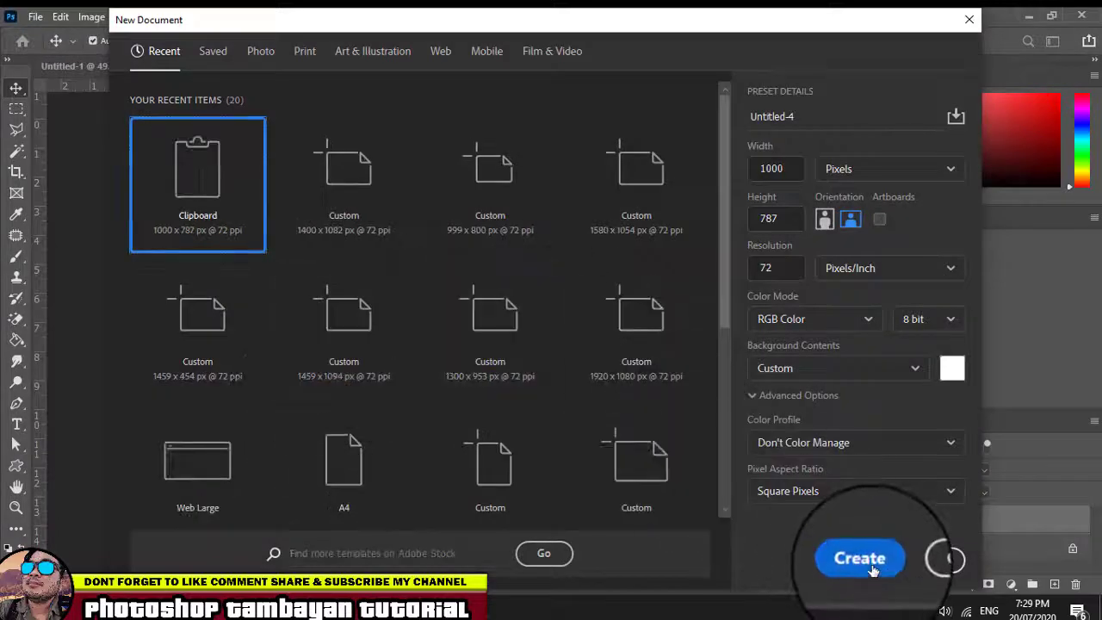
pyautogui.click(866, 558)
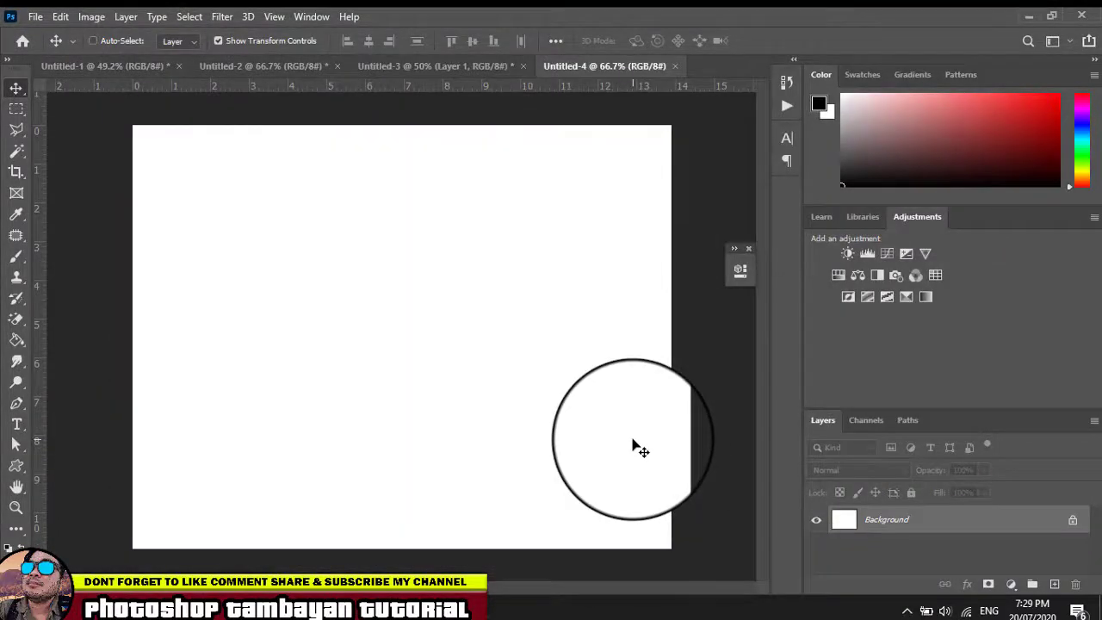
pyautogui.hotkey('ctrl', 'v')
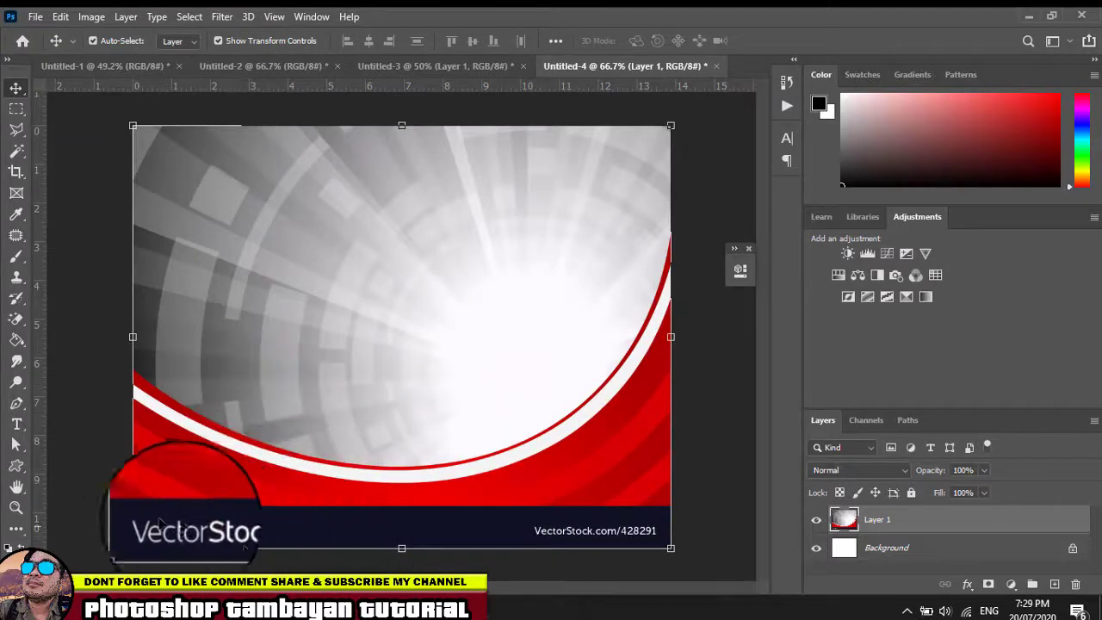
# - Scale the red background to about 112% so the watermark strip falls off the canvas
pyautogui.click(16, 108)
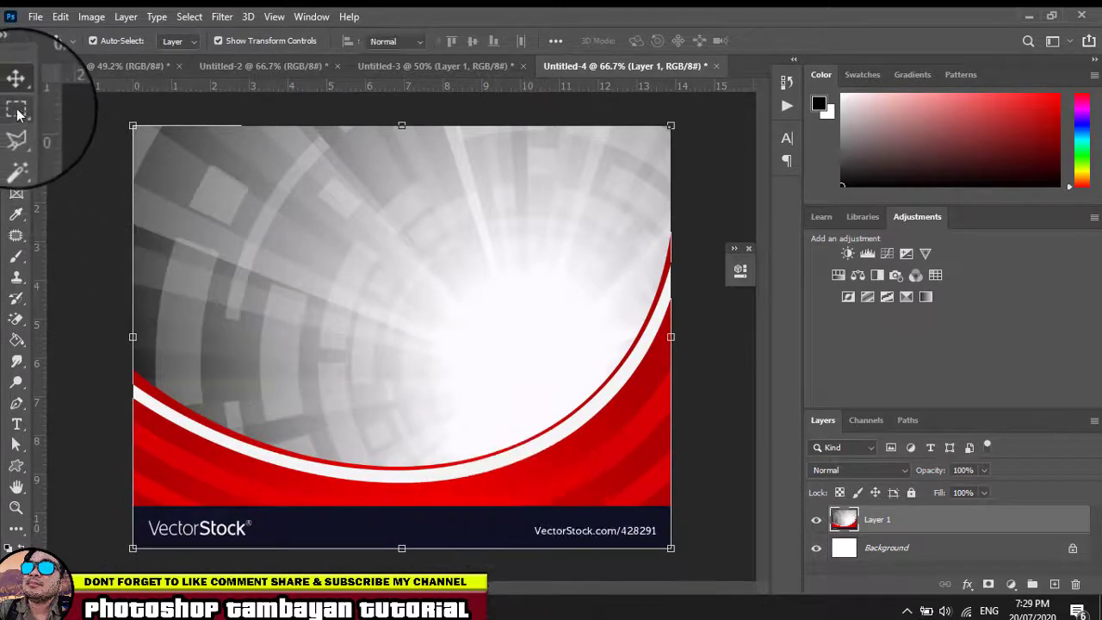
pyautogui.click(16, 87)
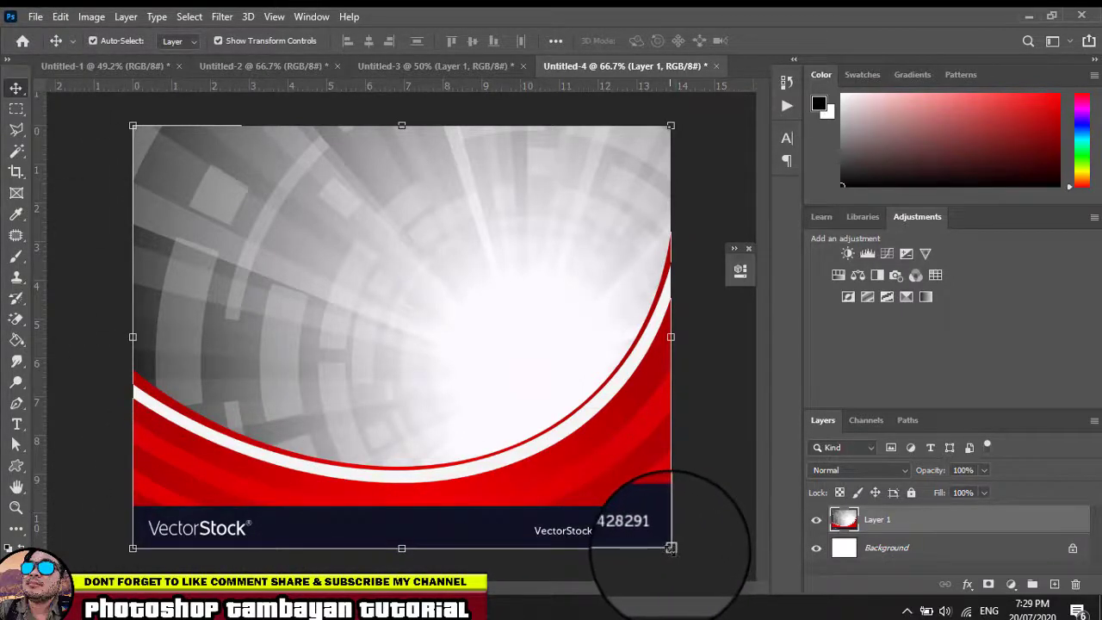
pyautogui.moveTo(671, 548); pyautogui.dragTo(735, 597)
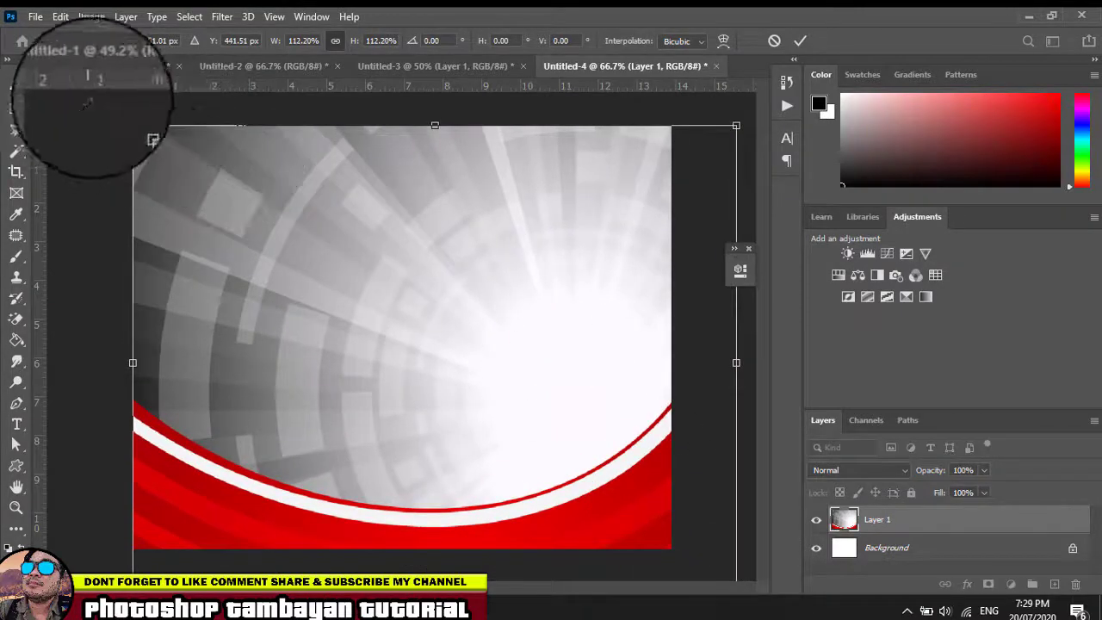
pyautogui.click(16, 87)
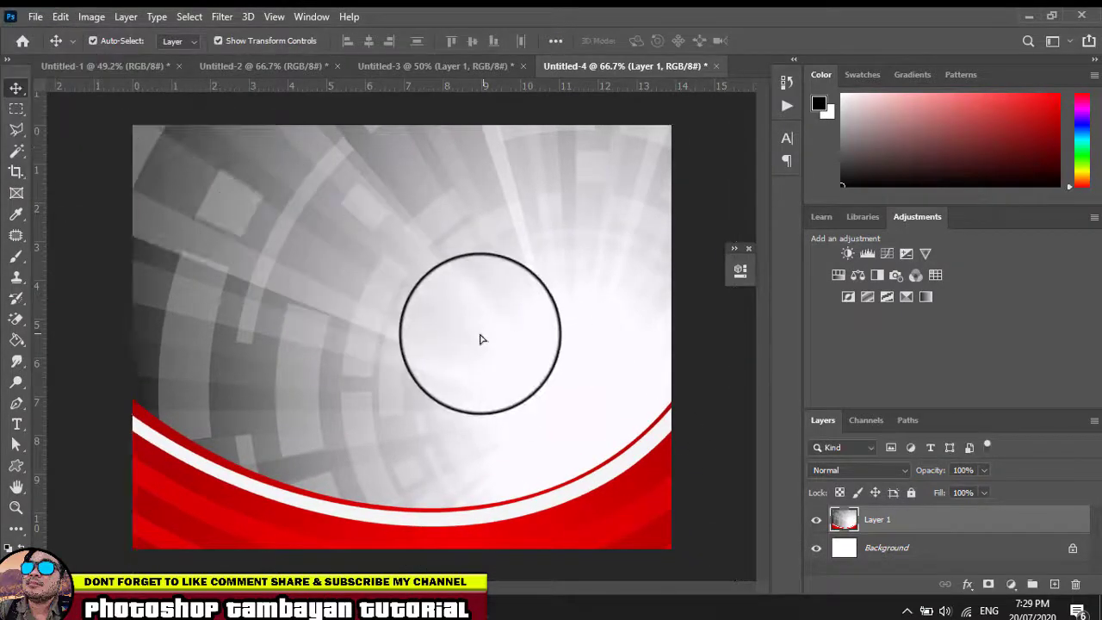
pyautogui.moveTo(481, 337); pyautogui.dragTo(480, 339)
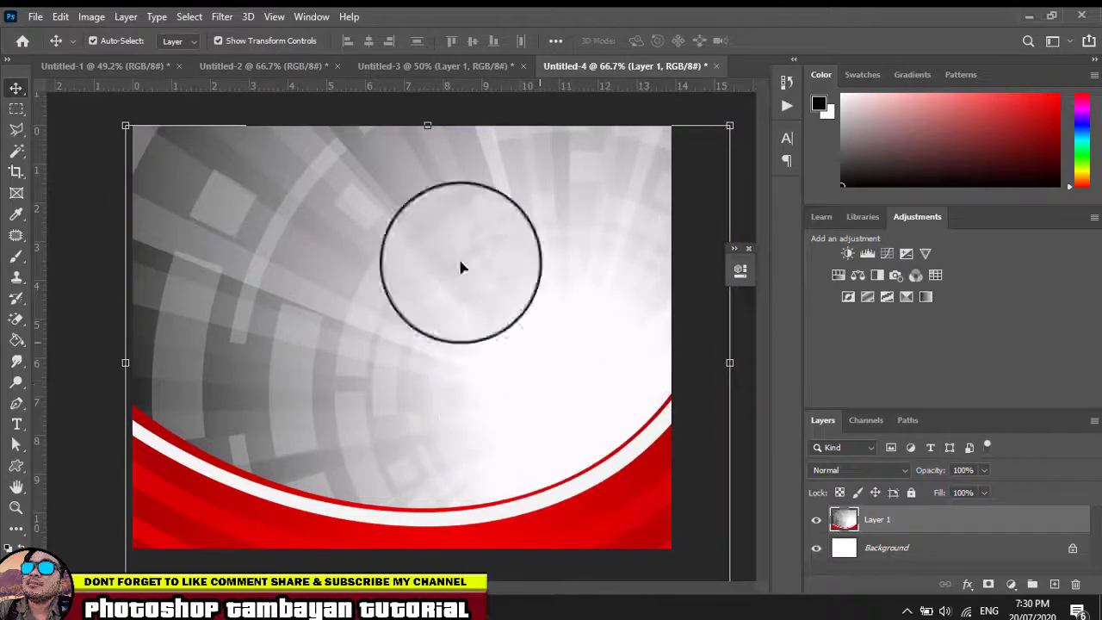
pyautogui.click(35, 19)
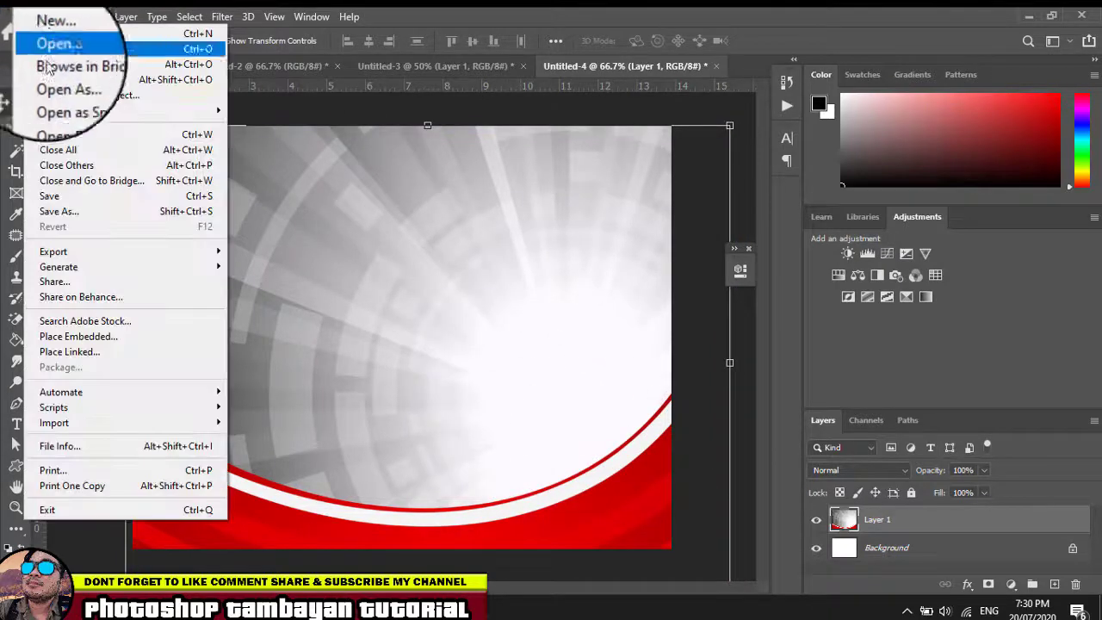
# - Save the red background to the Desktop as vector1.jpg at JPEG quality 12, then close Untitled-4
pyautogui.click(71, 213)
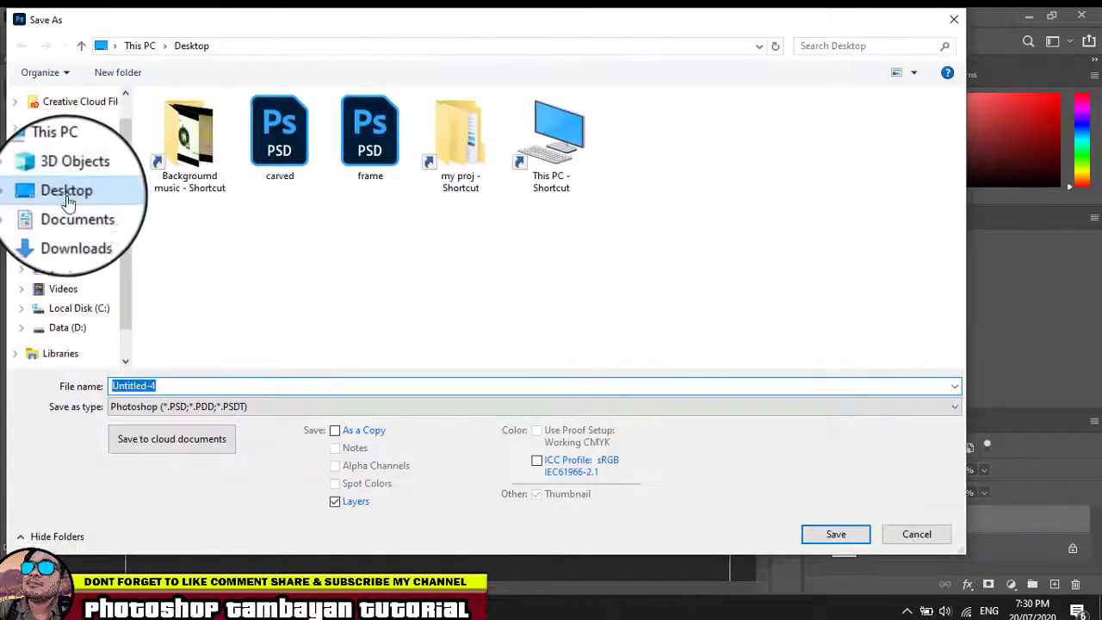
pyautogui.click(197, 407)
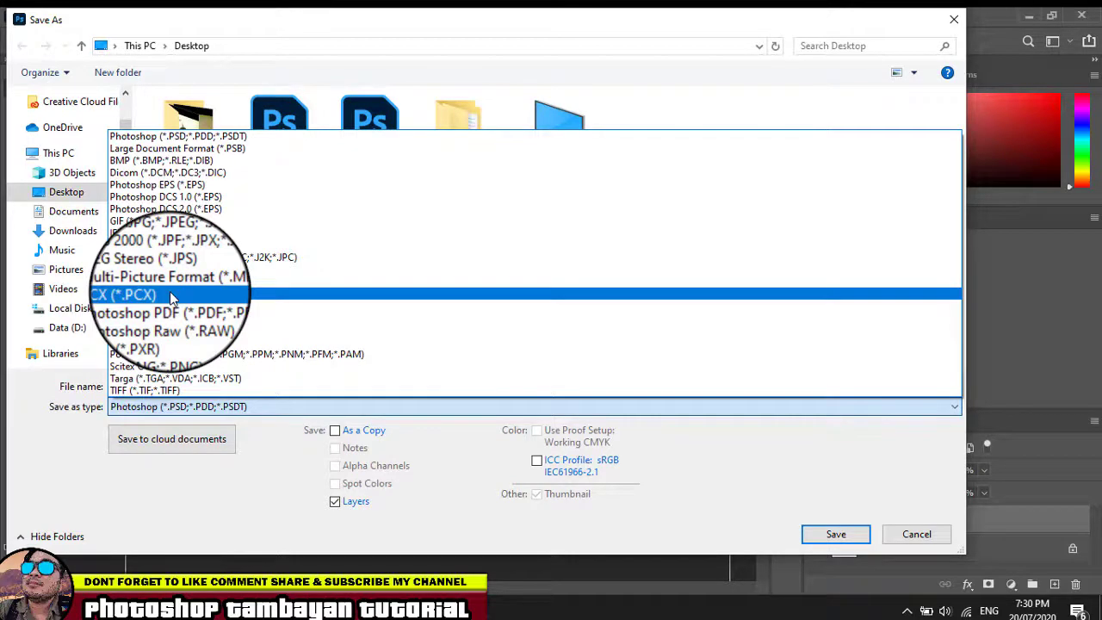
pyautogui.click(183, 247)
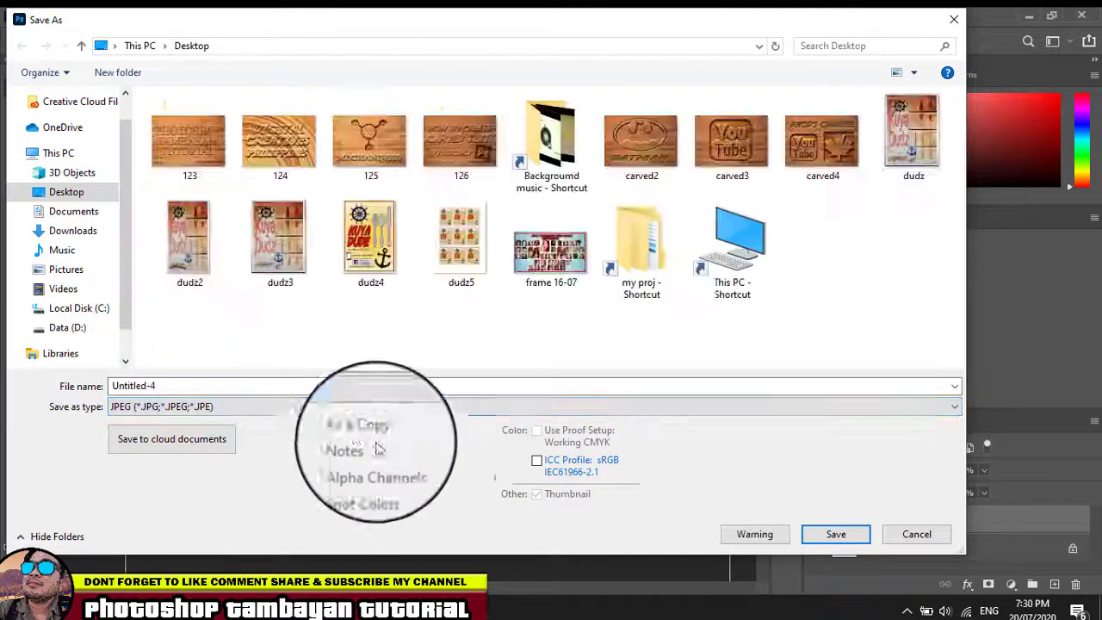
pyautogui.doubleClick(173, 384)
pyautogui.write('vector1')
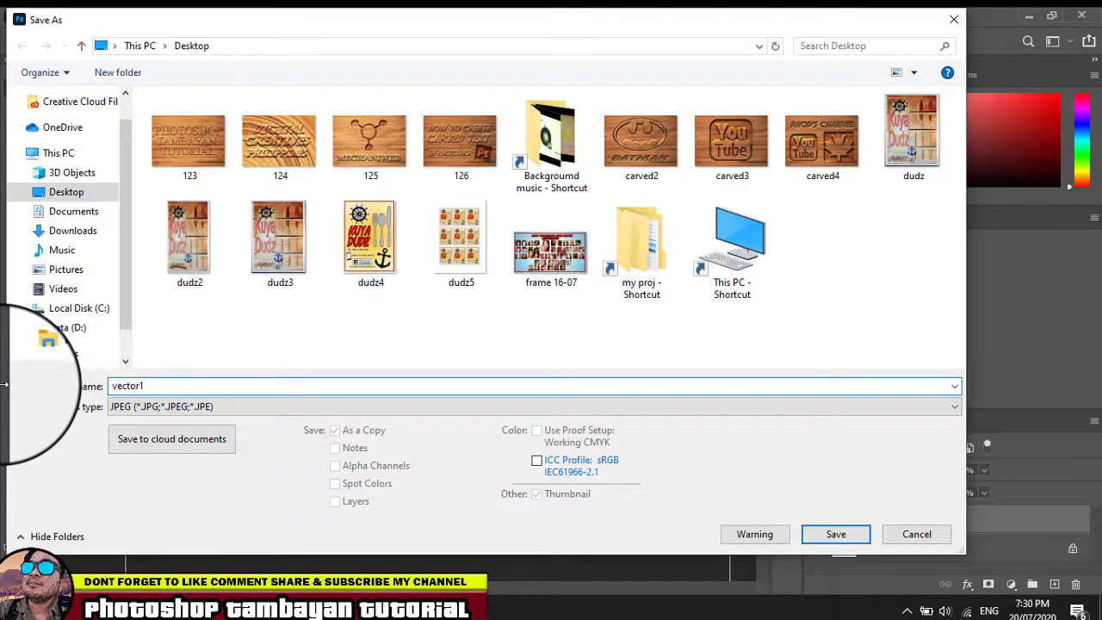
pyautogui.press('Return')
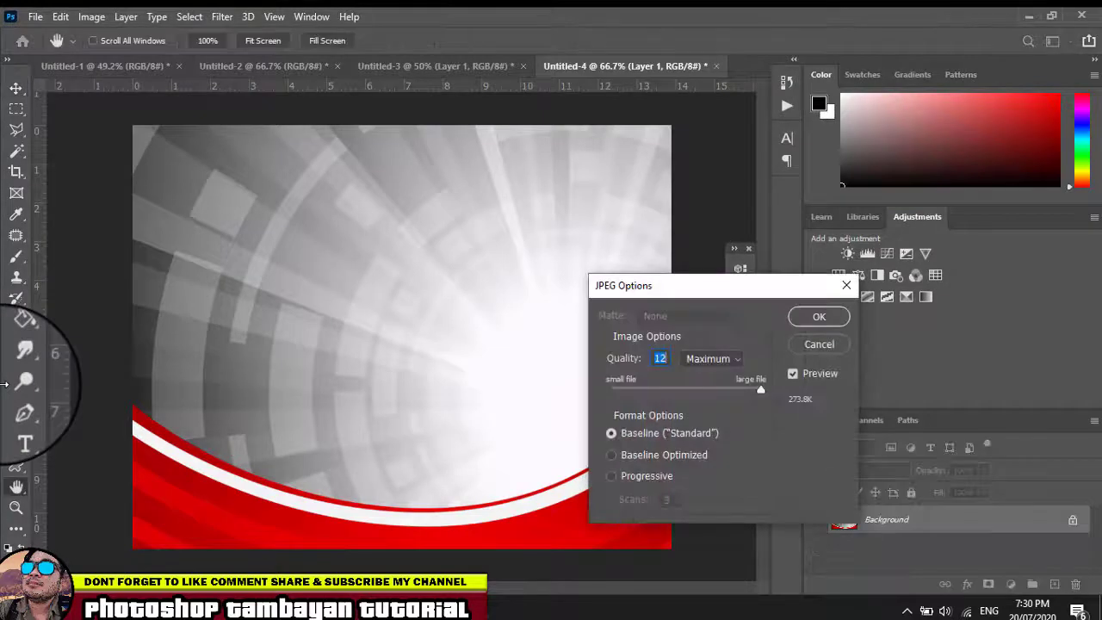
pyautogui.click(829, 317)
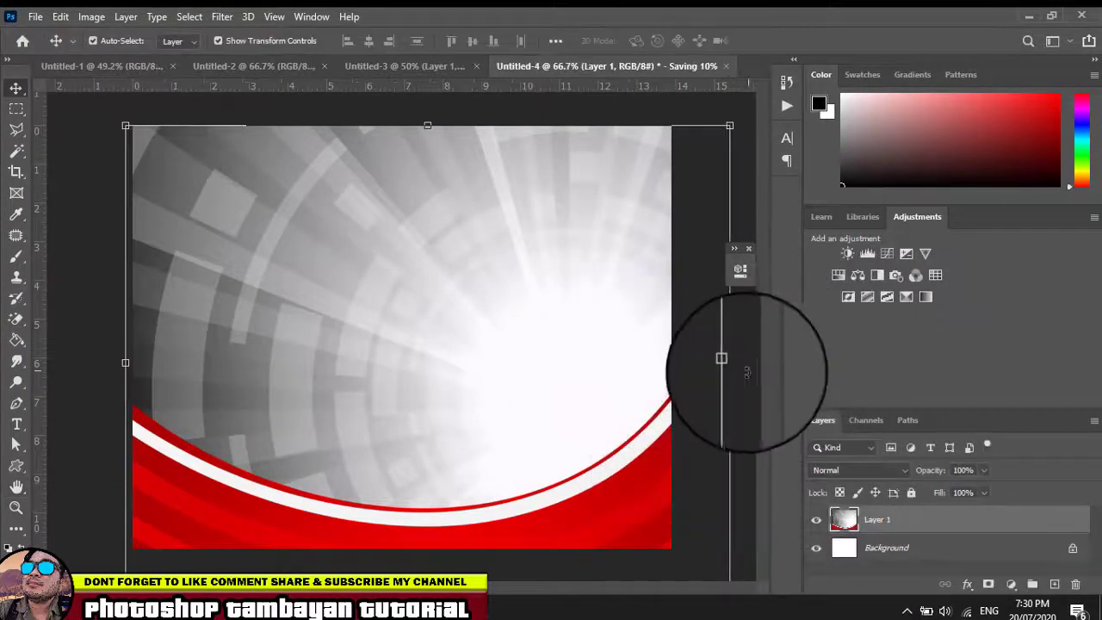
pyautogui.click(725, 67)
# - Discard Untitled-4's changes, open vector1.jpg from the Desktop, then return to the Untitled-1 wood board
pyautogui.click(545, 241)
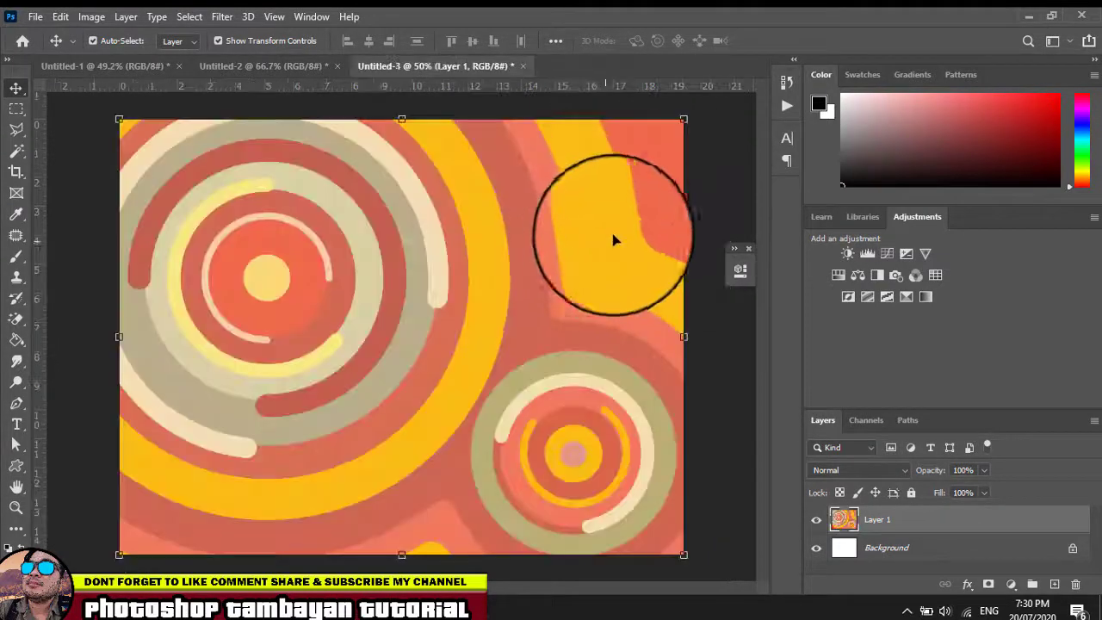
pyautogui.click(18, 15)
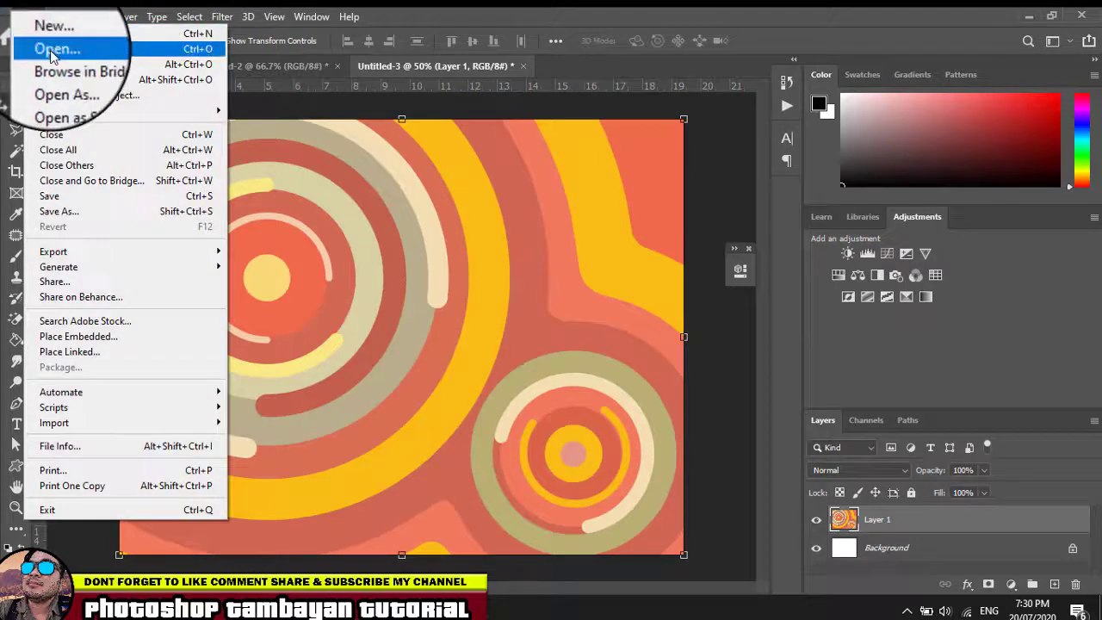
pyautogui.click(47, 49)
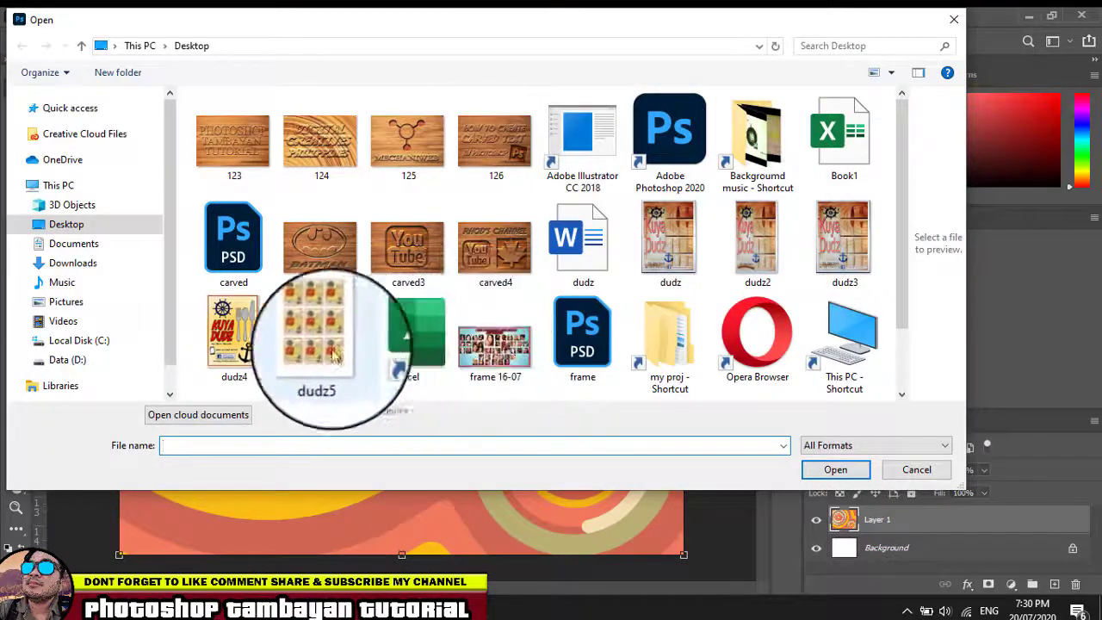
pyautogui.scroll(-2, 710, 337)
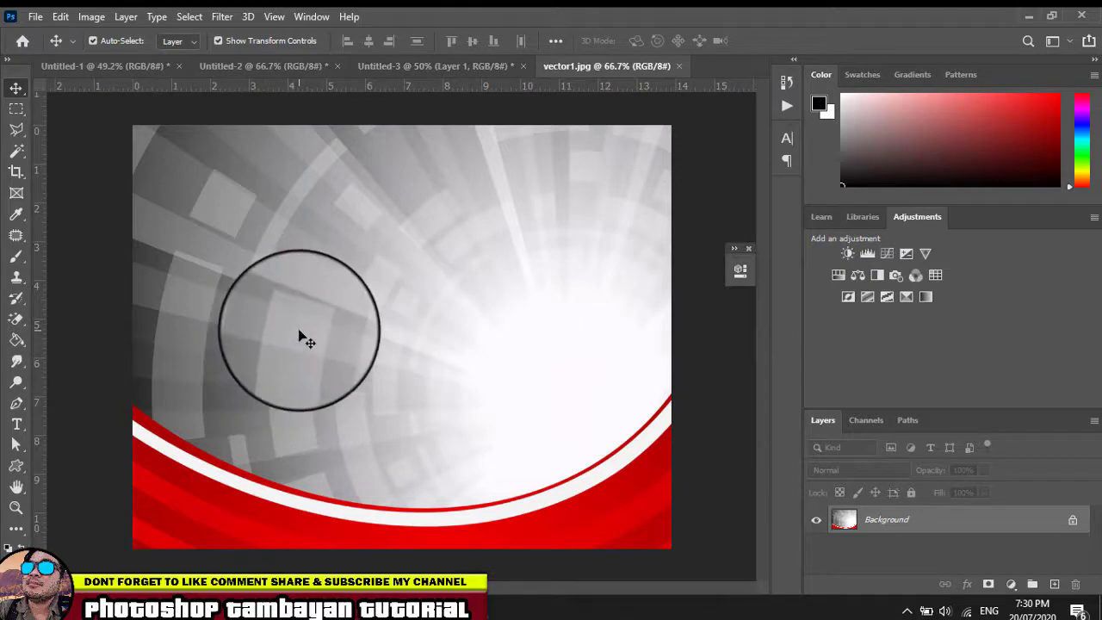
pyautogui.scroll(2, 300, 336)
pyautogui.scroll(2, 284, 357)
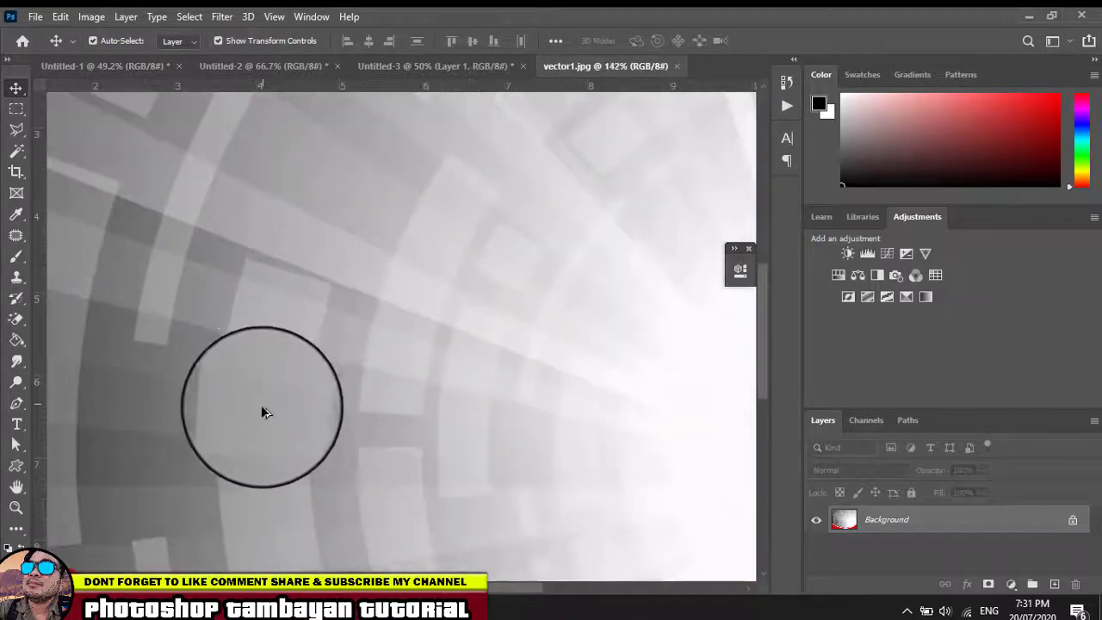
pyautogui.scroll(-3, 261, 405)
pyautogui.scroll(-1, 235, 430)
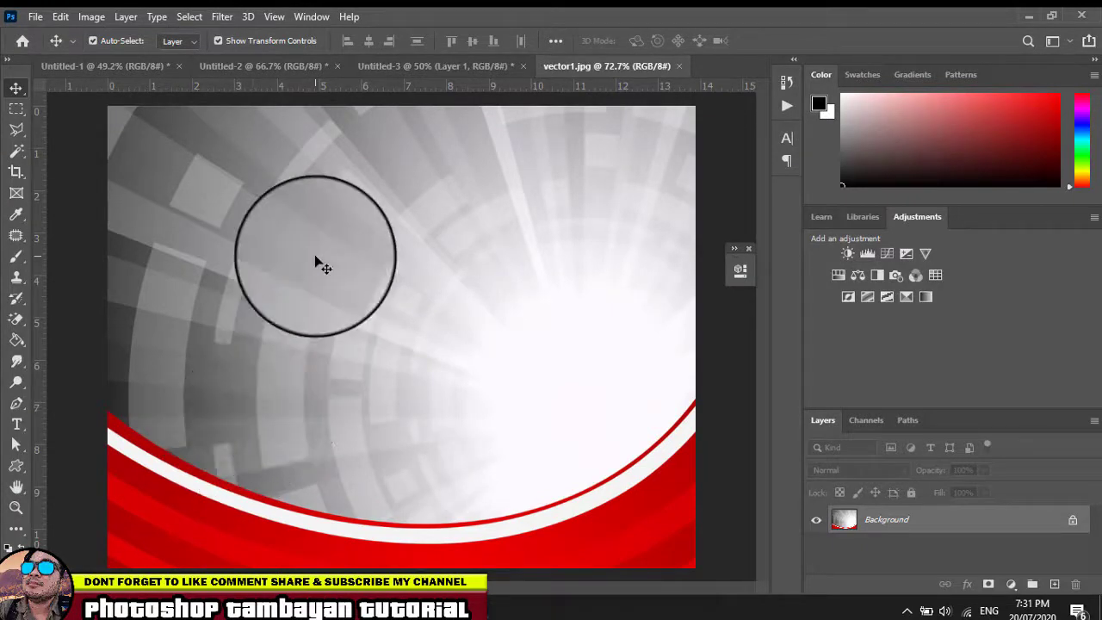
pyautogui.click(232, 66)
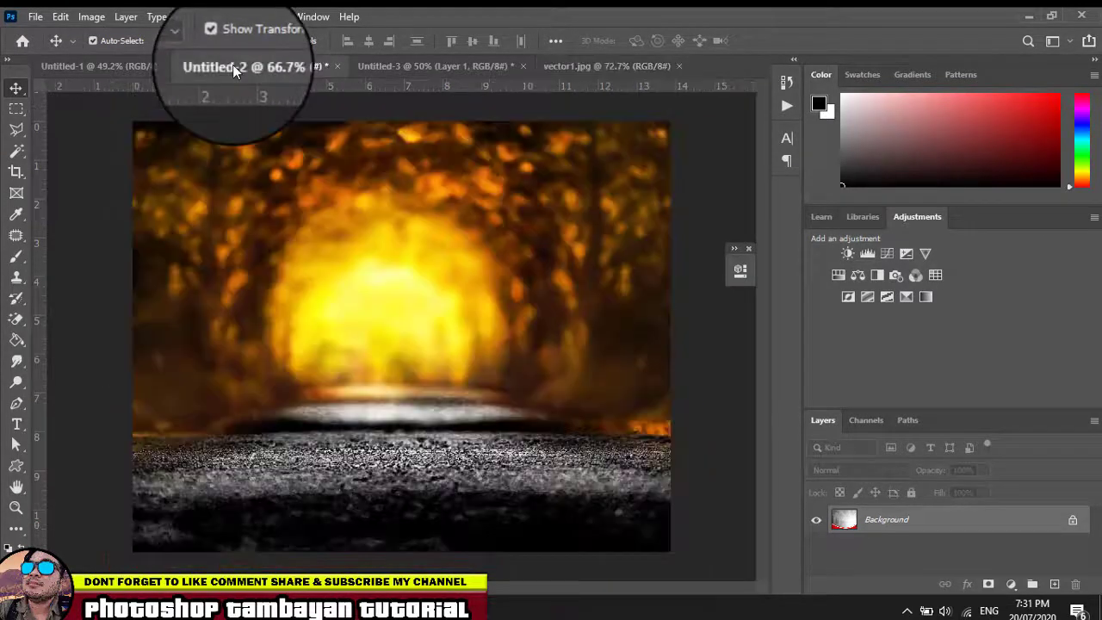
pyautogui.click(117, 65)
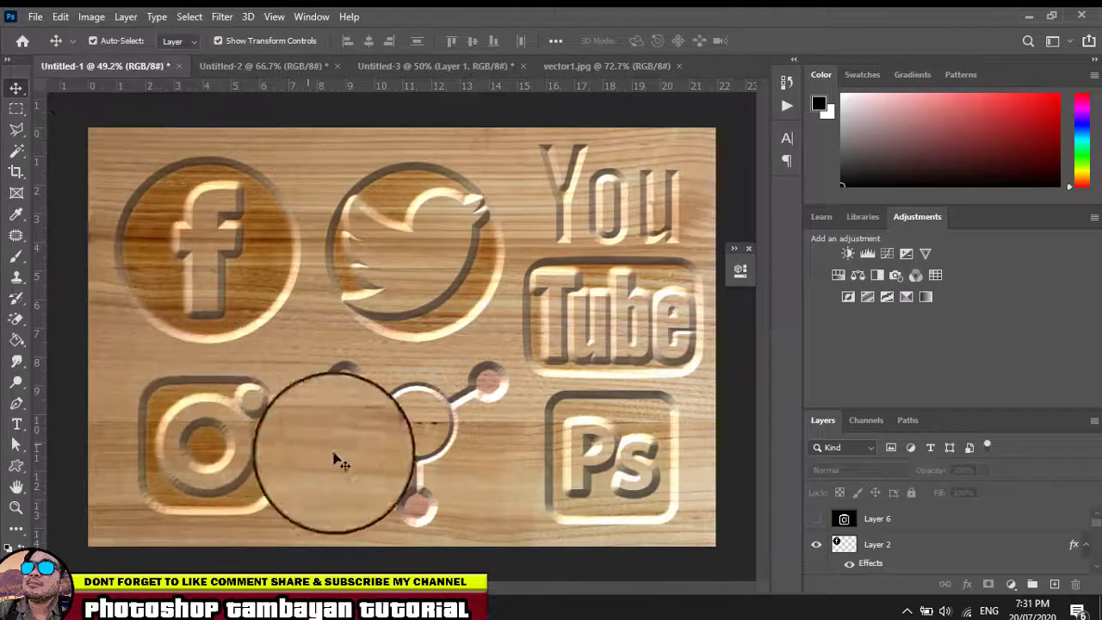